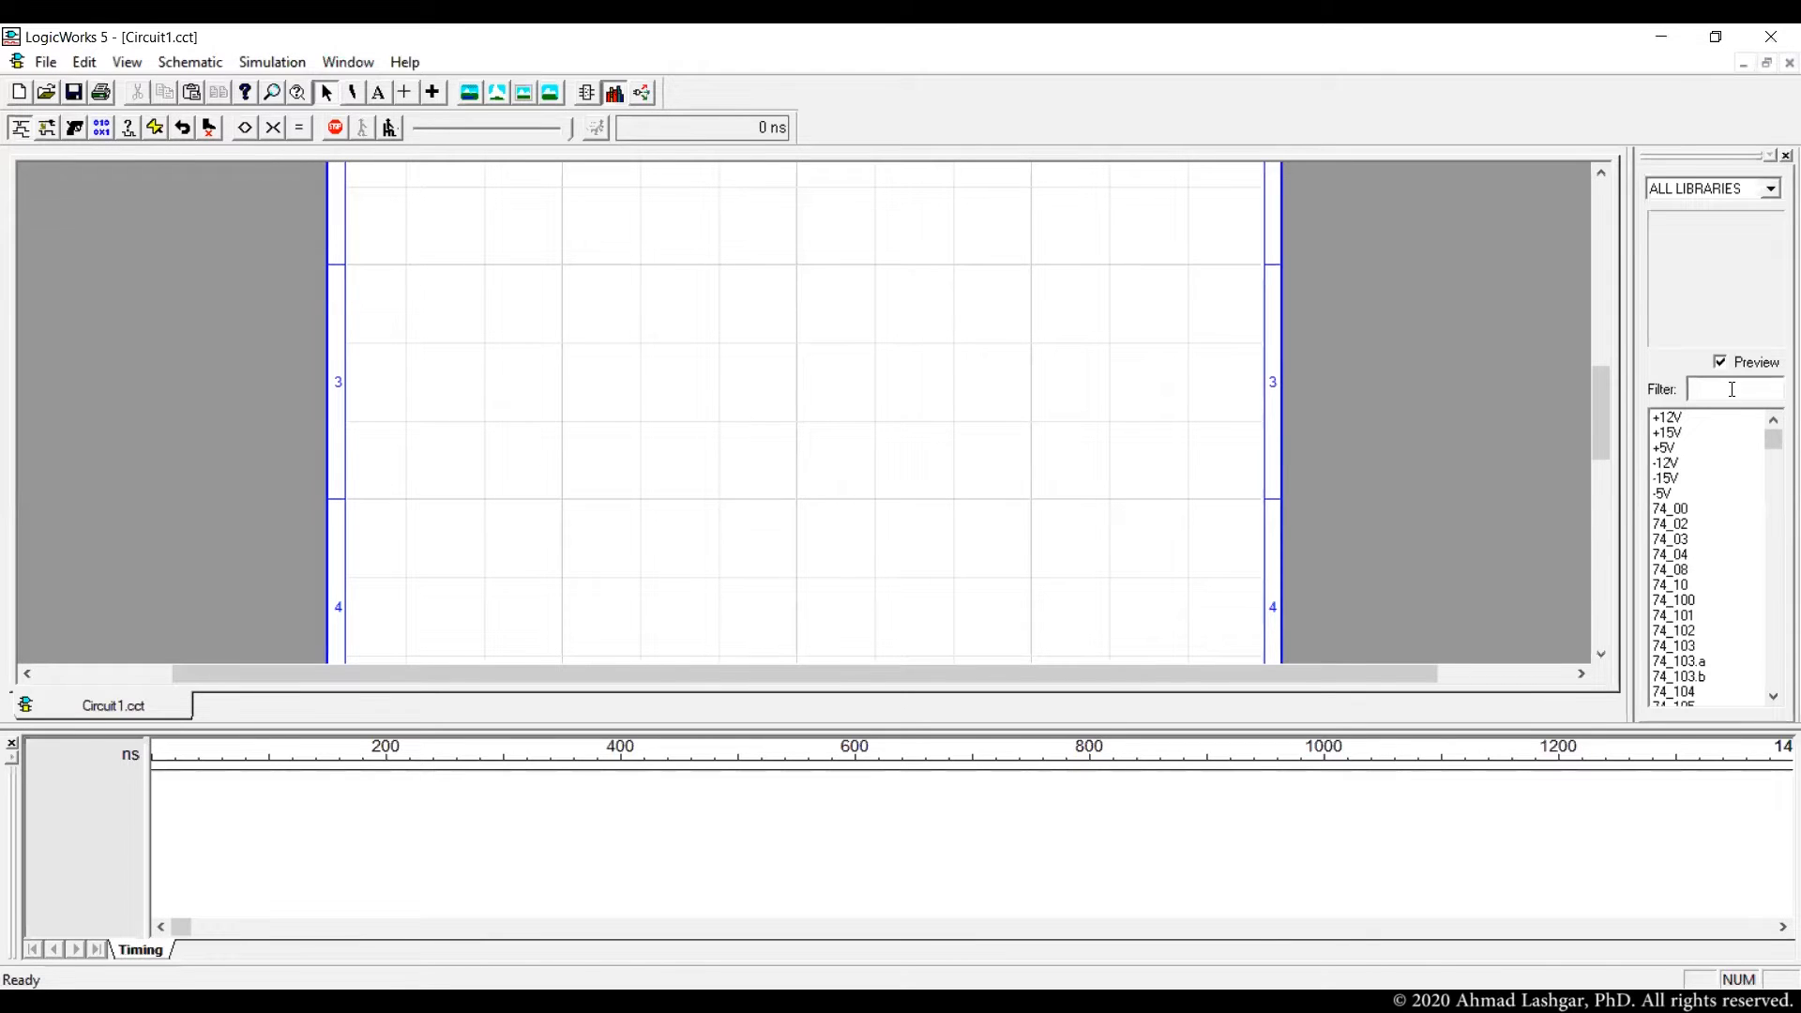
- Place eight and_2 gates in a vertical column at the middle of the sheet
{"action": "type", "text": "AND"}
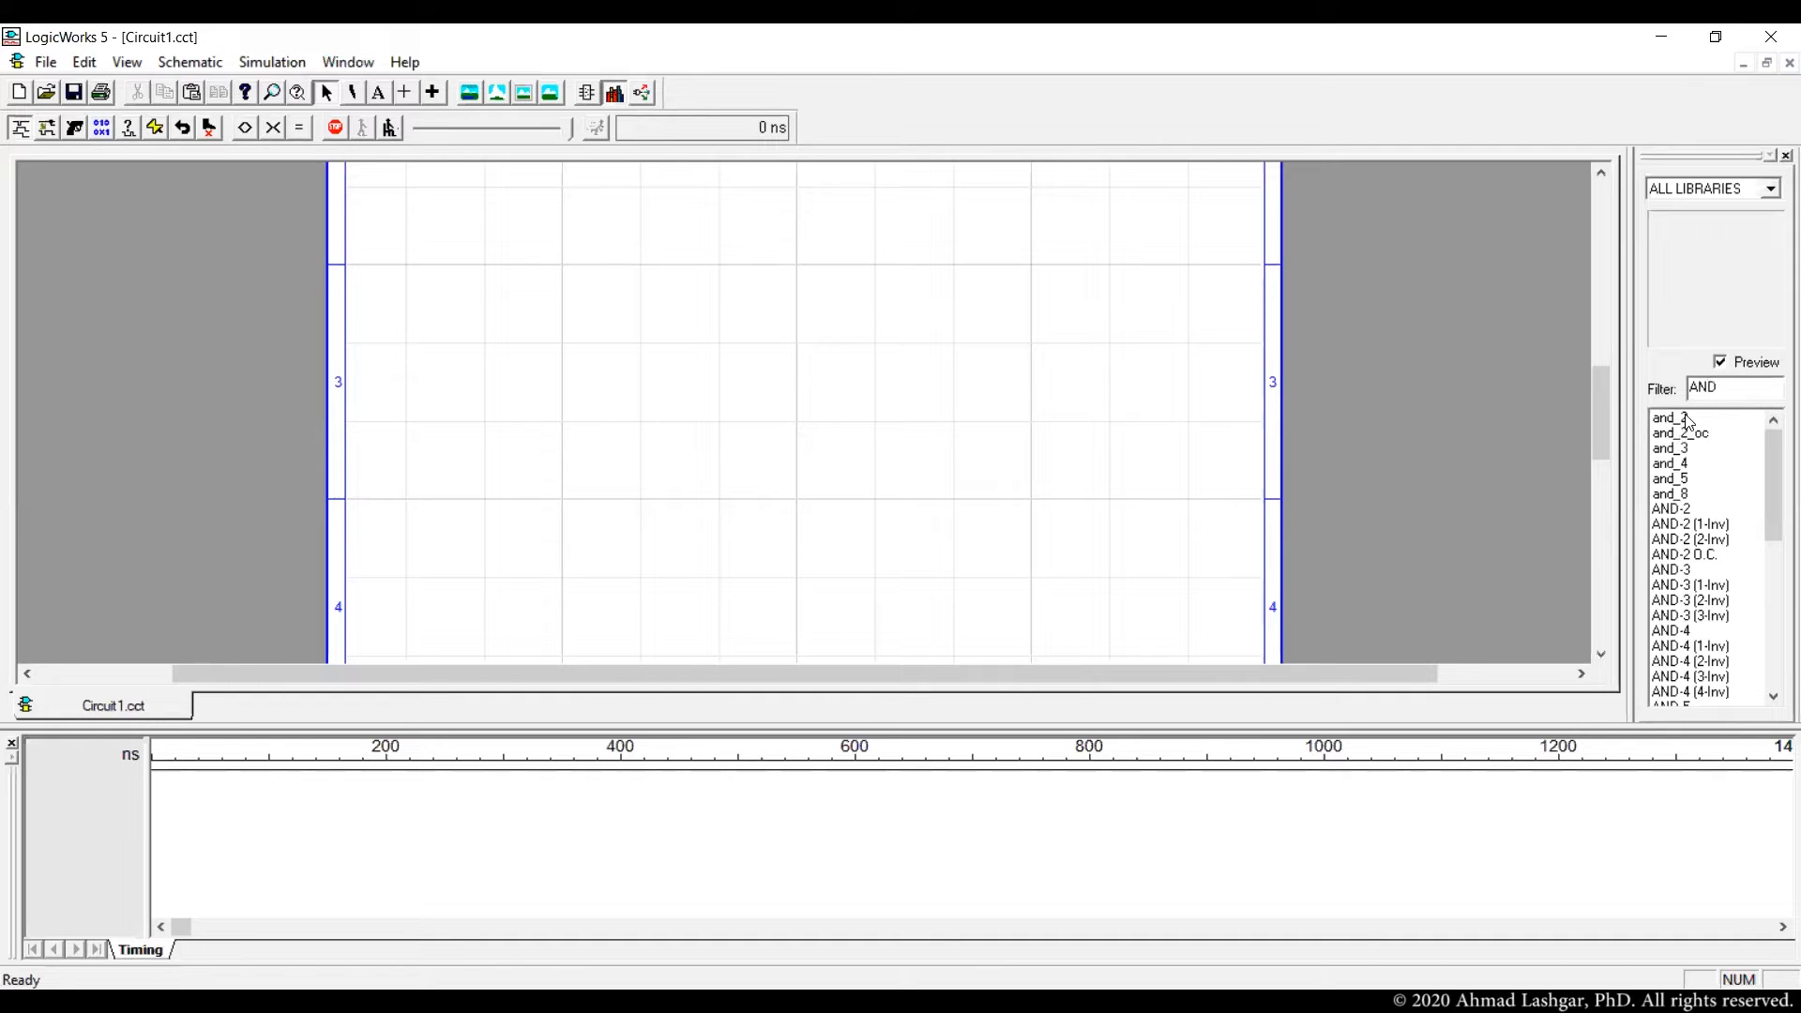
{"action": "left_click", "coordinate": [1684, 420]}
{"action": "left_click", "coordinate": [777, 273]}
{"action": "left_click_drag", "start_coordinate": [1668, 417], "coordinate": [788, 328]}
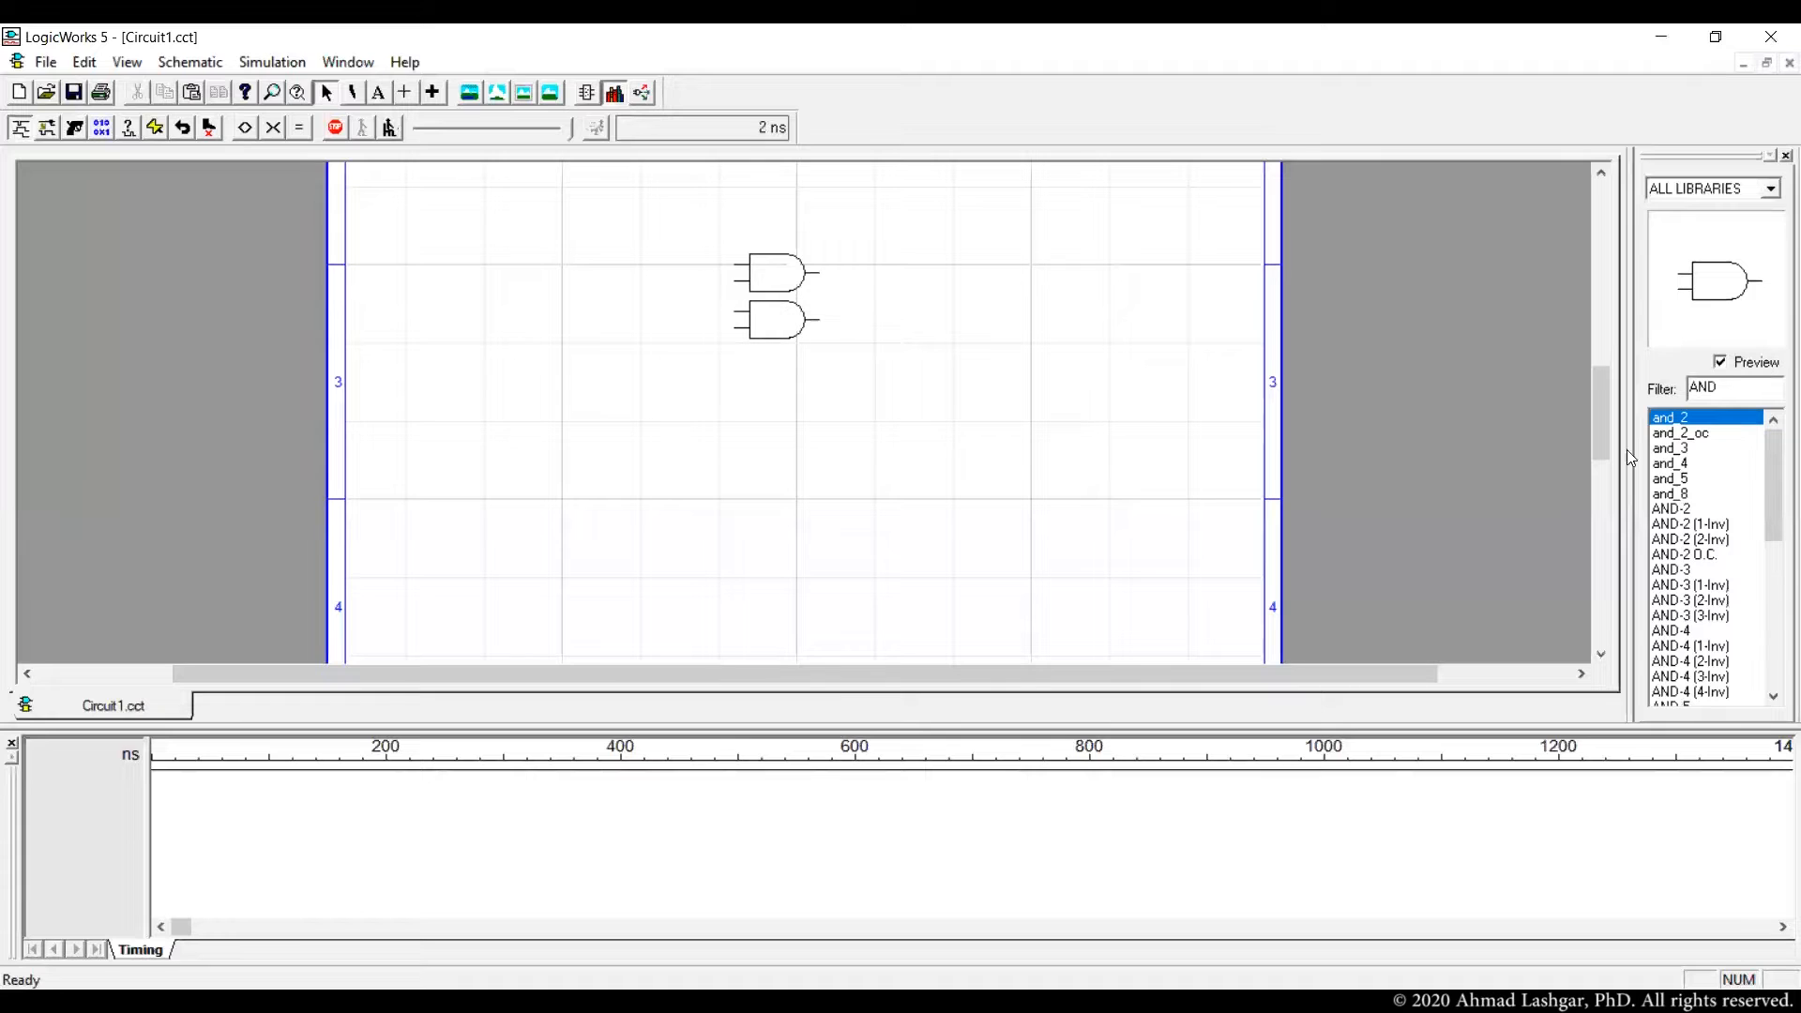
{"action": "double_click", "coordinate": [1676, 422]}
{"action": "left_click", "coordinate": [776, 366]}
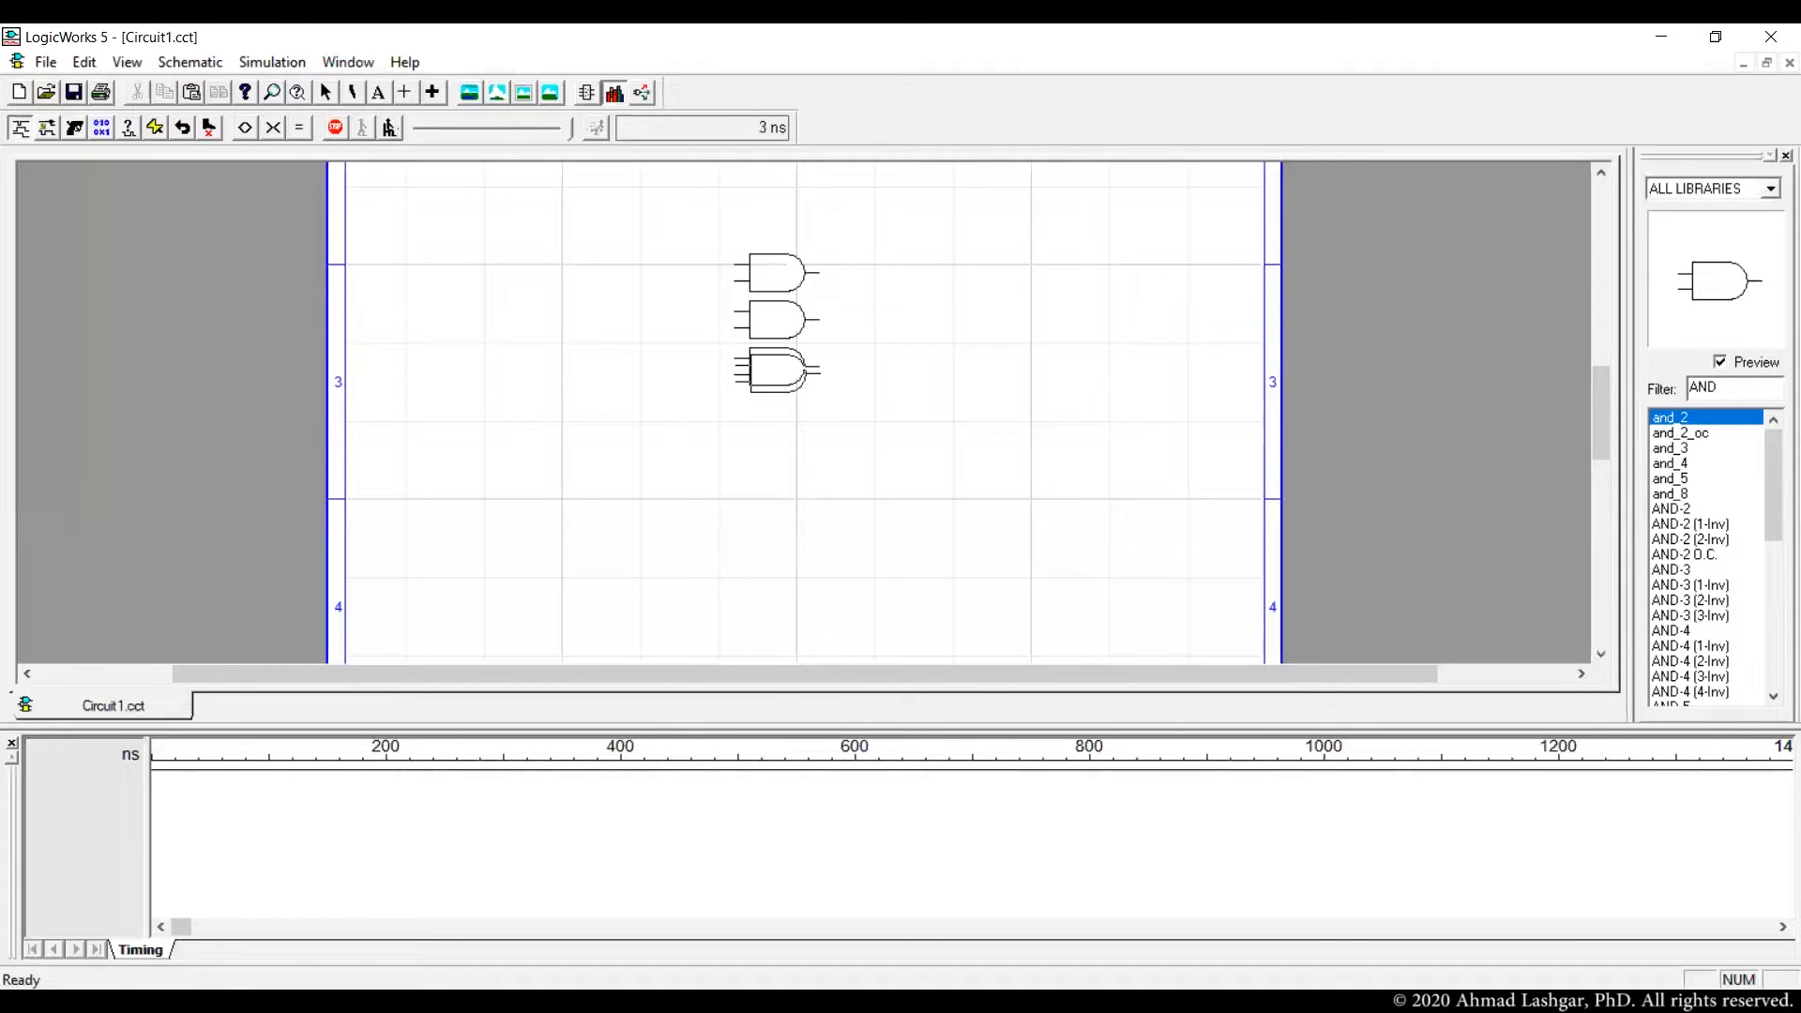
{"action": "left_click", "coordinate": [777, 412]}
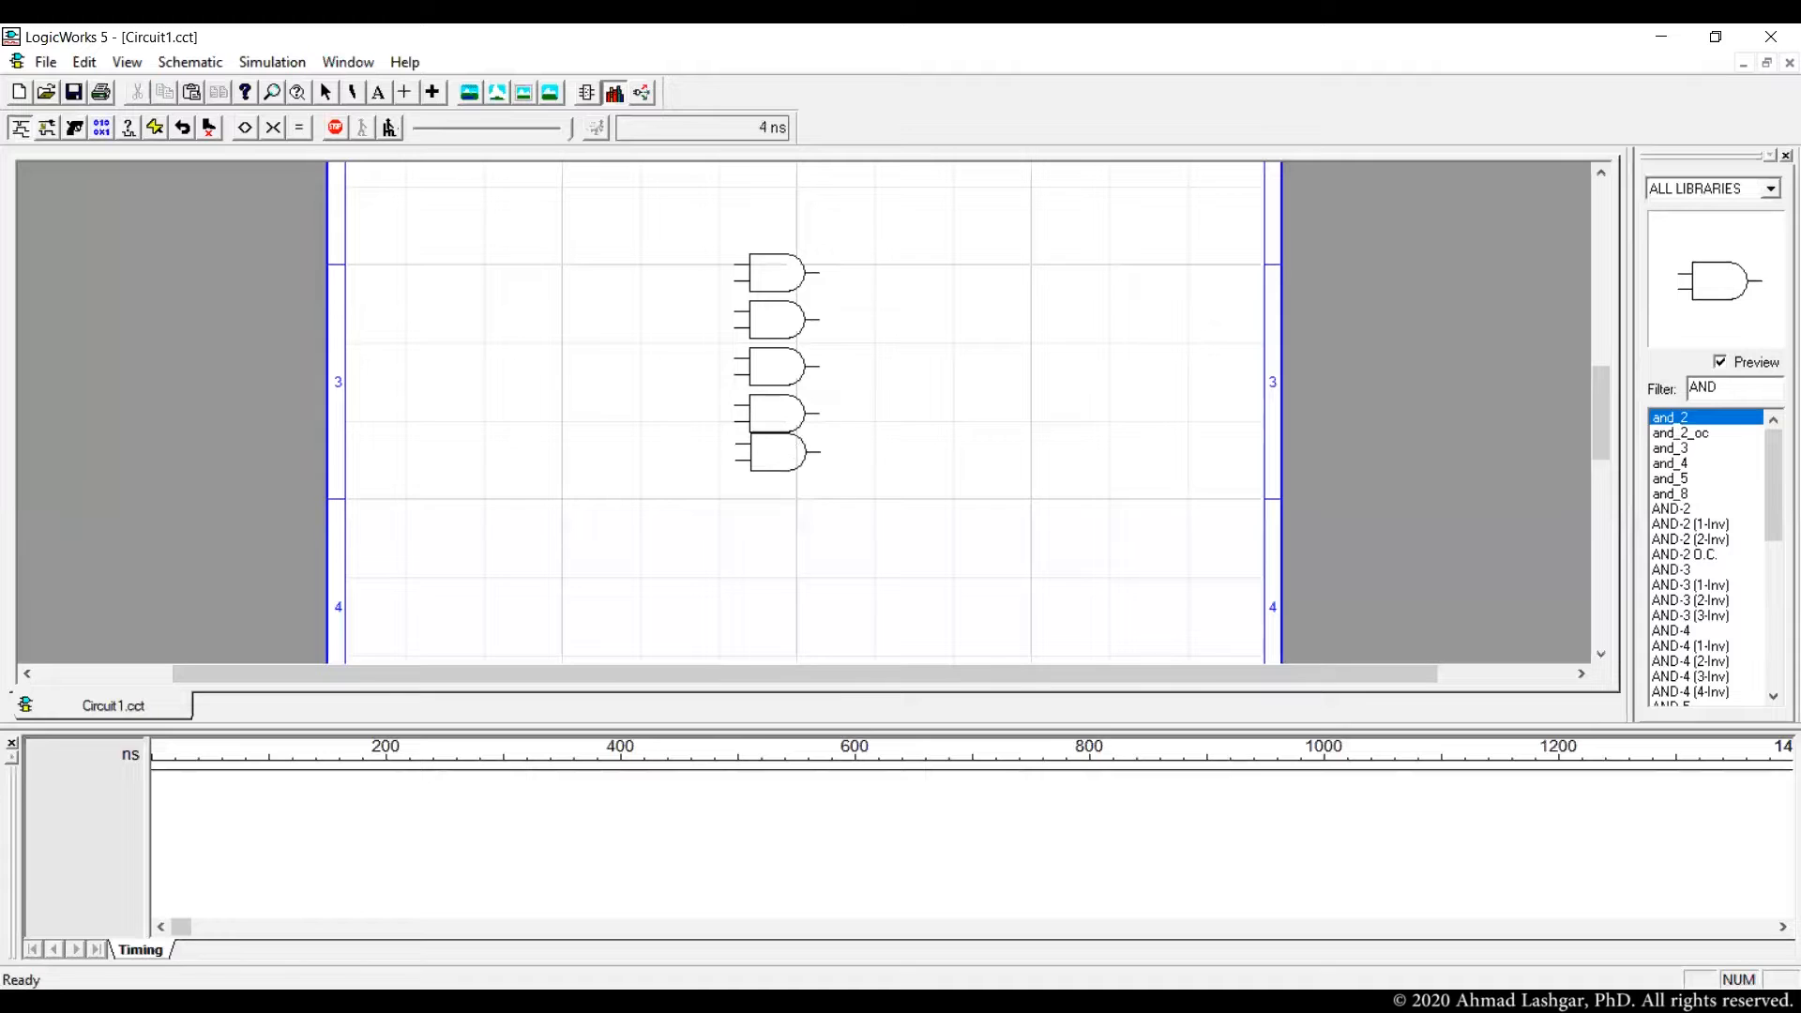
{"action": "left_click", "coordinate": [777, 461]}
{"action": "left_click", "coordinate": [776, 507]}
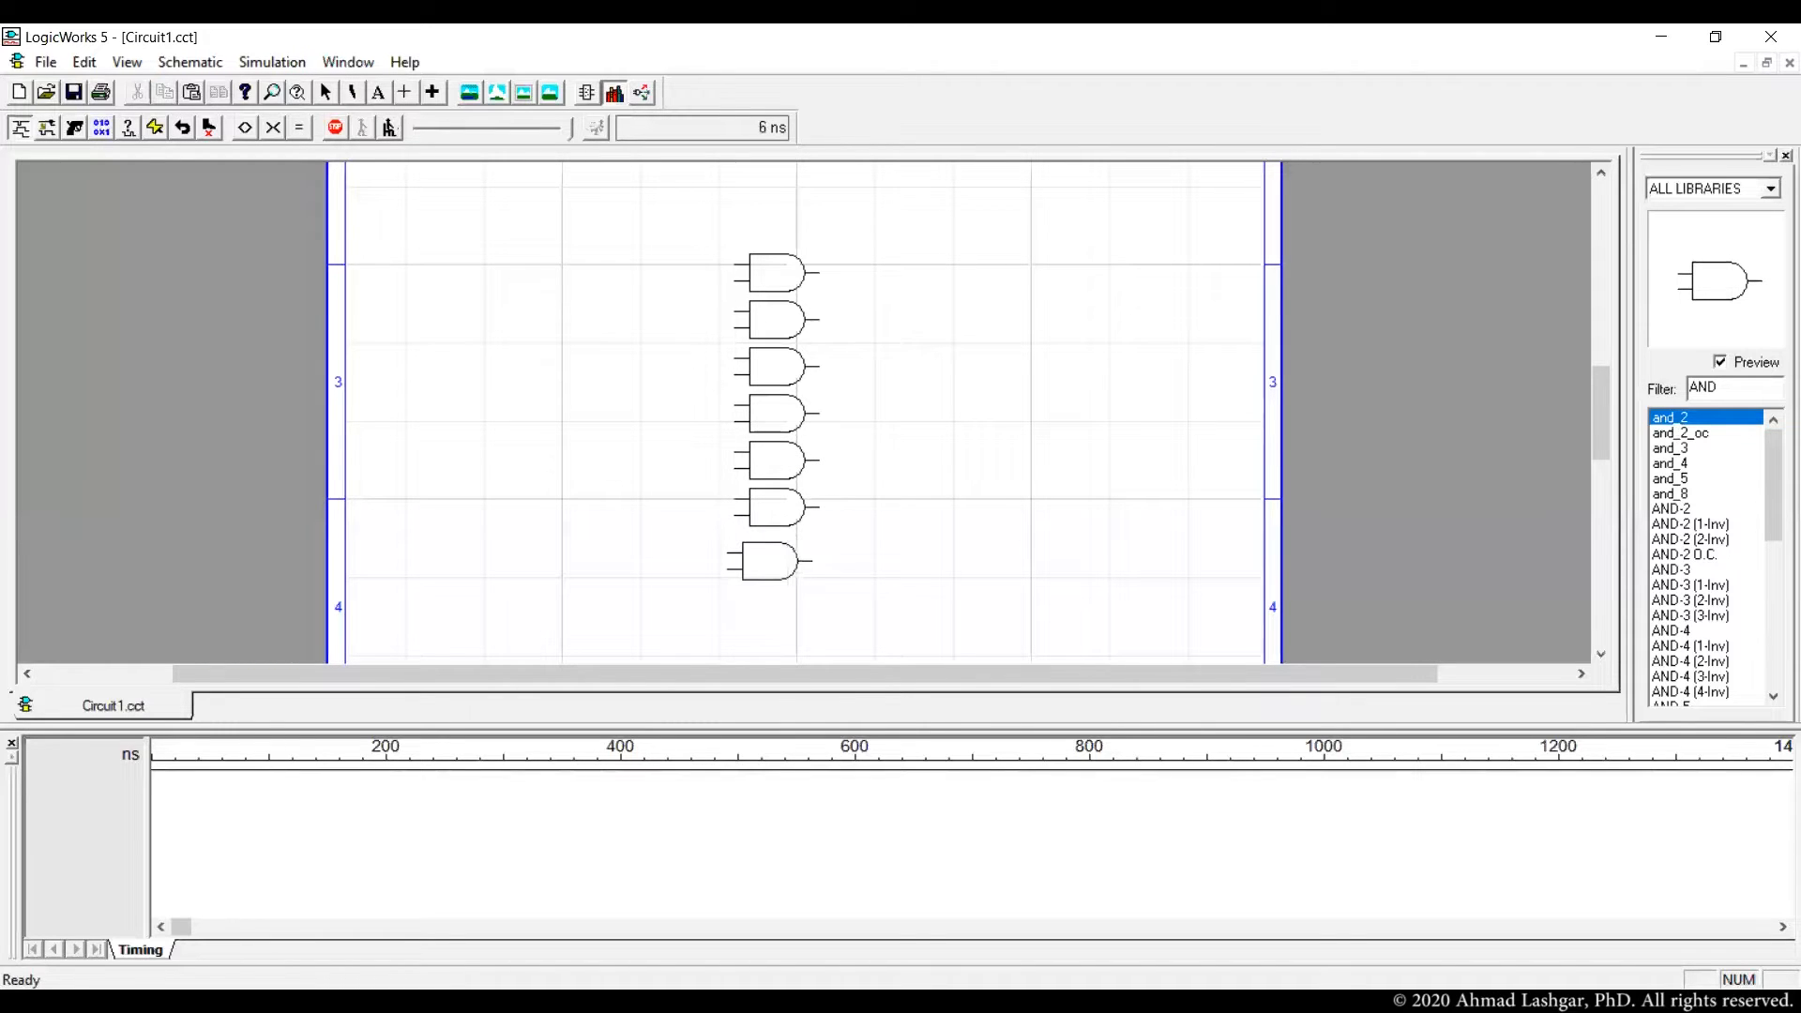
{"action": "left_click", "coordinate": [777, 554]}
{"action": "left_click", "coordinate": [776, 601]}
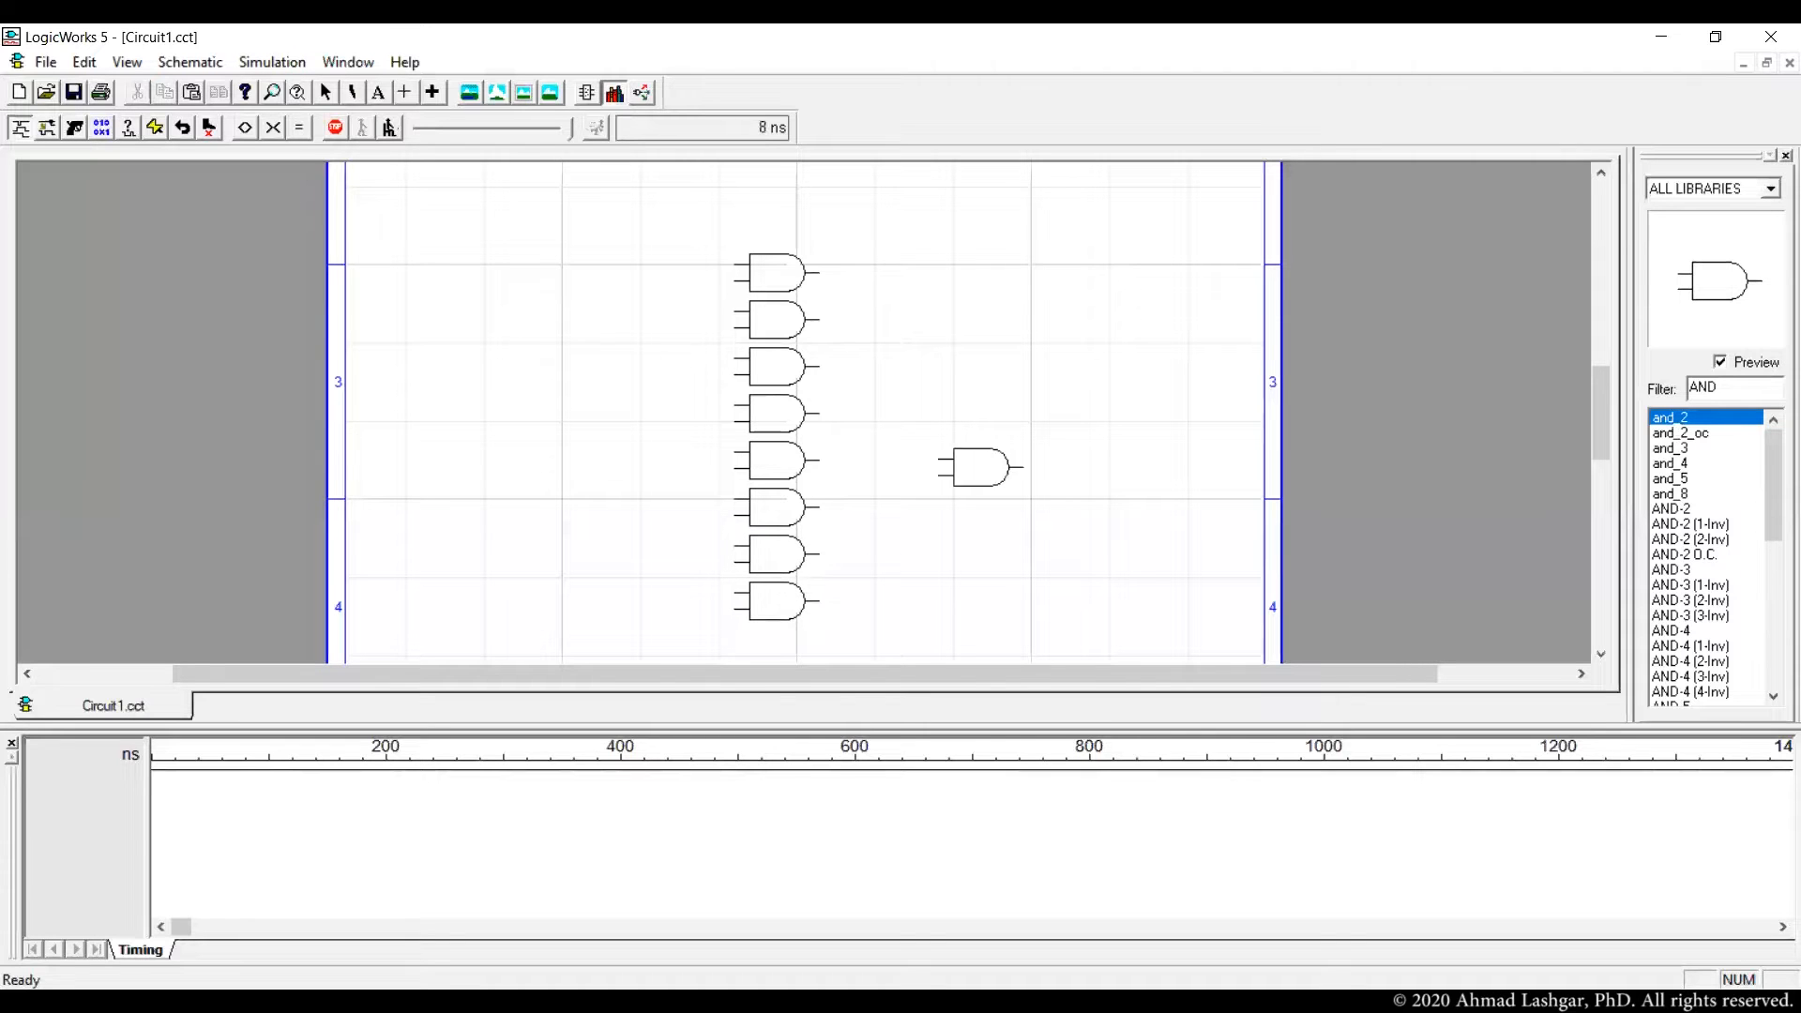
{"action": "key", "text": "space"}
- Create an A0..7 breakout with pin spacing 2 and place two copies, one above the other, to the left of the gates
{"action": "left_click", "coordinate": [188, 63]}
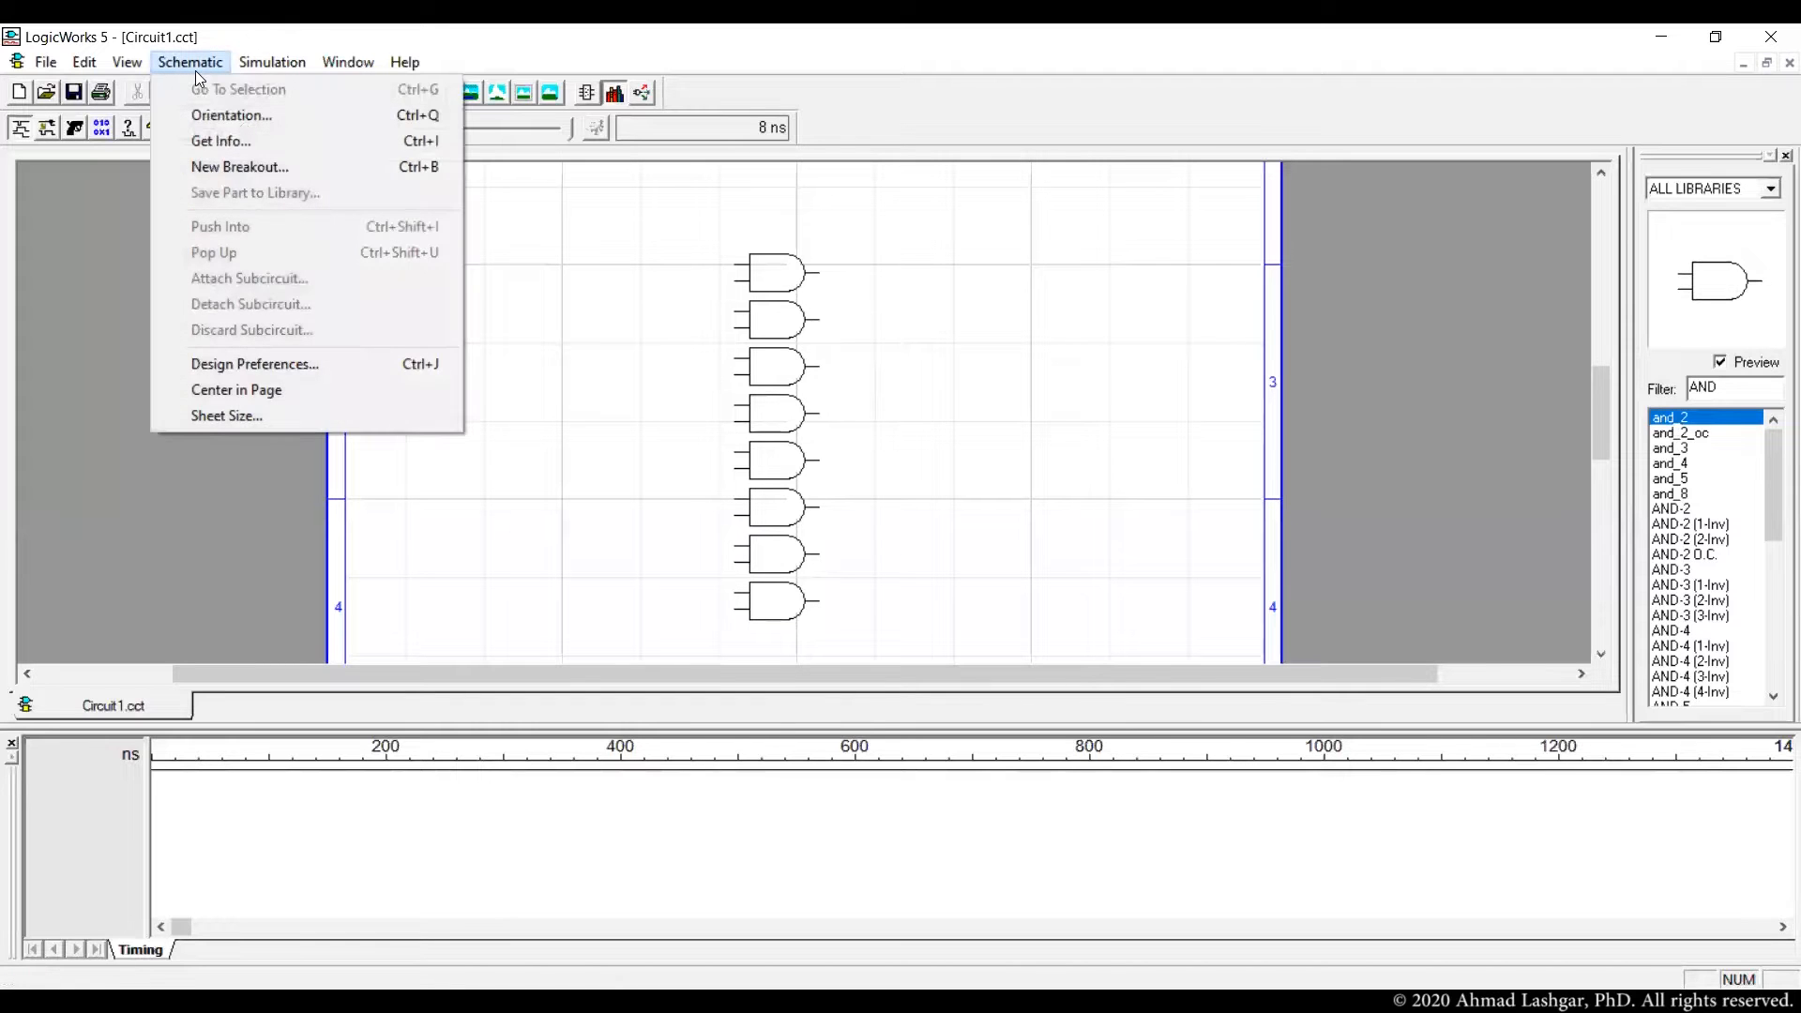
{"action": "left_click", "coordinate": [307, 171]}
{"action": "type", "text": "A0..7"}
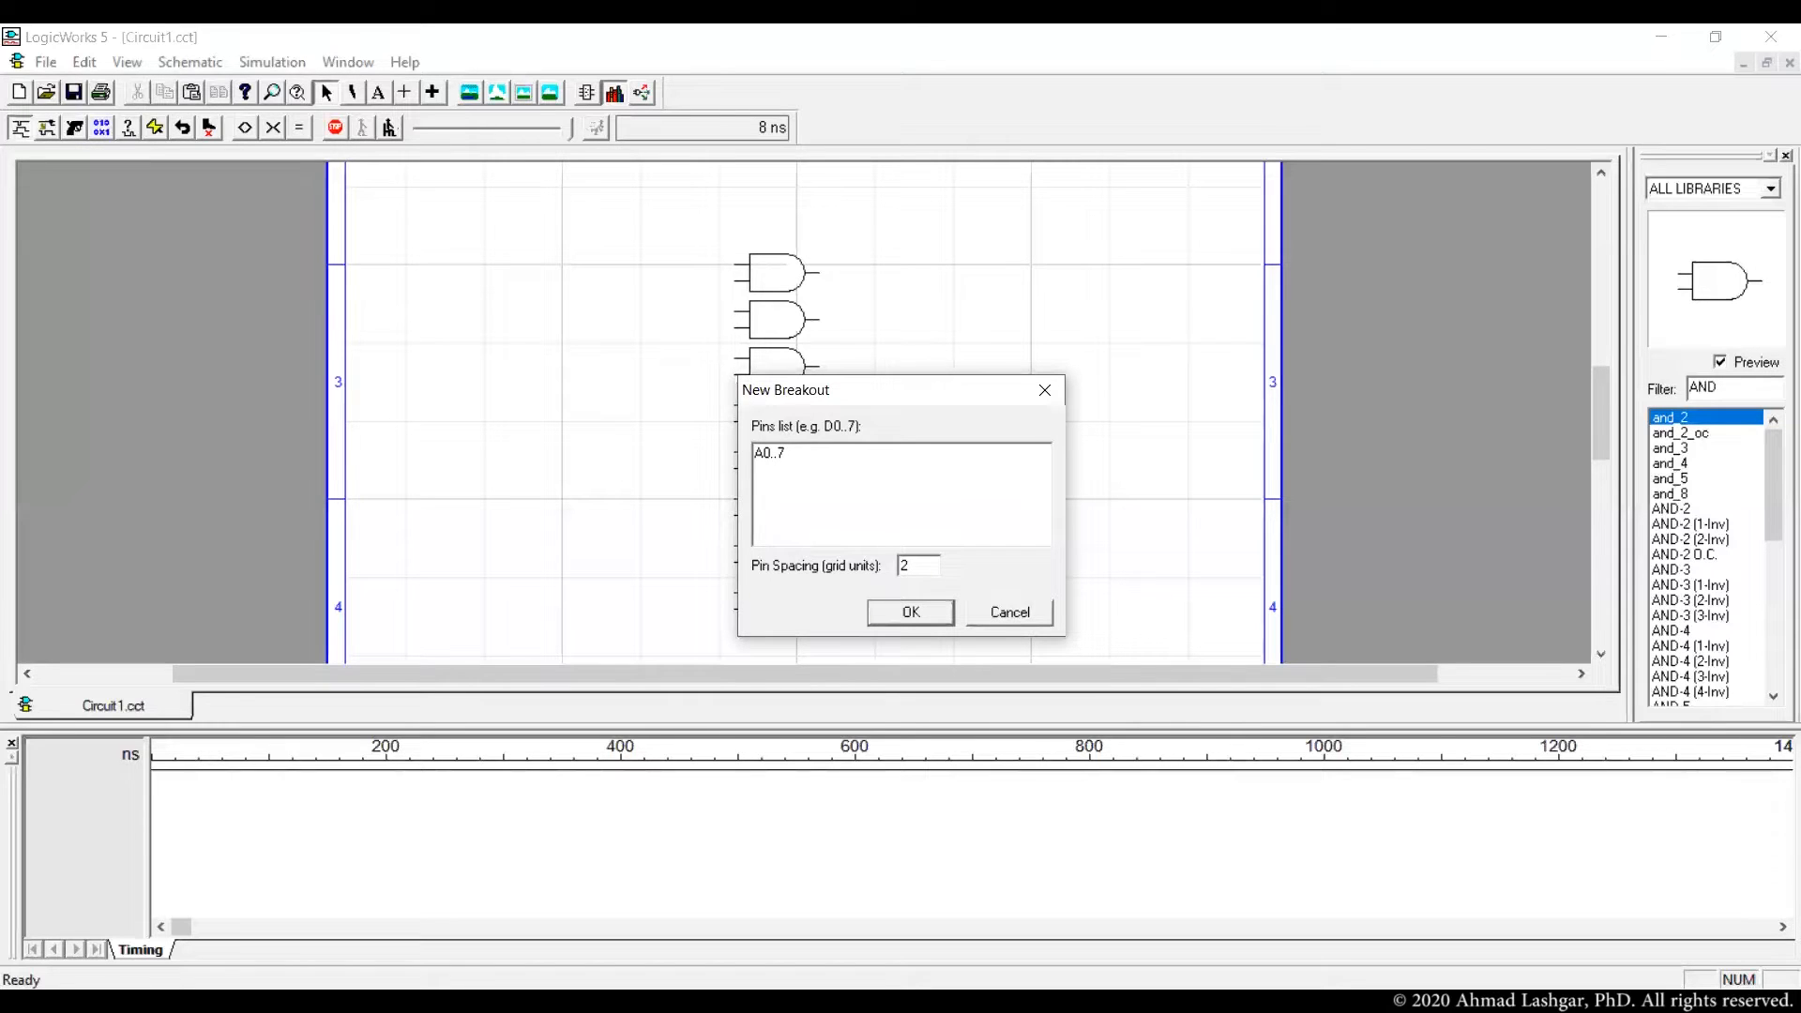
{"action": "key", "text": "Return"}
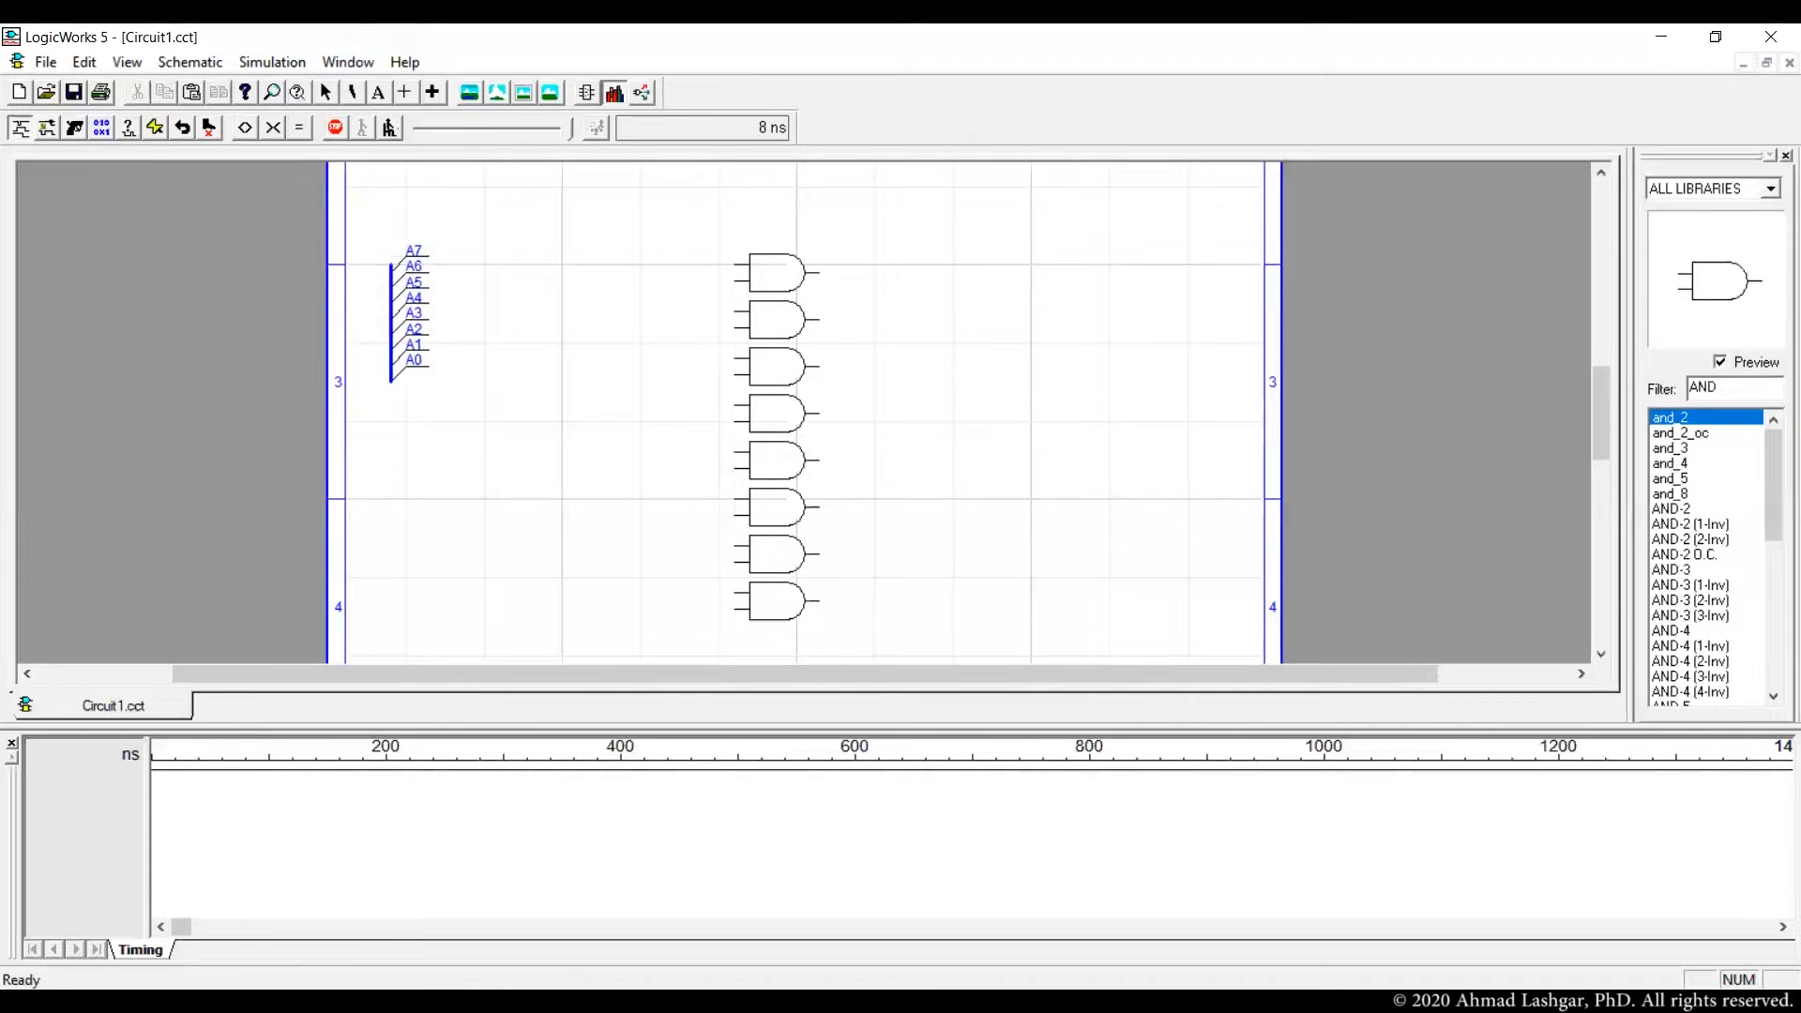
{"action": "left_click", "coordinate": [410, 314]}
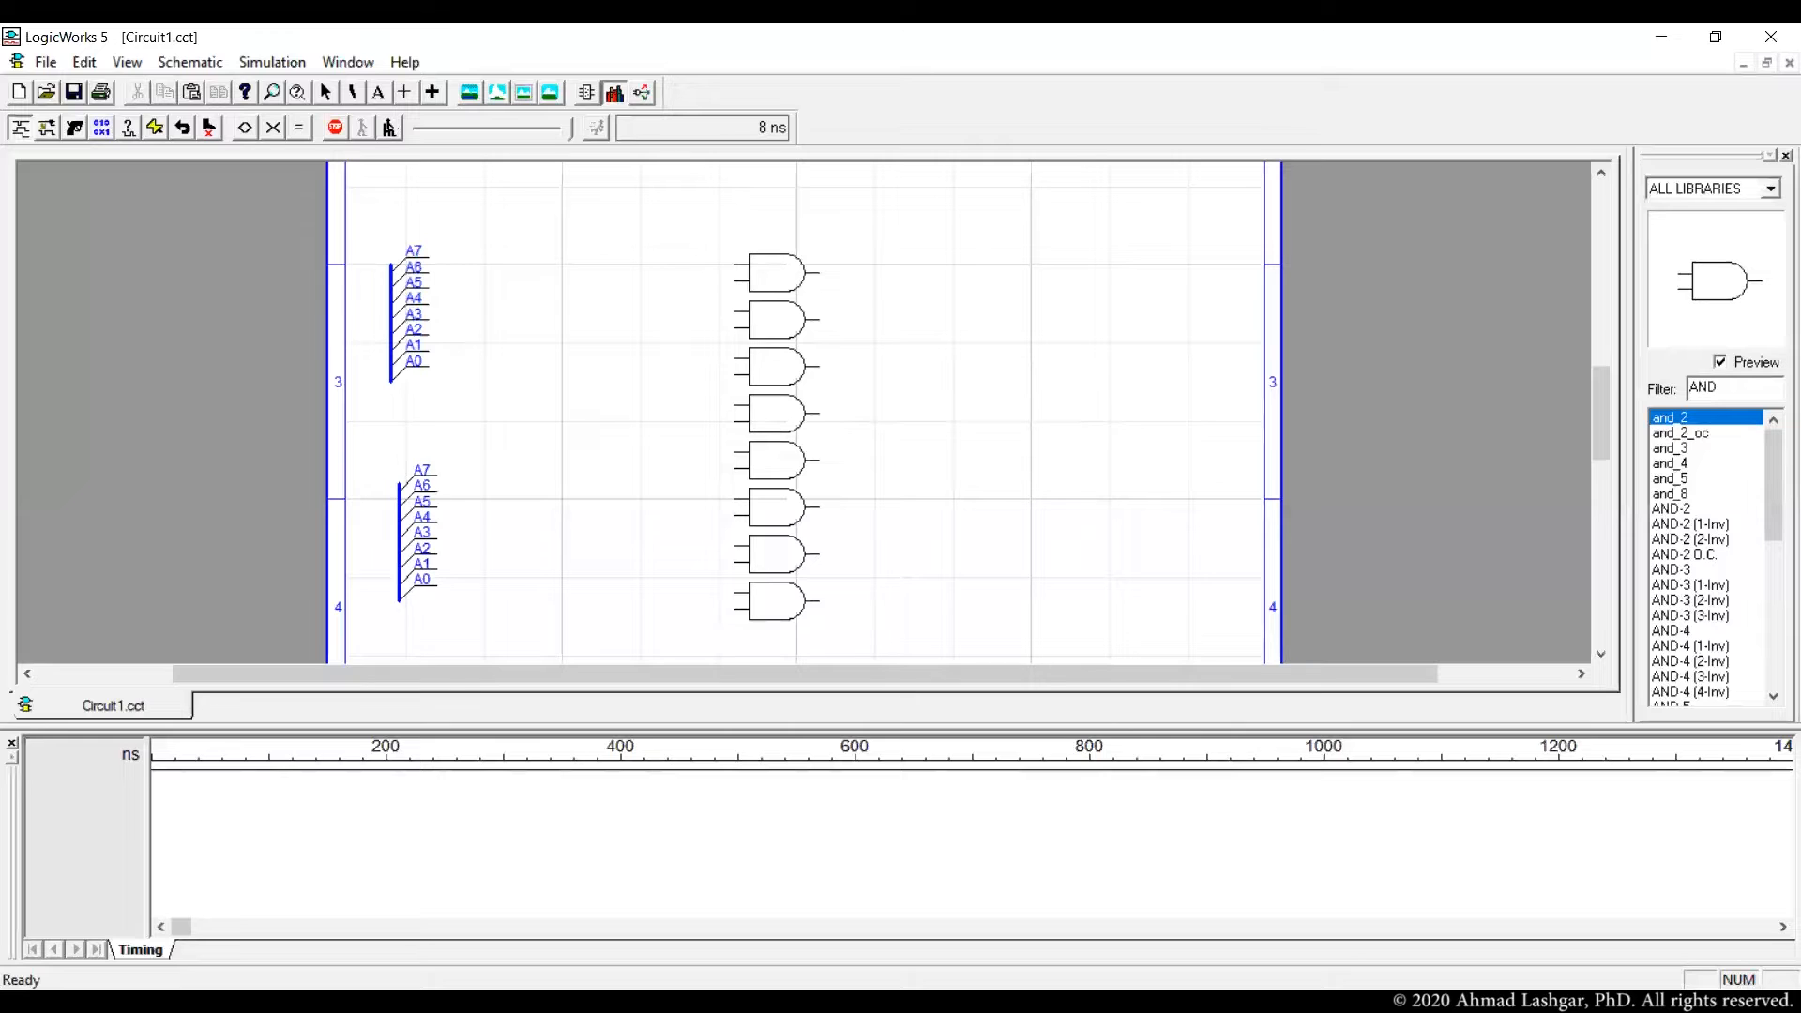
{"action": "left_click", "coordinate": [410, 532]}
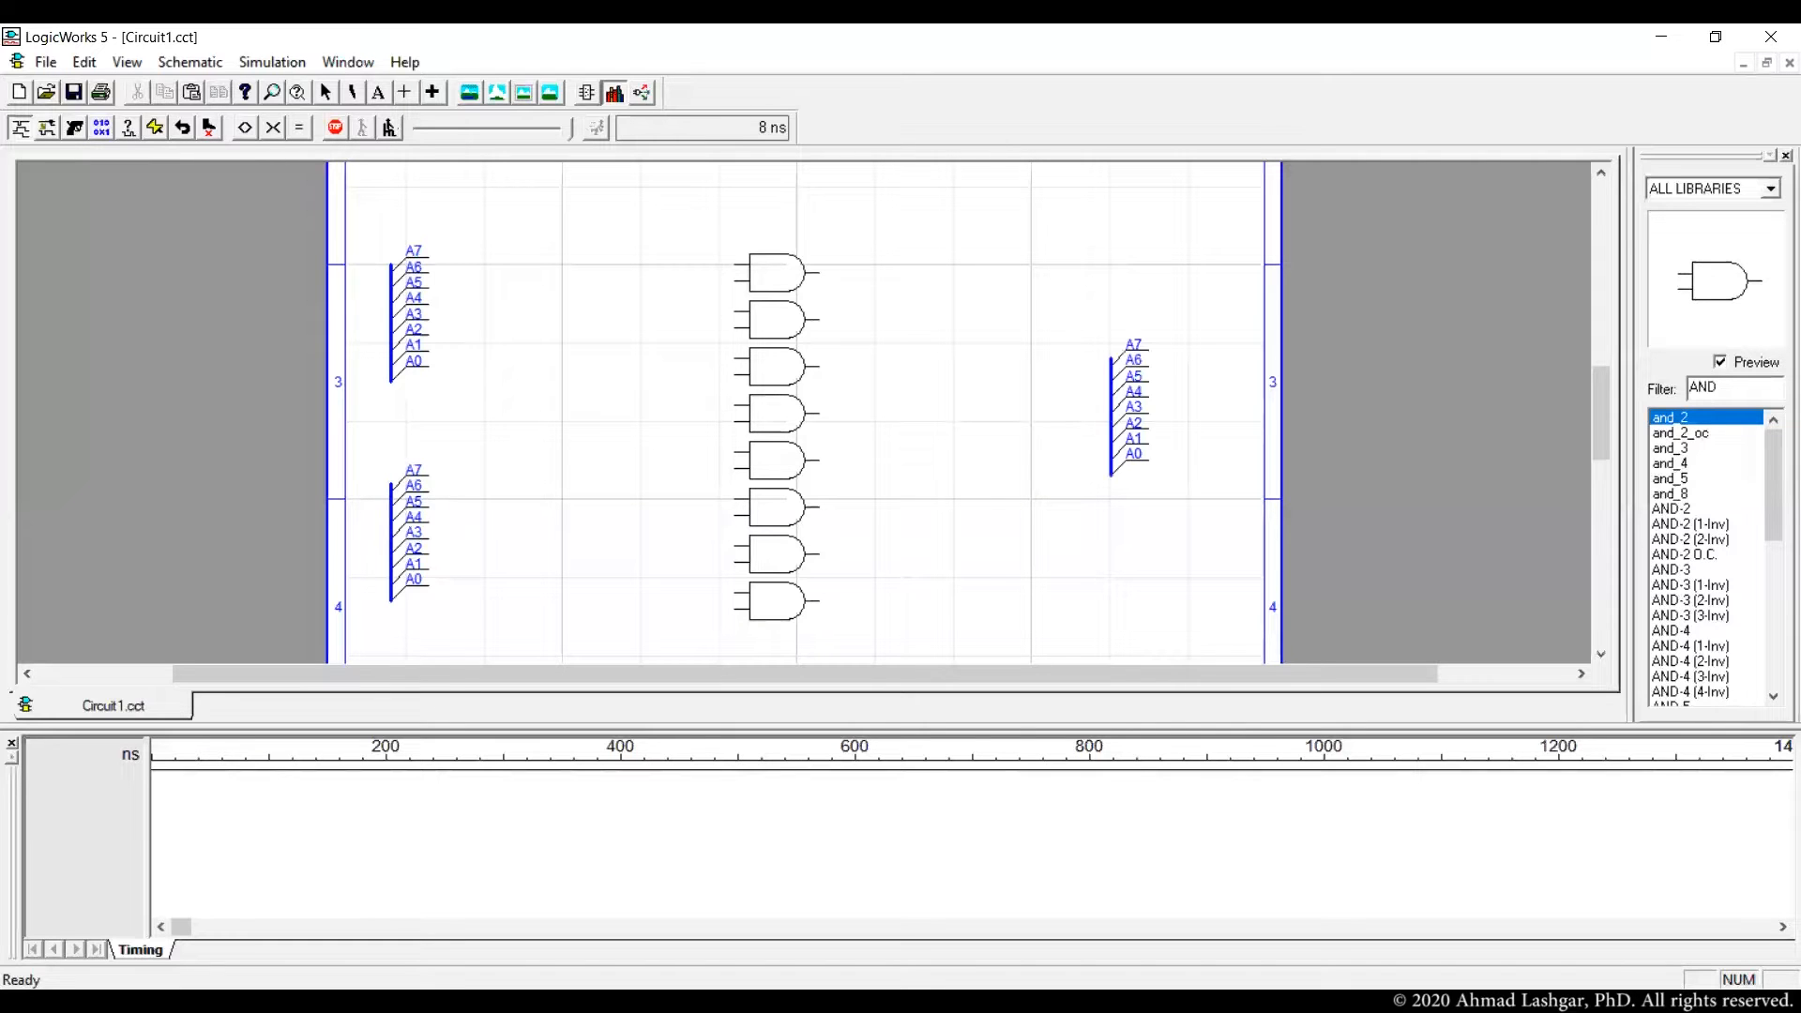
- Place a third A0..7 breakout to the right of the gates, flipped so its pins face them
{"action": "key", "text": "Left"}
{"action": "left_click", "coordinate": [1082, 425]}
{"action": "key", "text": "space"}
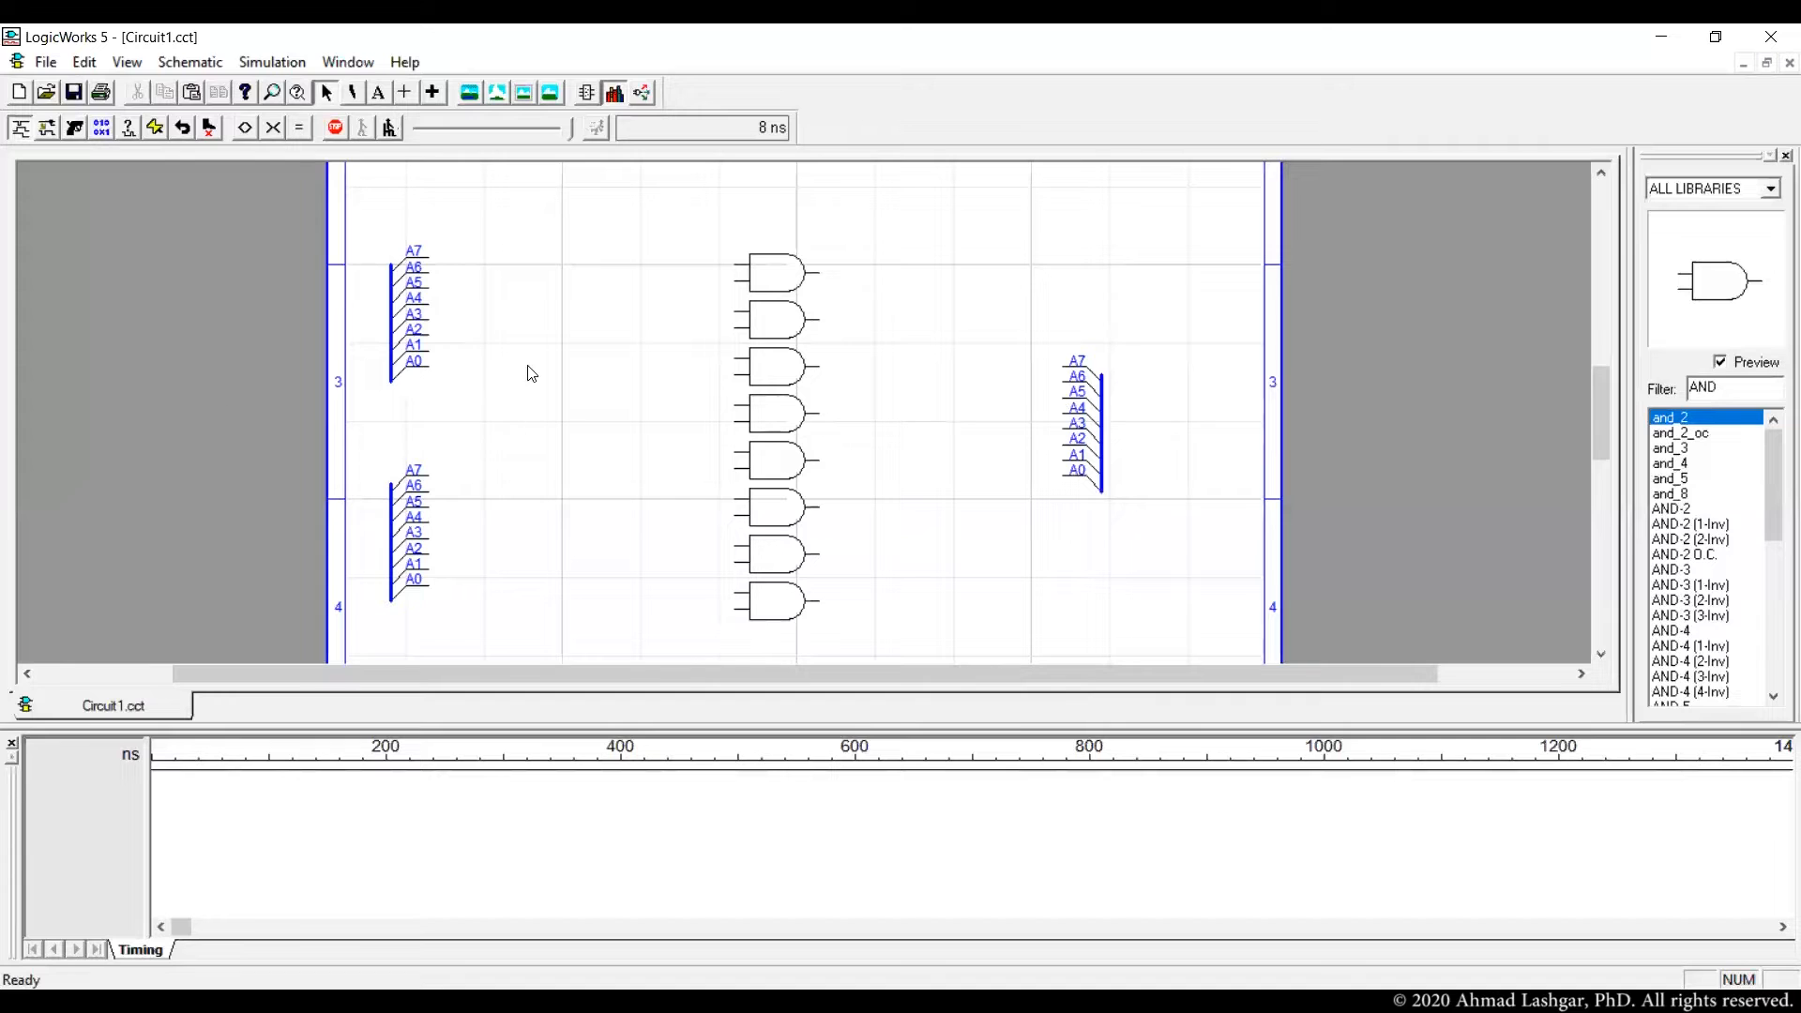
- Wire pins A7 to A0 of the upper-left breakout to the upper inputs of the eight AND gates, in order
{"action": "mouse_move", "coordinate": [429, 261]}
{"action": "left_mouse_down"}
{"action": "mouse_move", "coordinate": [675, 277]}
{"action": "mouse_move", "coordinate": [736, 261]}
{"action": "mouse_move", "coordinate": [619, 301]}
{"action": "mouse_move", "coordinate": [644, 282]}
{"action": "mouse_move", "coordinate": [430, 273]}
{"action": "left_mouse_up"}
{"action": "left_click_drag", "start_coordinate": [743, 361], "coordinate": [431, 283]}
{"action": "left_click_drag", "start_coordinate": [735, 404], "coordinate": [429, 299]}
{"action": "left_click_drag", "start_coordinate": [735, 452], "coordinate": [594, 320]}
{"action": "left_click_drag", "start_coordinate": [429, 320], "coordinate": [578, 492]}
{"action": "mouse_move", "coordinate": [735, 499]}
{"action": "left_mouse_down"}
{"action": "mouse_move", "coordinate": [659, 499]}
{"action": "mouse_move", "coordinate": [735, 499]}
{"action": "left_mouse_up"}
{"action": "left_click_drag", "start_coordinate": [736, 545], "coordinate": [546, 554]}
- Wire the lower-left breakout's pins to the lower inputs of the corresponding AND gates
{"action": "left_click_drag", "start_coordinate": [429, 548], "coordinate": [735, 524]}
{"action": "left_click_drag", "start_coordinate": [429, 517], "coordinate": [736, 431]}
{"action": "left_click_drag", "start_coordinate": [430, 485], "coordinate": [711, 470]}
{"action": "mouse_move", "coordinate": [429, 454]}
{"action": "left_mouse_down"}
{"action": "mouse_move", "coordinate": [705, 374]}
{"action": "mouse_move", "coordinate": [702, 290]}
{"action": "mouse_move", "coordinate": [735, 289]}
{"action": "mouse_move", "coordinate": [686, 433]}
{"action": "mouse_move", "coordinate": [429, 433]}
{"action": "left_mouse_up"}
- Wire the eight AND gate outputs to pins A7 to A0 of the right-hand breakout, in order
{"action": "mouse_move", "coordinate": [1065, 328]}
{"action": "left_mouse_down"}
{"action": "mouse_move", "coordinate": [809, 235]}
{"action": "mouse_move", "coordinate": [985, 344]}
{"action": "mouse_move", "coordinate": [1064, 345]}
{"action": "left_mouse_up"}
{"action": "left_click_drag", "start_coordinate": [818, 328], "coordinate": [1063, 360]}
{"action": "left_click_drag", "start_coordinate": [818, 376], "coordinate": [819, 422]}
{"action": "left_click_drag", "start_coordinate": [818, 410], "coordinate": [961, 410]}
{"action": "left_click_drag", "start_coordinate": [818, 469], "coordinate": [968, 408]}
{"action": "left_click_drag", "start_coordinate": [818, 516], "coordinate": [985, 422]}
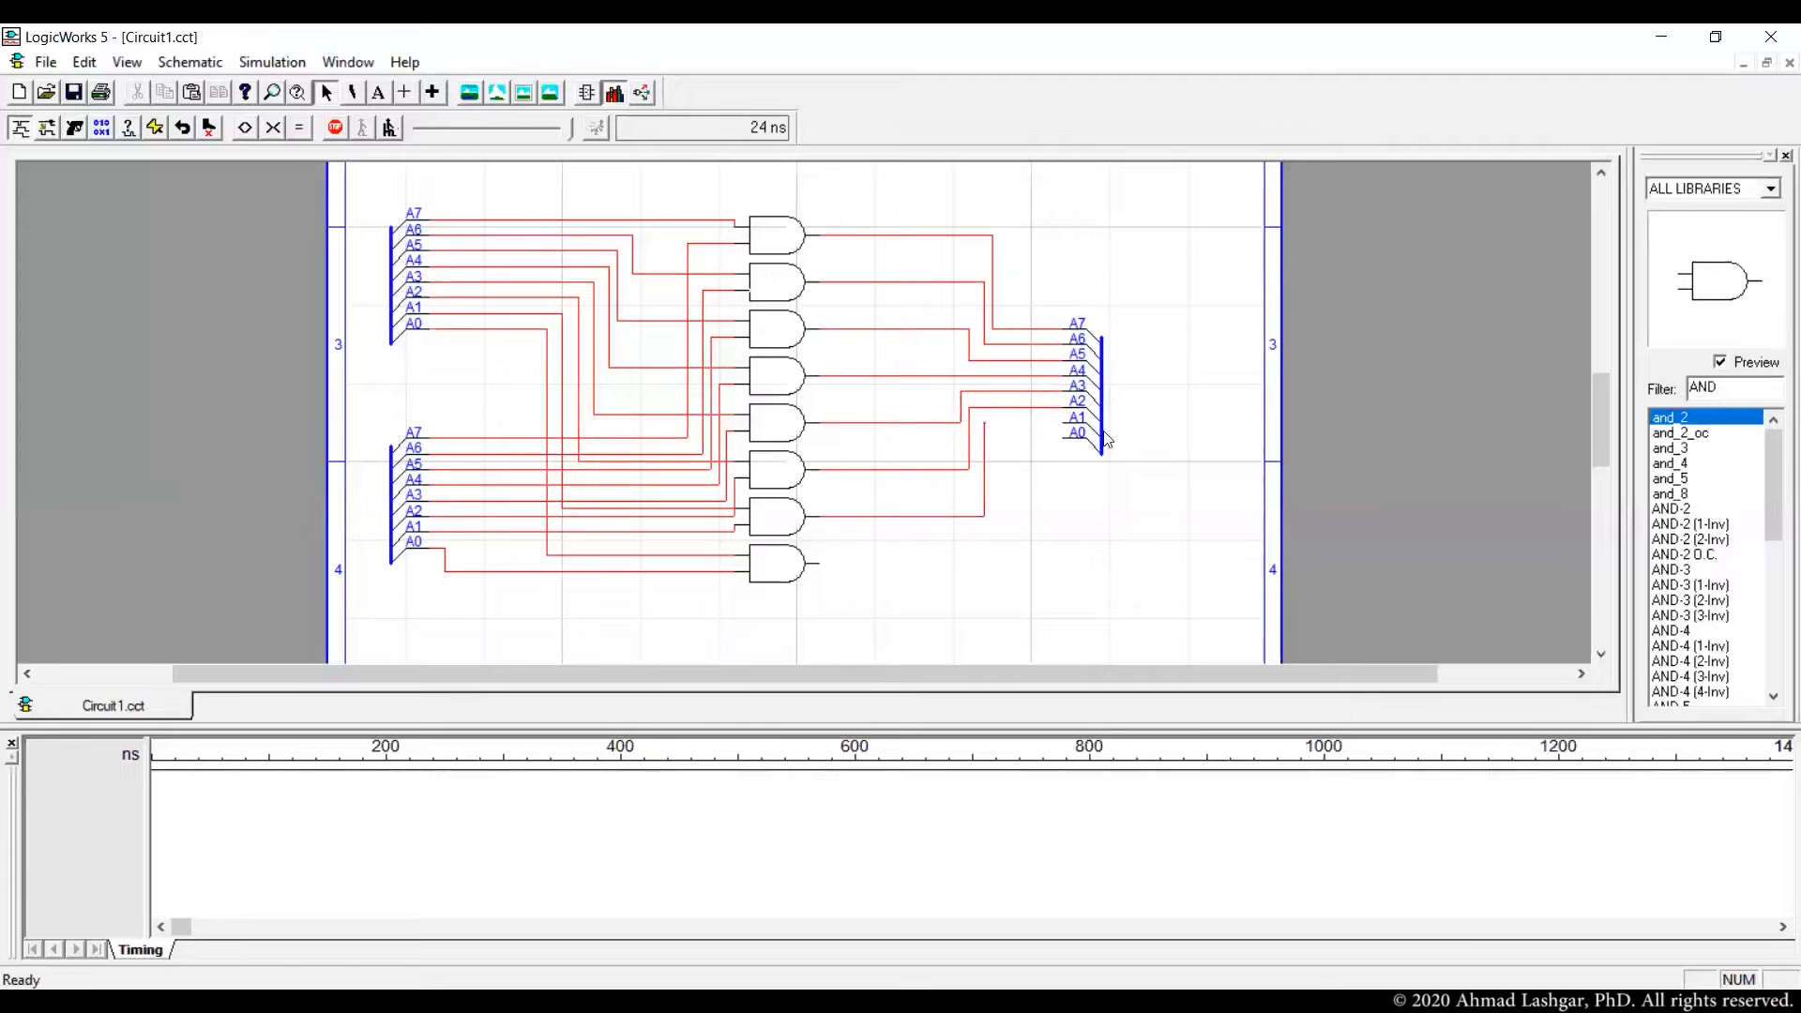
{"action": "left_click_drag", "start_coordinate": [818, 563], "coordinate": [1001, 437]}
- Extend the bus lines of the two input breakouts to the left and the output breakout's bus to the right
{"action": "left_click_drag", "start_coordinate": [384, 350], "coordinate": [242, 360]}
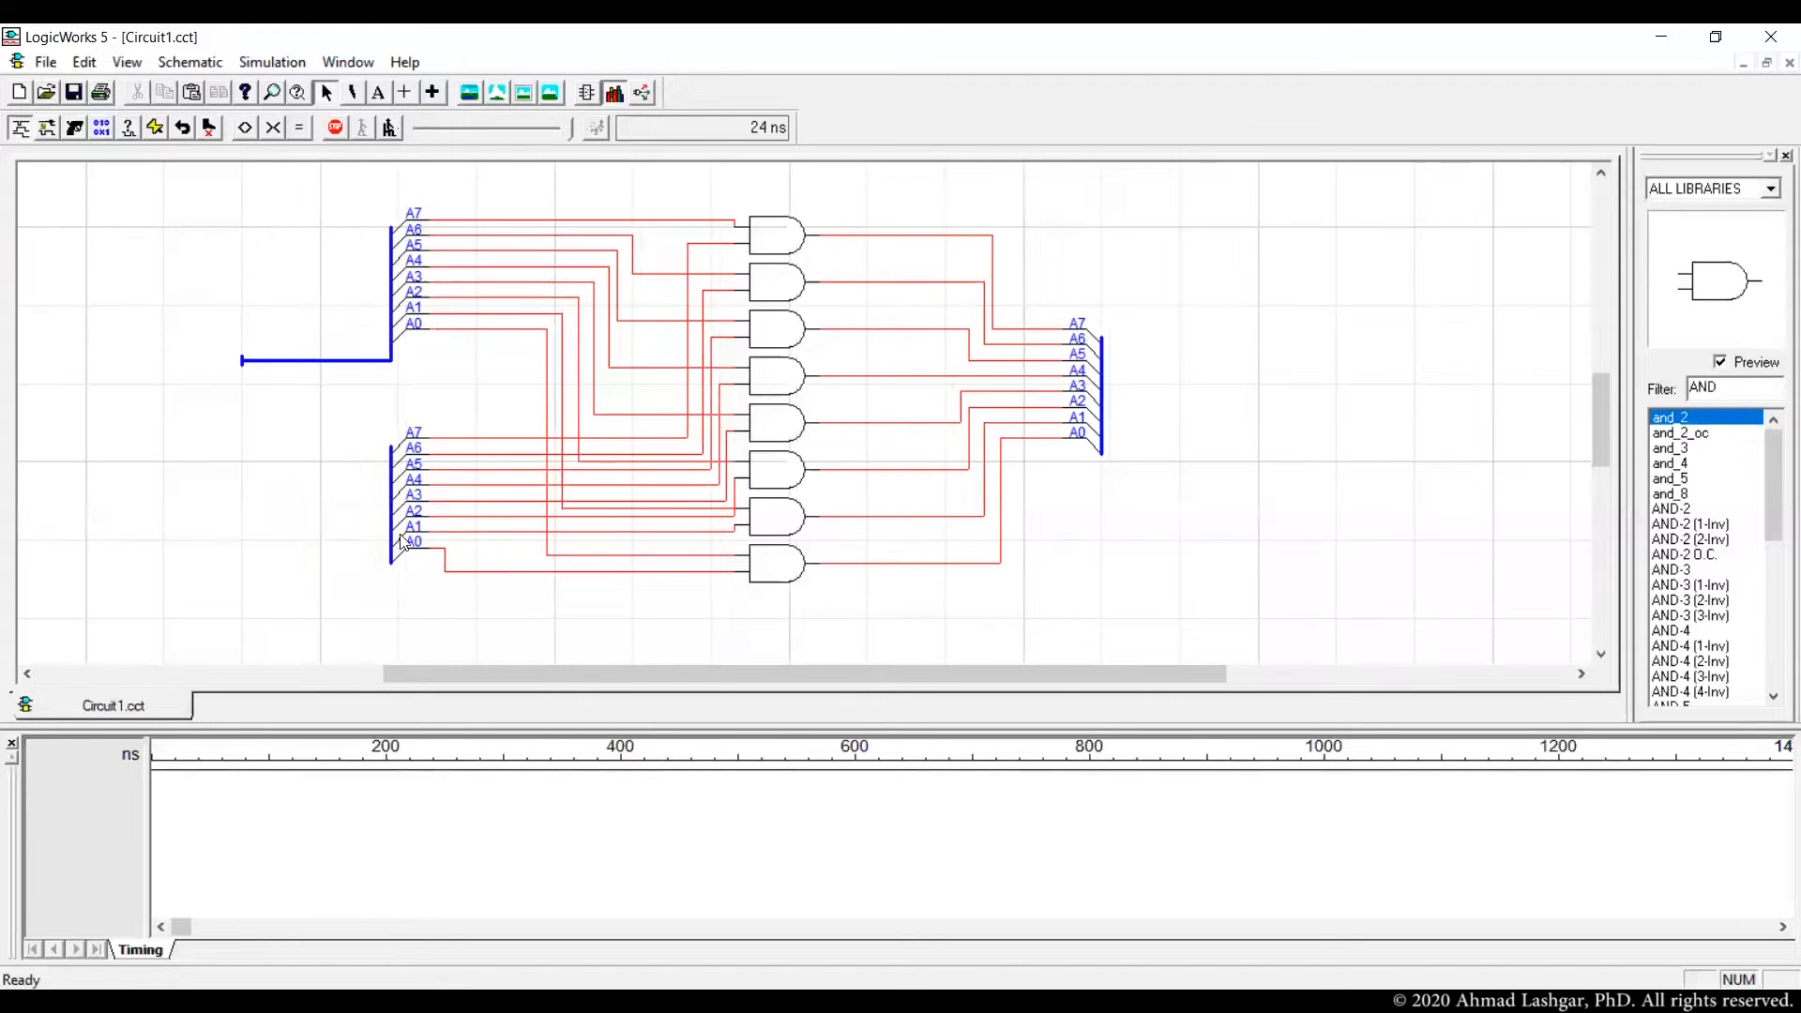
{"action": "left_click_drag", "start_coordinate": [394, 574], "coordinate": [343, 581]}
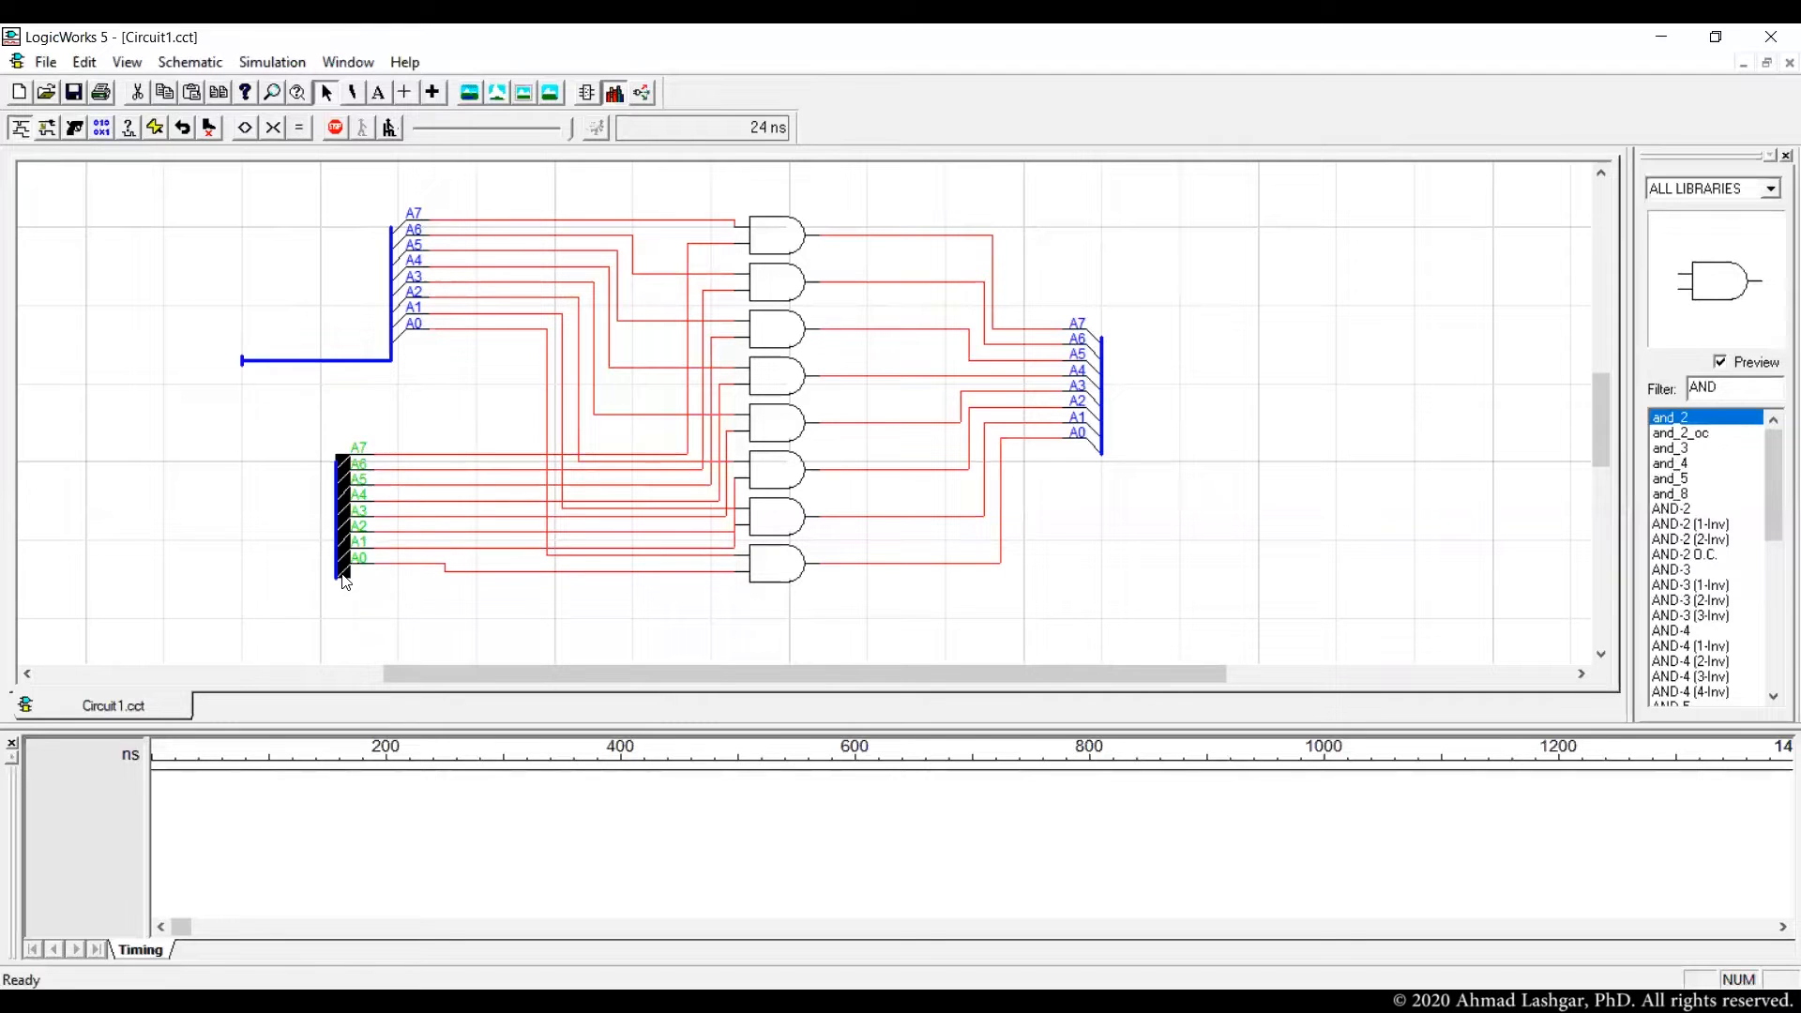
{"action": "key", "text": "ctrl+z"}
{"action": "left_click_drag", "start_coordinate": [390, 561], "coordinate": [242, 563]}
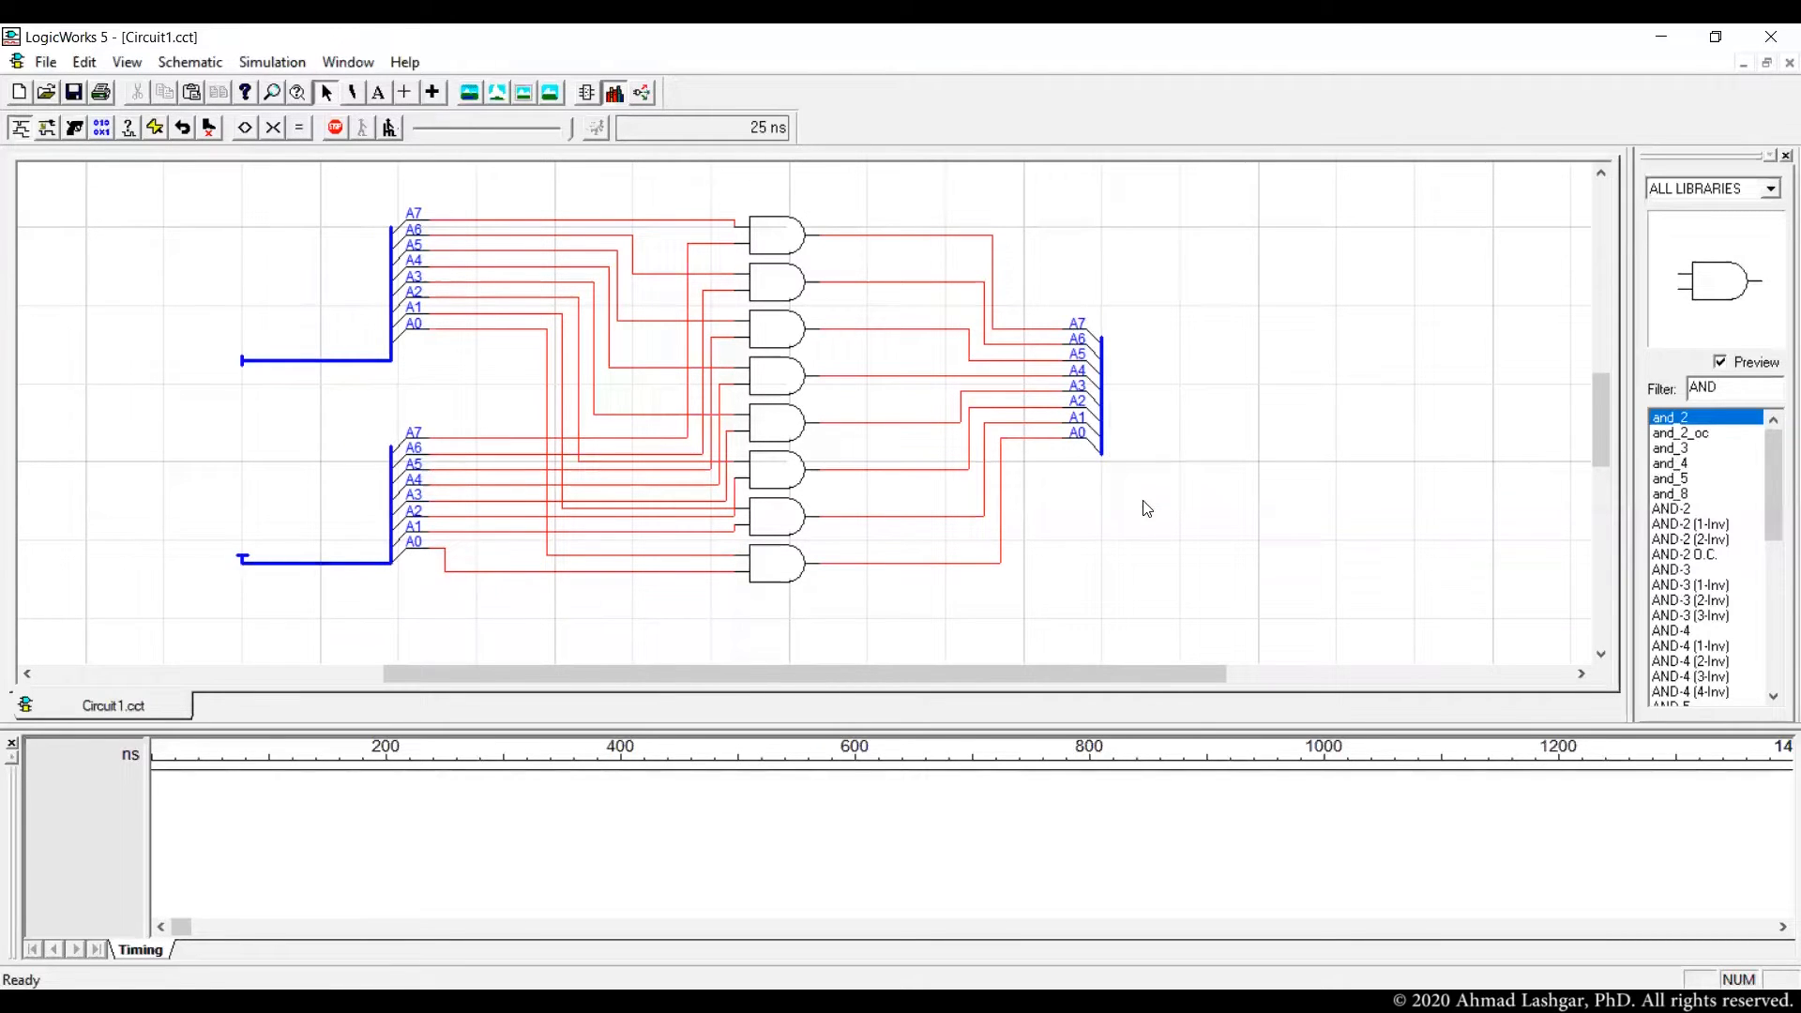
{"action": "left_click_drag", "start_coordinate": [1102, 454], "coordinate": [1180, 478]}
- Add an A0..A7 breakout to the free end of each input bus and shift both horizontal bus segments slightly down
{"action": "right_click", "coordinate": [339, 360]}
{"action": "left_click", "coordinate": [417, 404]}
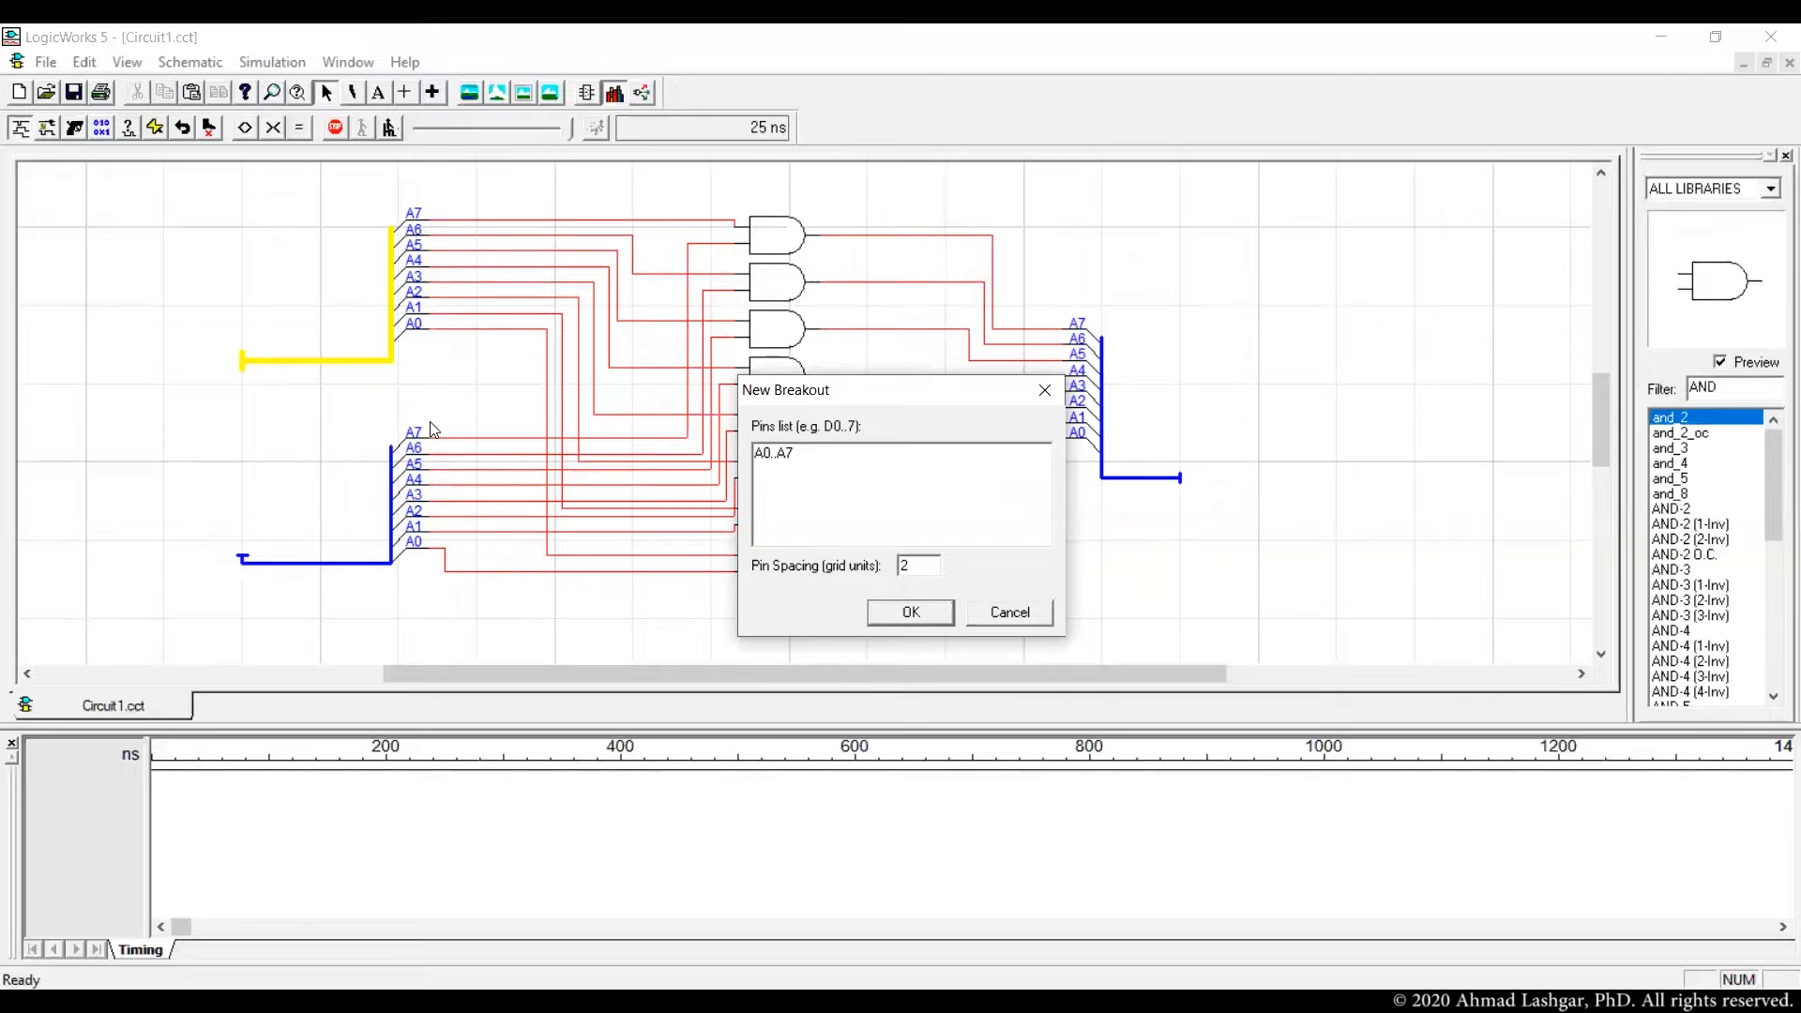
{"action": "key", "text": "Return"}
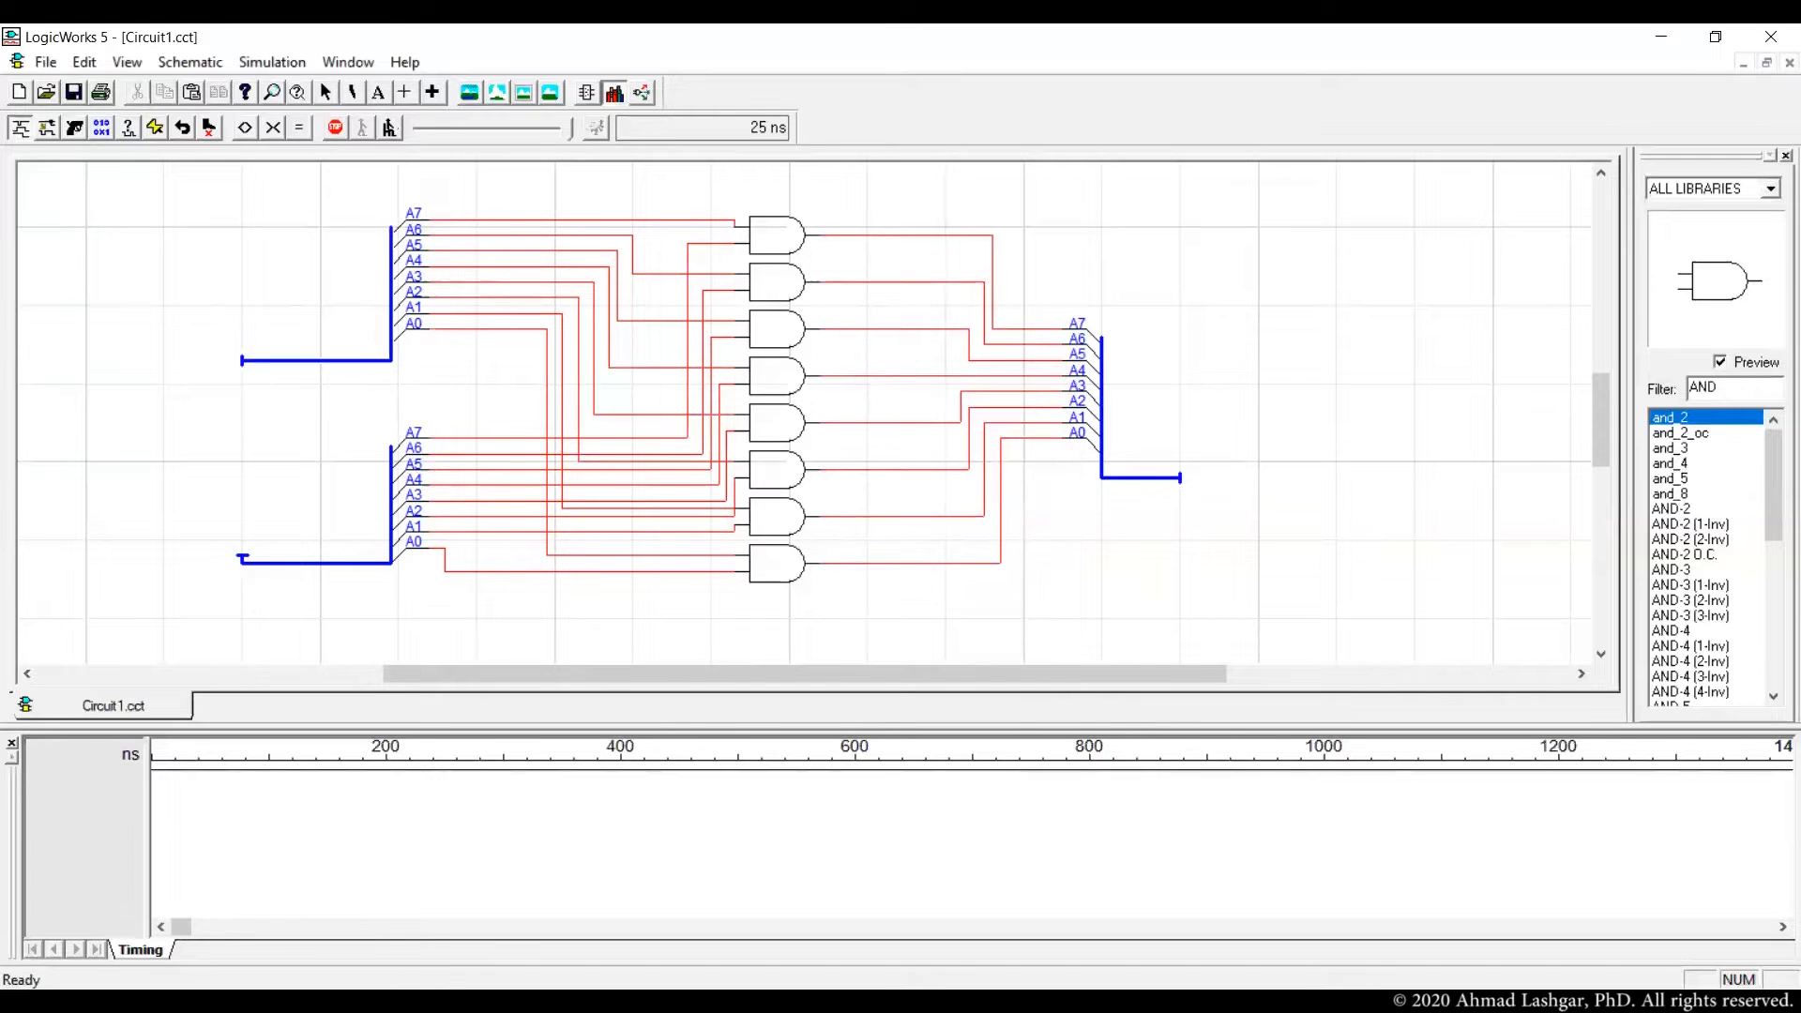
{"action": "left_click", "coordinate": [242, 362]}
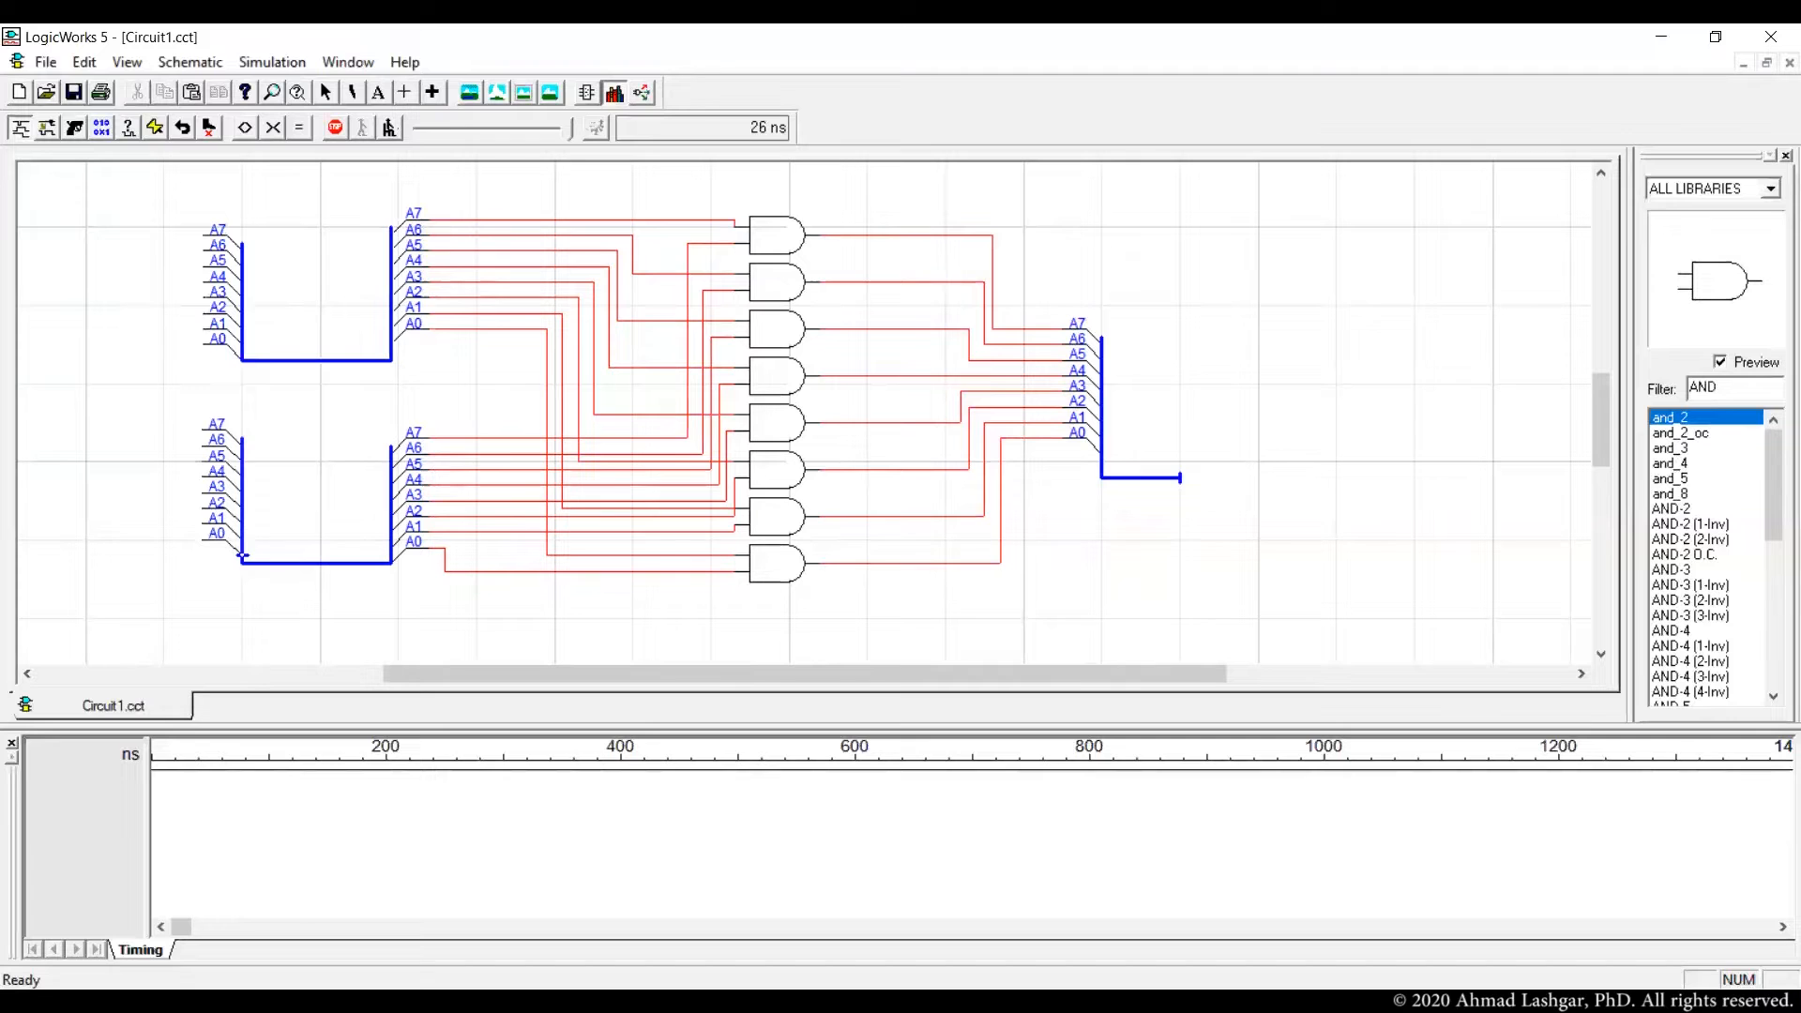
{"action": "left_click", "coordinate": [229, 483]}
{"action": "key", "text": "space"}
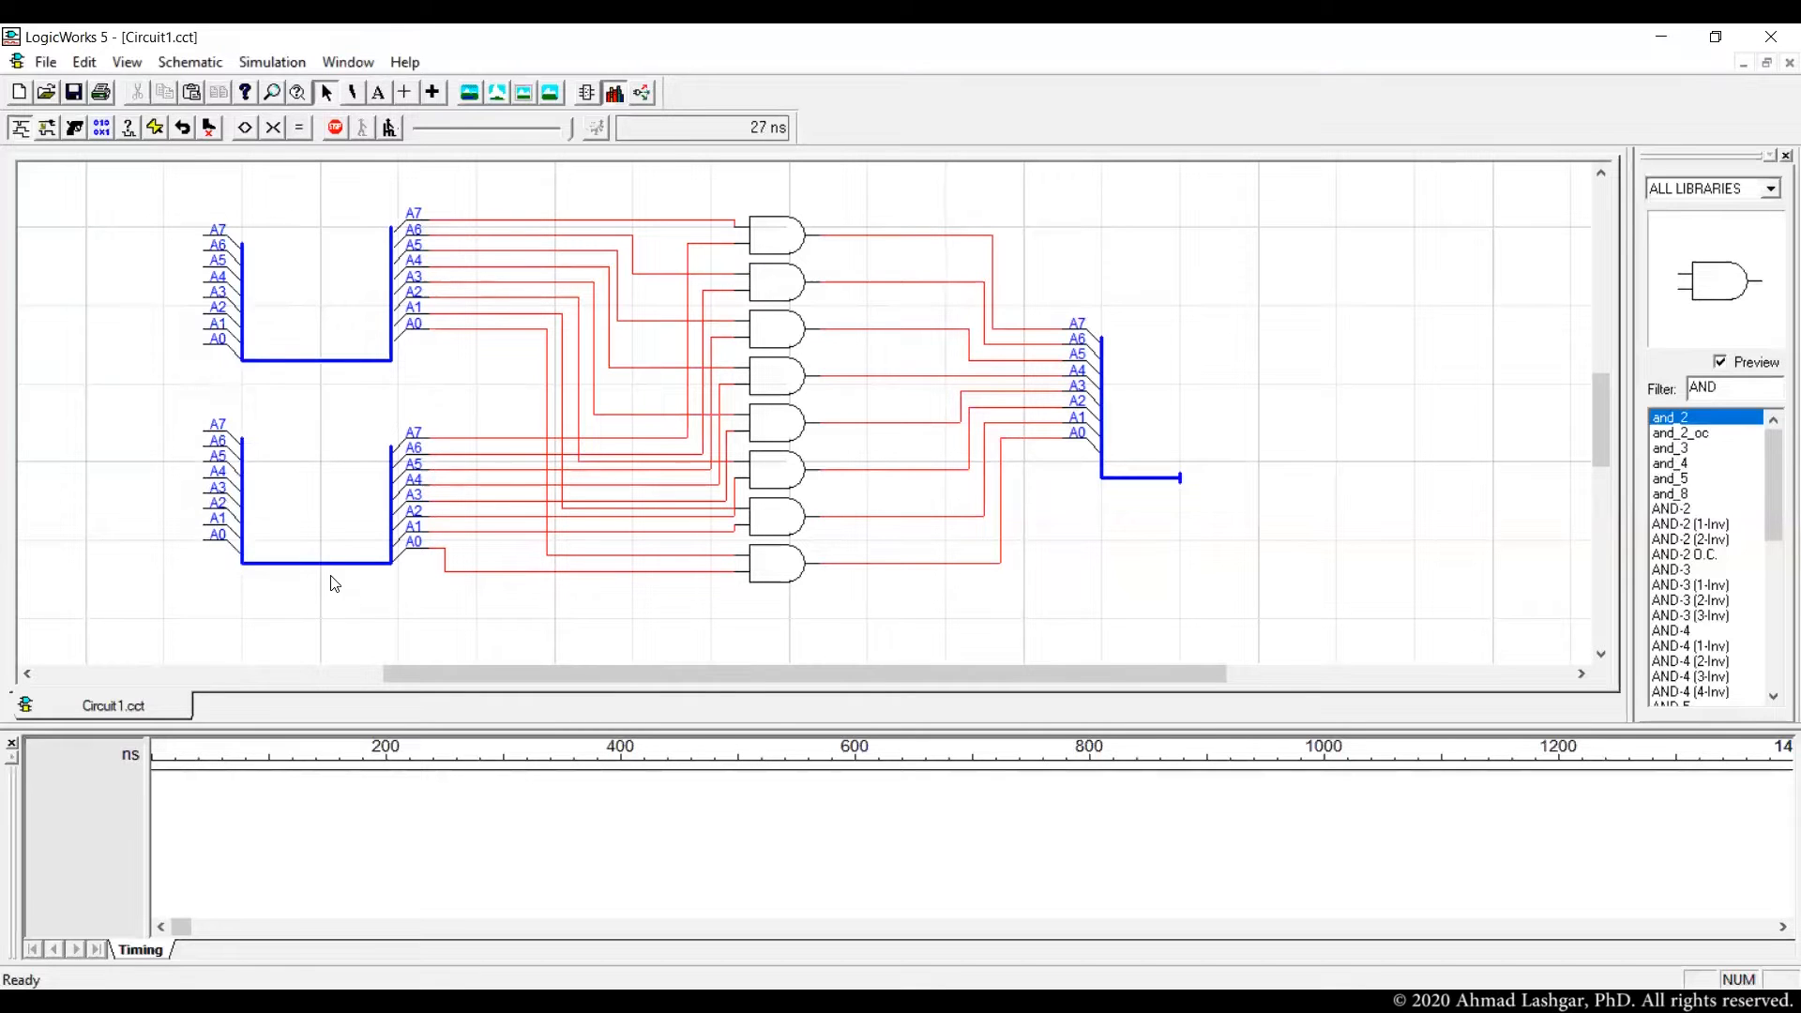
{"action": "left_click_drag", "start_coordinate": [326, 574], "coordinate": [325, 590]}
{"action": "left_click_drag", "start_coordinate": [322, 375], "coordinate": [310, 390]}
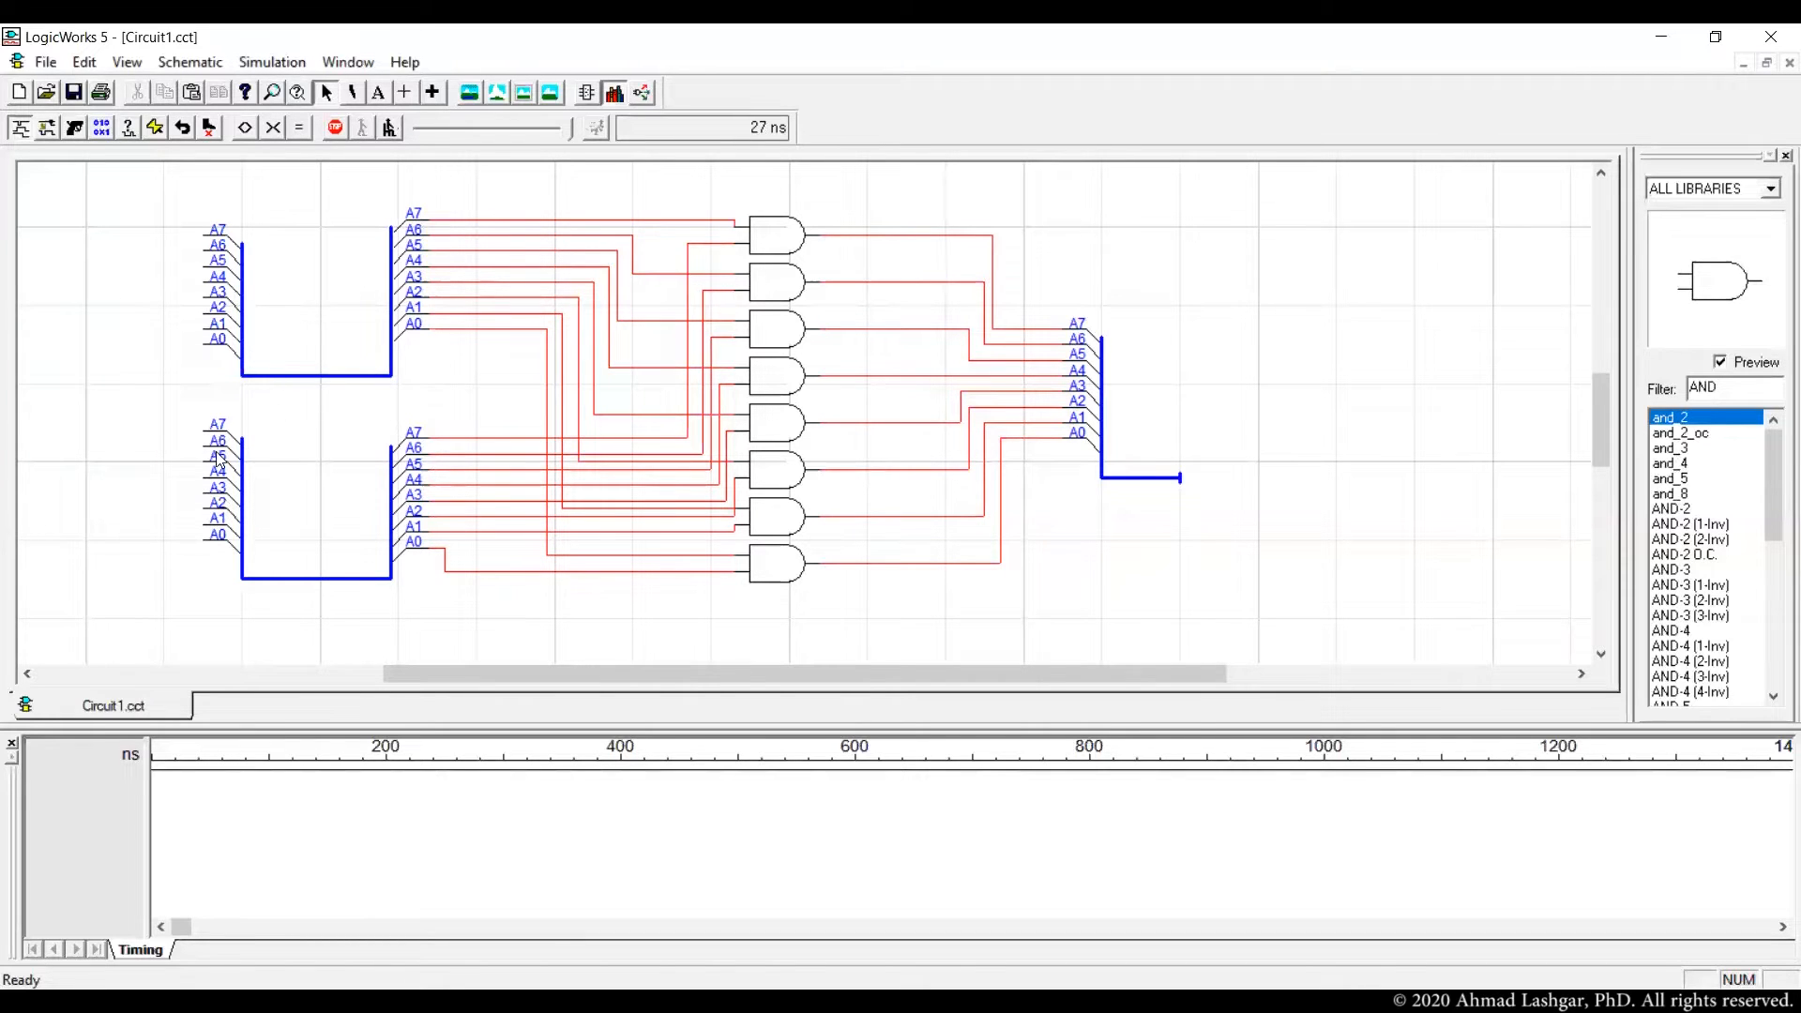
- Name the upper input bus A and the lower input bus B
{"action": "right_click", "coordinate": [319, 375]}
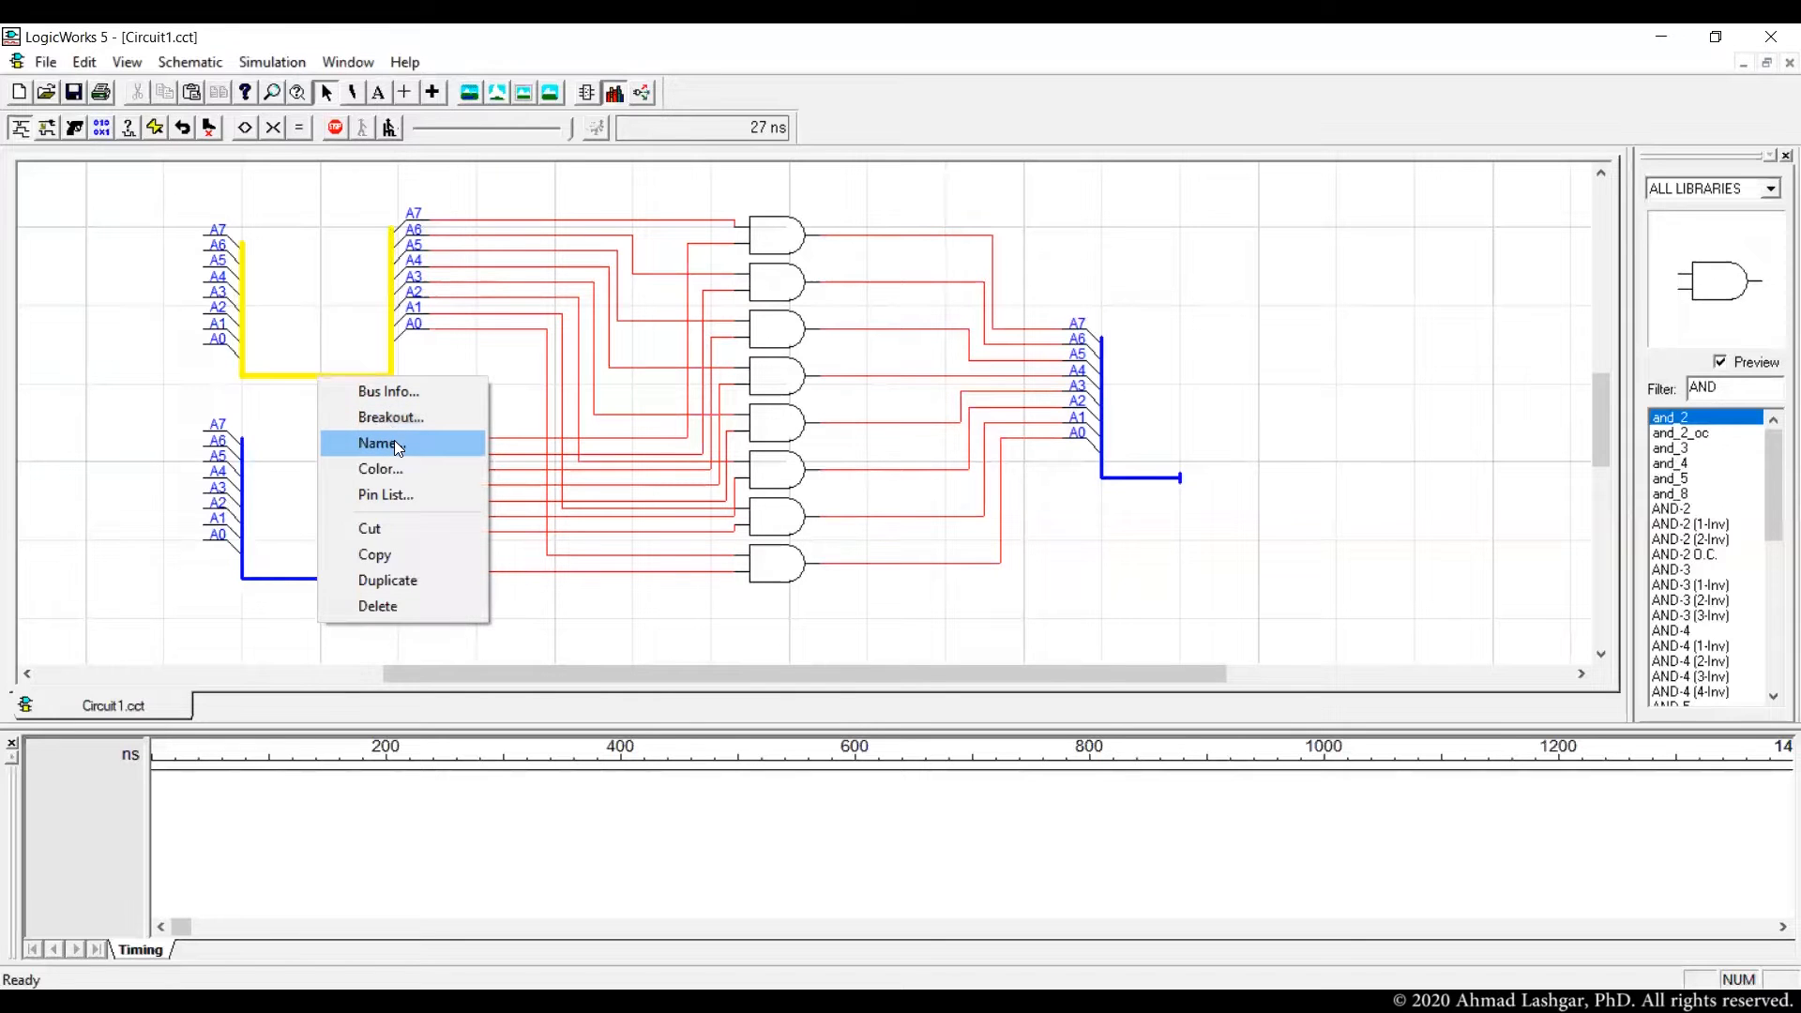
{"action": "left_click", "coordinate": [398, 441]}
{"action": "type", "text": "A"}
{"action": "key", "text": "Return"}
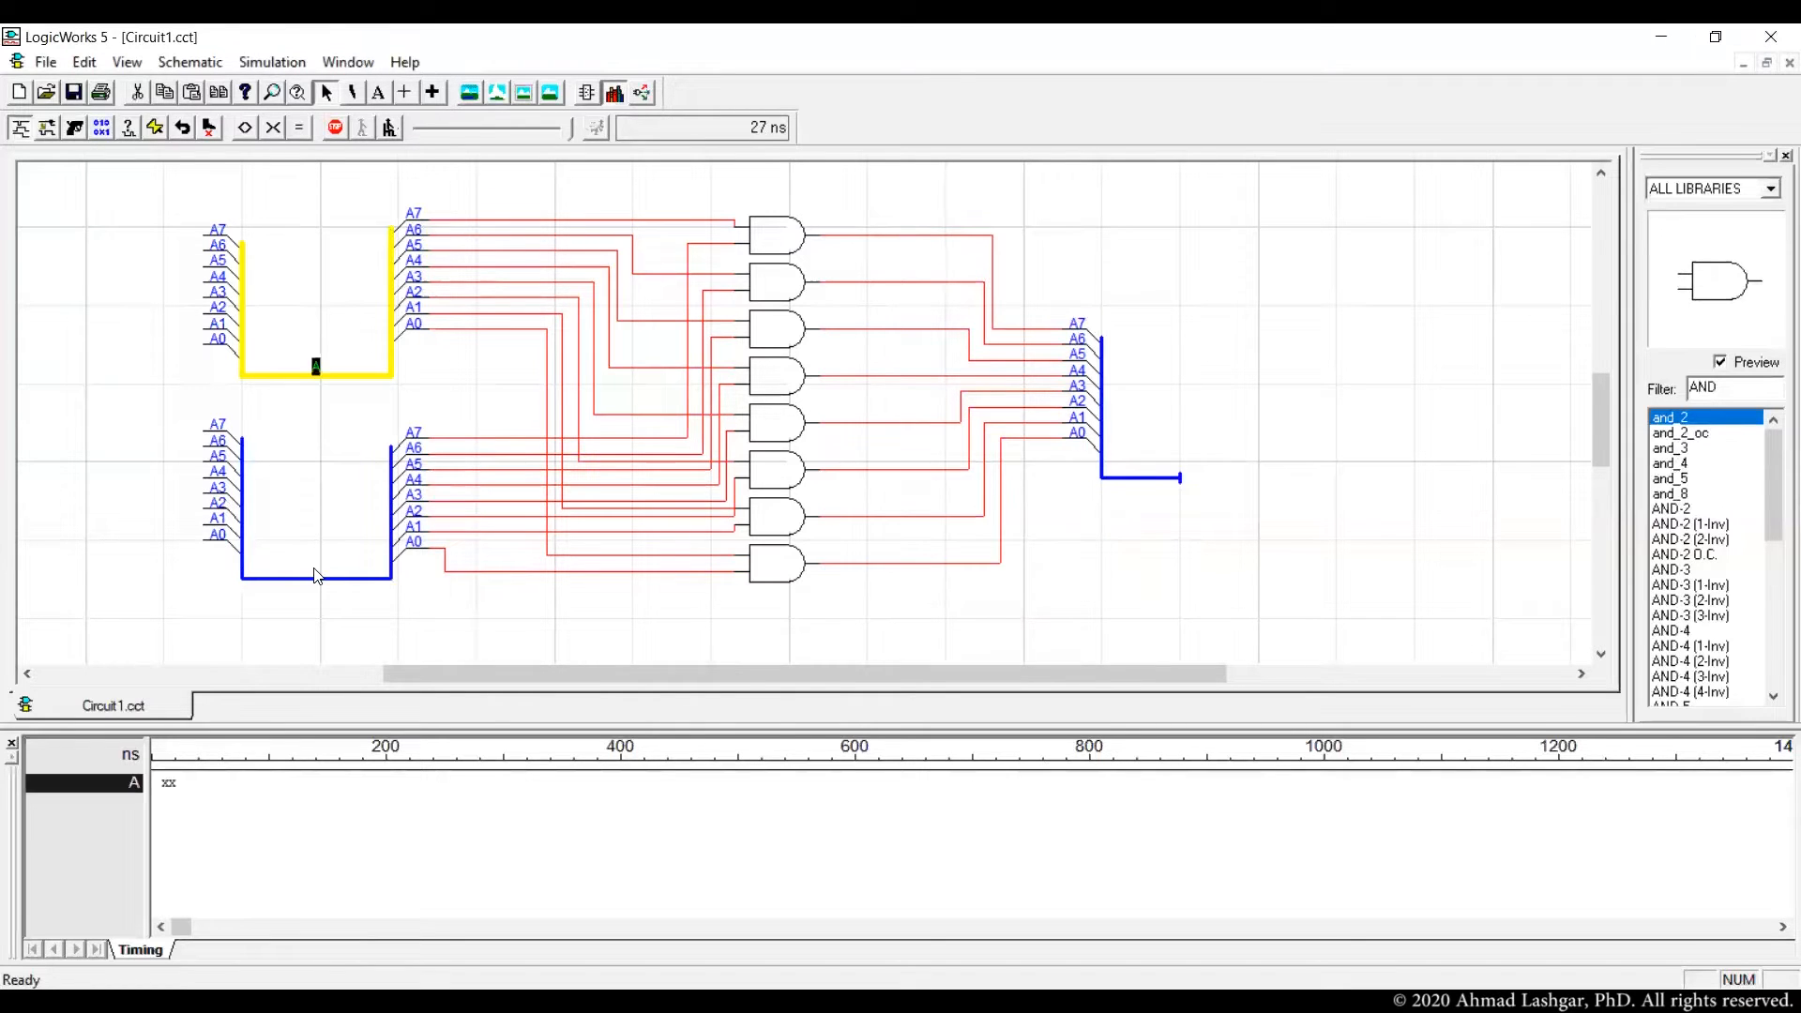
{"action": "right_click", "coordinate": [317, 576]}
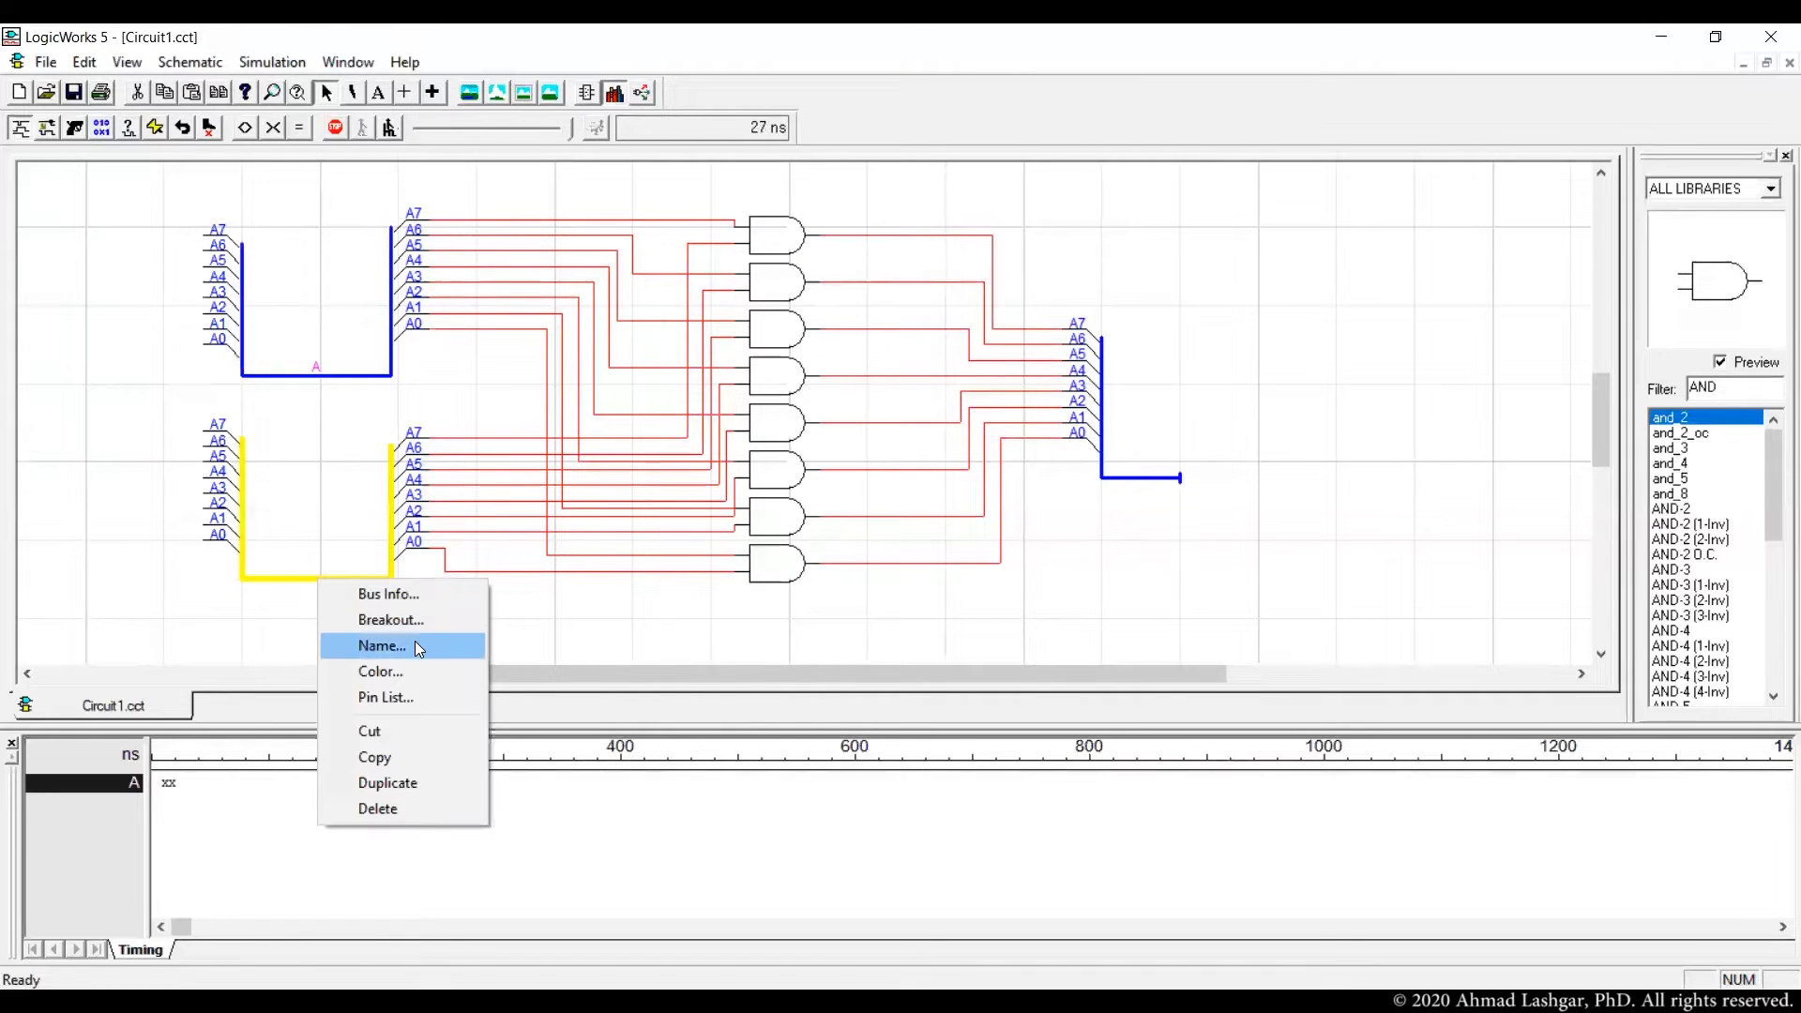
{"action": "left_click", "coordinate": [415, 645]}
{"action": "type", "text": "B"}
{"action": "key", "text": "Return"}
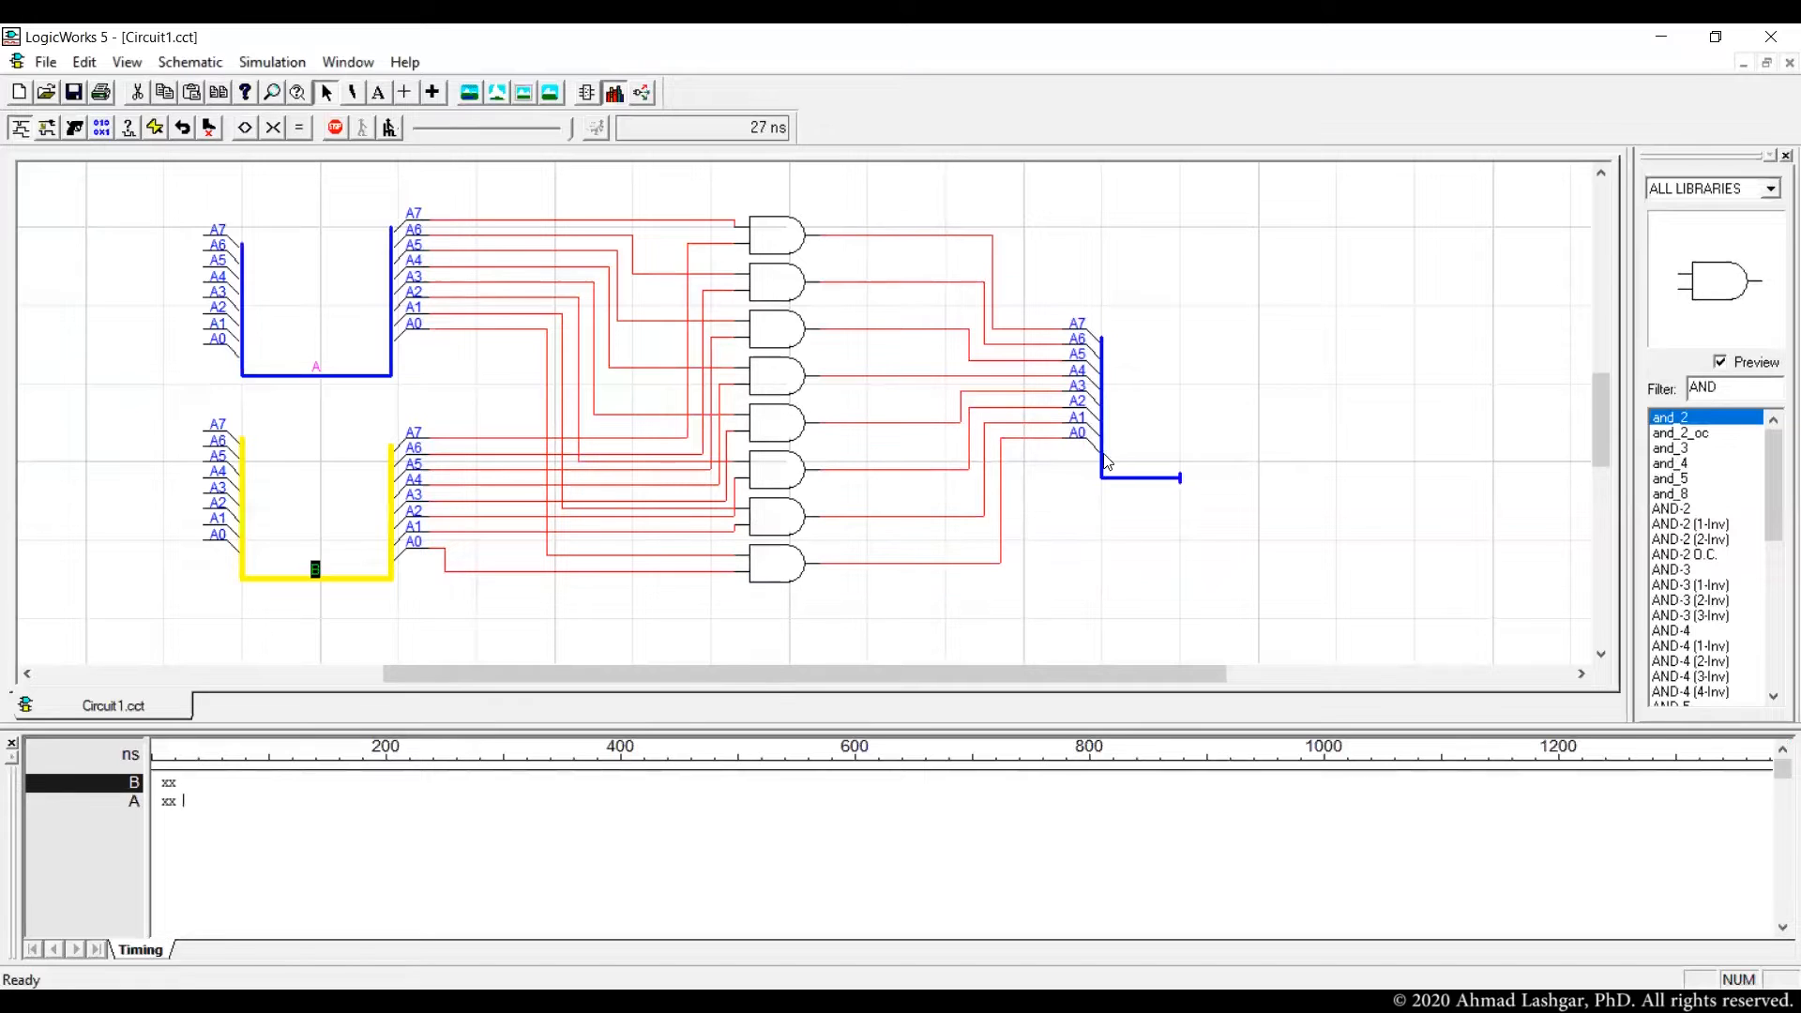
- Name the output bus S
{"action": "right_click", "coordinate": [1144, 477]}
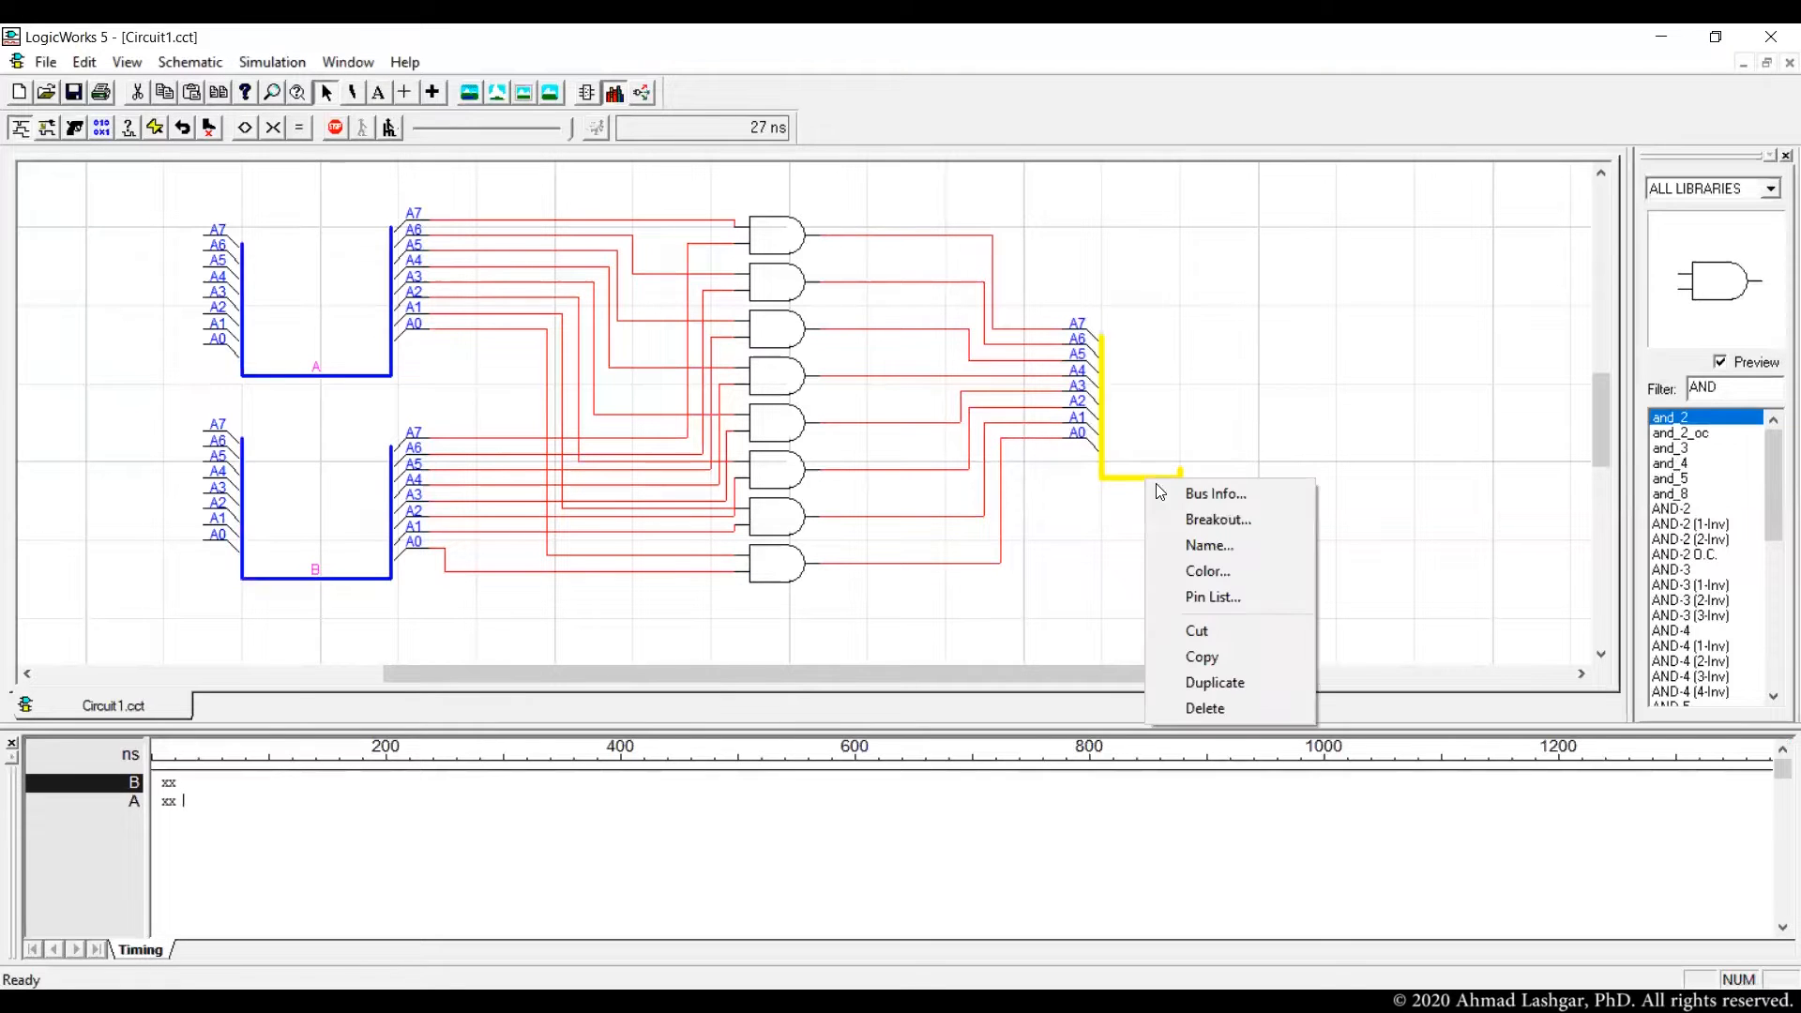
{"action": "left_click", "coordinate": [1211, 544]}
{"action": "type", "text": "S"}
{"action": "key", "text": "Return"}
{"action": "left_click", "coordinate": [164, 361]}
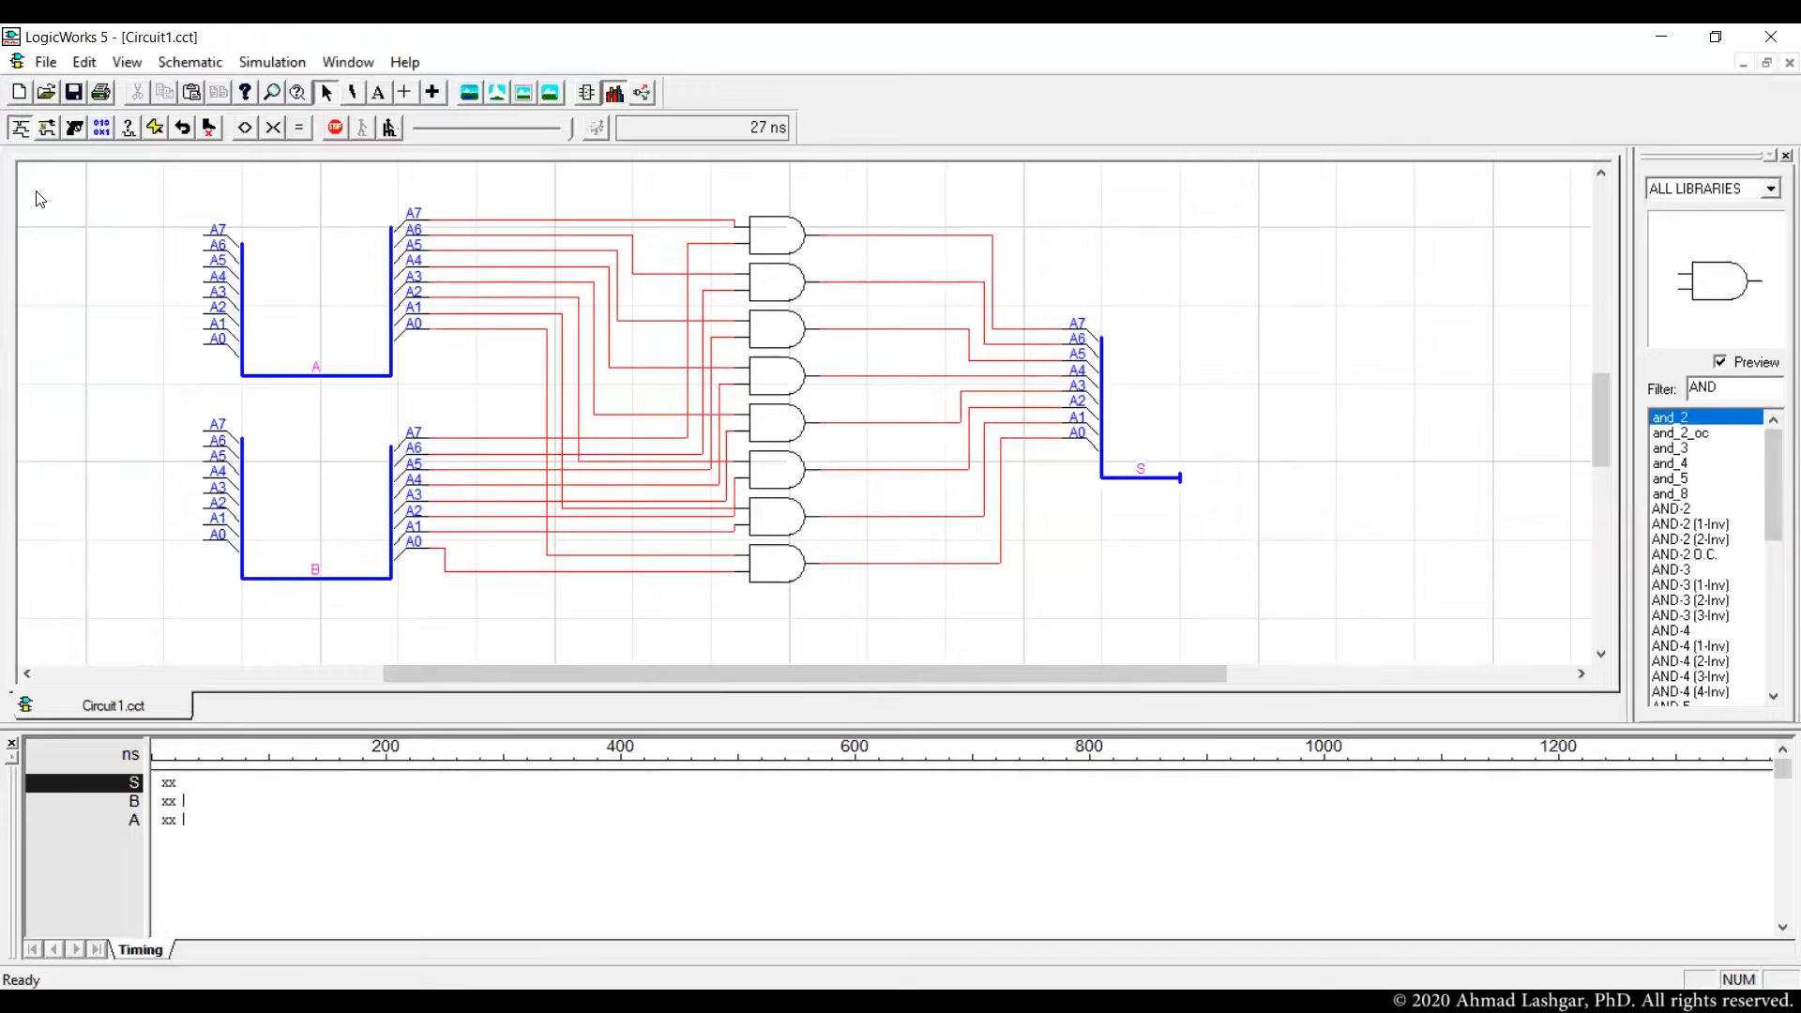
{"action": "left_click_drag", "start_coordinate": [247, 556], "coordinate": [244, 582]}
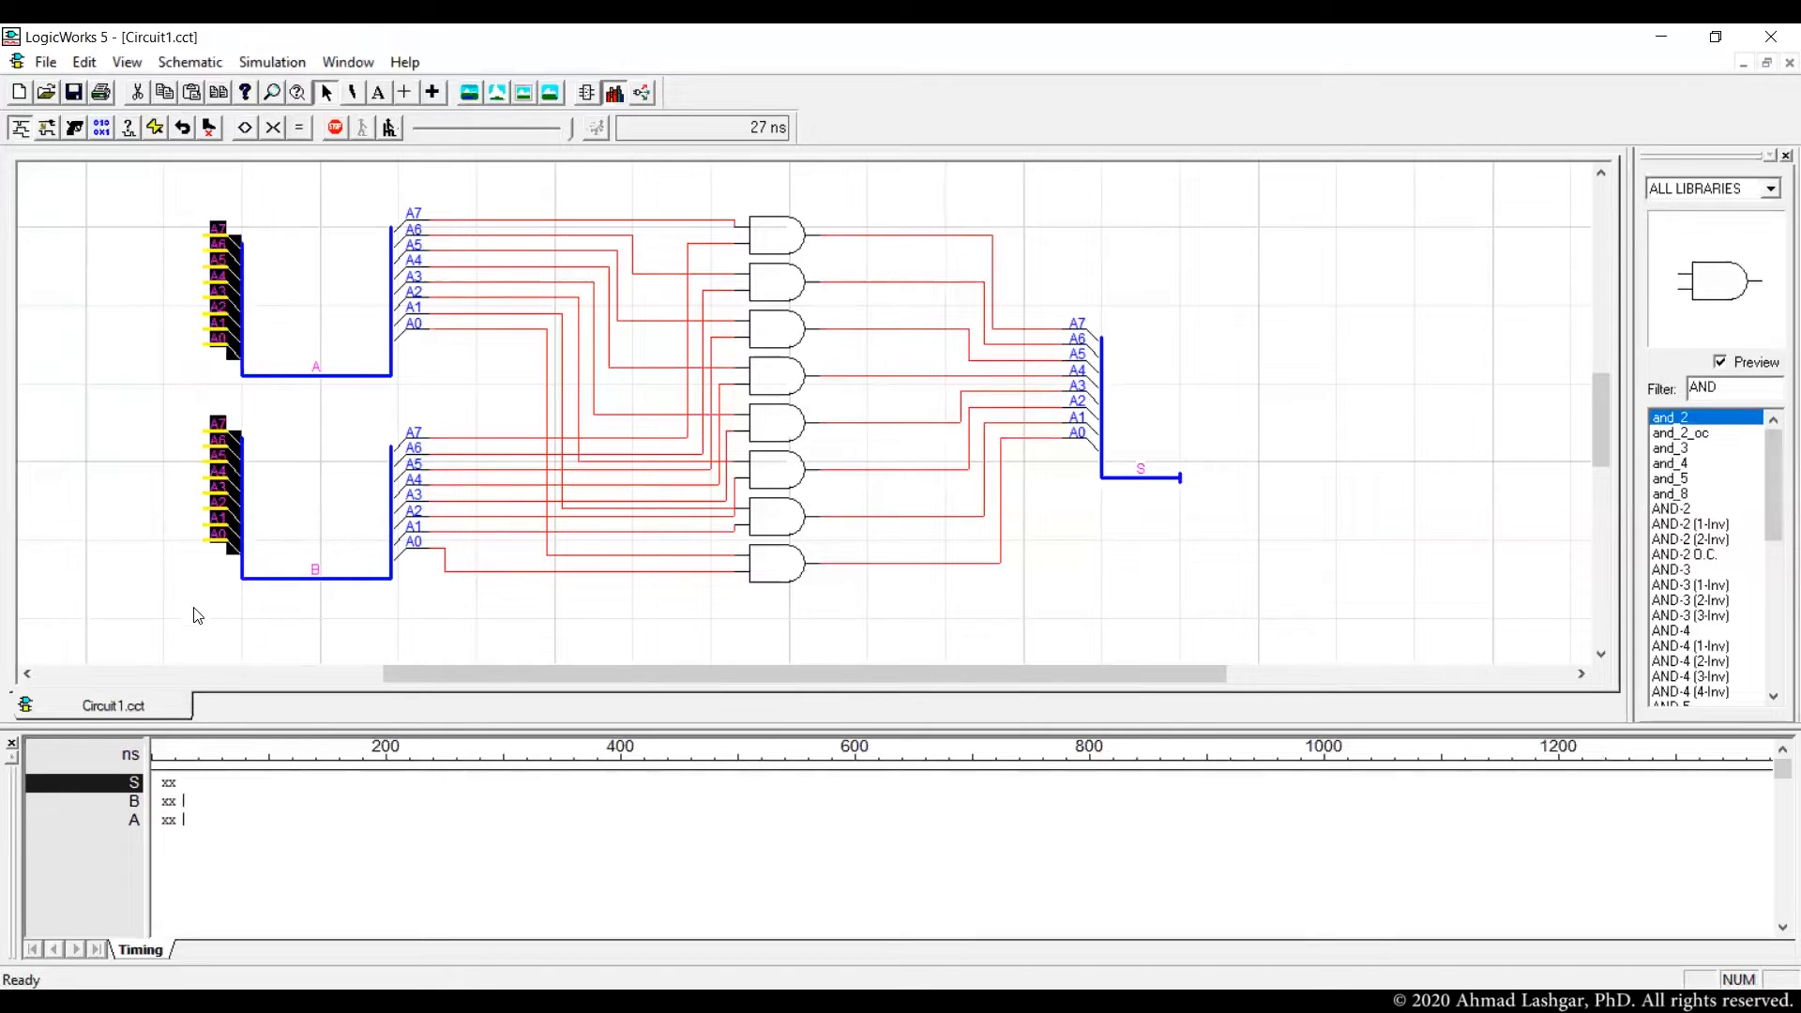
{"action": "left_click", "coordinate": [191, 601]}
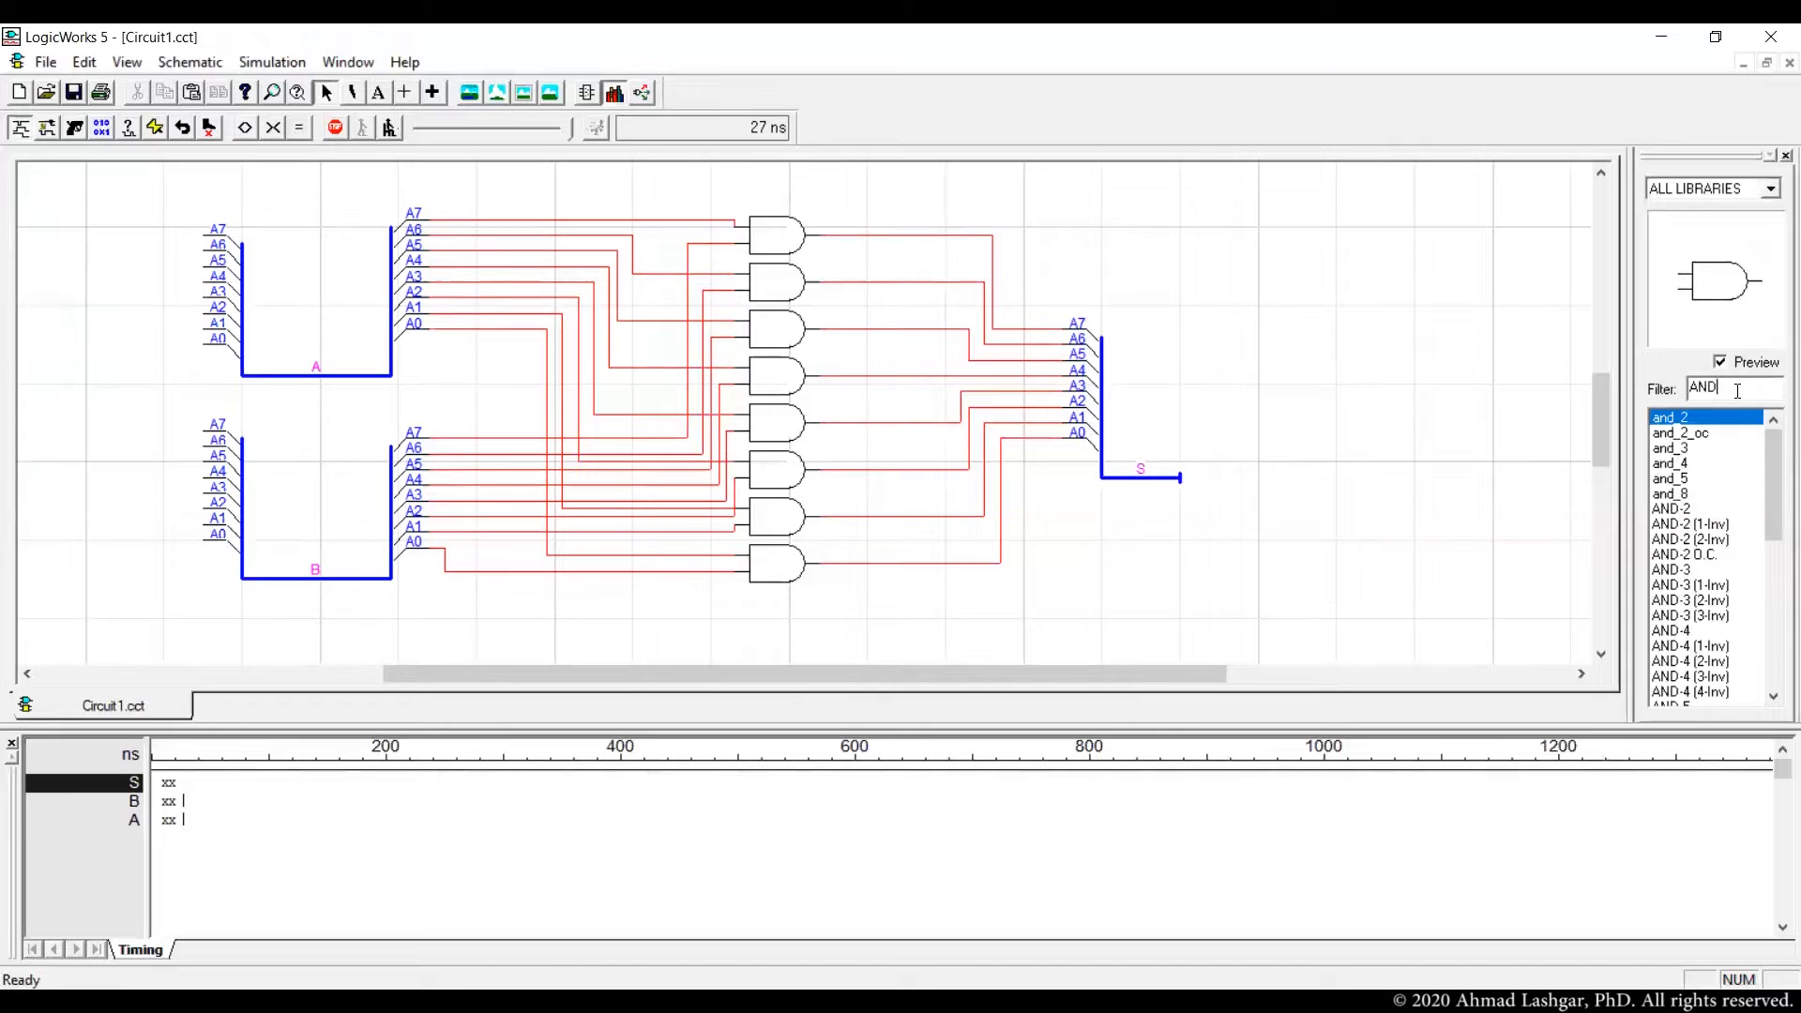
- Find the Hex Keyboard wo/STB part and attach two of them to the outer breakout pins of each input bus, A and B
{"action": "type", "text": "H"}
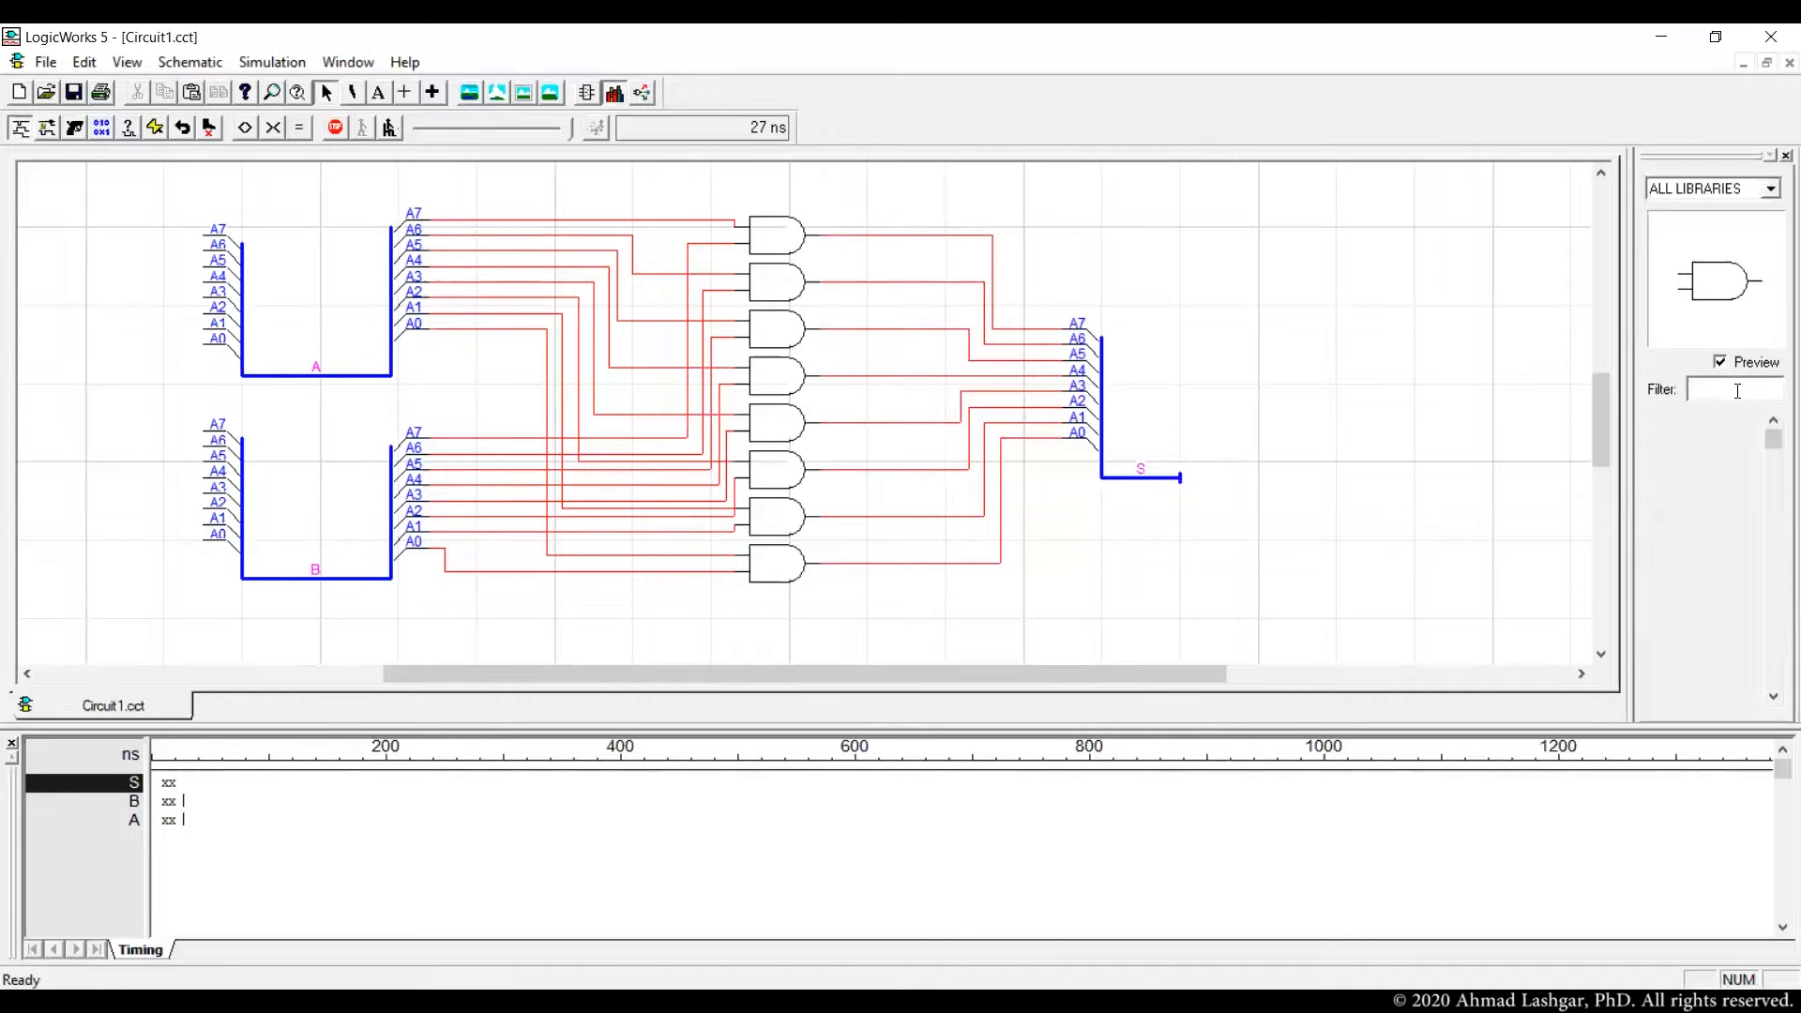
{"action": "type", "text": "EX"}
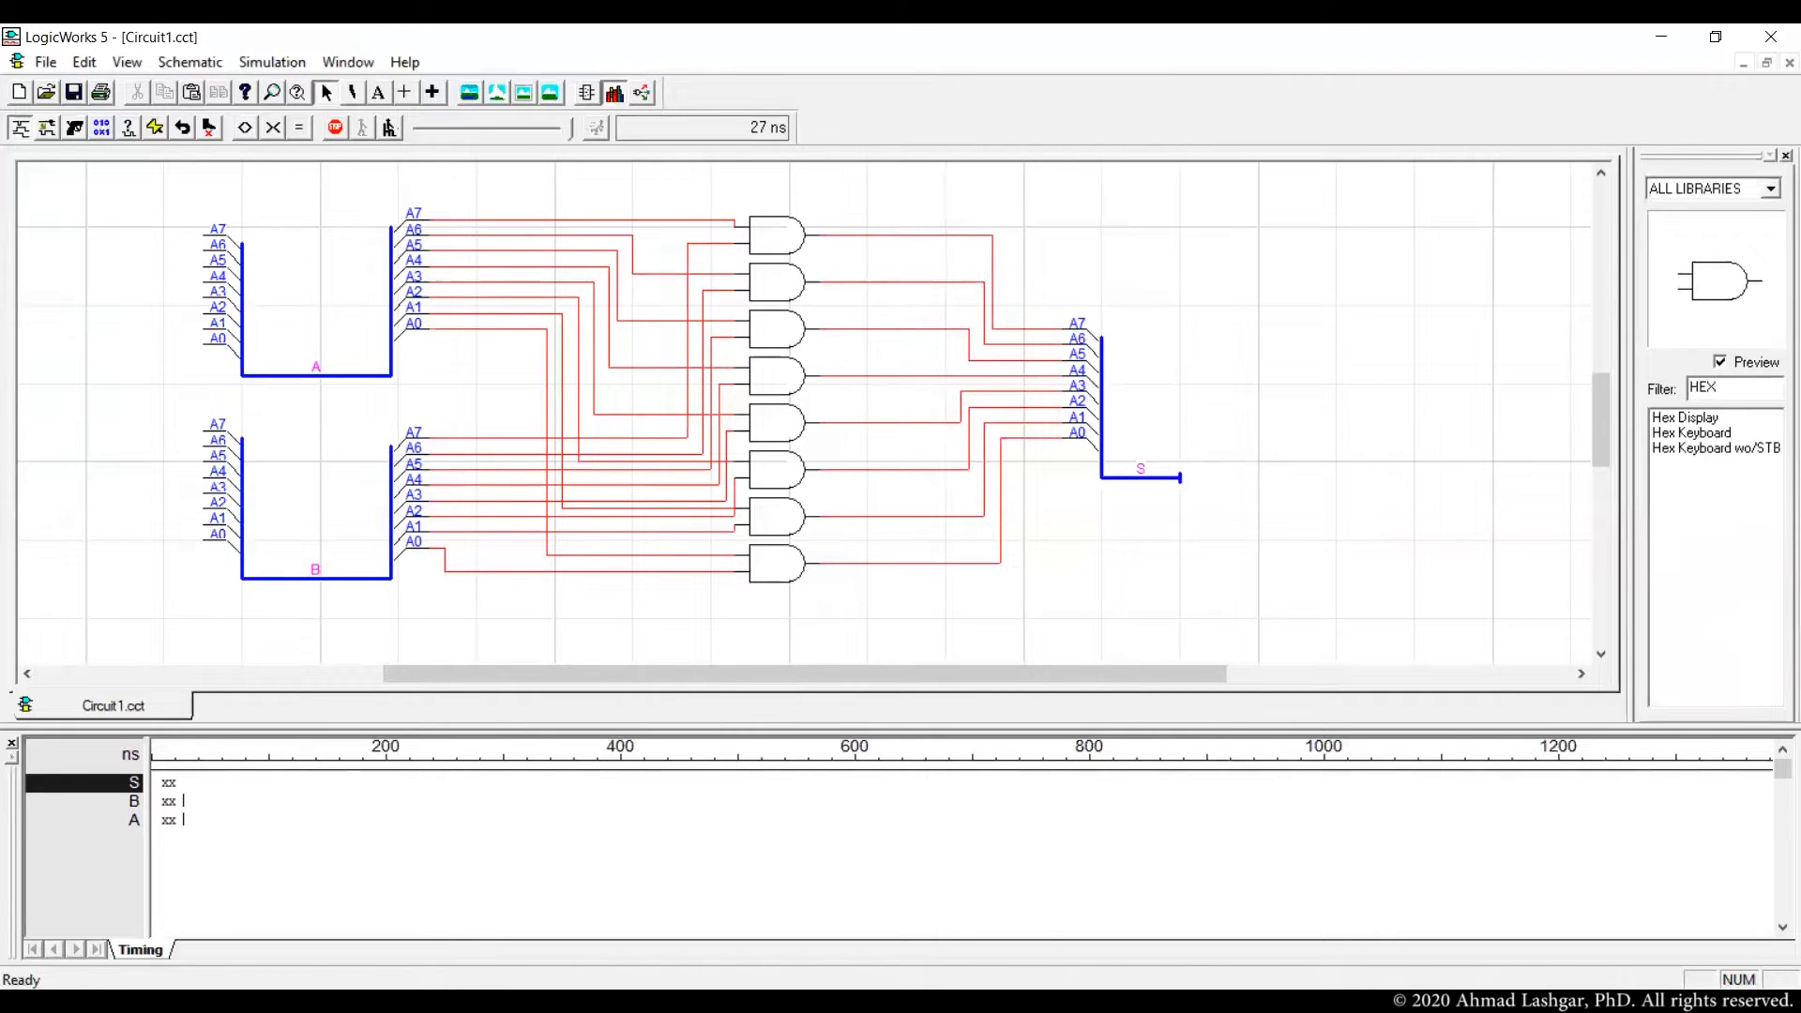
{"action": "left_click", "coordinate": [1730, 449]}
{"action": "key", "text": "Right"}
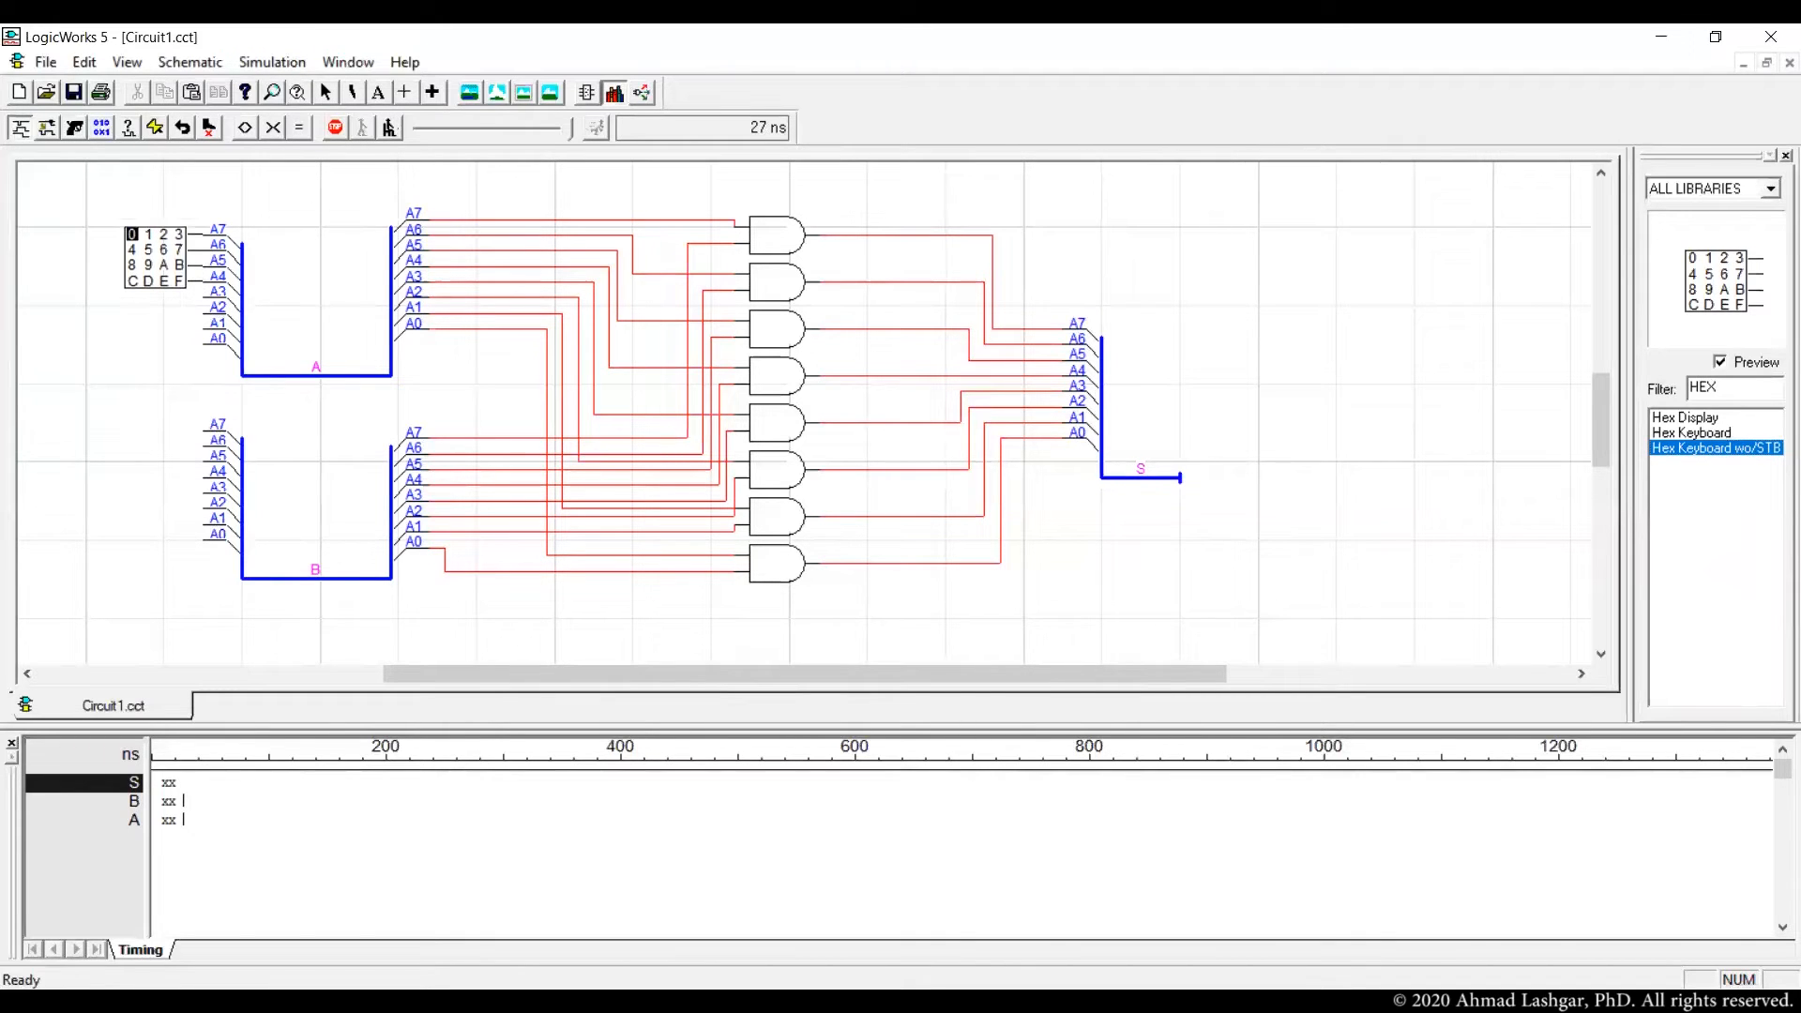
{"action": "left_click", "coordinate": [159, 258]}
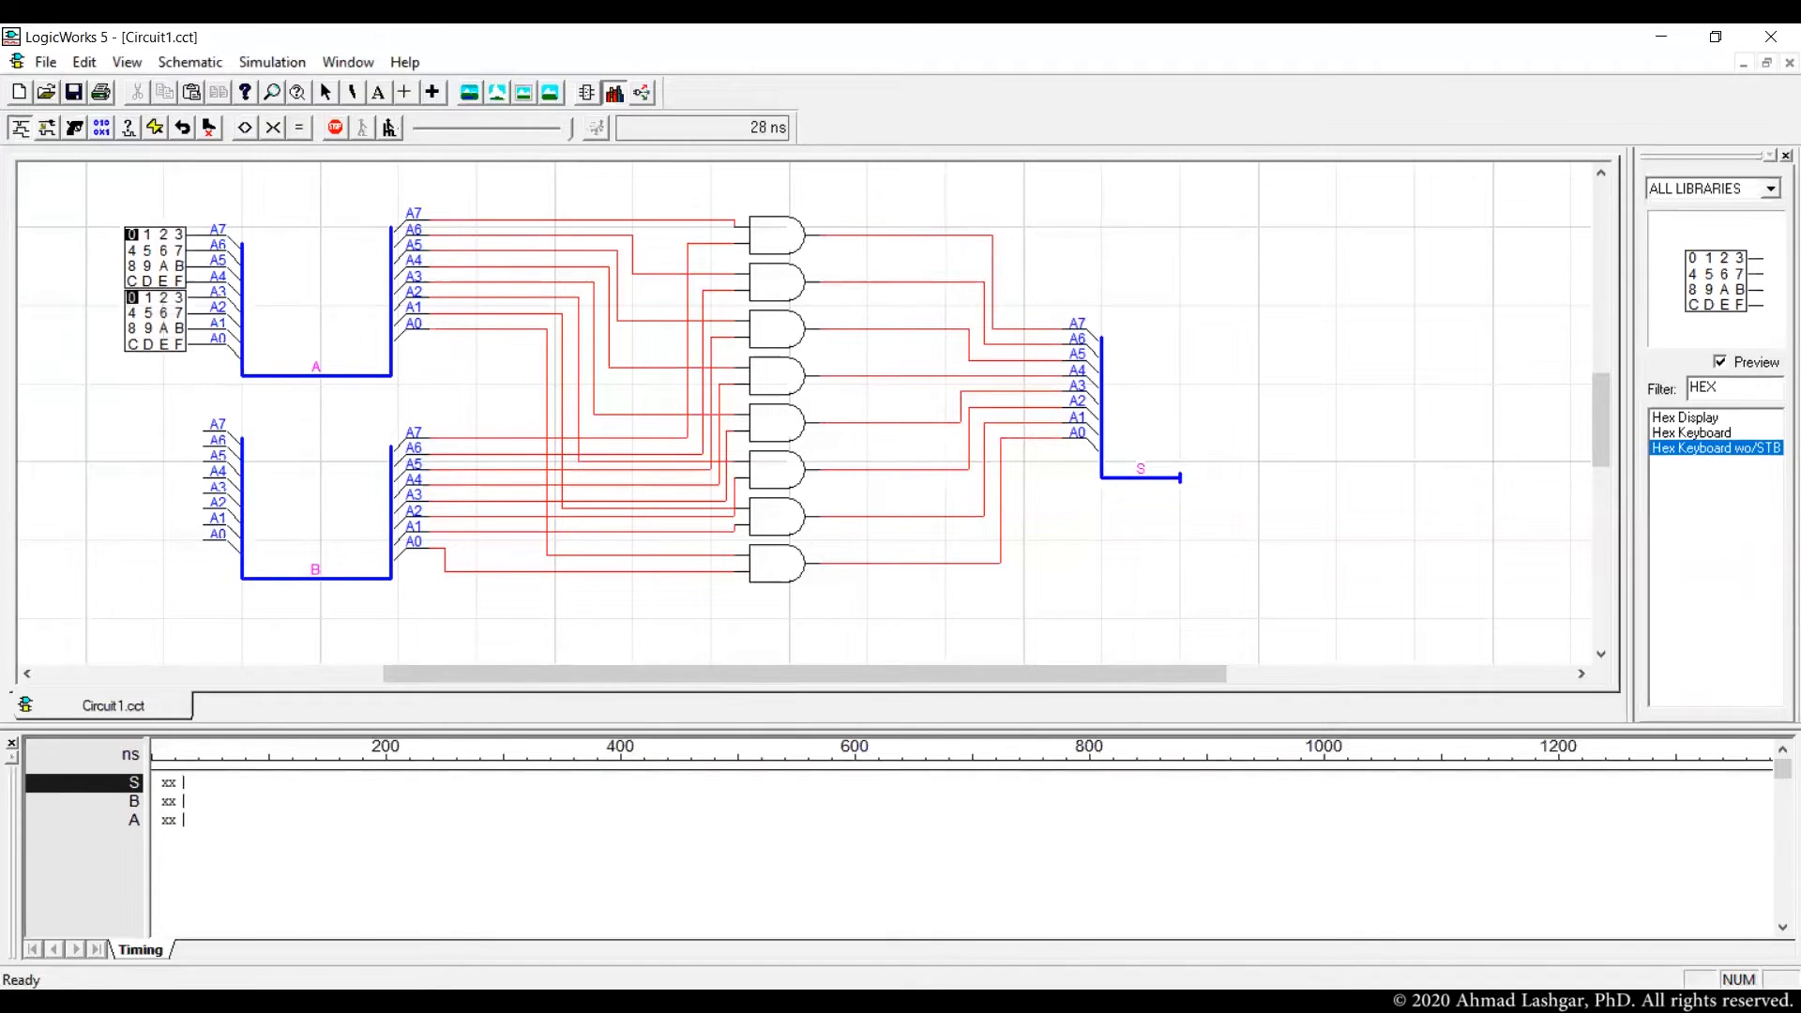
{"action": "left_click", "coordinate": [164, 324]}
{"action": "left_click", "coordinate": [167, 453]}
{"action": "left_click", "coordinate": [164, 515]}
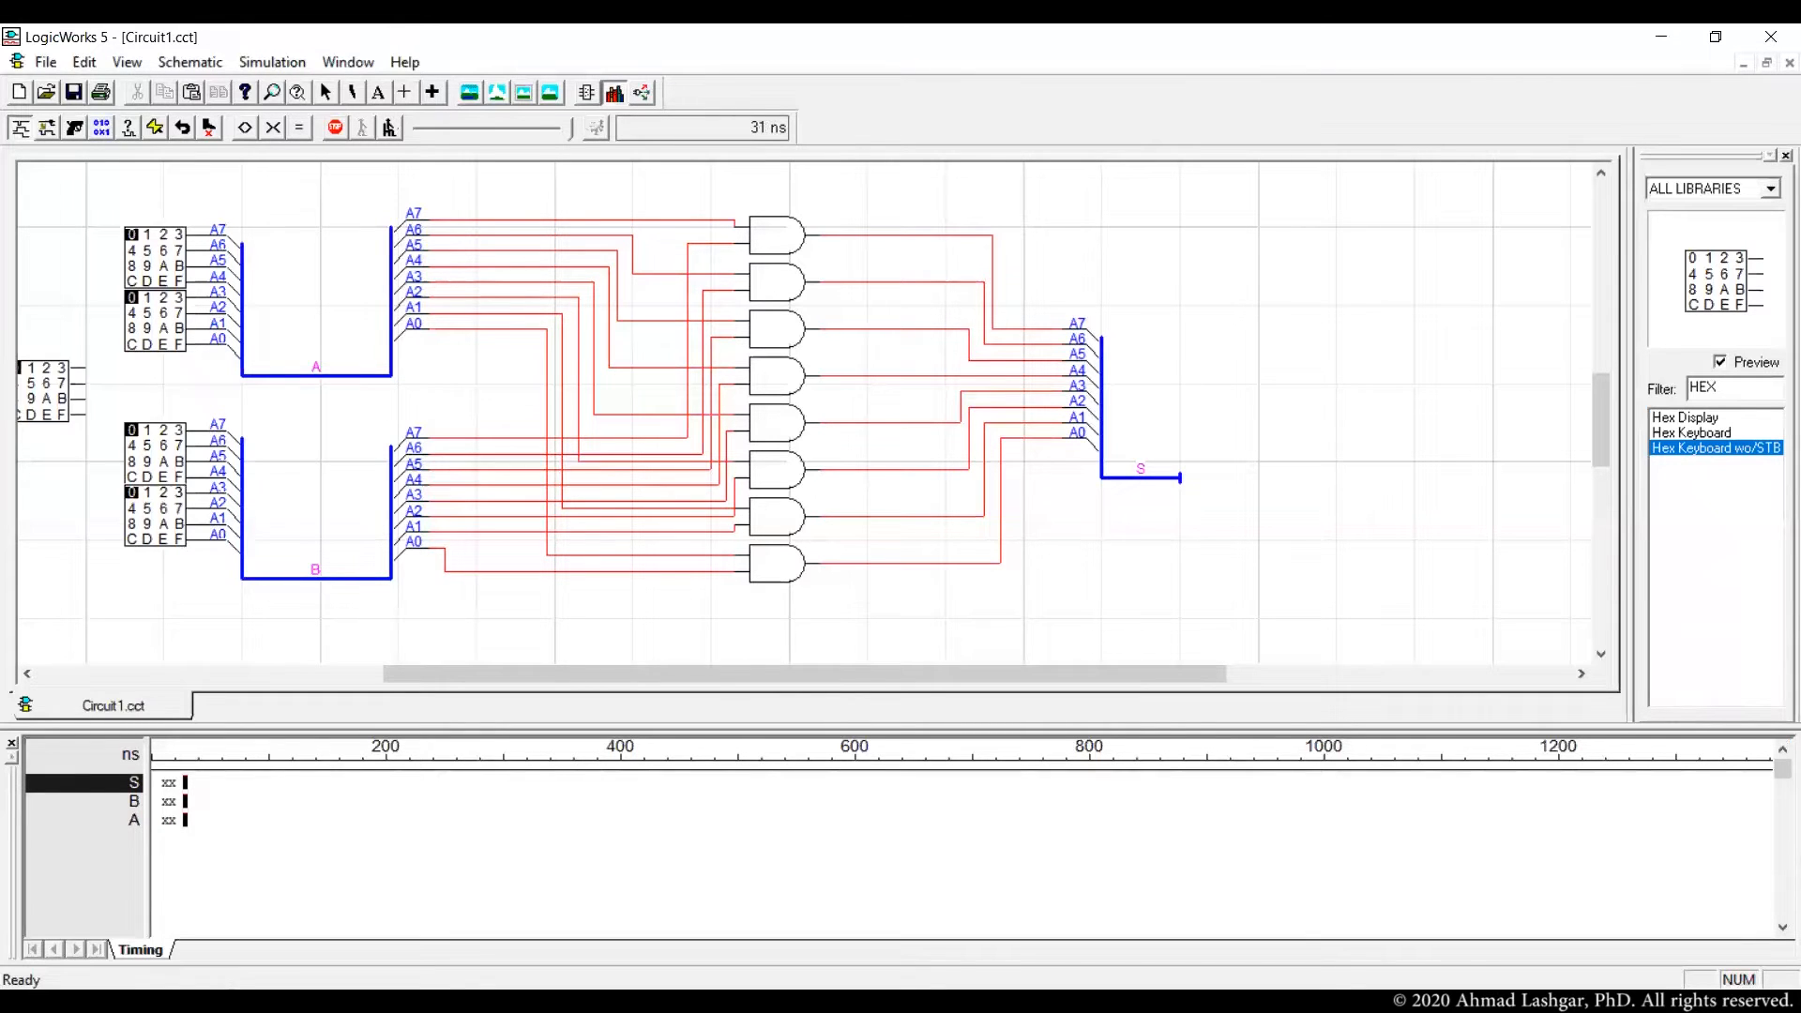
{"action": "key", "text": "Escape"}
{"action": "left_click_drag", "start_coordinate": [80, 205], "coordinate": [199, 588]}
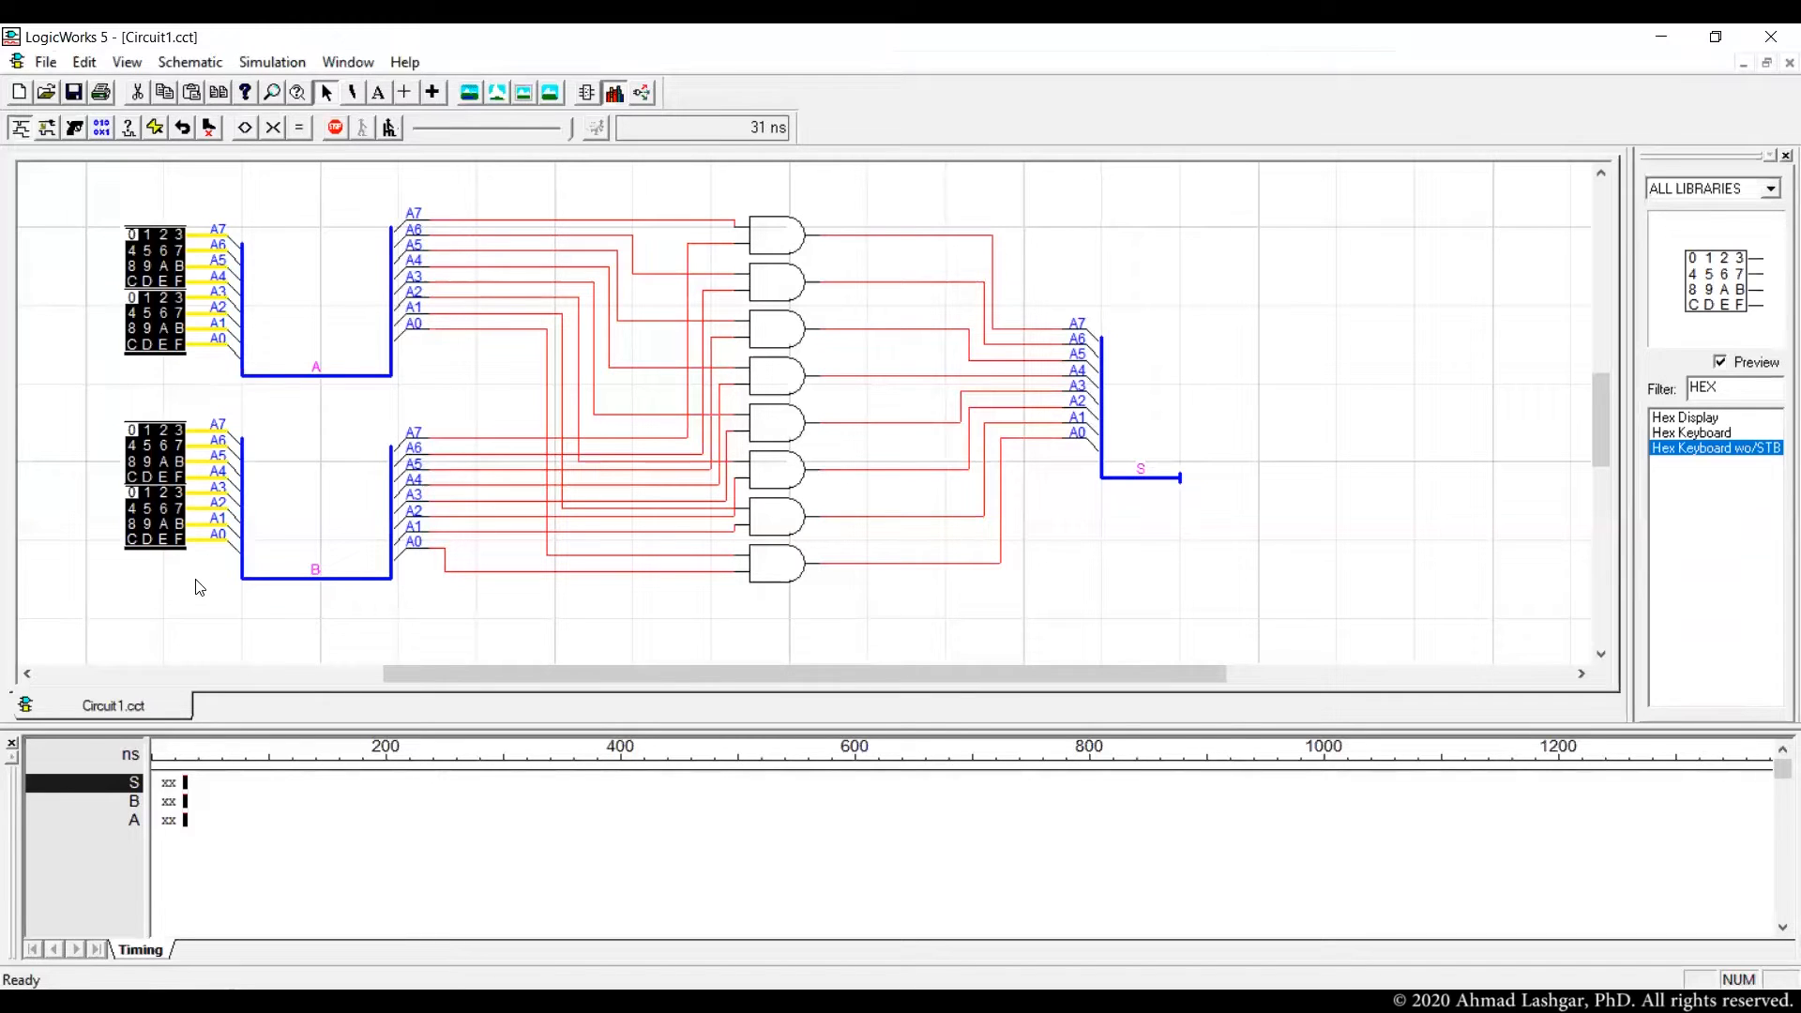
- Move the four hex keyboards three grid steps left, away from the input bus breakouts, and deselect them
{"action": "key", "text": "Left"}
{"action": "key", "text": "Left"}
{"action": "key", "text": "Left"}
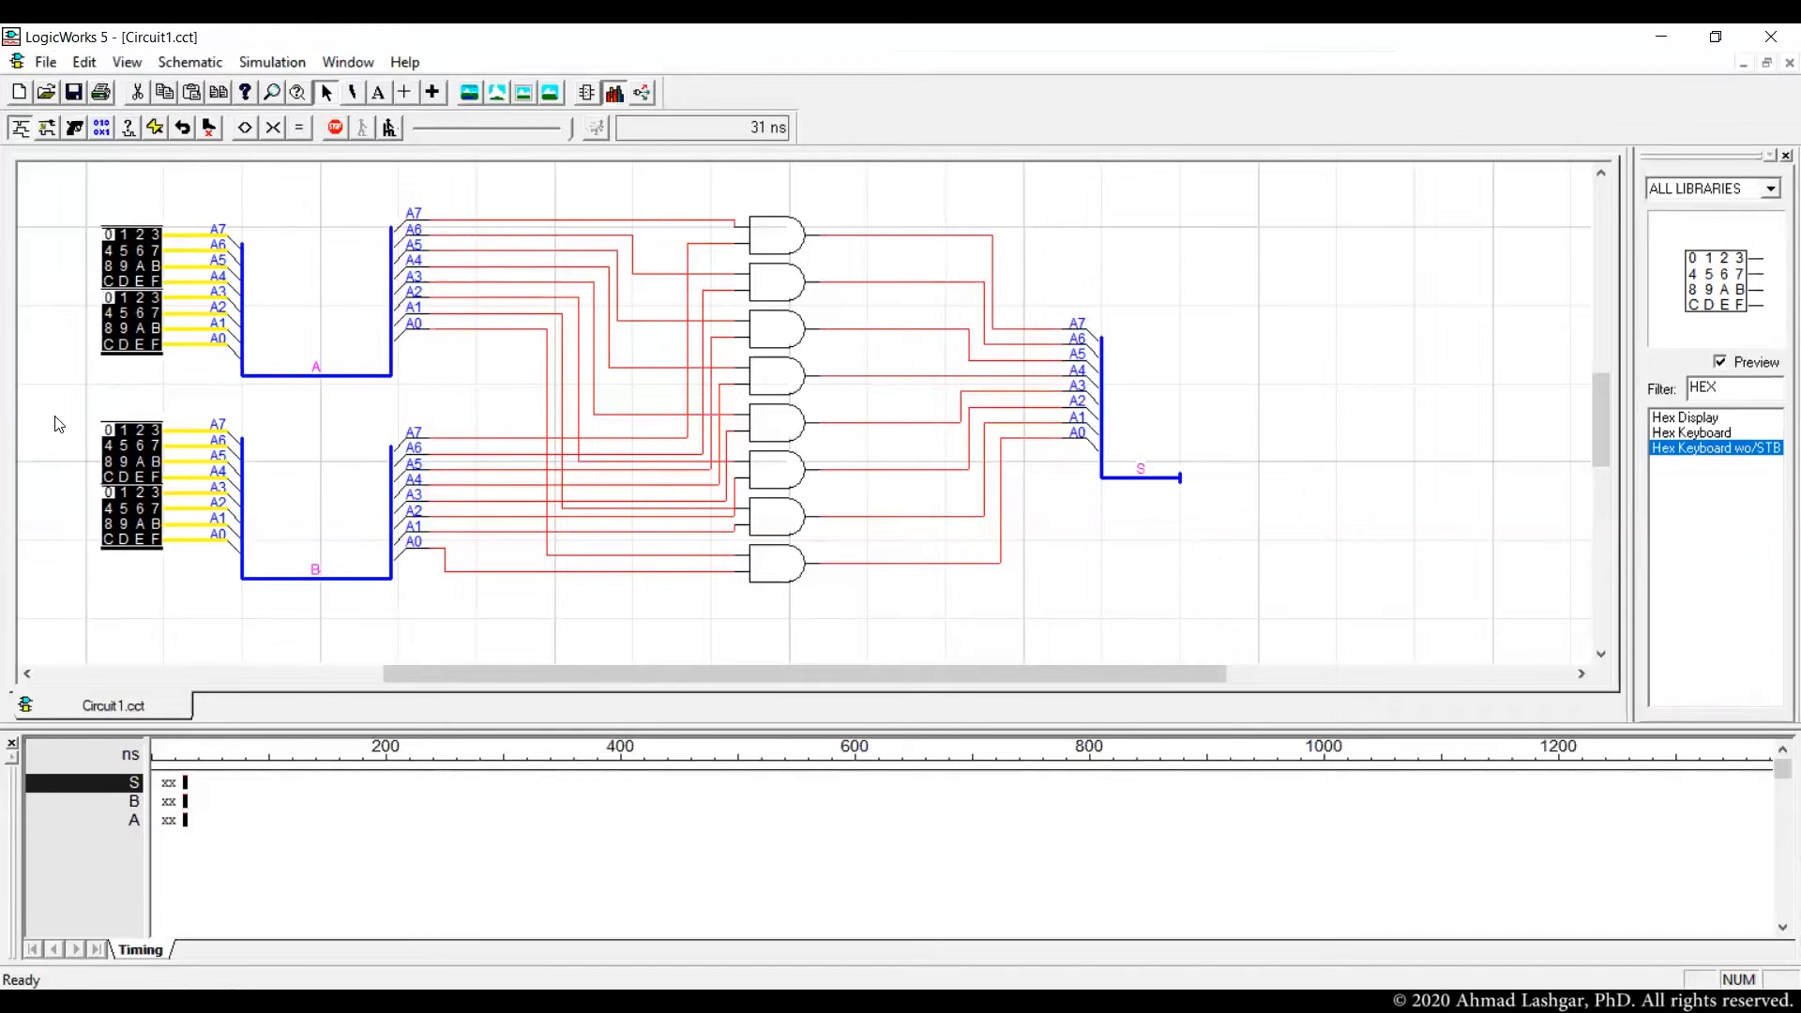
{"action": "left_click", "coordinate": [68, 419]}
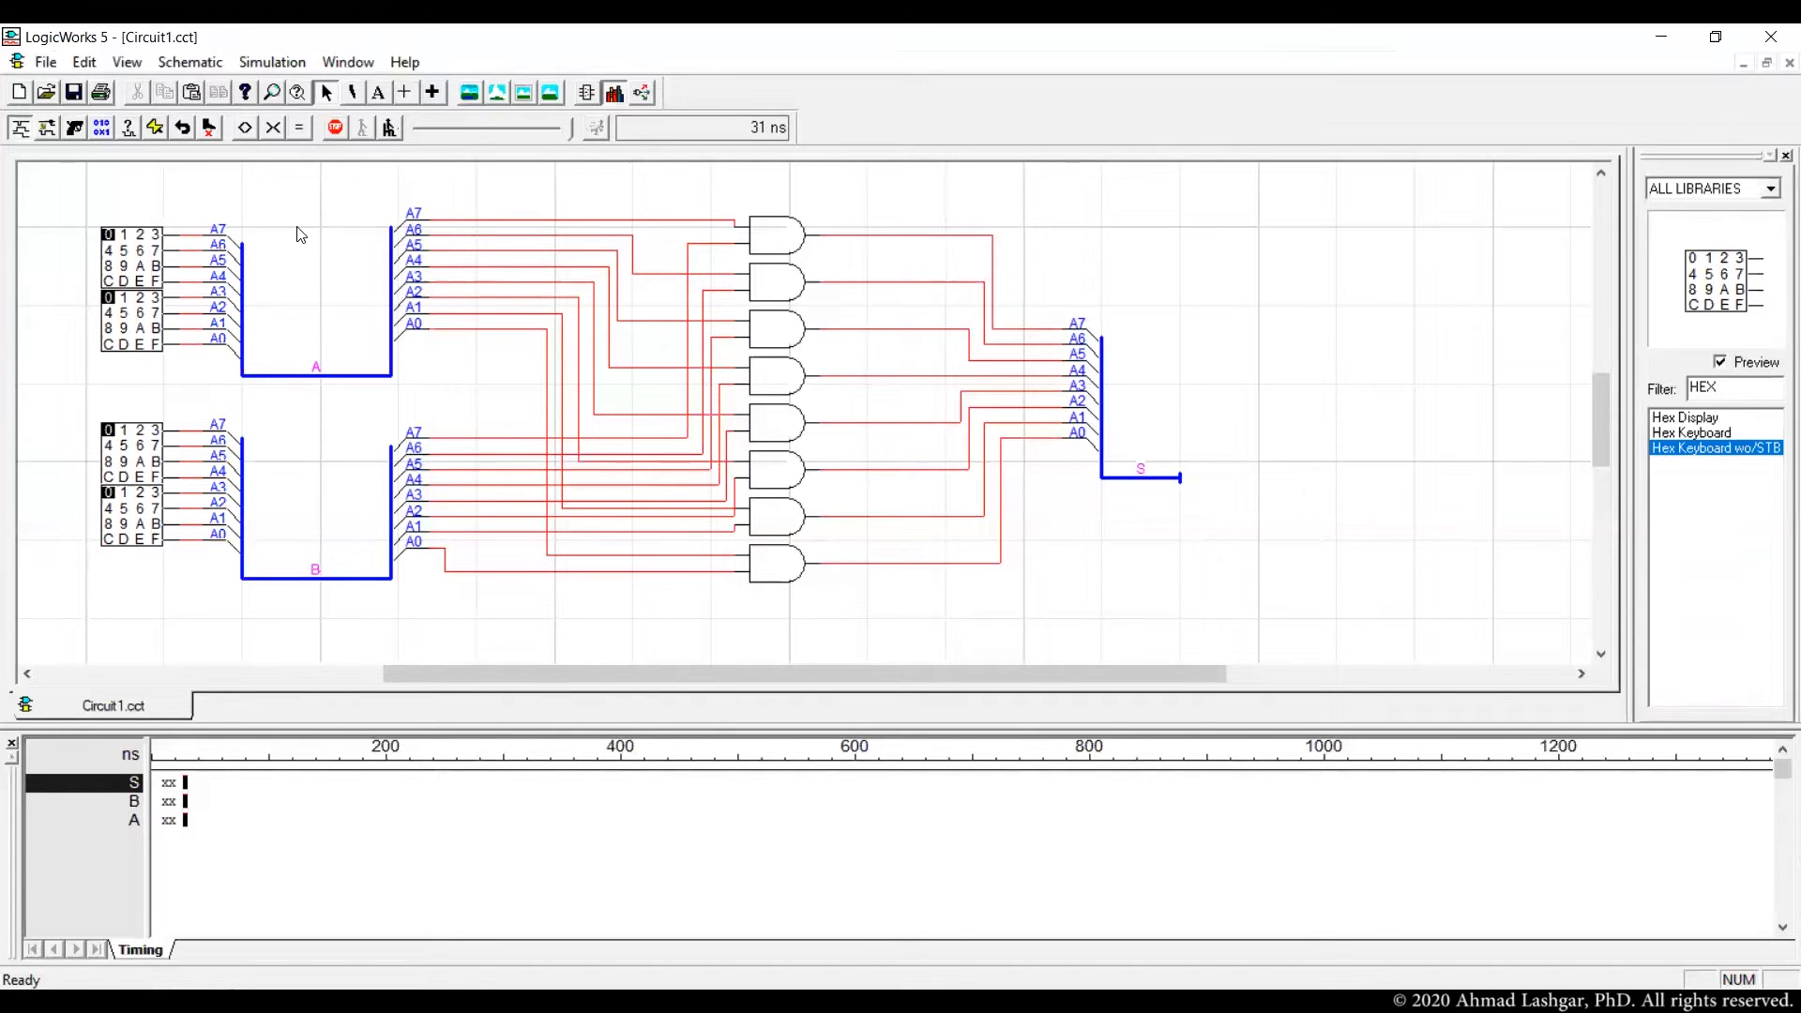
- Stop and rerun the simulation, and turn on the display of signal values on the circuit
{"action": "left_click", "coordinate": [336, 128]}
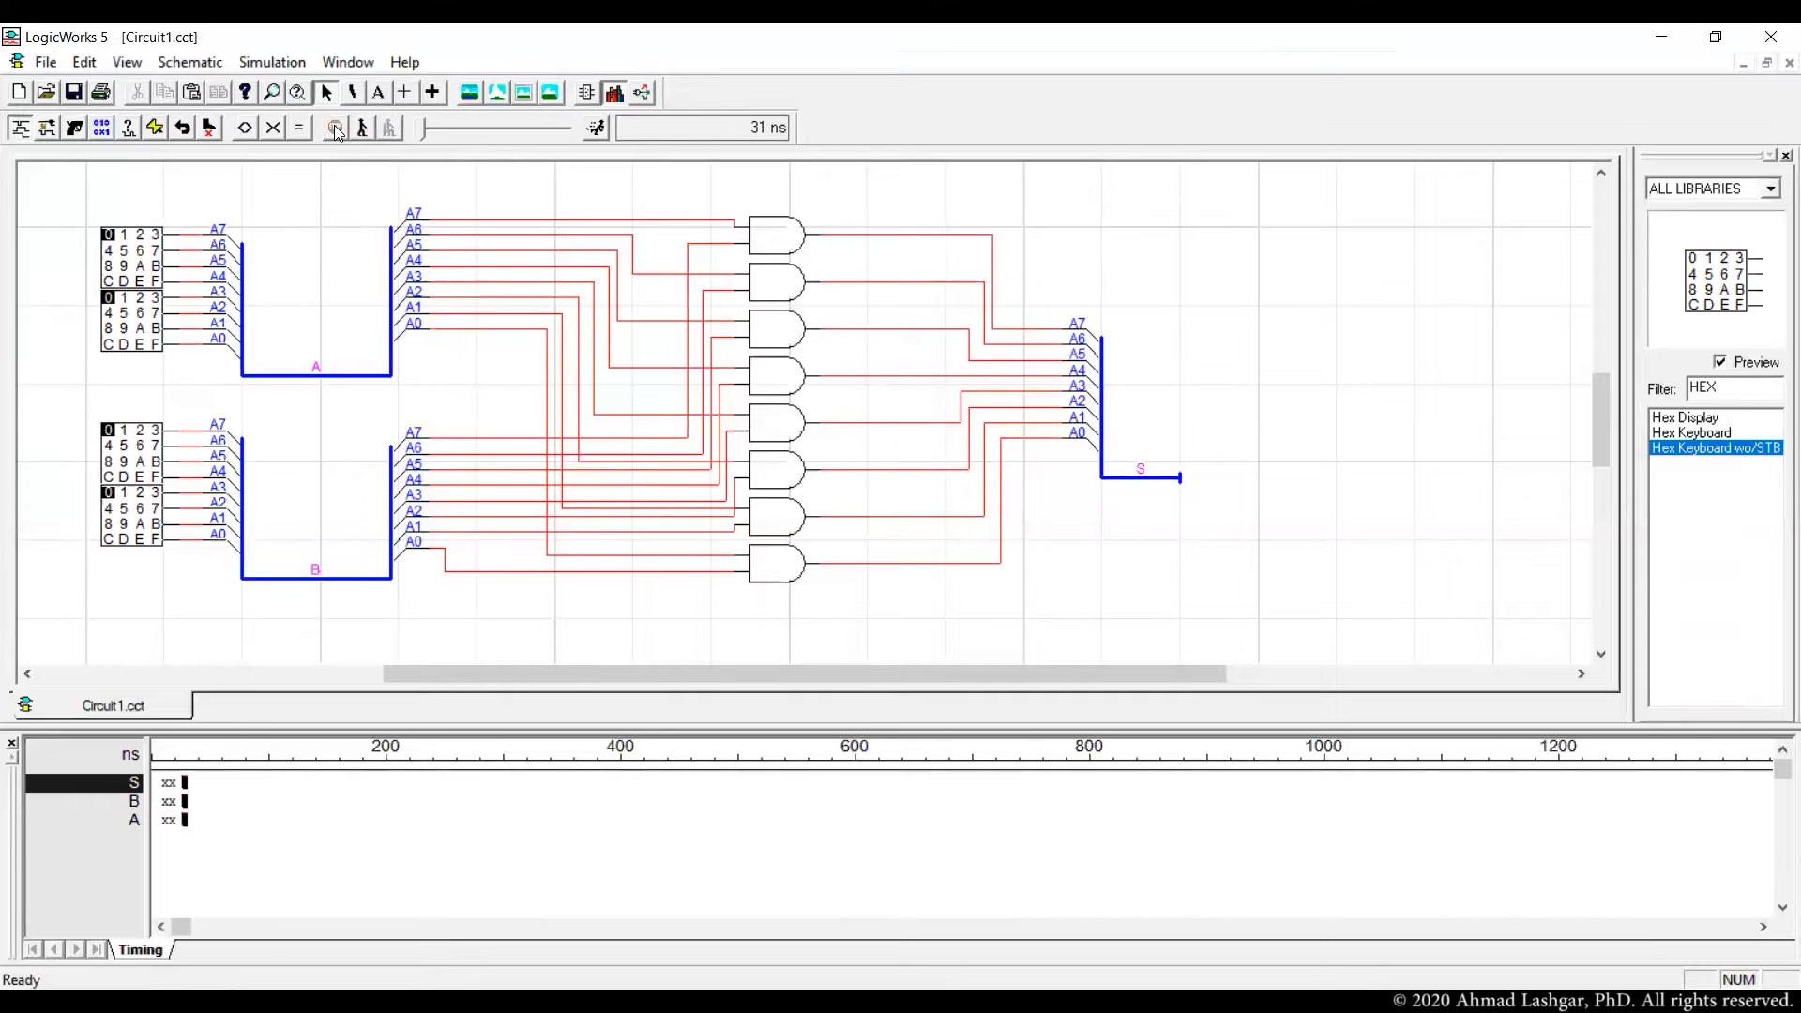
{"action": "left_click", "coordinate": [597, 128]}
{"action": "left_click", "coordinate": [271, 62]}
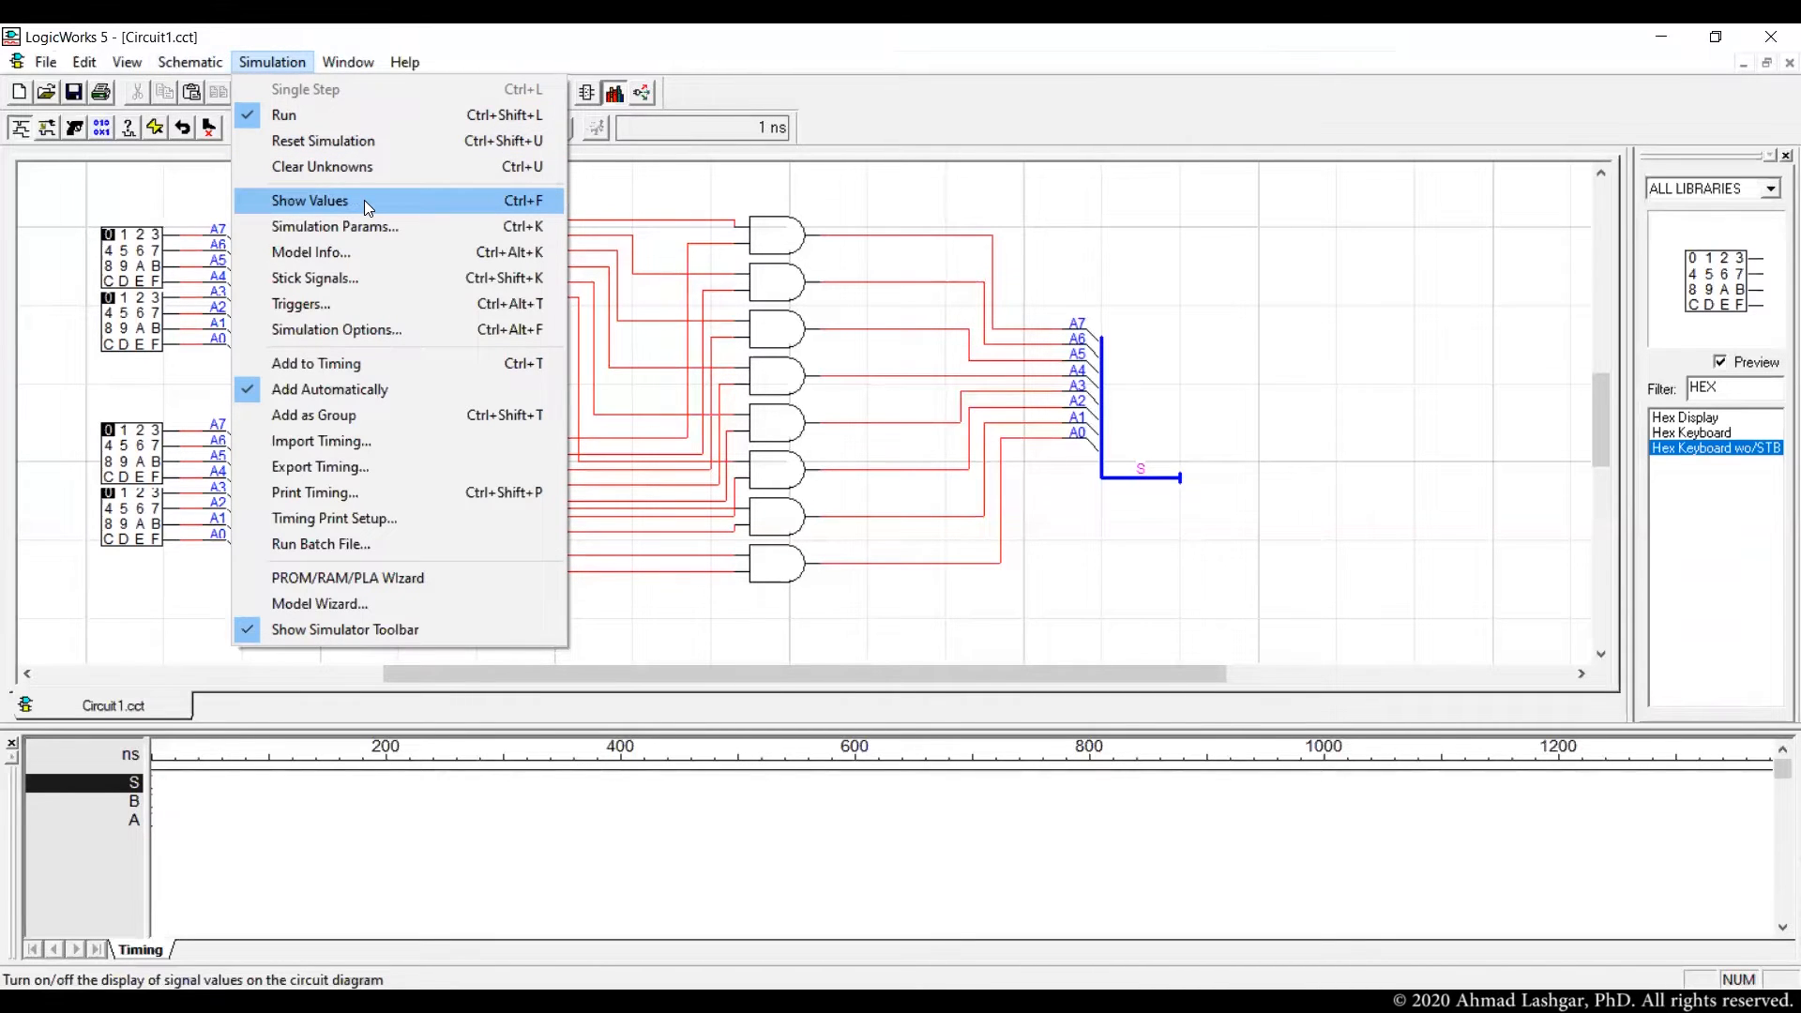
{"action": "left_click", "coordinate": [364, 200]}
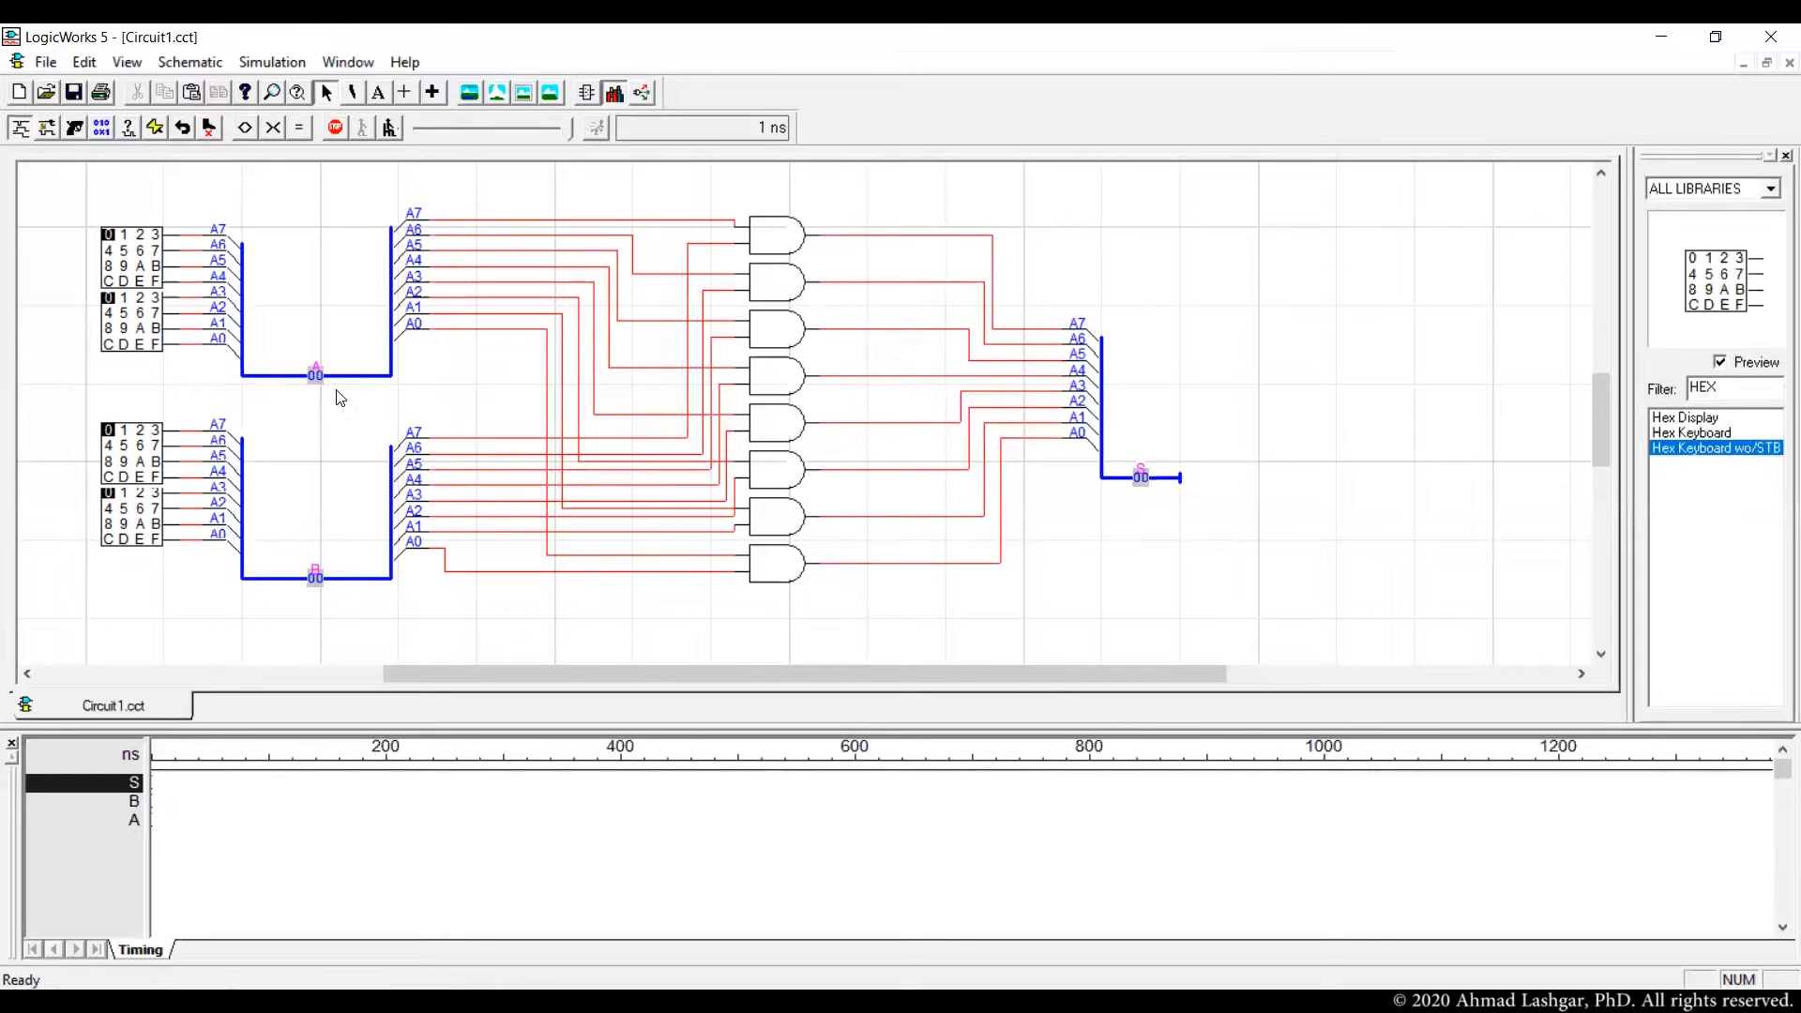
- Test the circuit with input A set to FF and input B set to 10 and 7B, and stop the simulation
{"action": "left_click", "coordinate": [156, 280]}
{"action": "left_click", "coordinate": [156, 345]}
{"action": "left_click", "coordinate": [123, 431]}
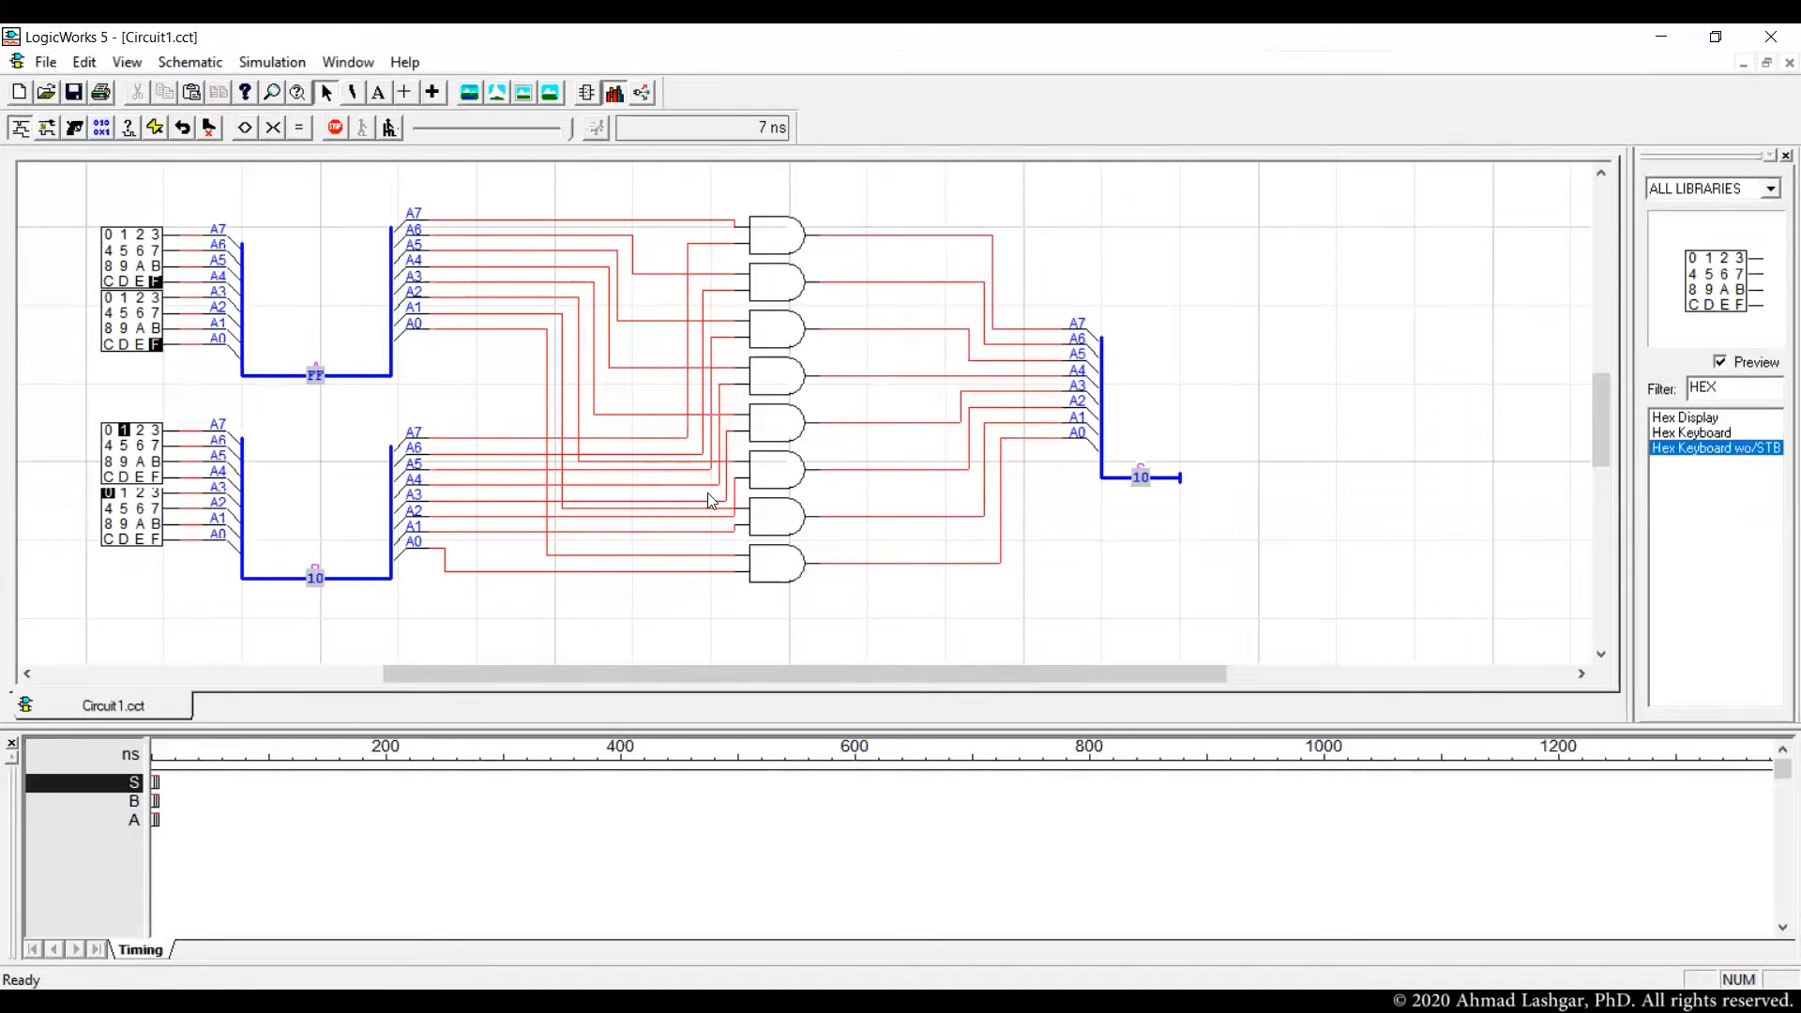
{"action": "left_click", "coordinate": [156, 446]}
{"action": "left_click", "coordinate": [156, 523]}
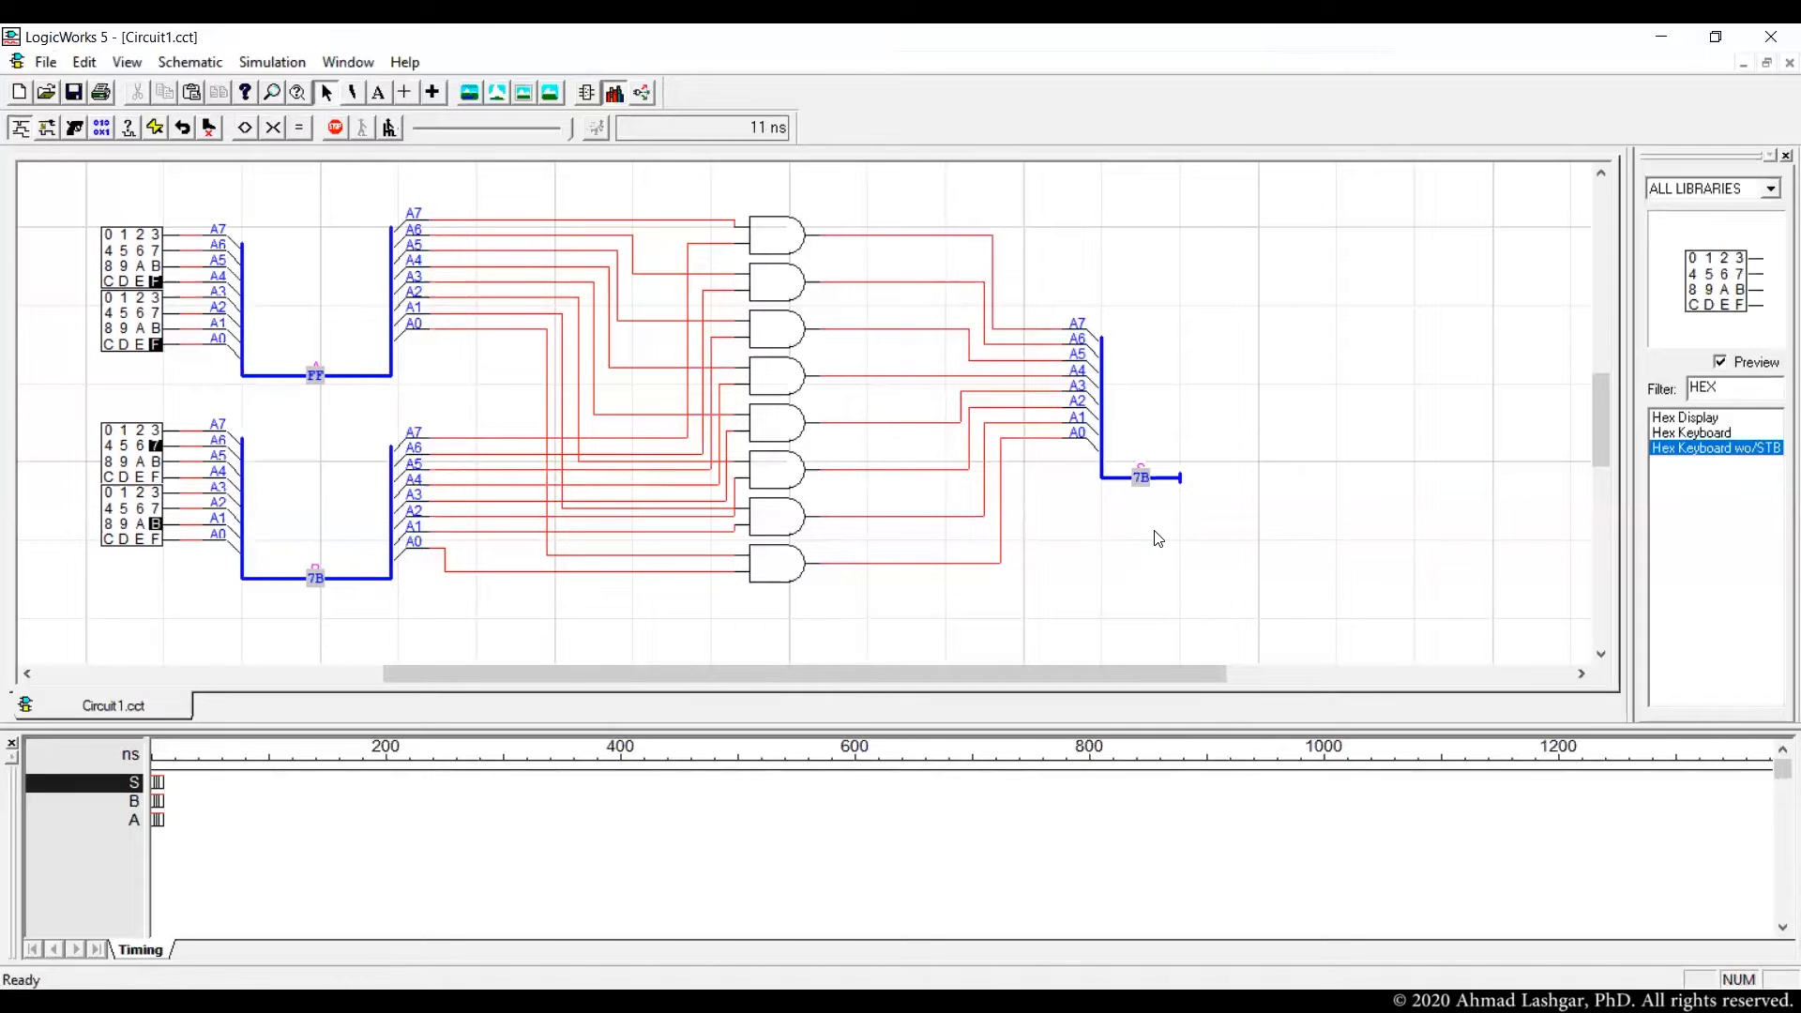
{"action": "left_click", "coordinate": [336, 130]}
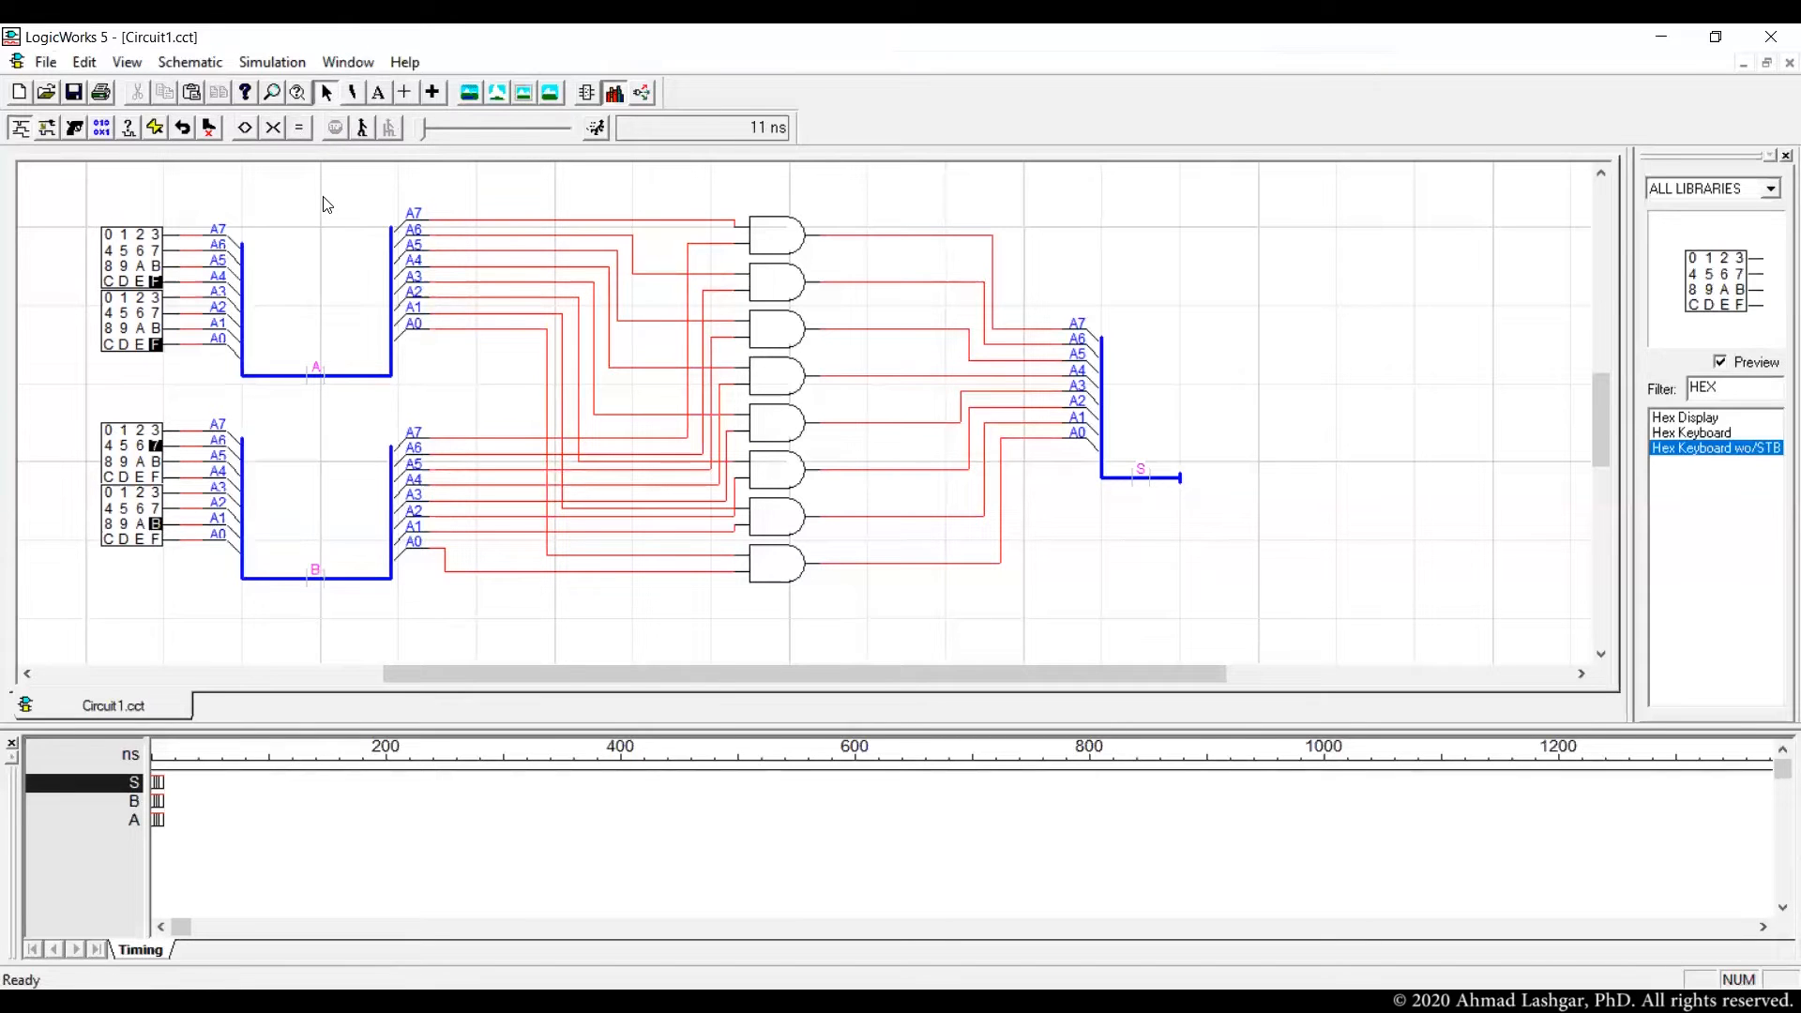
- Save the circuit as AND8 in a new folder 02 inside the Projects folder
{"action": "key", "text": "ctrl+s"}
{"action": "left_click", "coordinate": [369, 124]}
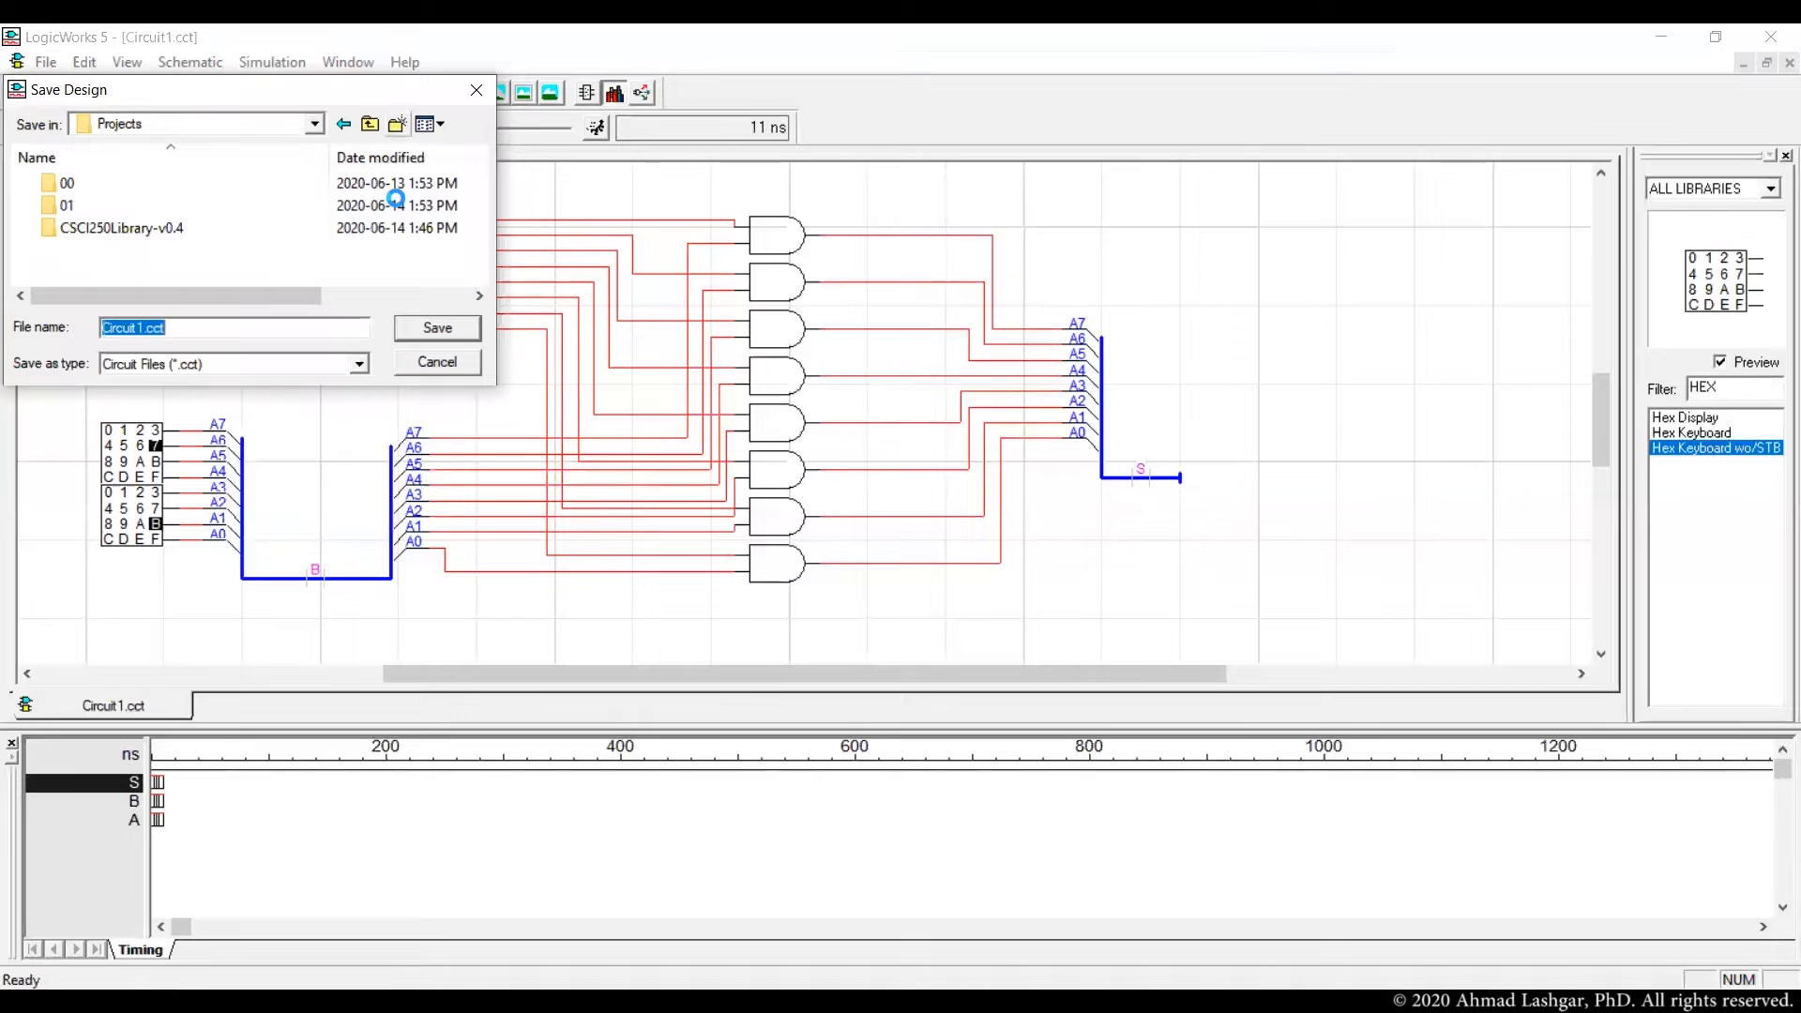
{"action": "type", "text": "02"}
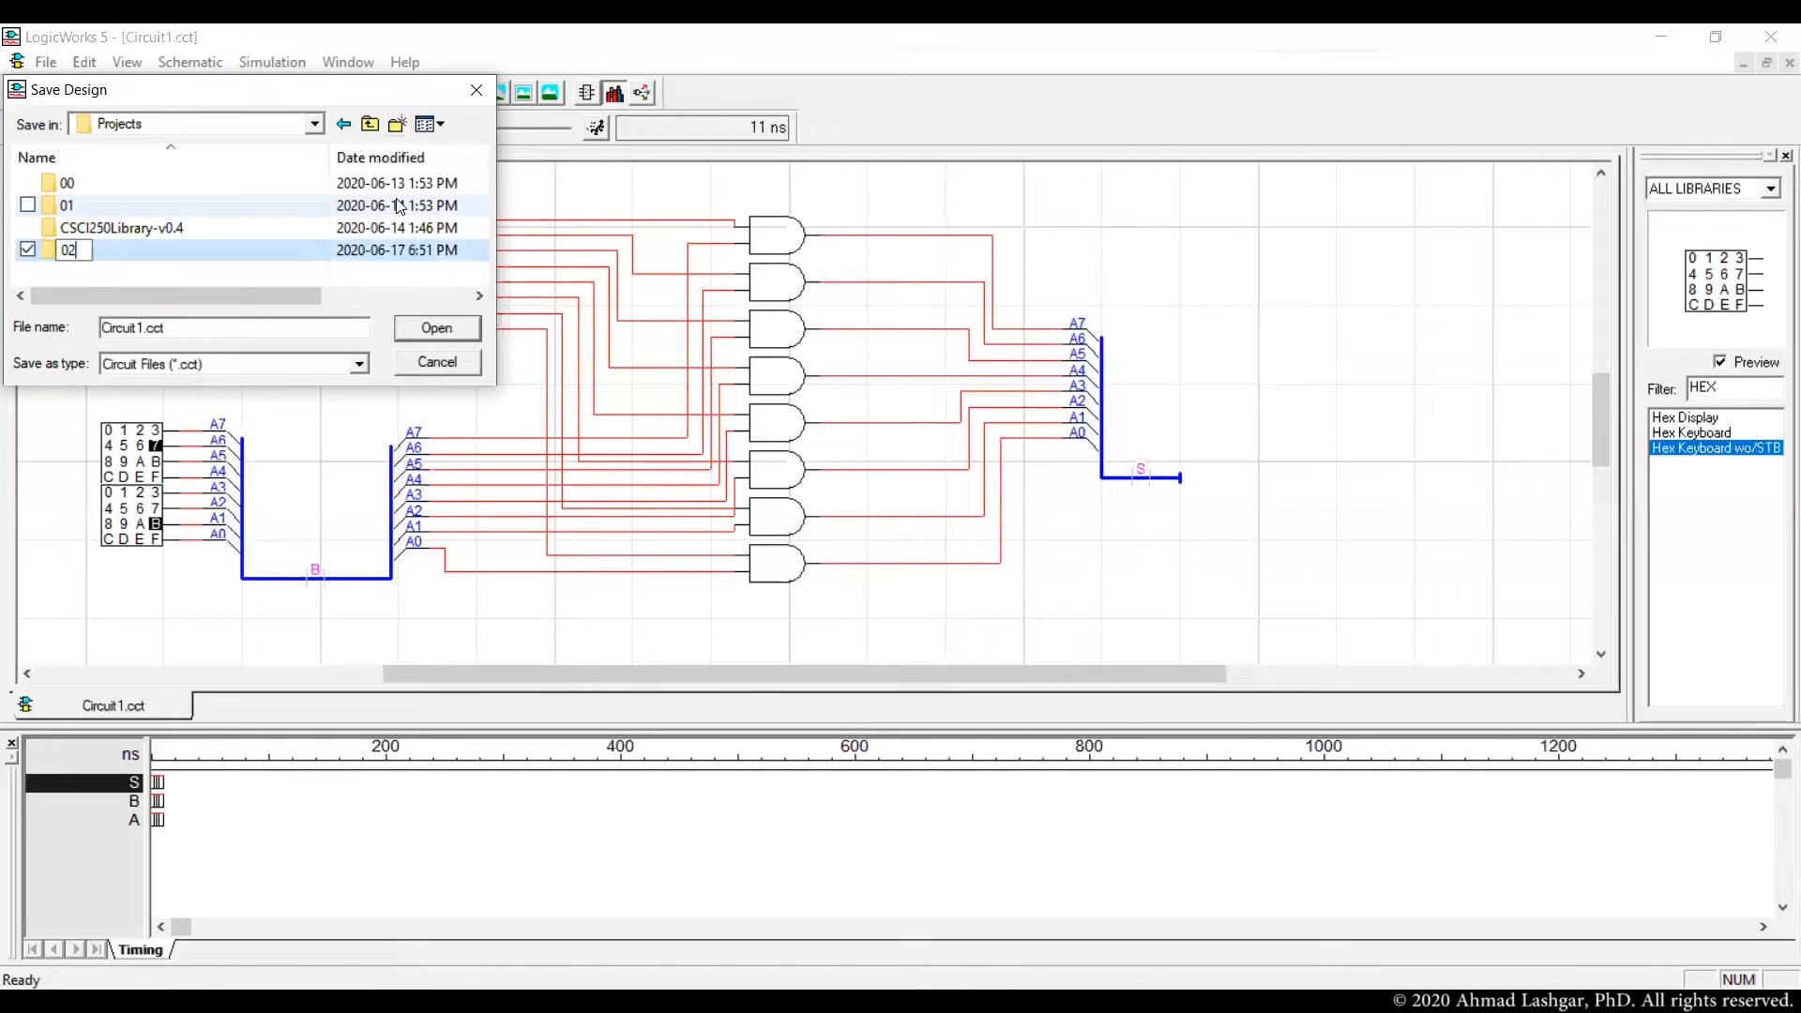
{"action": "key", "text": "Return"}
{"action": "key", "text": "Return"}
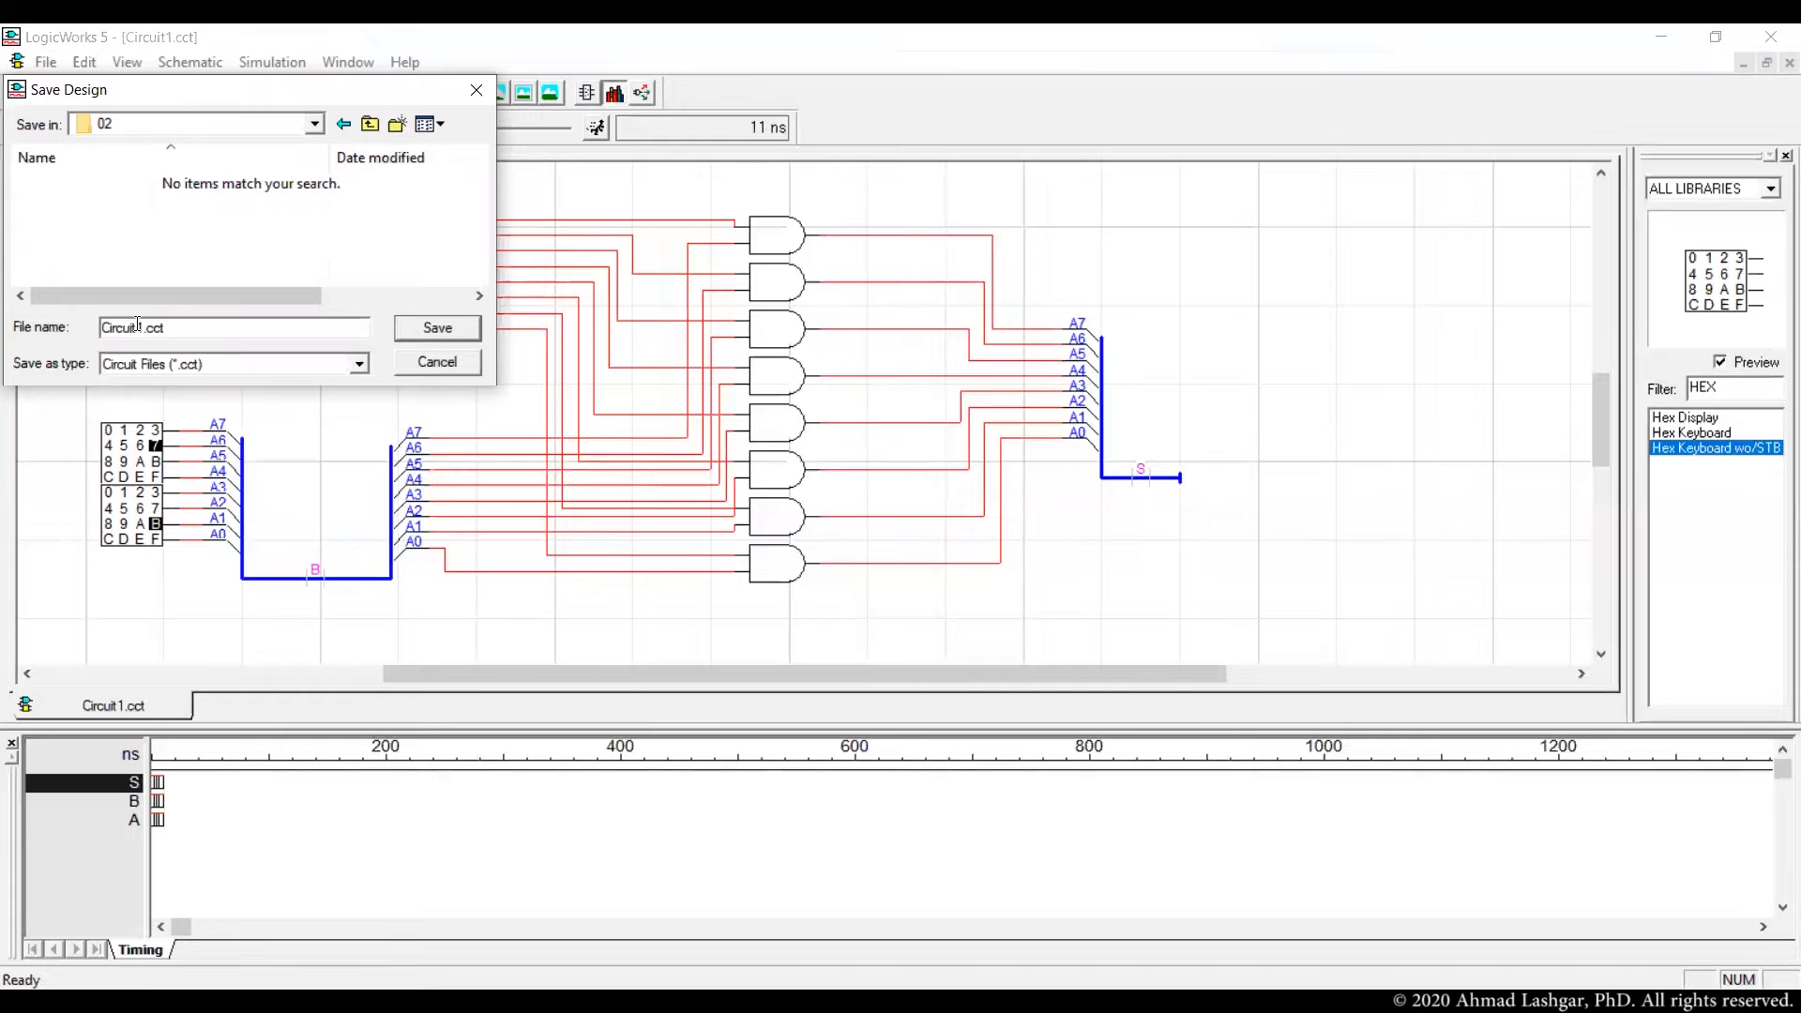
{"action": "left_click_drag", "start_coordinate": [143, 324], "coordinate": [64, 308]}
{"action": "type", "text": "AND8"}
{"action": "left_click", "coordinate": [437, 329]}
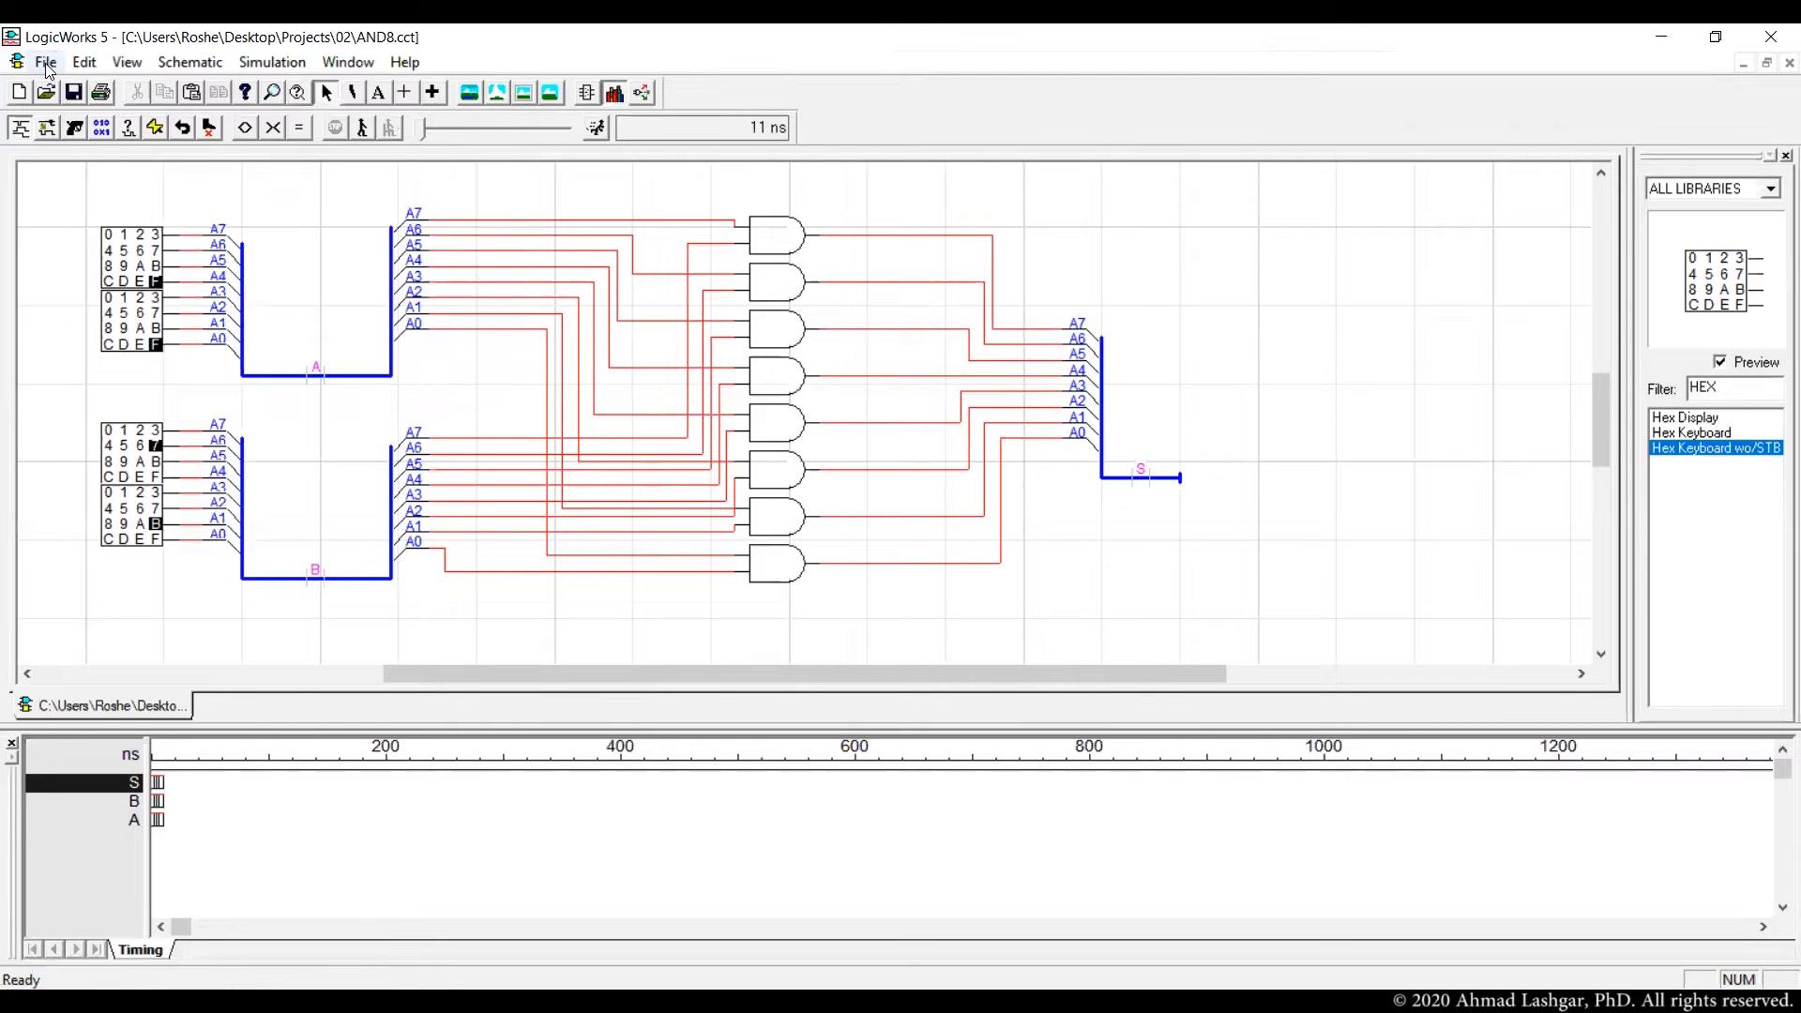
- Save a copy of the circuit as AND8Symbol in the same folder
{"action": "left_click", "coordinate": [46, 64]}
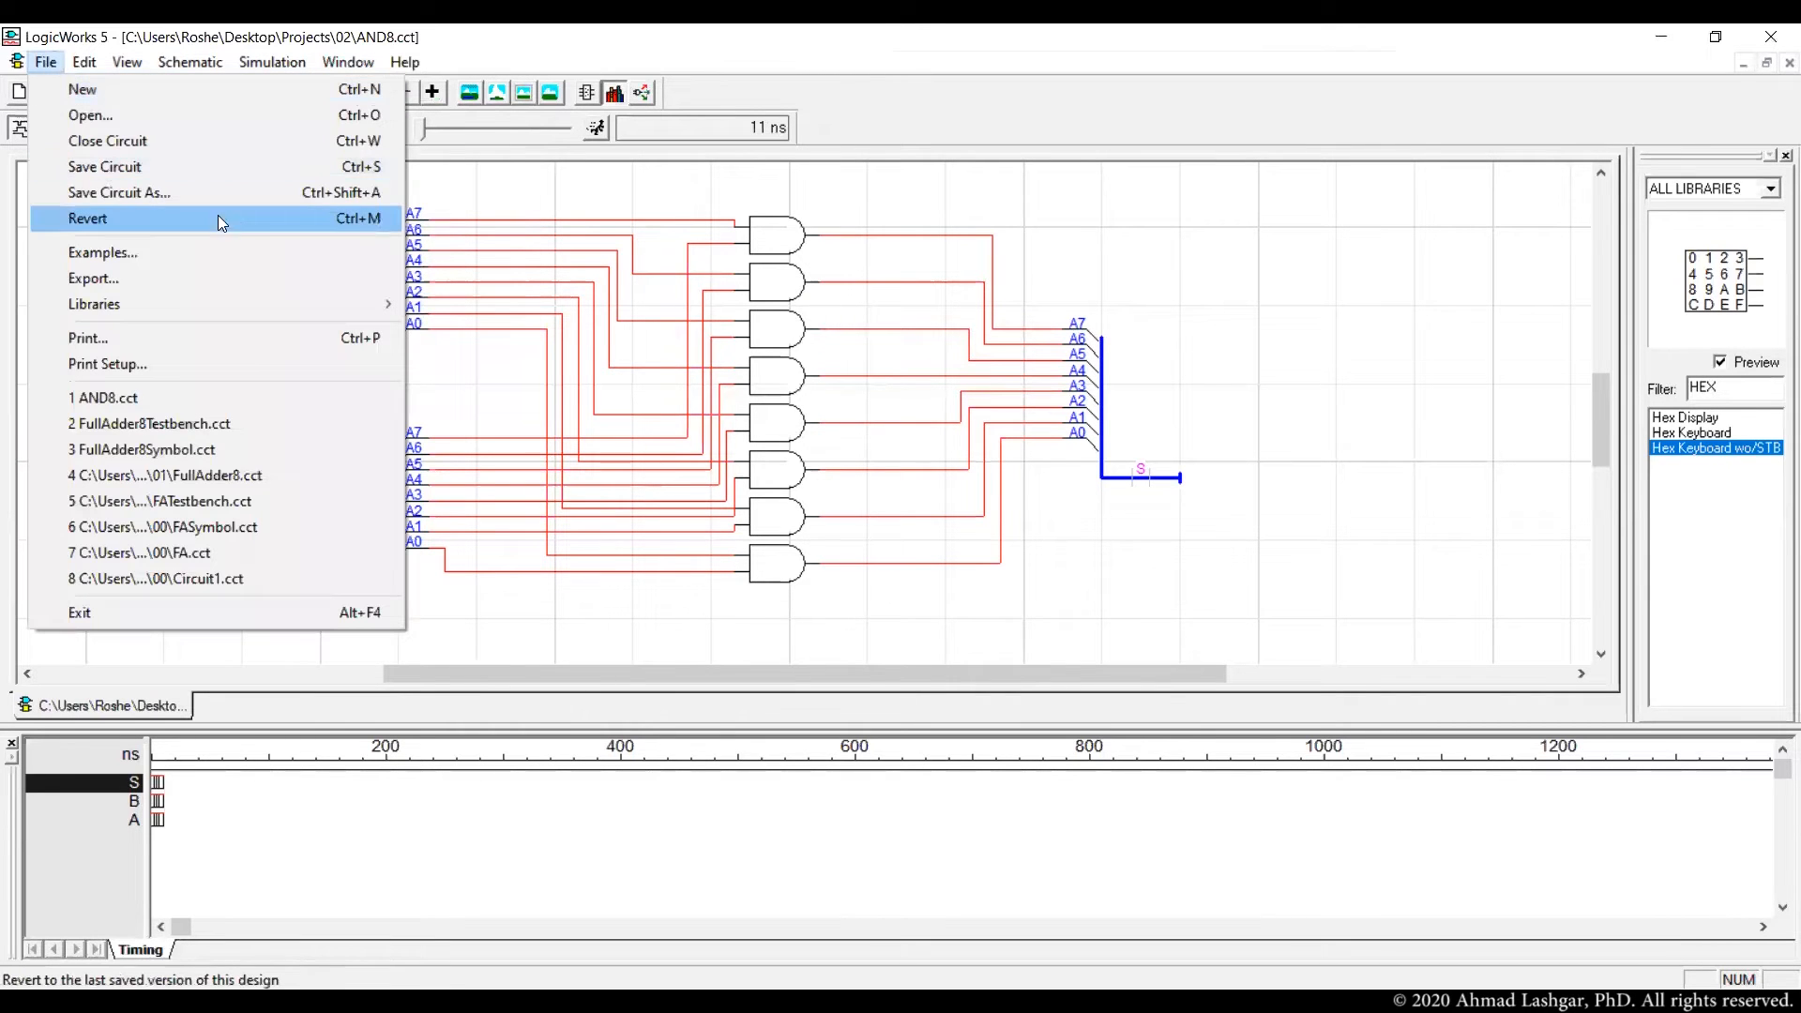
{"action": "left_click", "coordinate": [234, 198]}
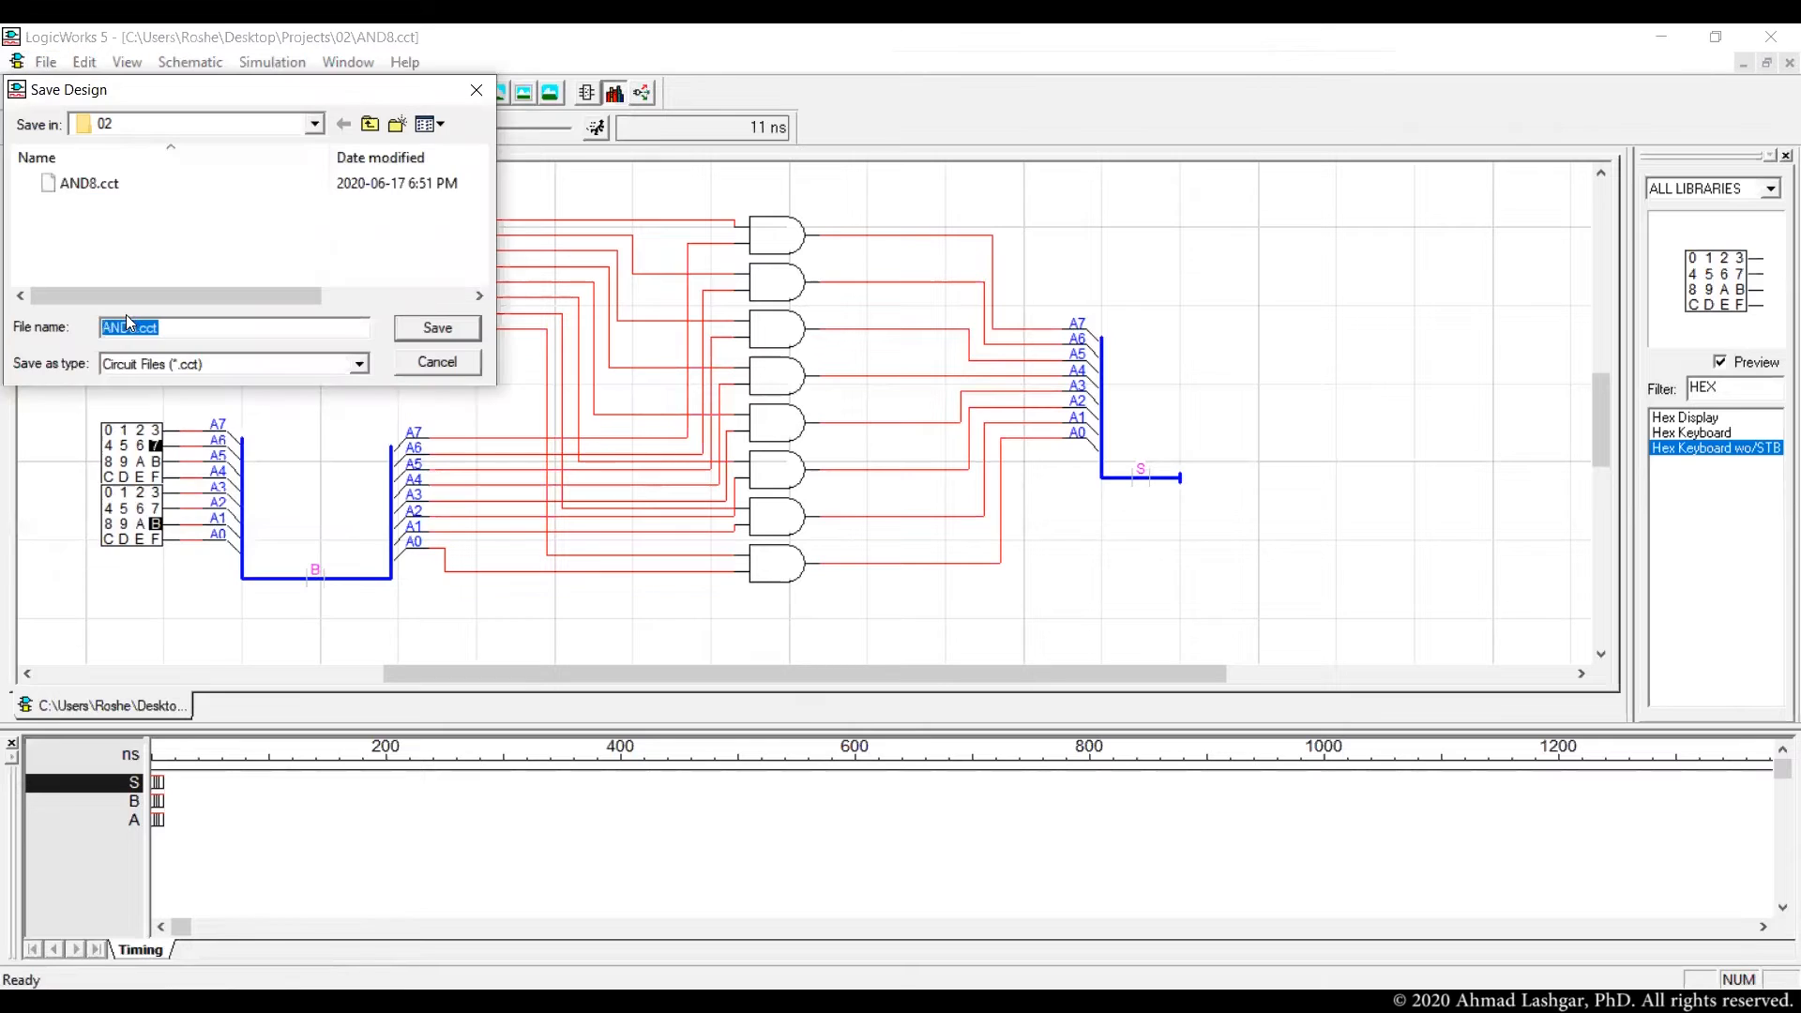
{"action": "left_click", "coordinate": [134, 327]}
{"action": "type", "text": "Symbol"}
{"action": "key", "text": "Return"}
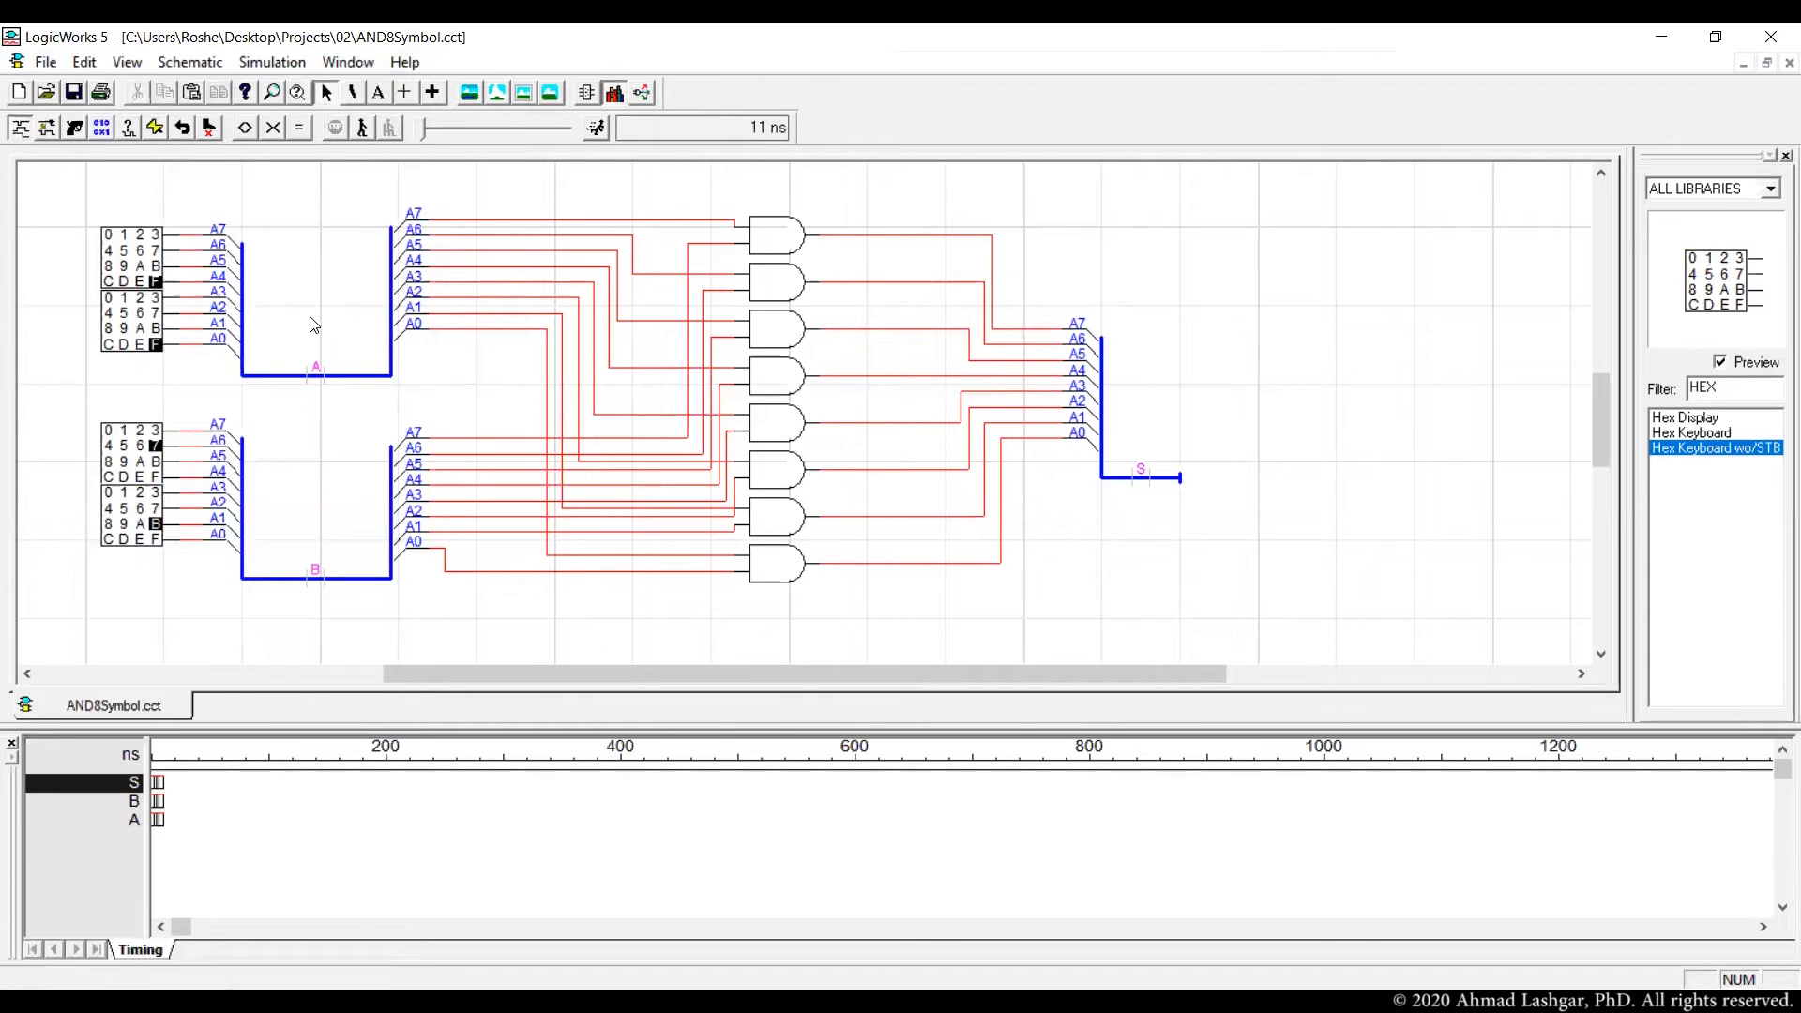
- Delete the four hex keyboards and the outer breakouts of input buses A and B
{"action": "left_click_drag", "start_coordinate": [70, 204], "coordinate": [187, 591]}
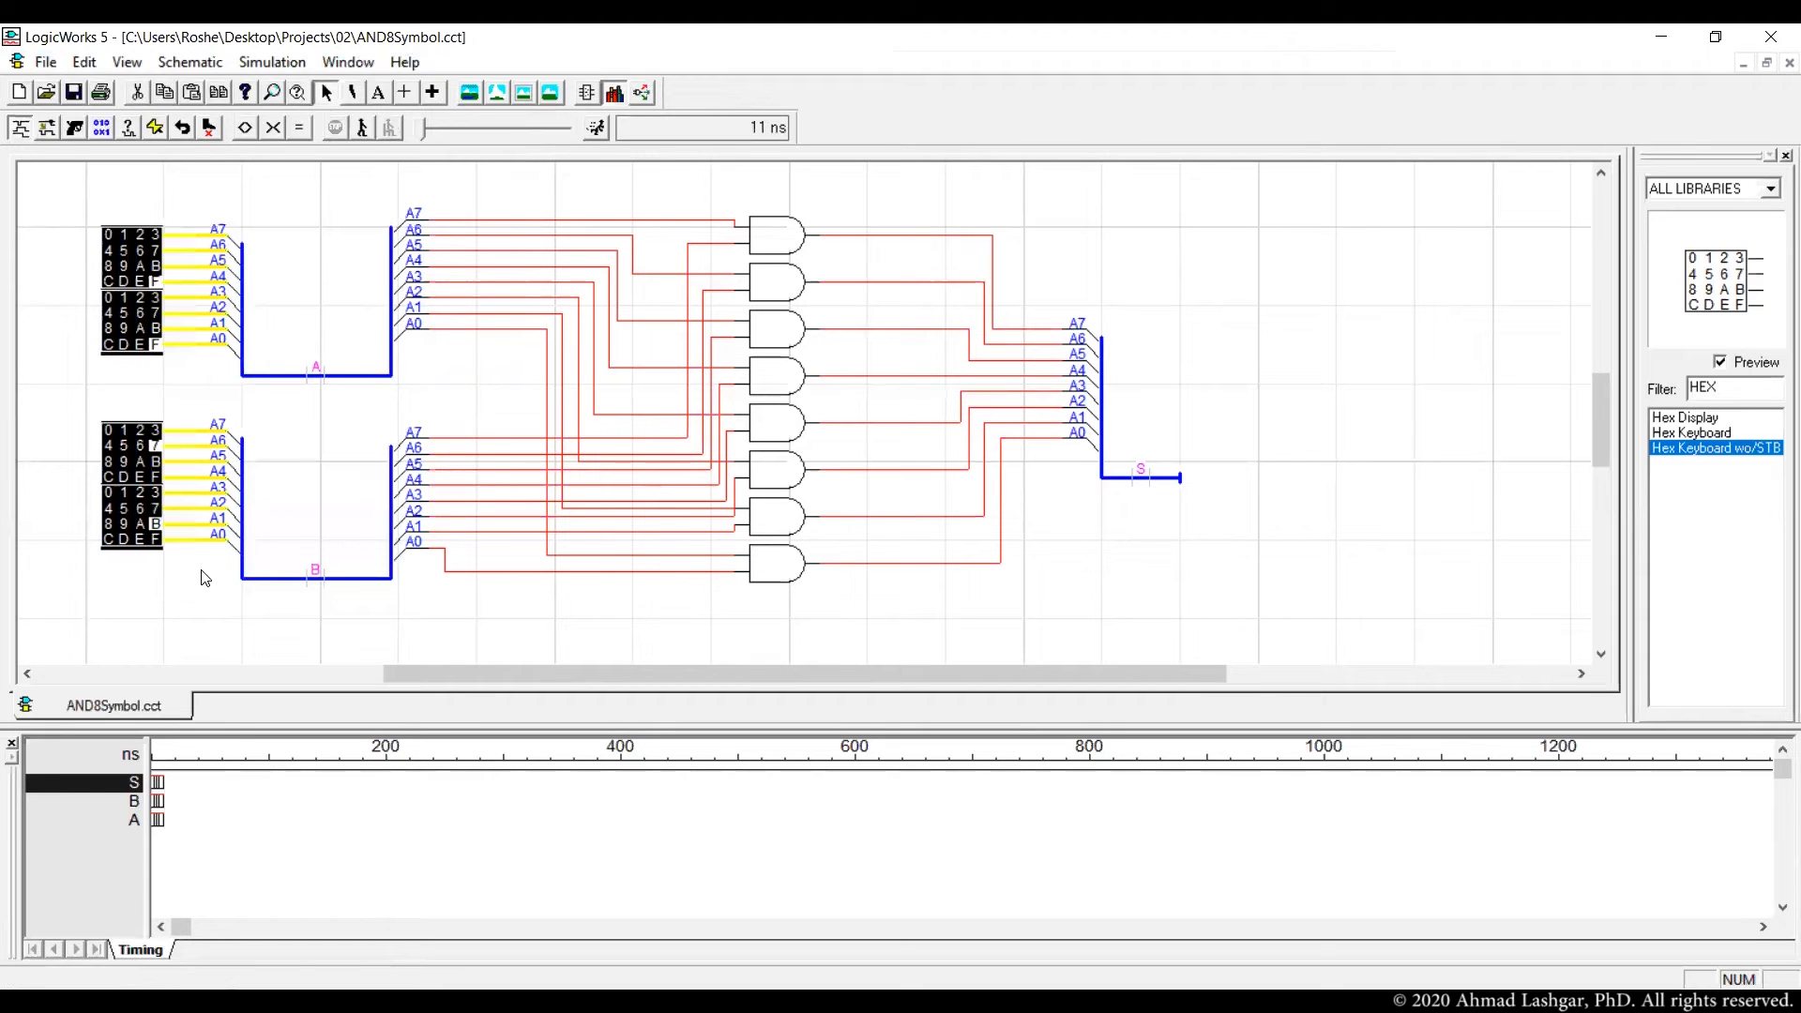
{"action": "key", "text": "Delete"}
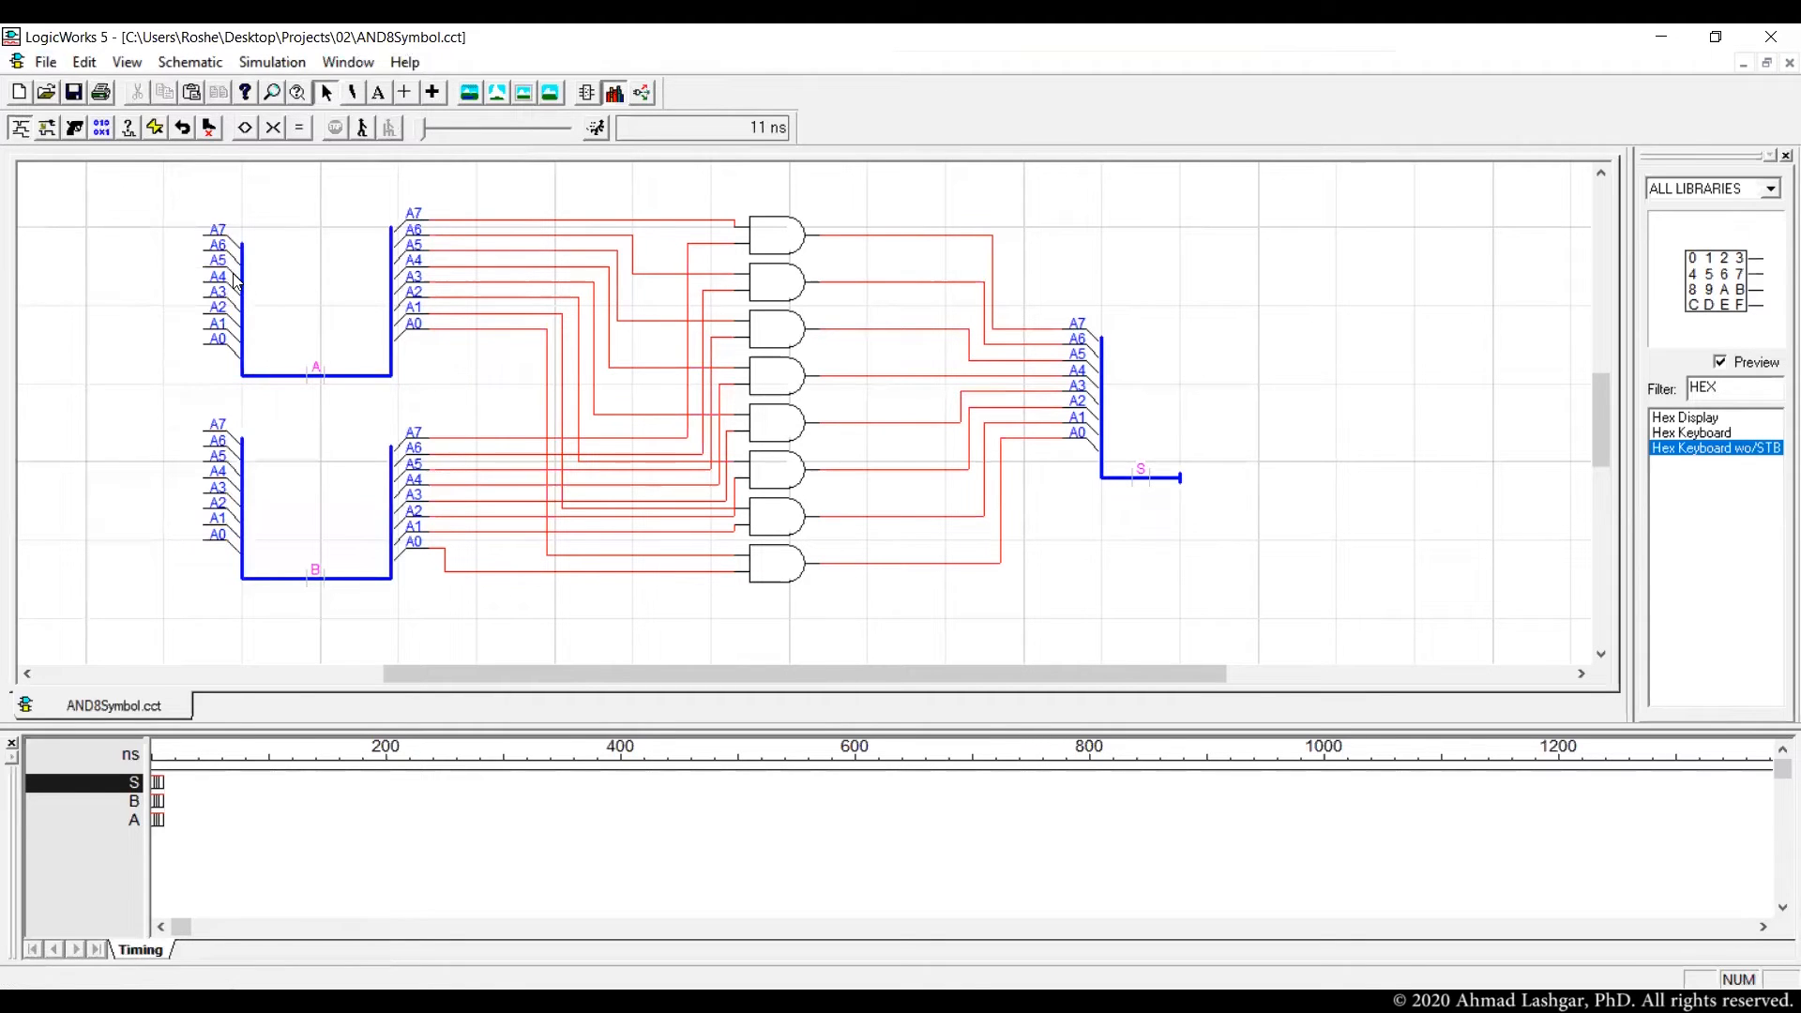
{"action": "left_click", "coordinate": [234, 282]}
{"action": "key", "text": "Delete"}
{"action": "left_click", "coordinate": [233, 484]}
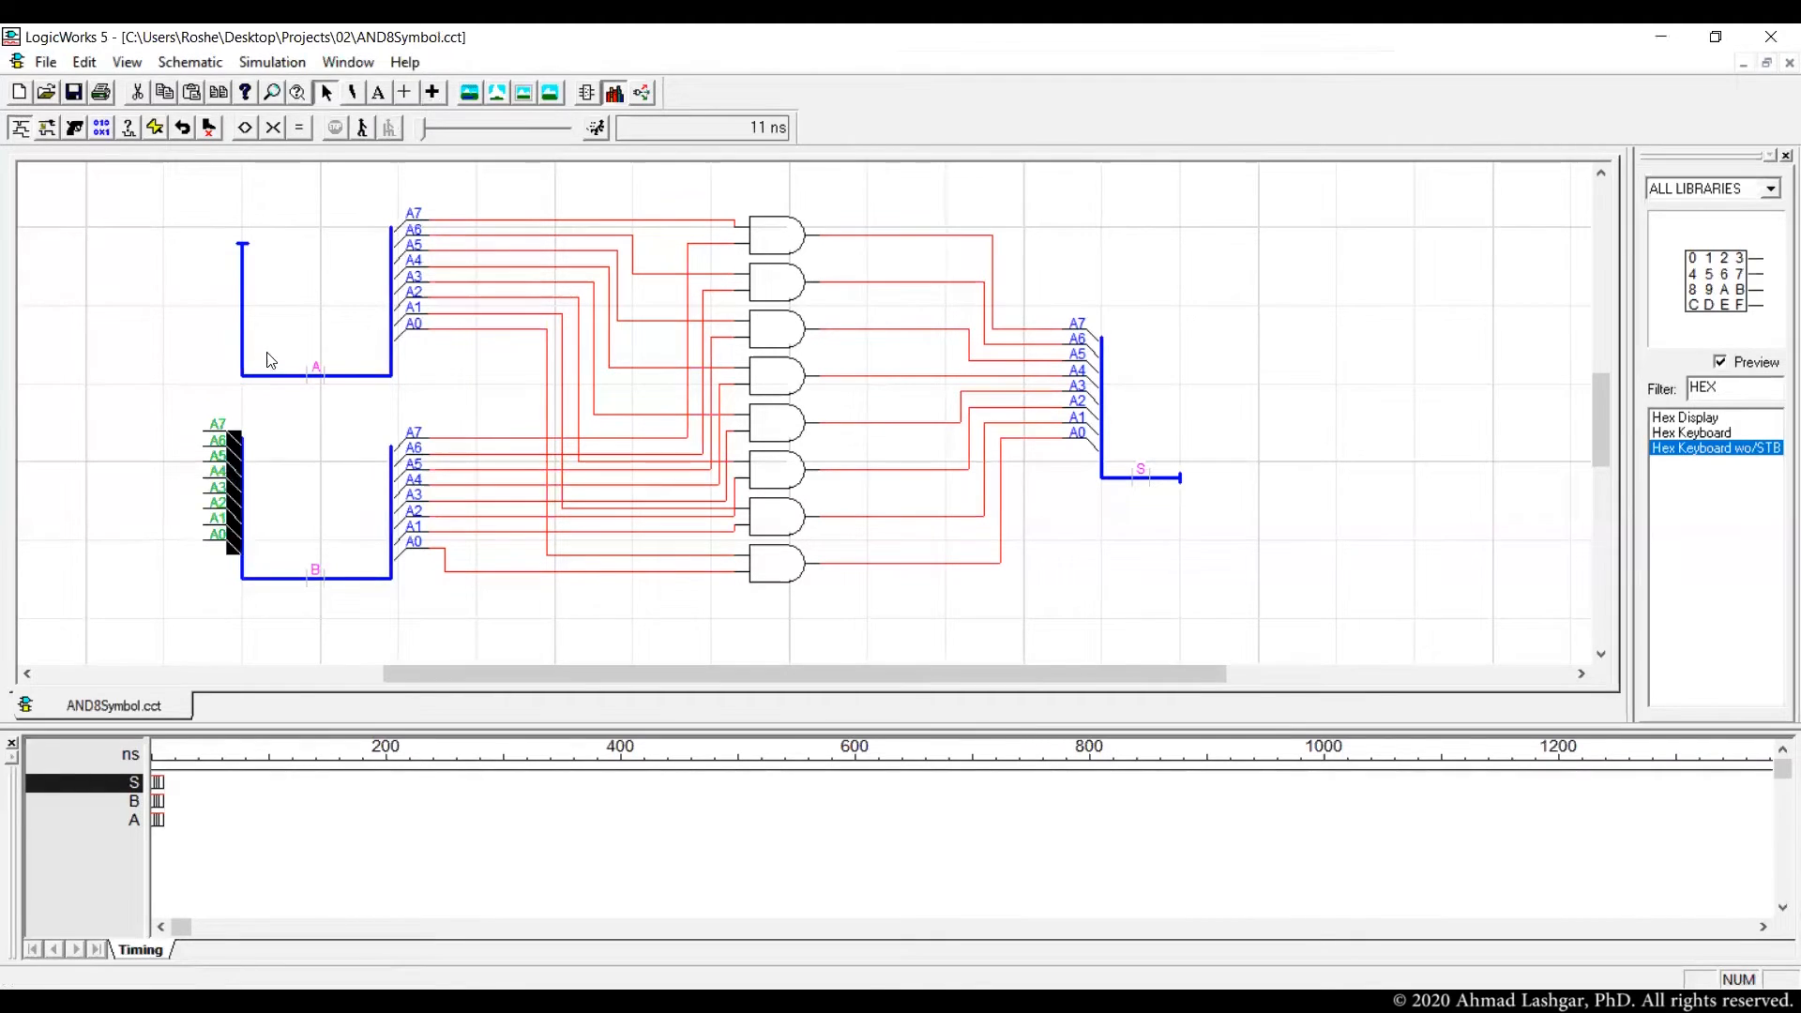
{"action": "key", "text": "Delete"}
- Delete the outer vertical segments of buses A and B, keeping the horizontal segments
{"action": "left_click", "coordinate": [242, 375]}
{"action": "key", "text": "Delete"}
{"action": "left_click", "coordinate": [243, 448]}
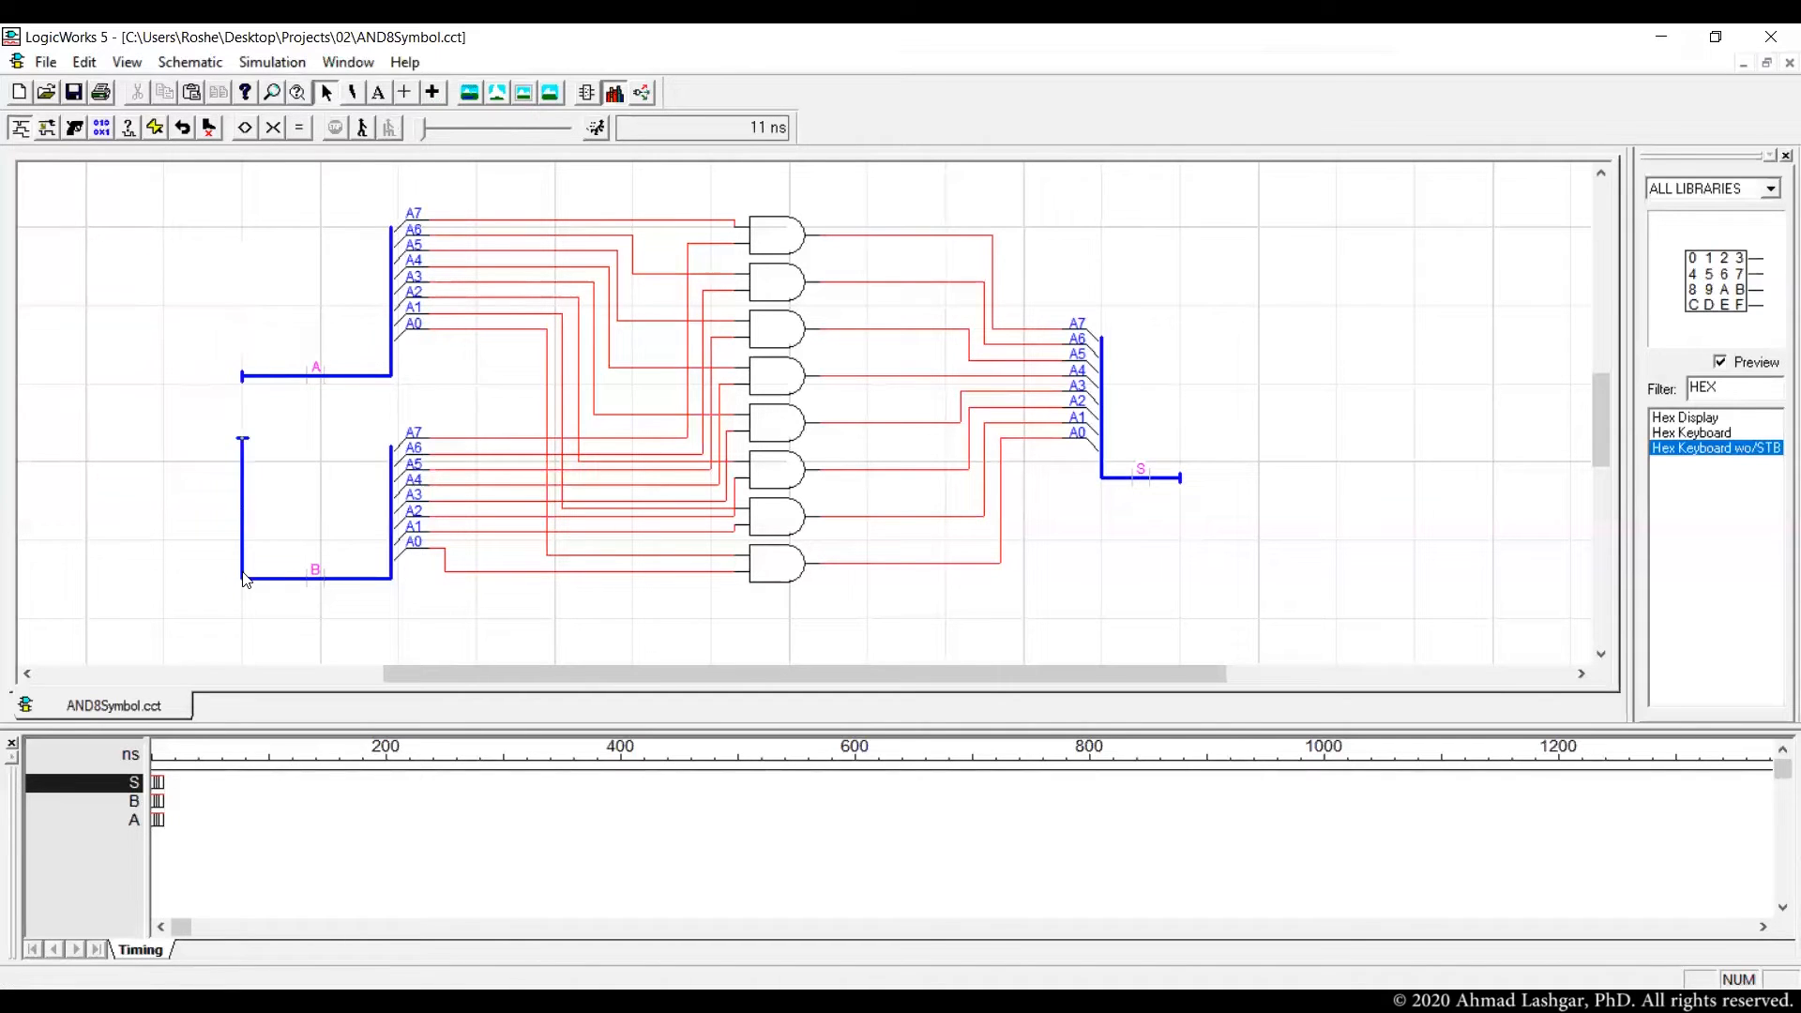
{"action": "key", "text": "Delete"}
- Search the parts for port, and open the CSCI250.clf library from the CSCI250Library-v0.4 folder as the parts source
{"action": "double_click", "coordinate": [1735, 380]}
{"action": "type", "text": "port"}
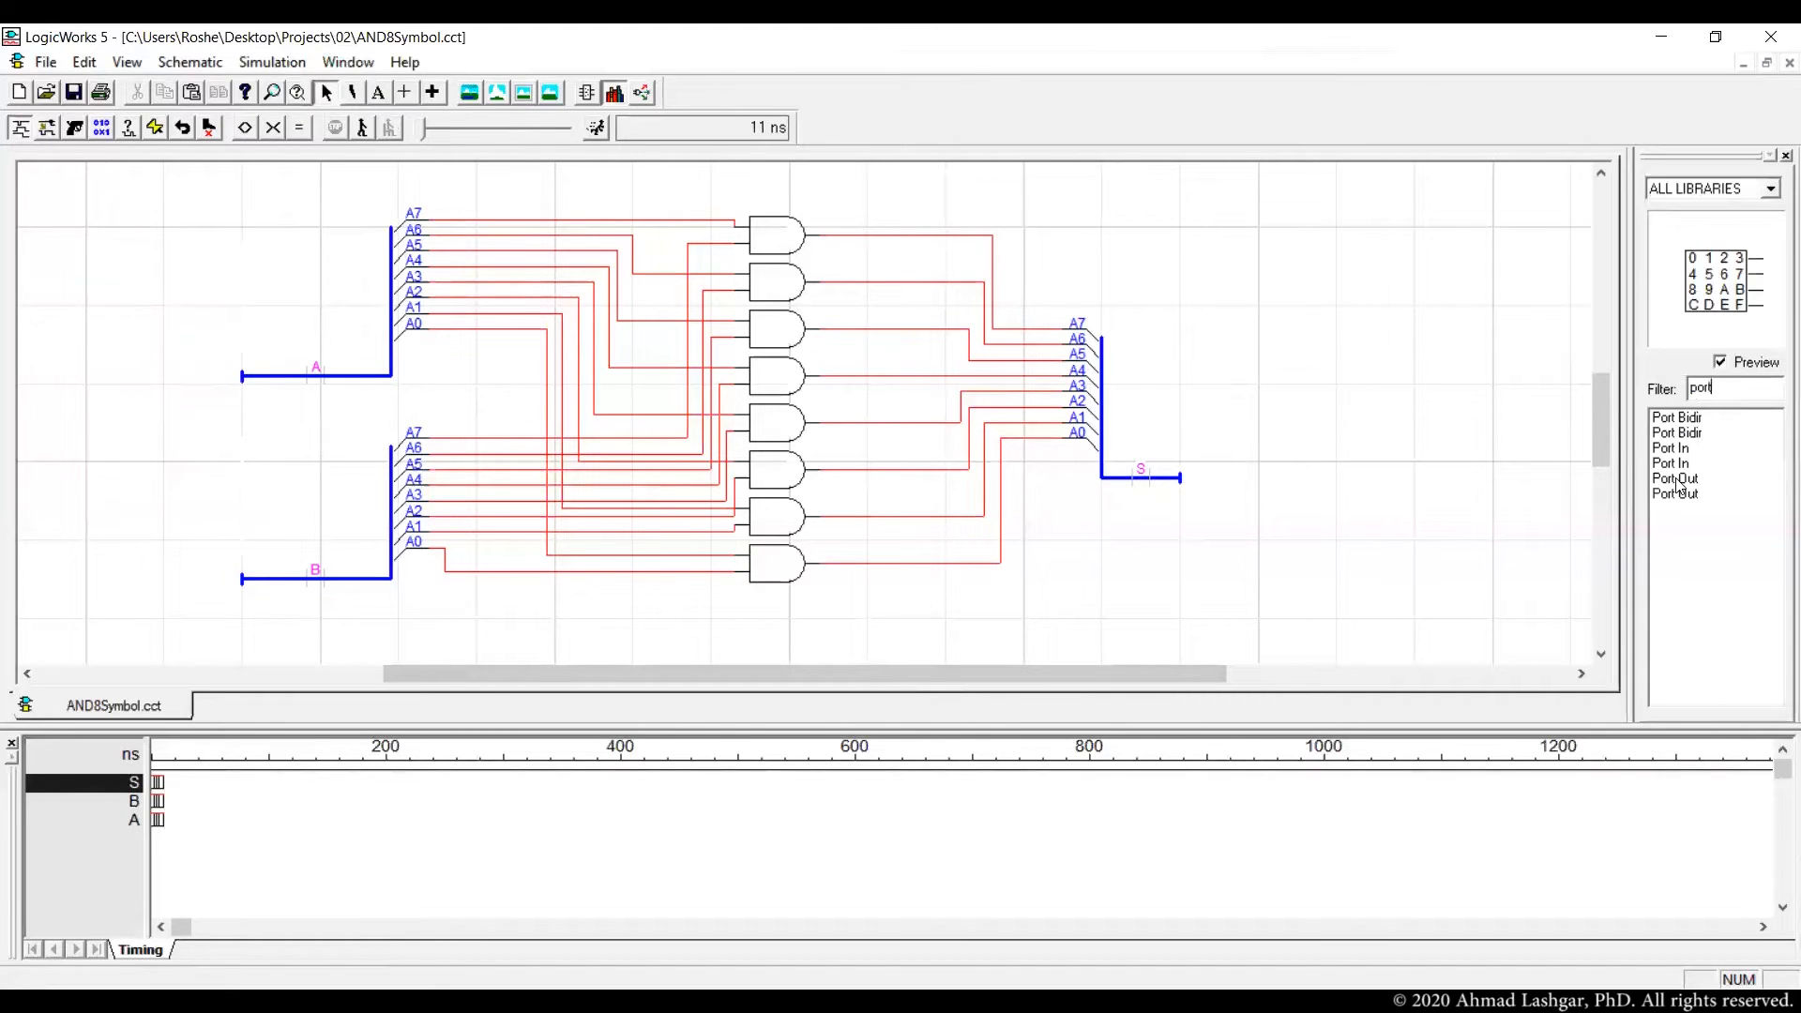
{"action": "left_click", "coordinate": [49, 68]}
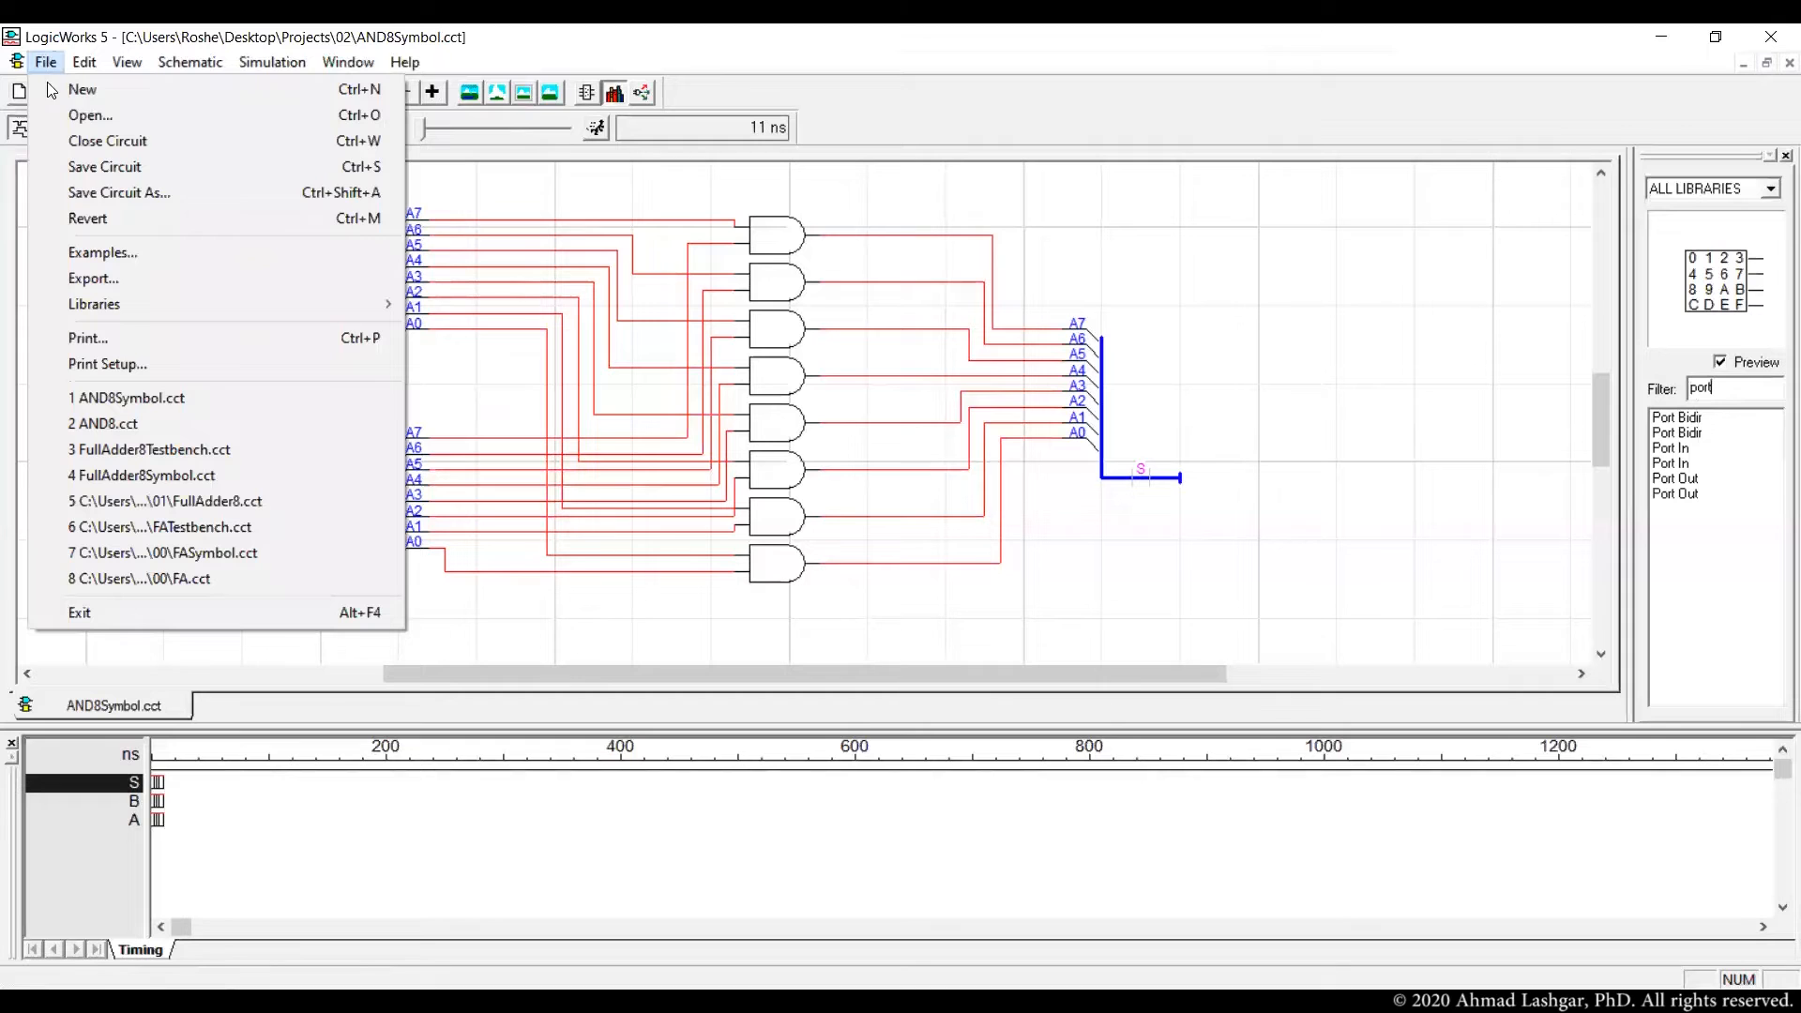
{"action": "mouse_move", "coordinate": [295, 296]}
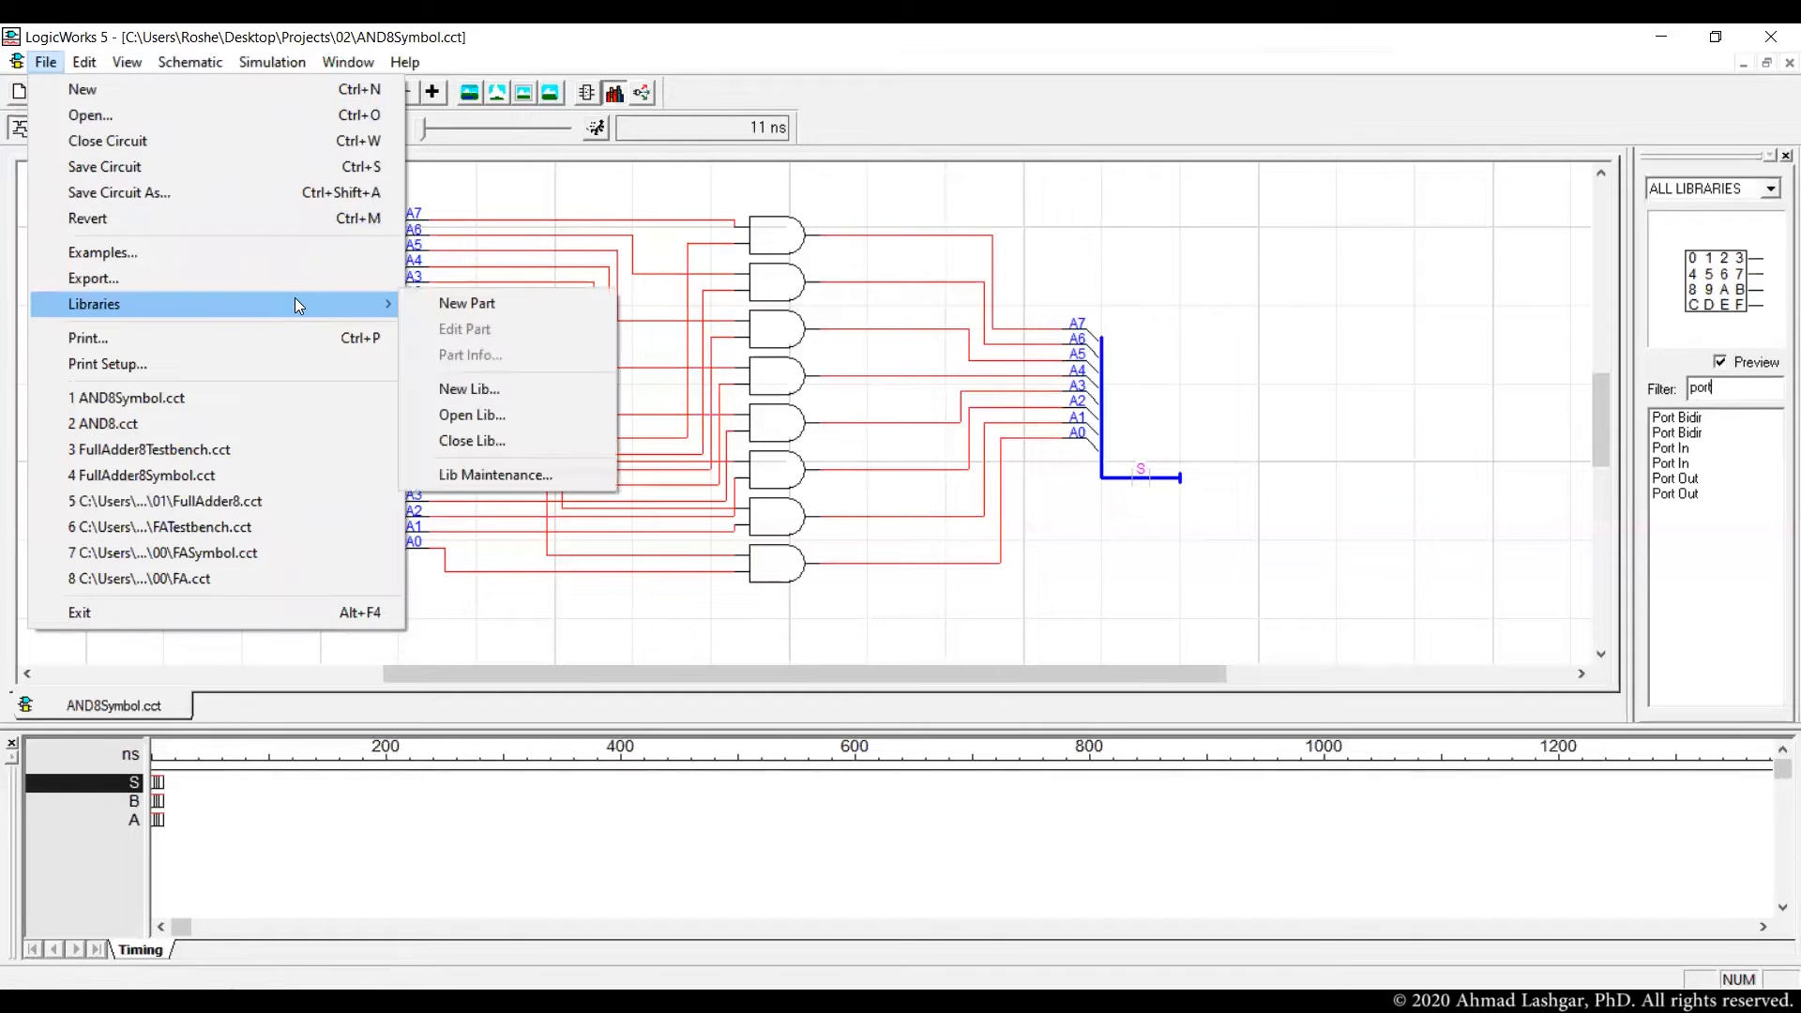
{"action": "left_click", "coordinate": [558, 417]}
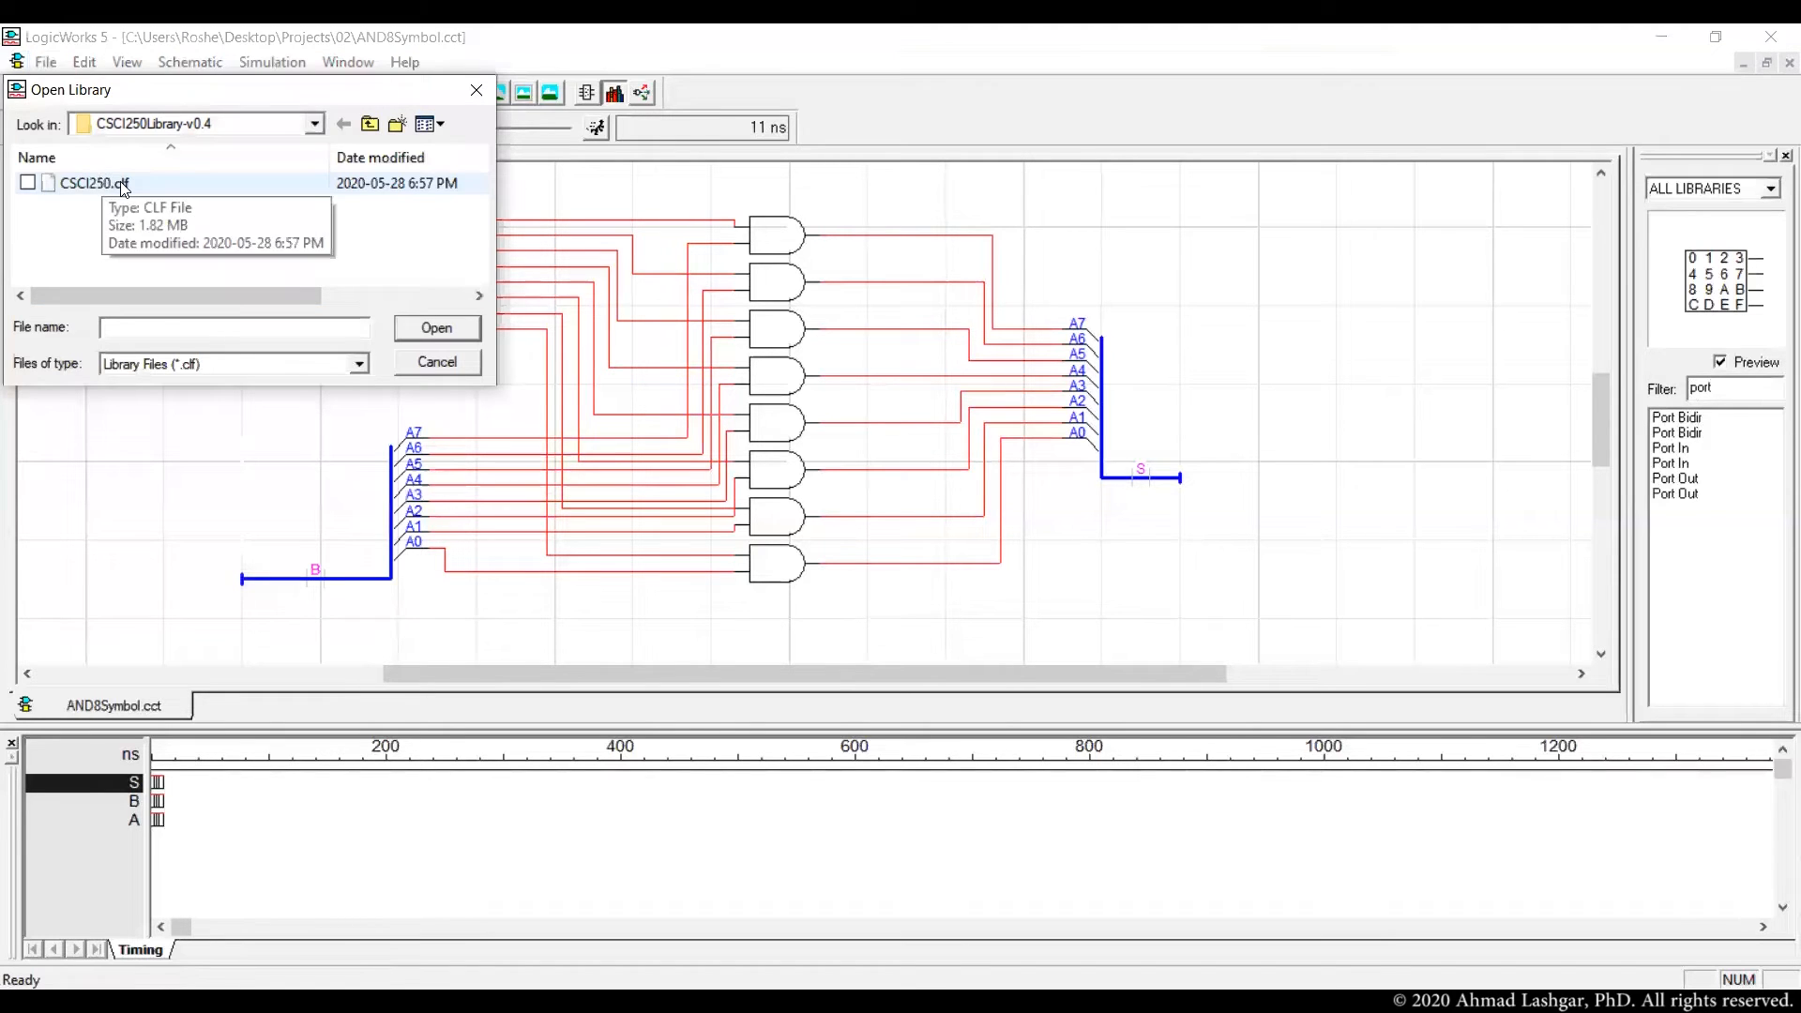
{"action": "left_click", "coordinate": [123, 186]}
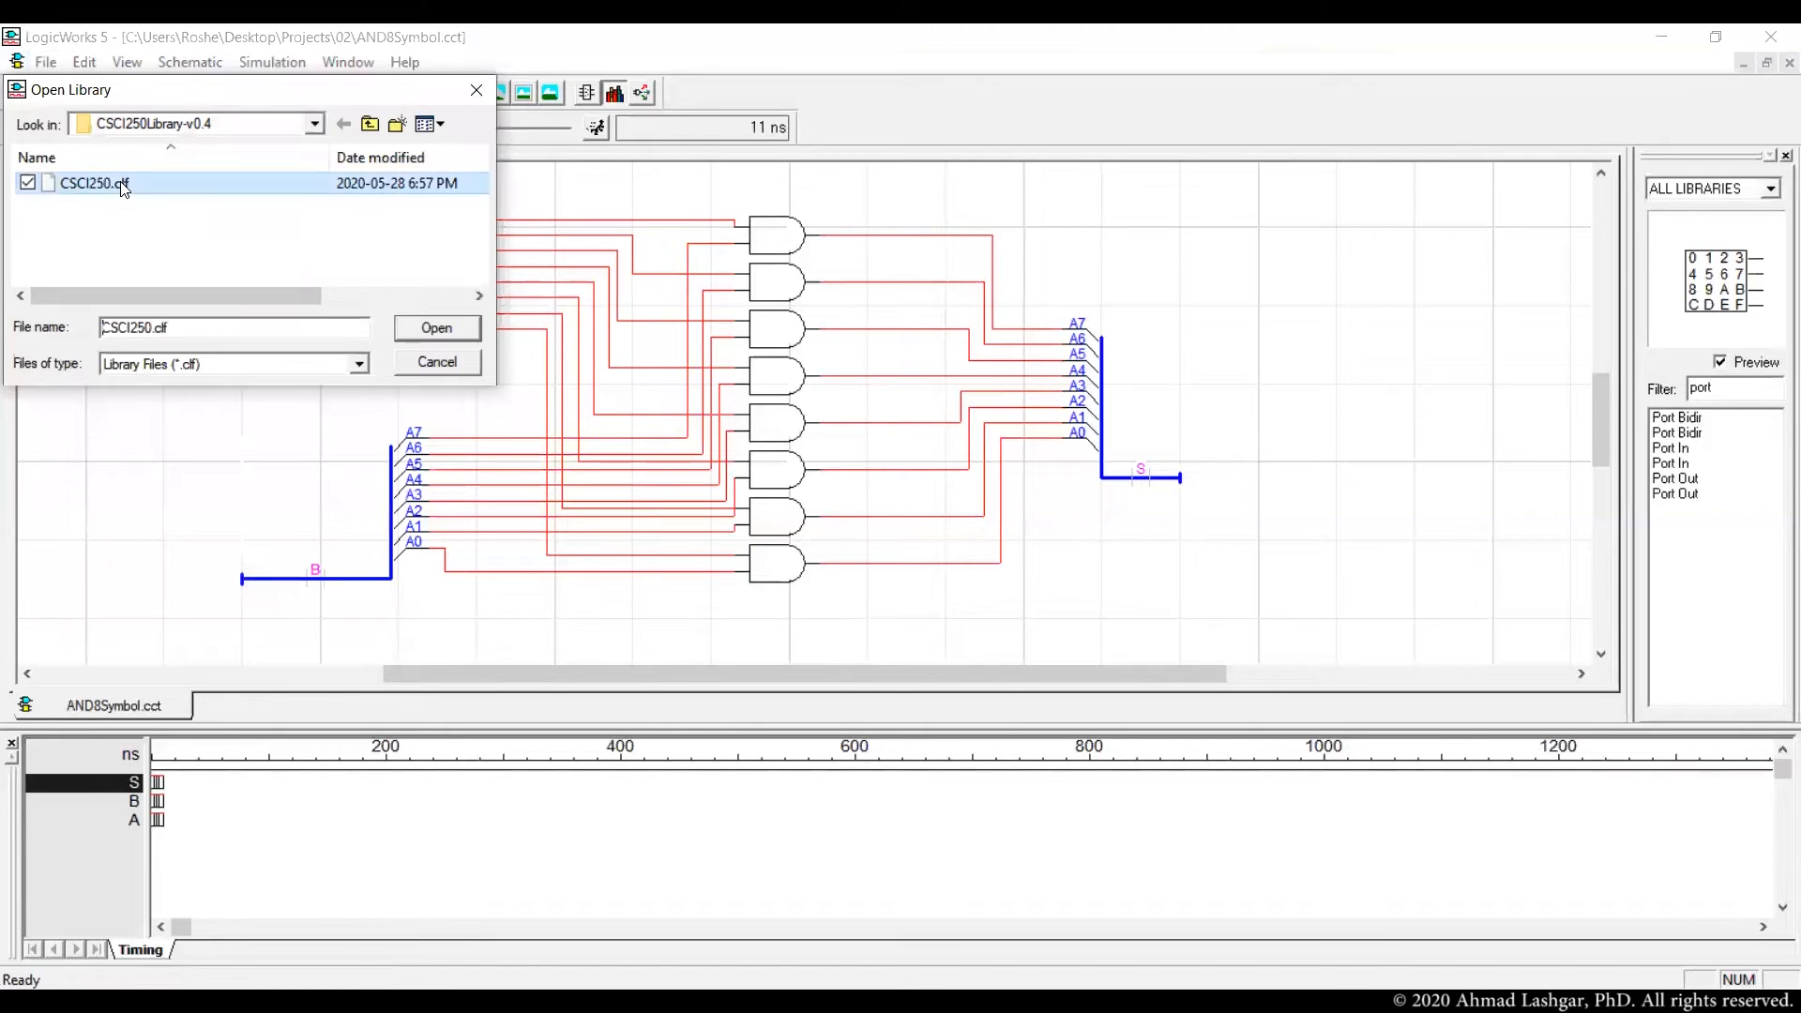
{"action": "left_click", "coordinate": [467, 333]}
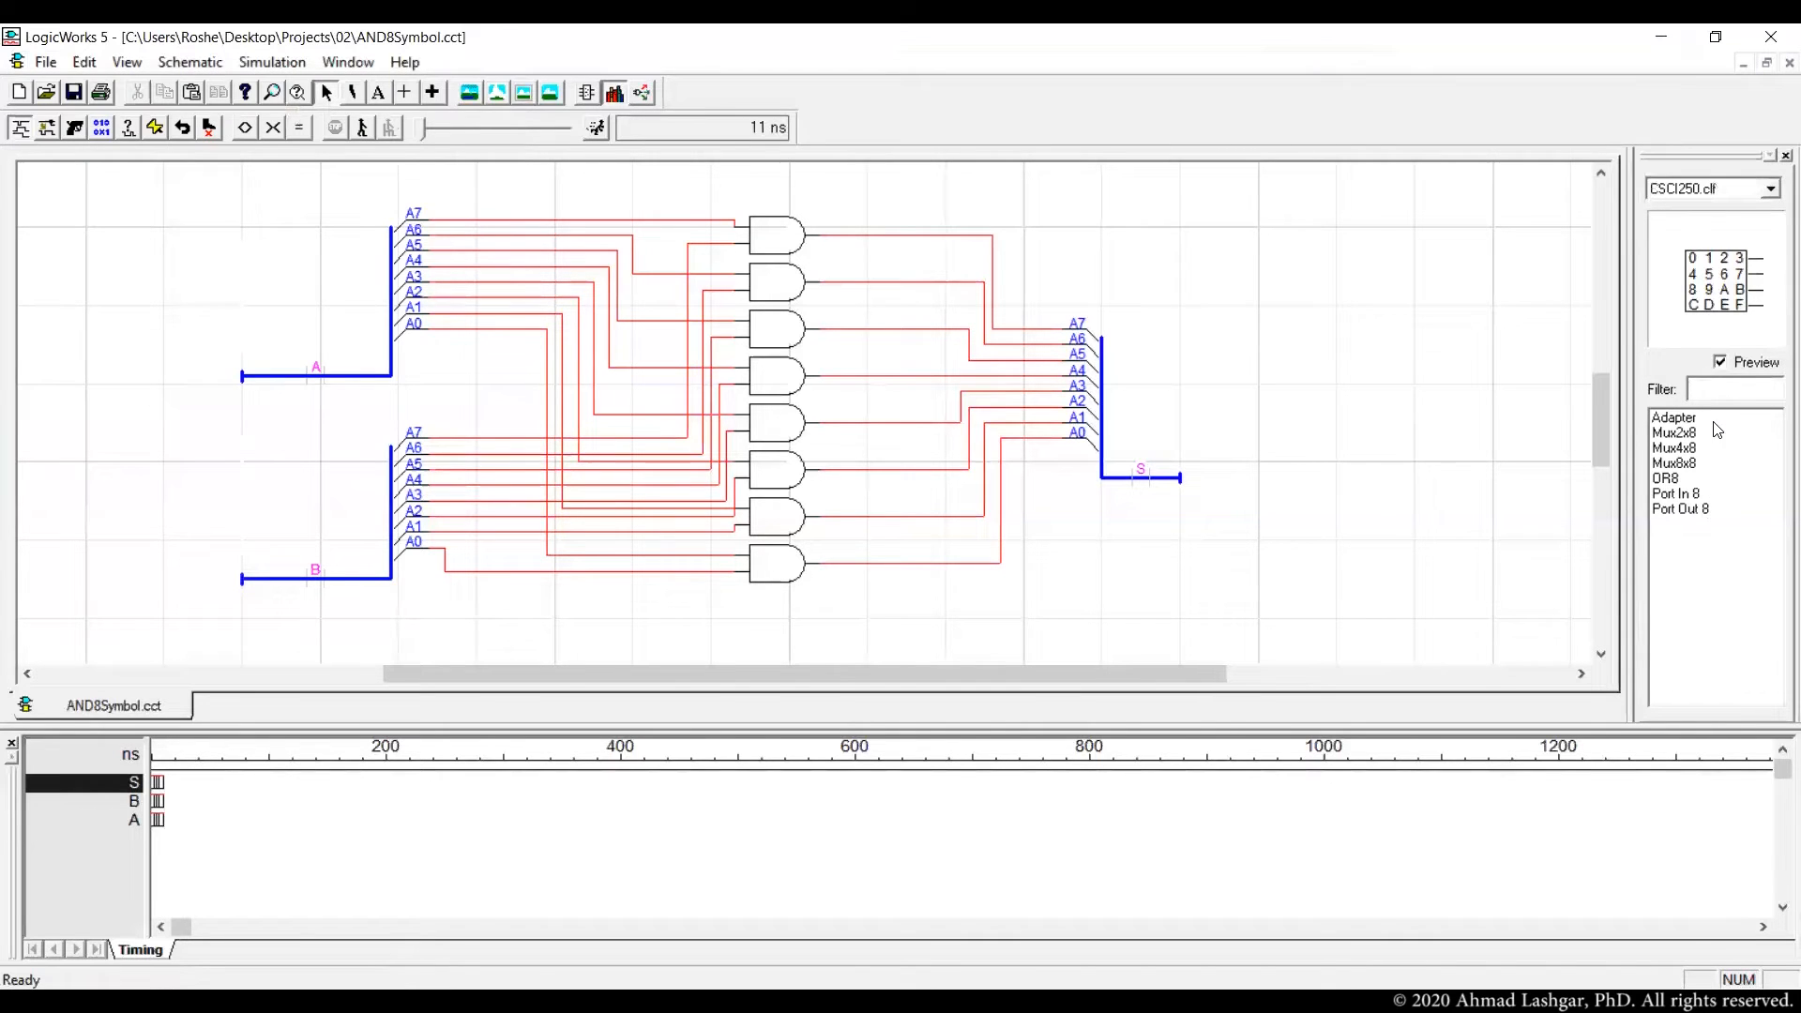
{"action": "left_click", "coordinate": [1741, 189]}
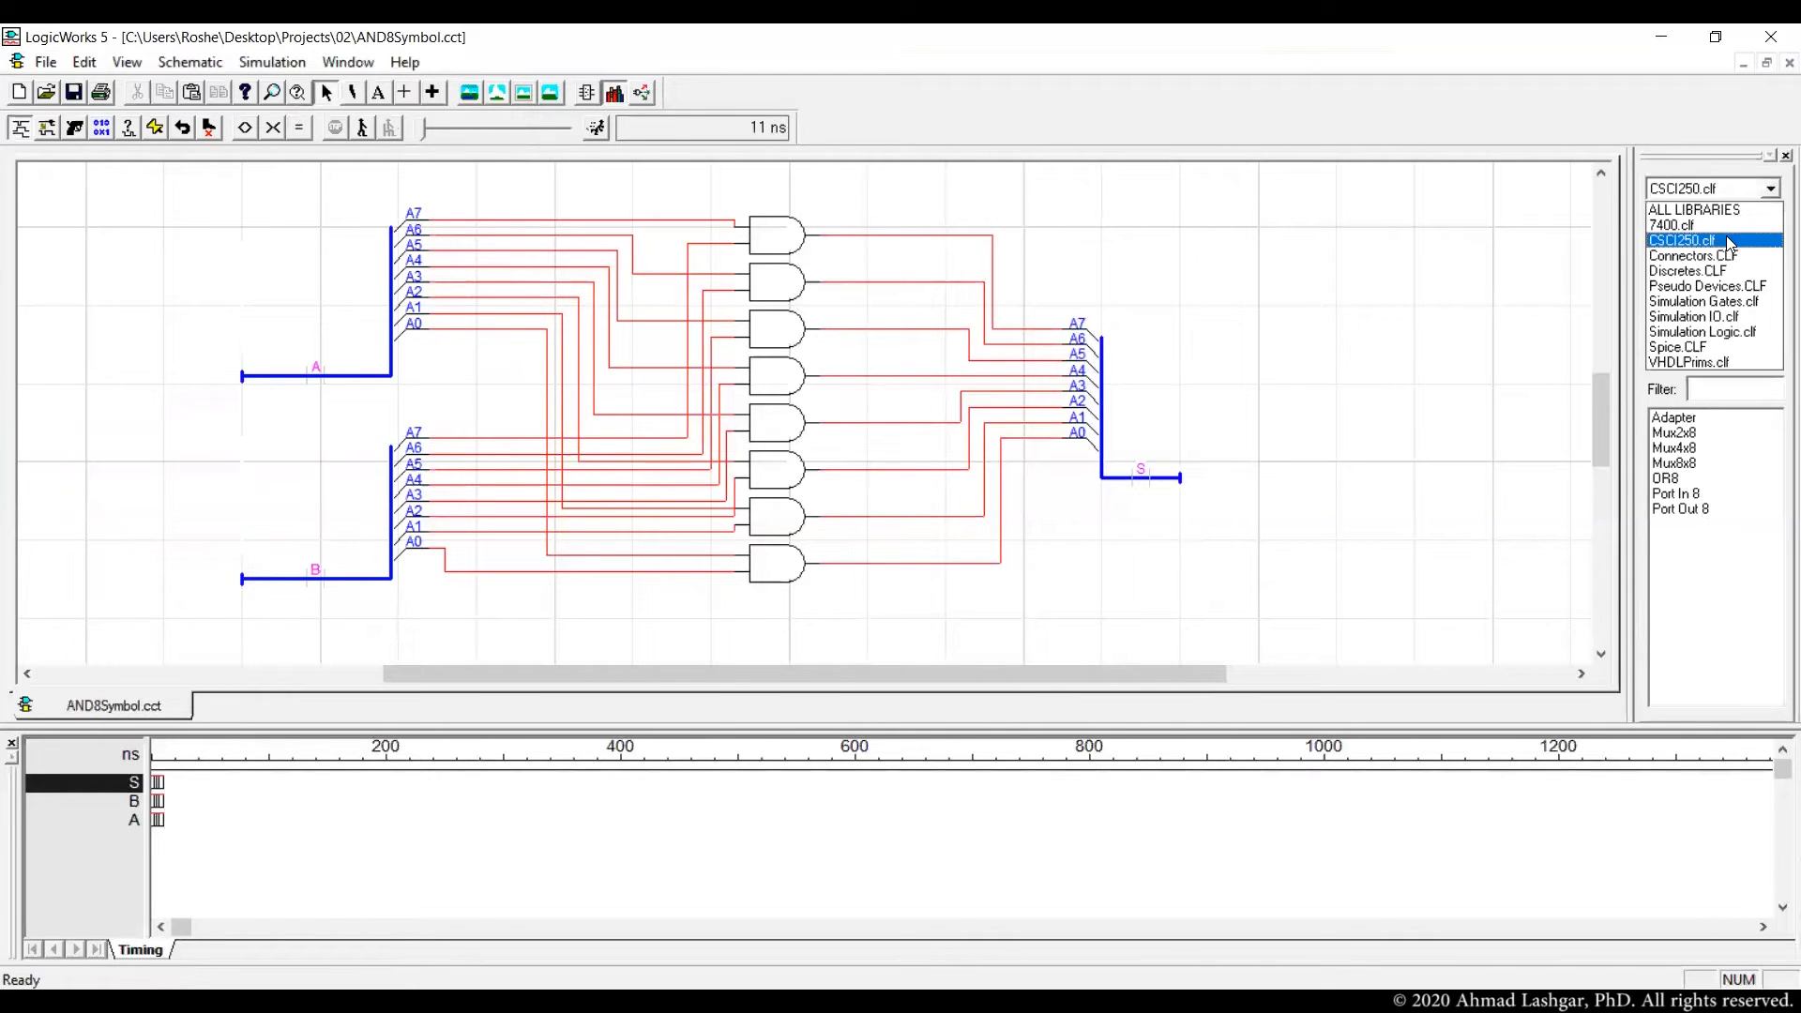
{"action": "left_click", "coordinate": [1729, 243]}
- Place a Port In 8 part beside bus A, turn its pin toward the bus and connect it to the bus's free end
{"action": "left_click", "coordinate": [1689, 494]}
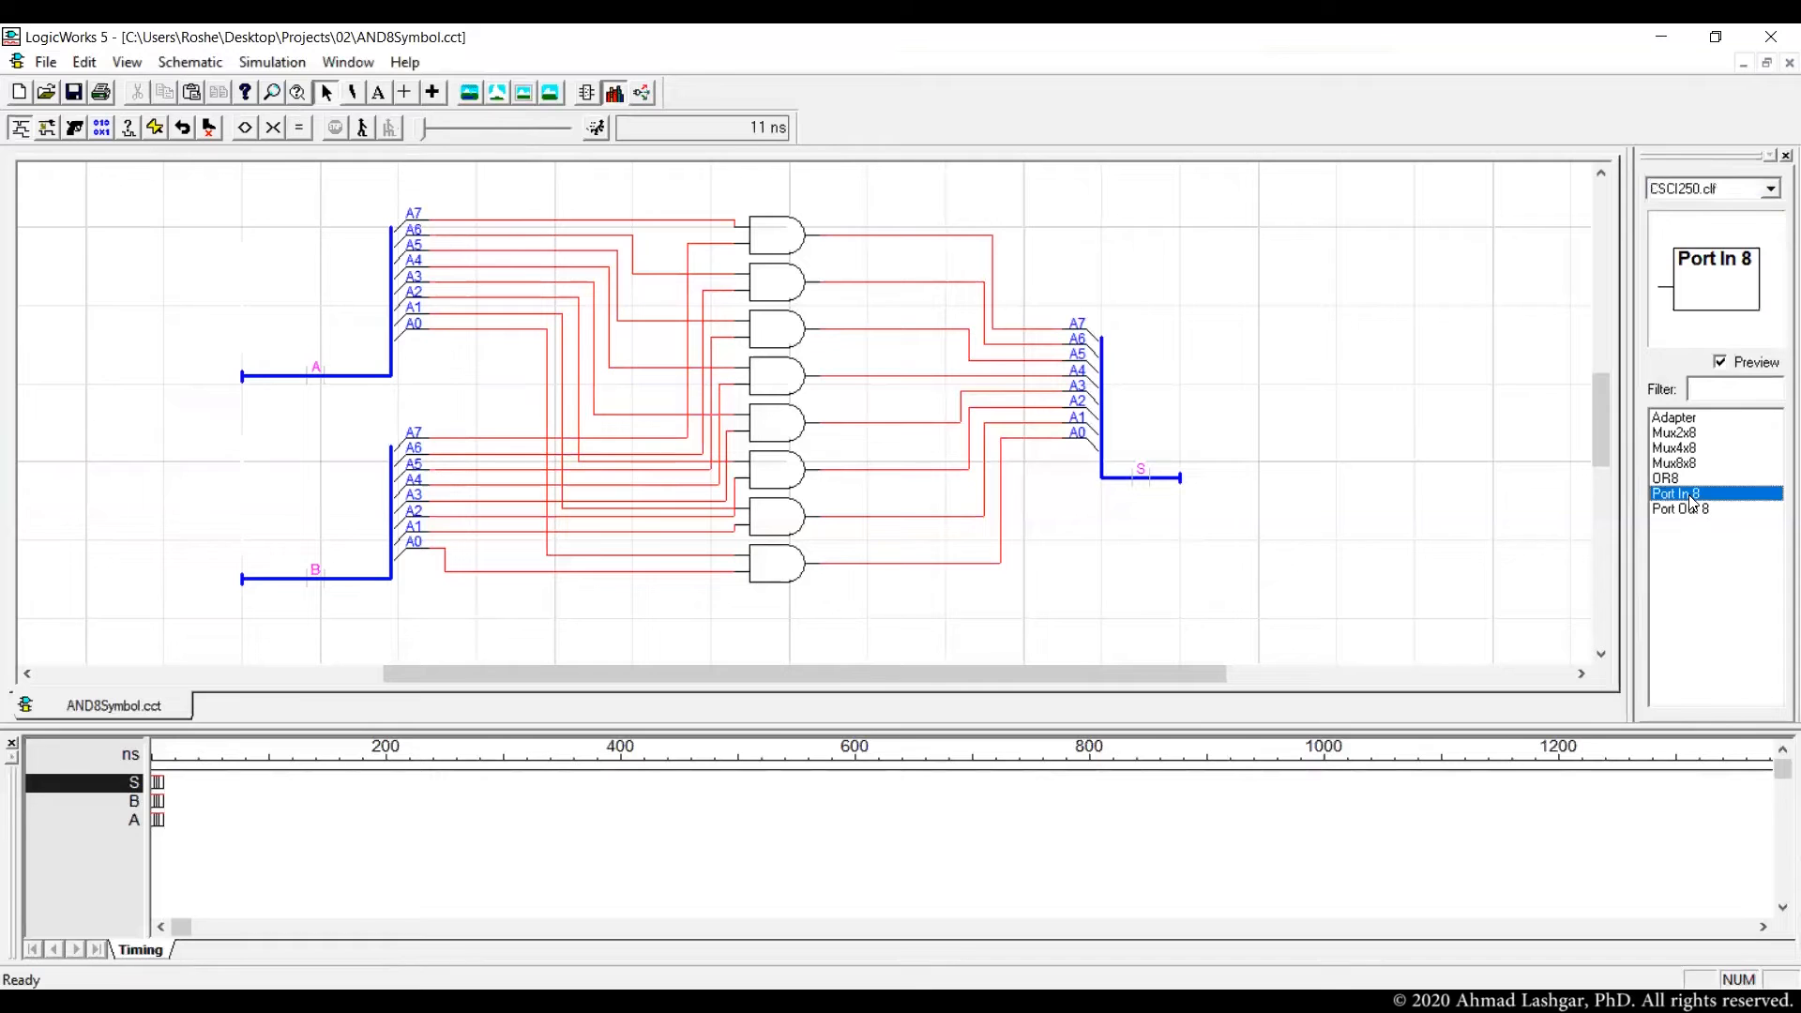
{"action": "left_click", "coordinate": [1701, 511]}
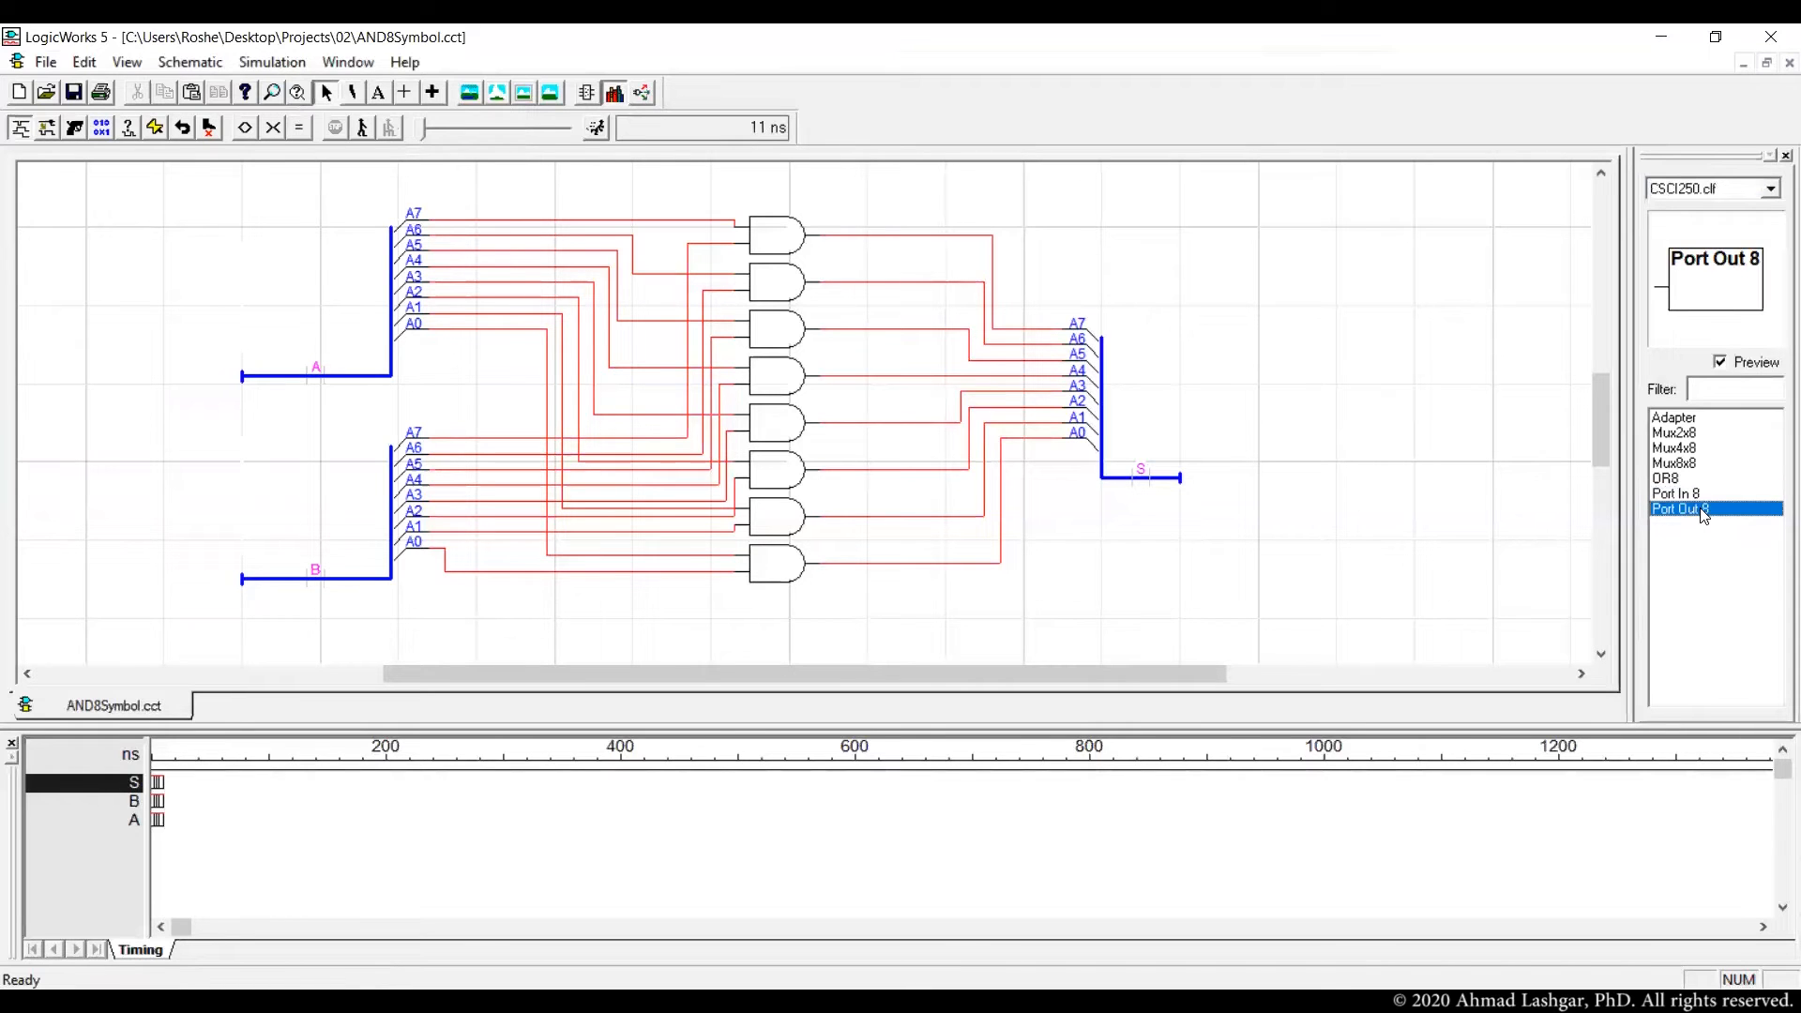
{"action": "left_click", "coordinate": [1683, 494]}
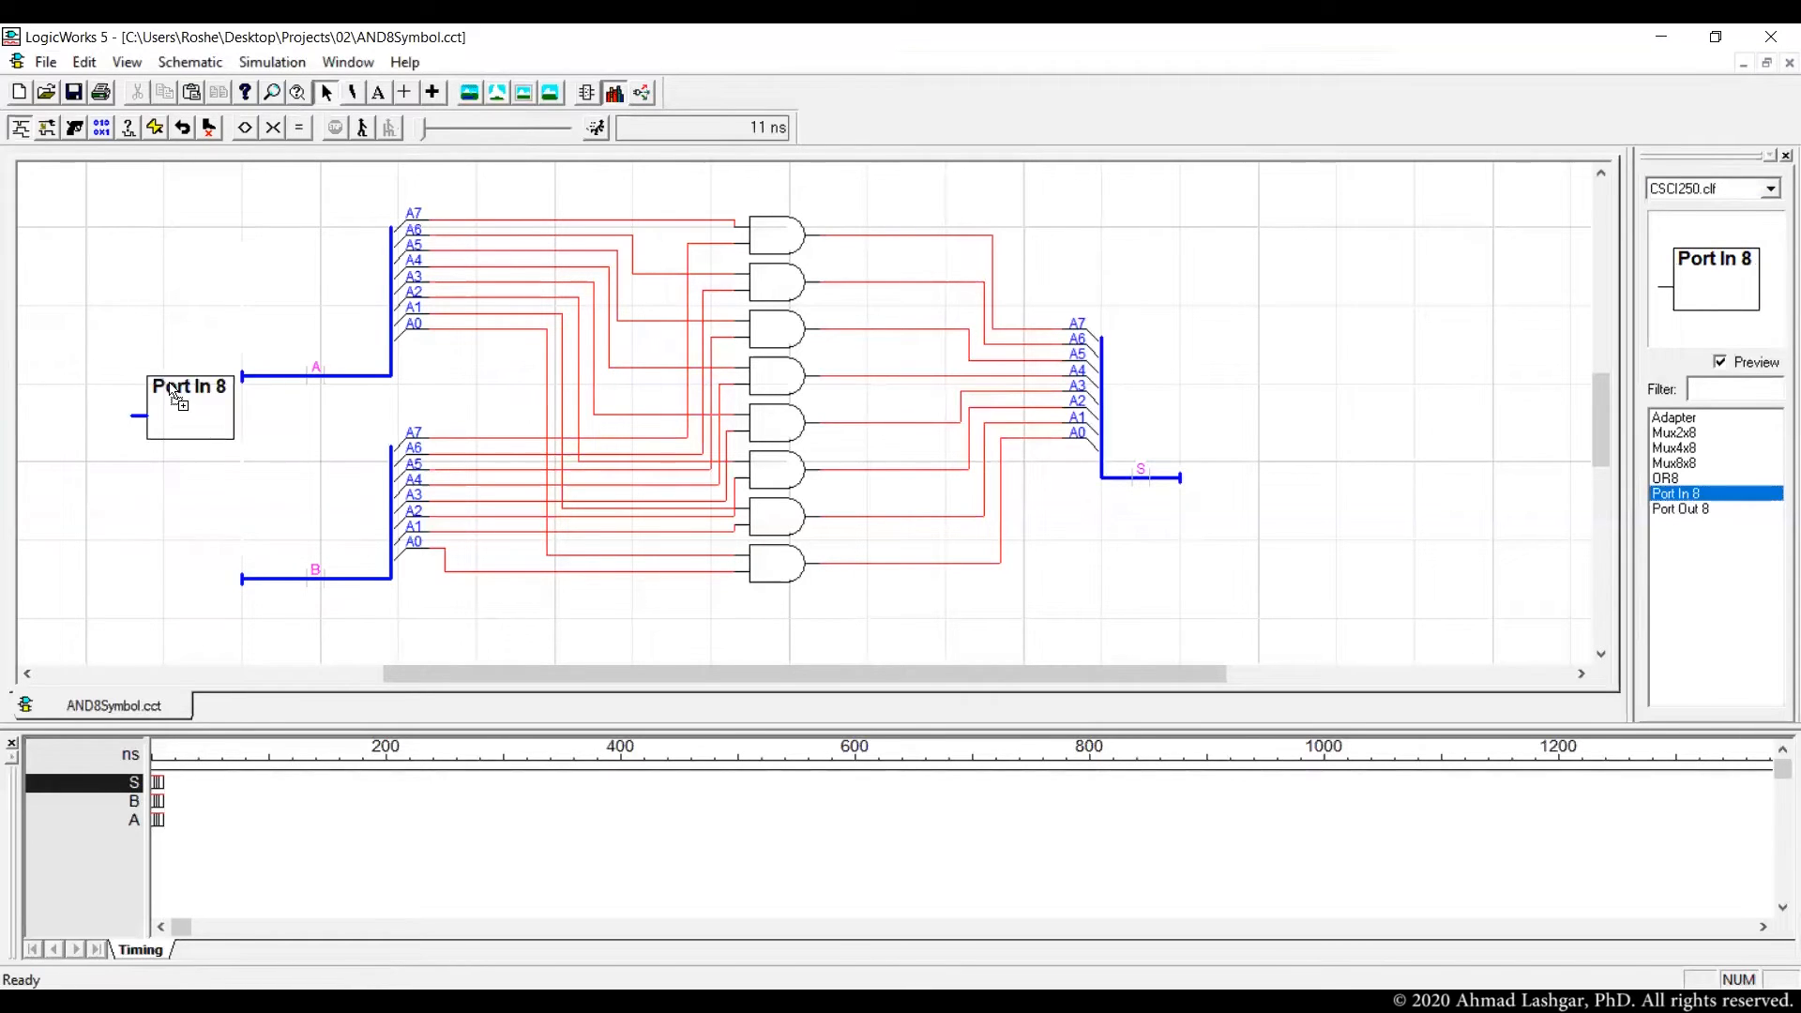
{"action": "left_click", "coordinate": [171, 386]}
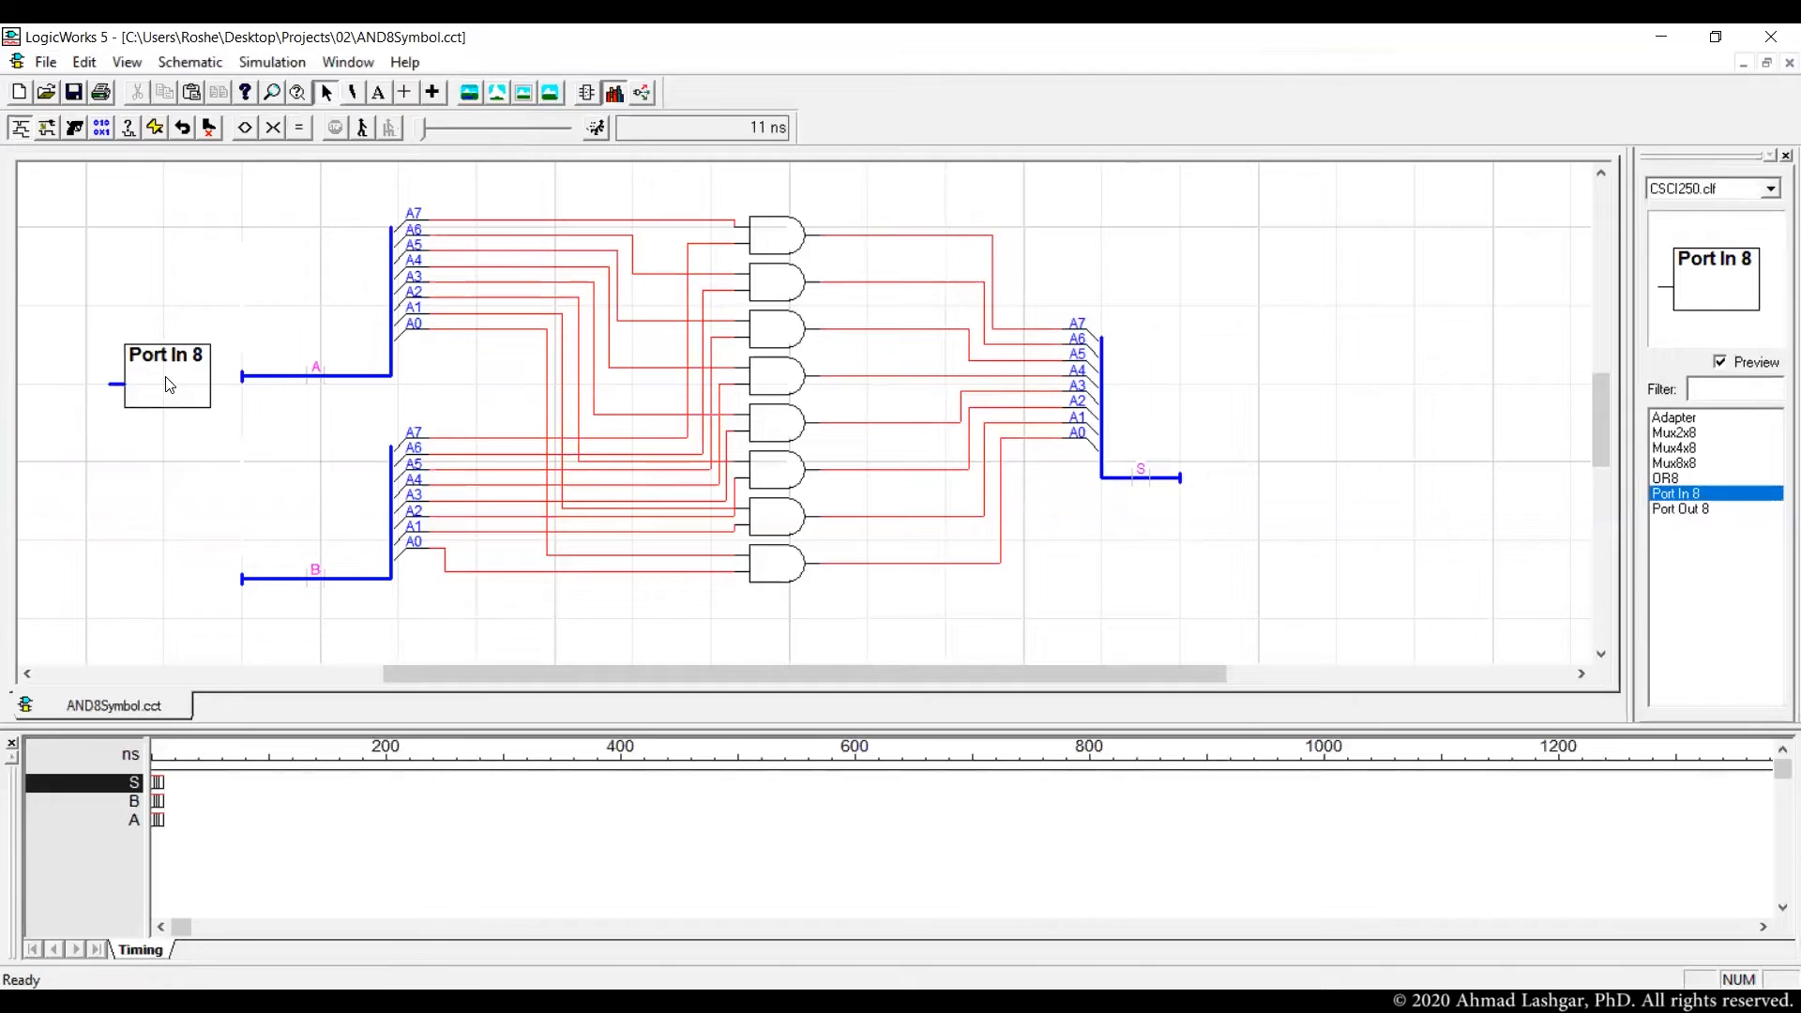
{"action": "right_click", "coordinate": [166, 376]}
{"action": "left_click", "coordinate": [279, 519]}
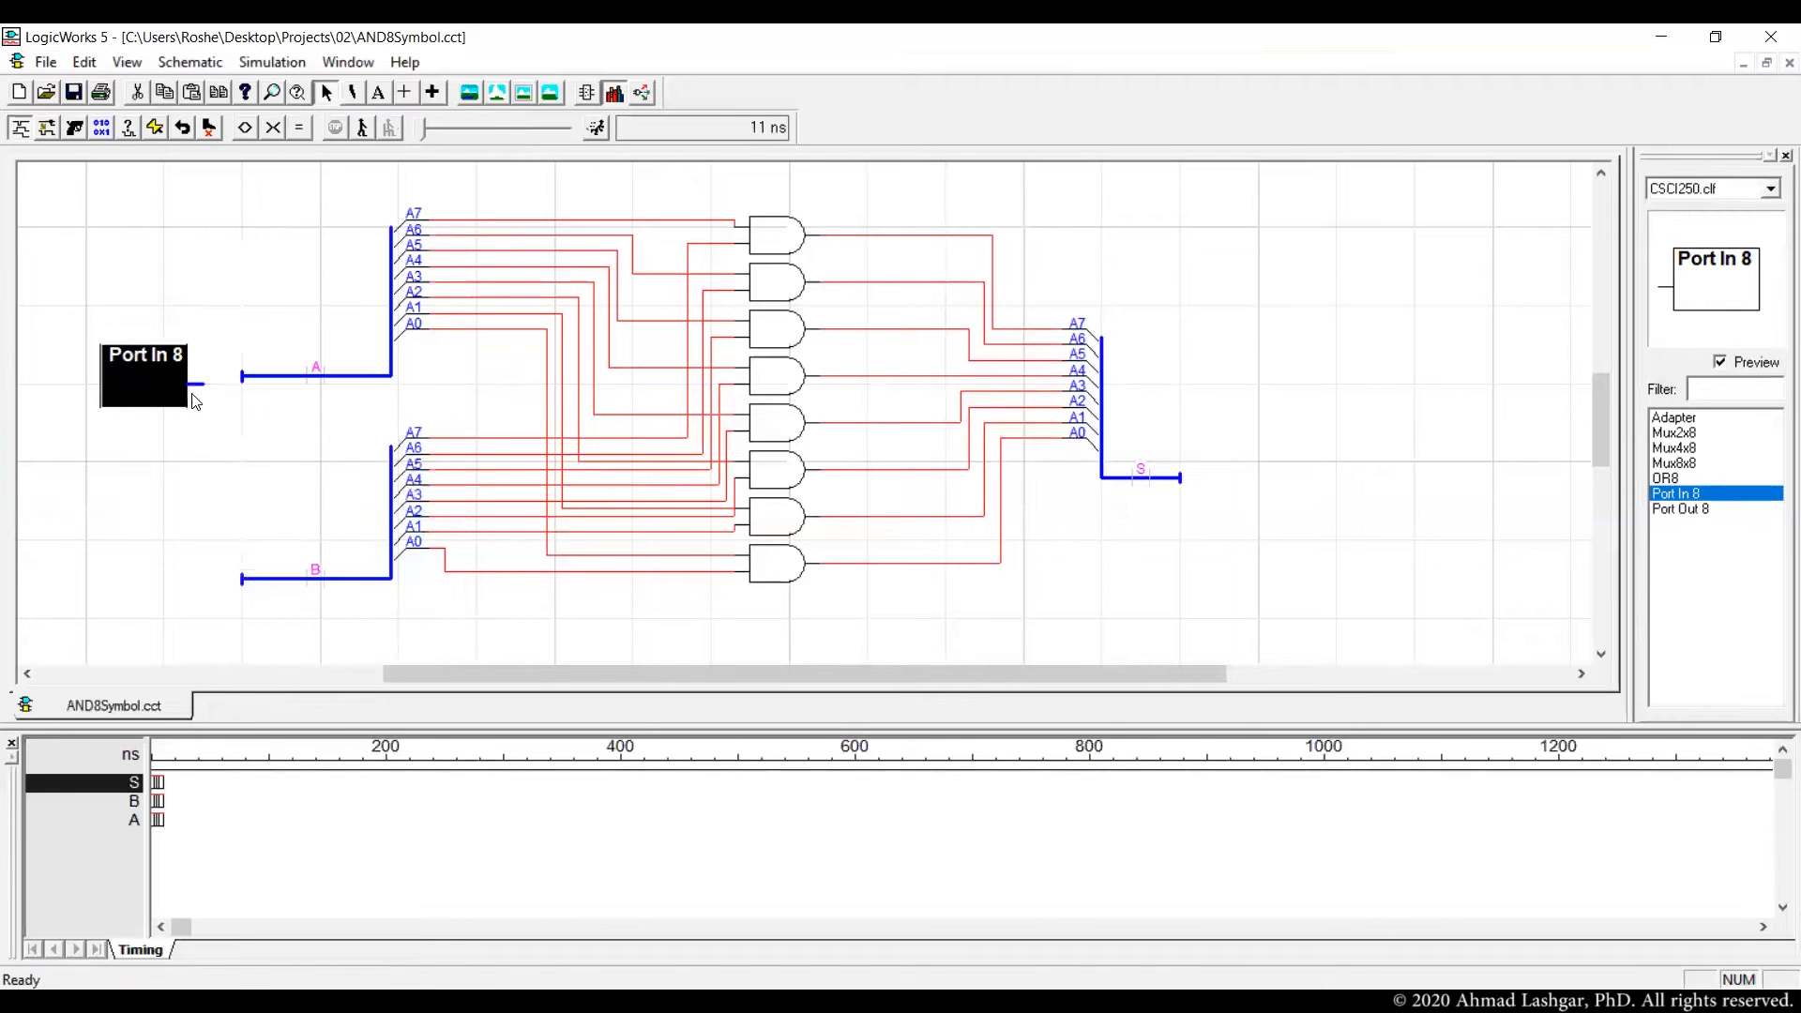
{"action": "key", "text": "Up"}
{"action": "key", "text": "Right"}
{"action": "key", "text": "Right"}
{"action": "key", "text": "Right"}
{"action": "key", "text": "Right"}
{"action": "key", "text": "Right"}
{"action": "key", "text": "Left"}
{"action": "key", "text": "Left"}
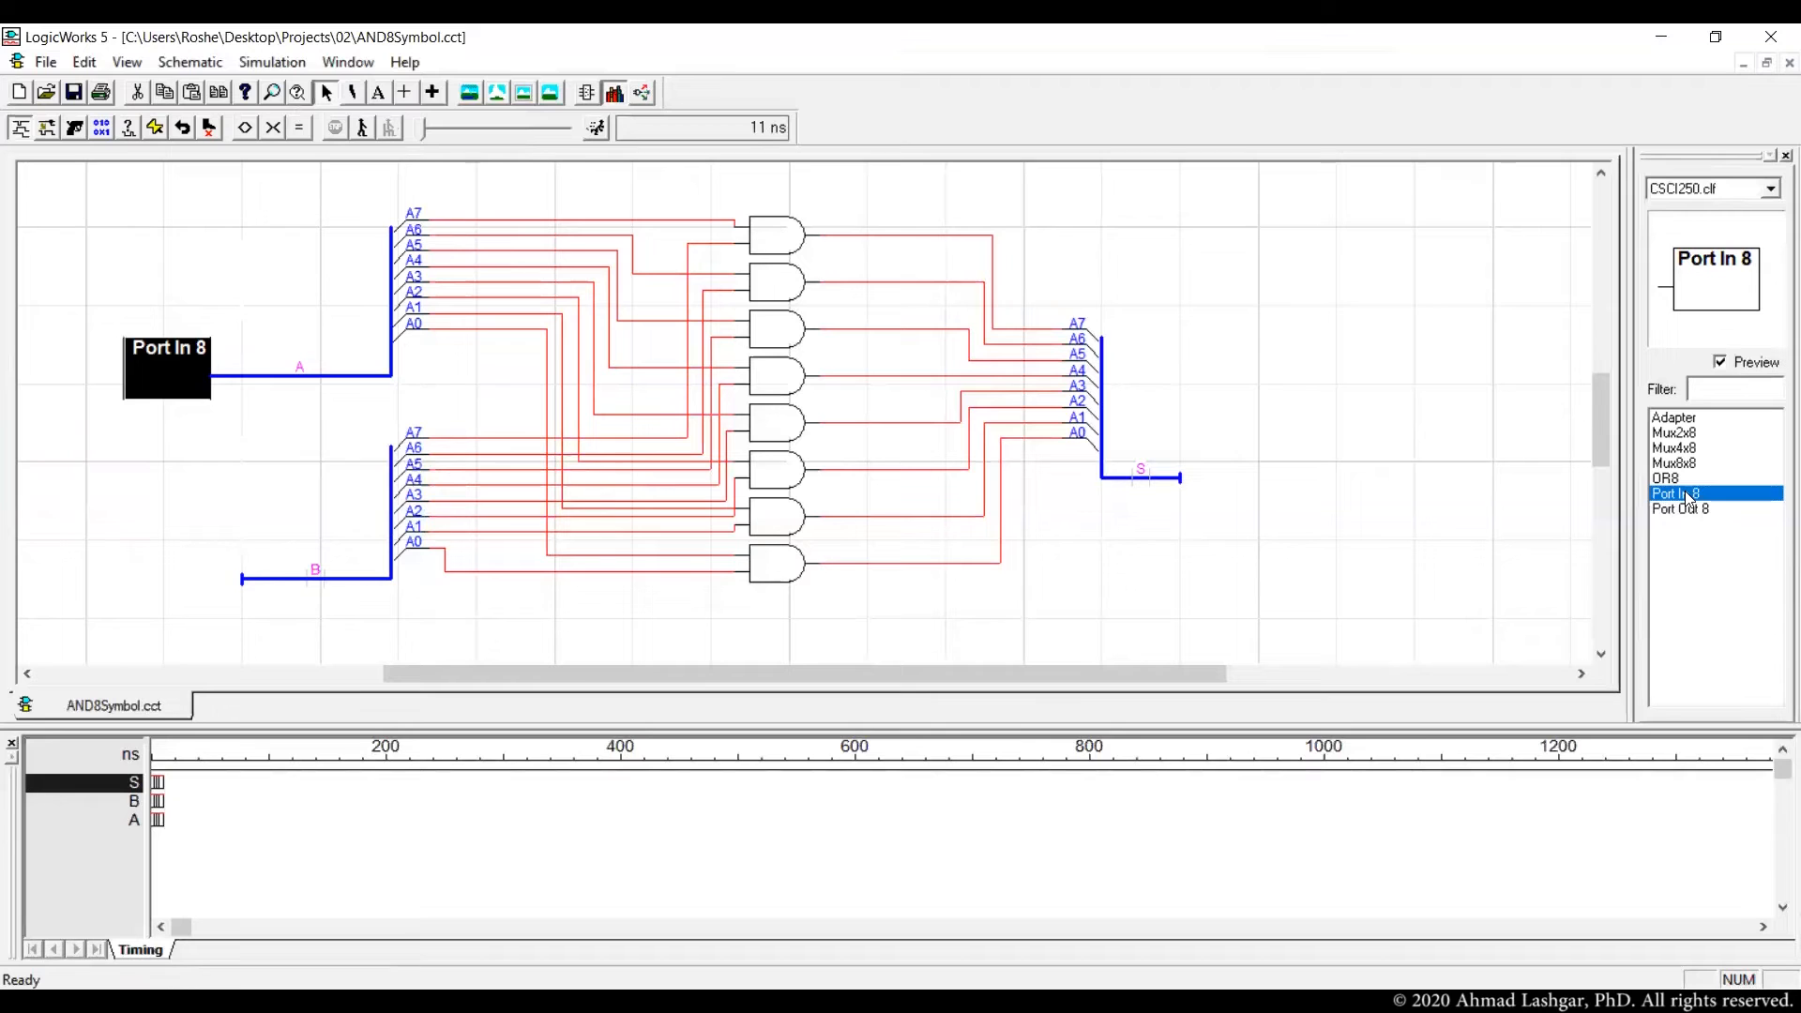
- Attach a second Port In 8 part to the free end of bus B
{"action": "left_click", "coordinate": [1679, 494]}
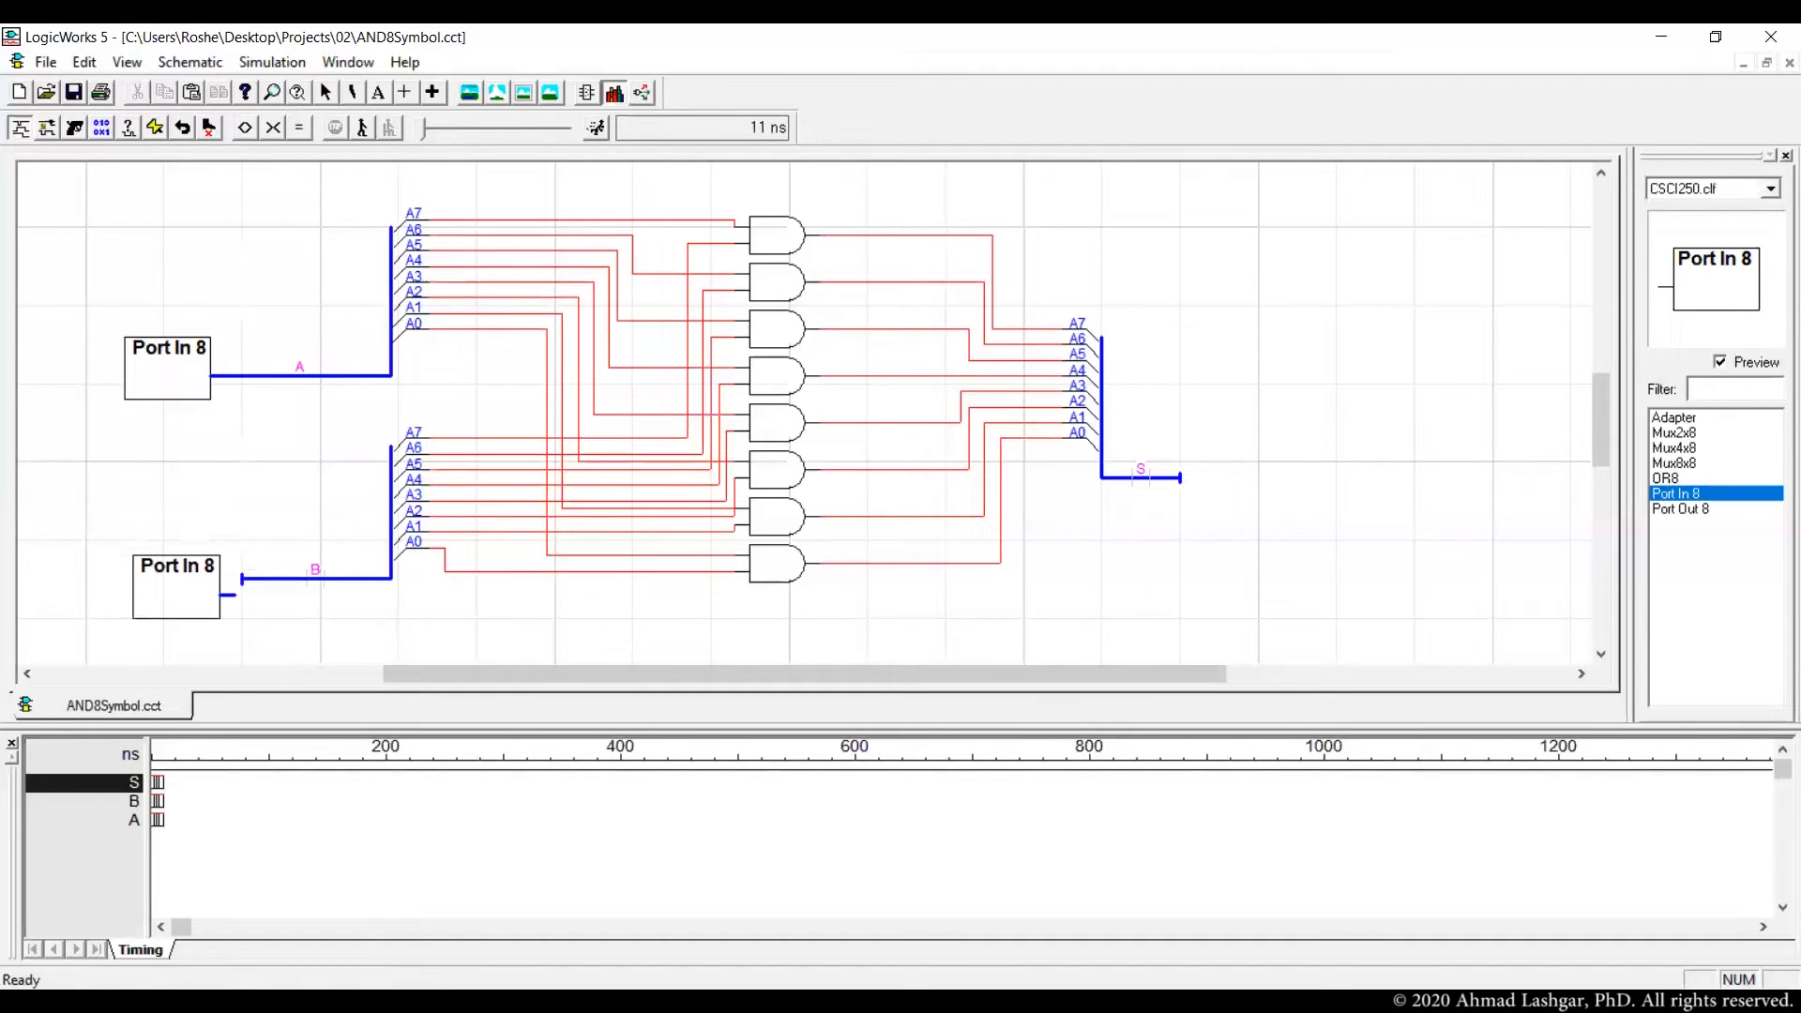
{"action": "left_click", "coordinate": [161, 546]}
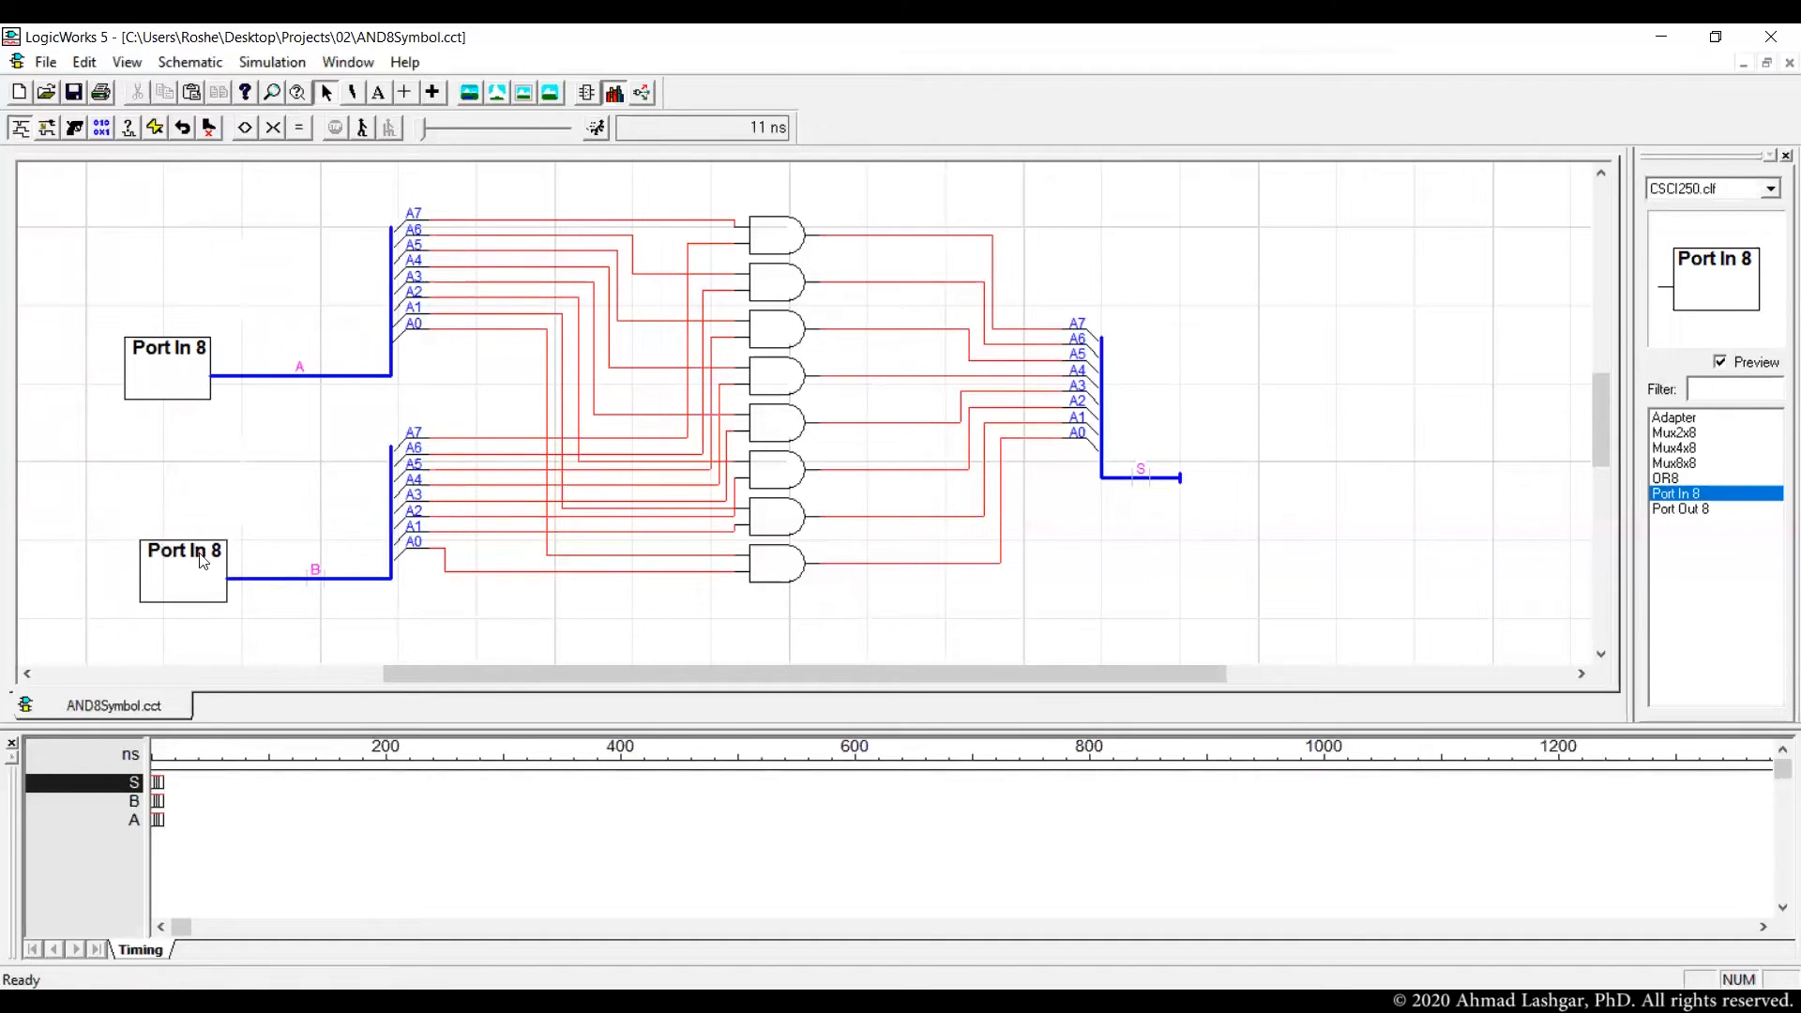
- Place a Port Out 8 part beside bus S, flip it horizontally and connect its pin to the bus's free end
{"action": "left_click", "coordinate": [1679, 509]}
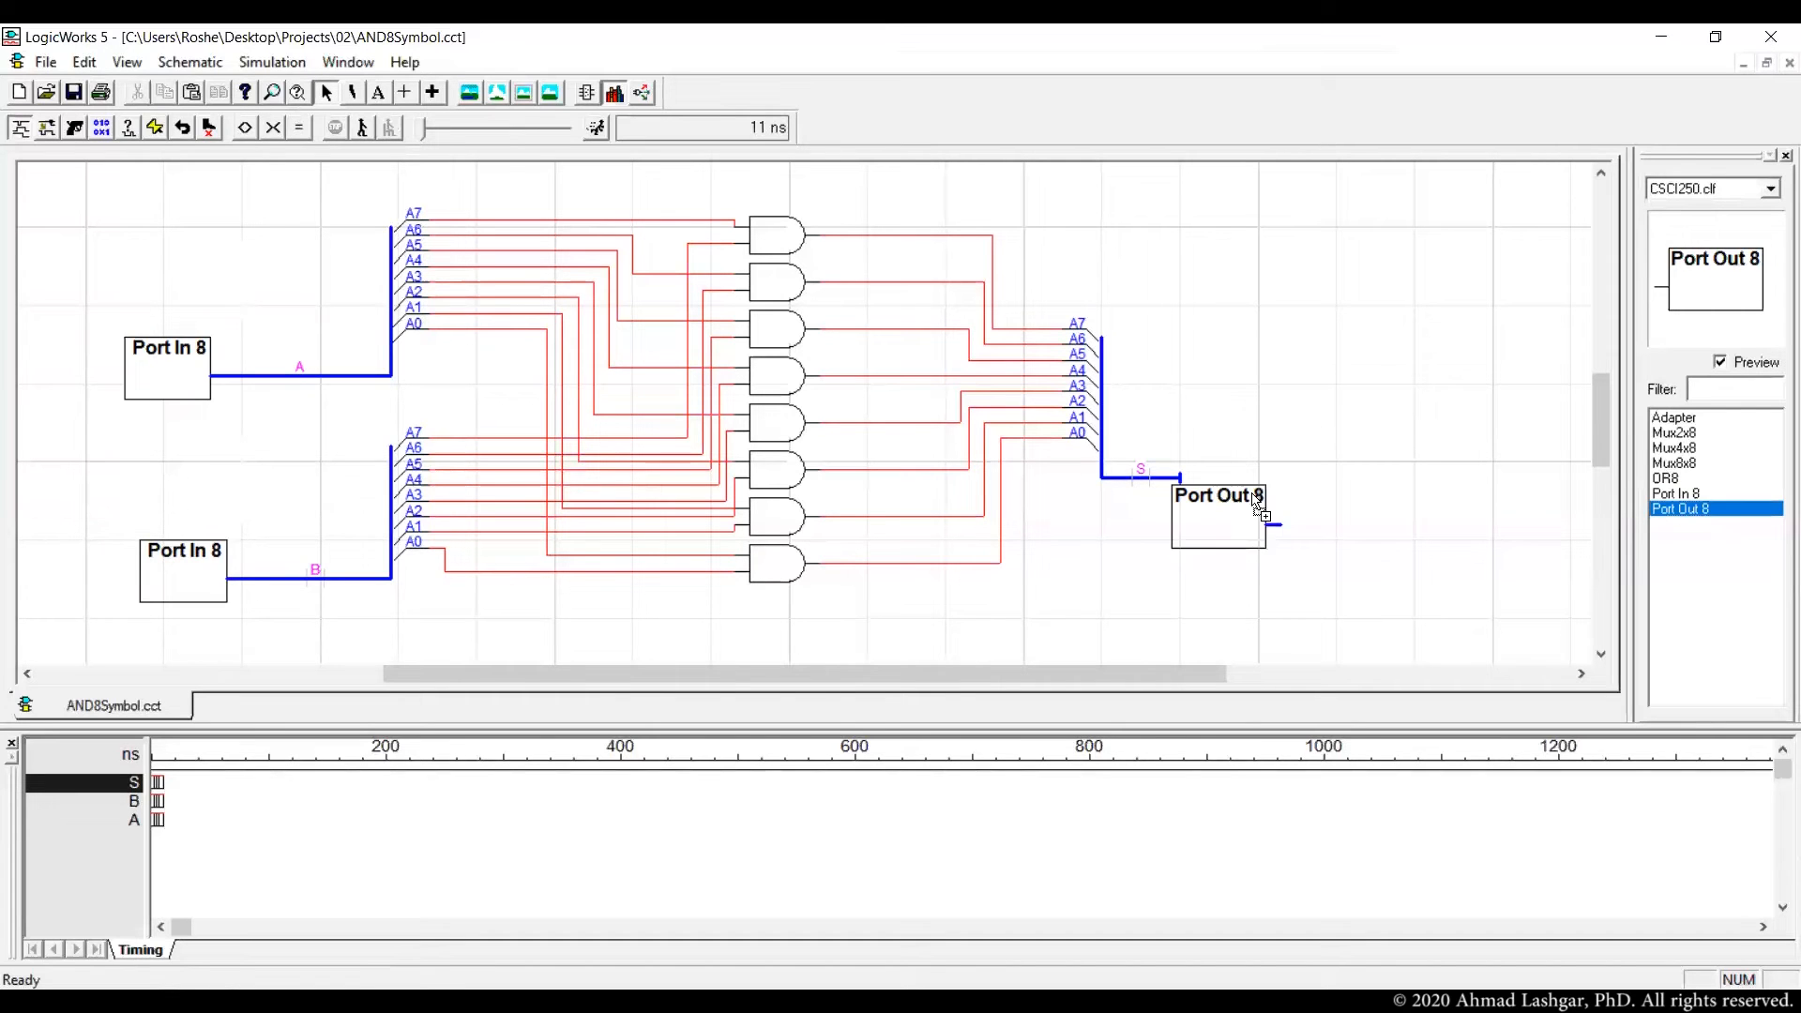
{"action": "right_click", "coordinate": [1263, 486]}
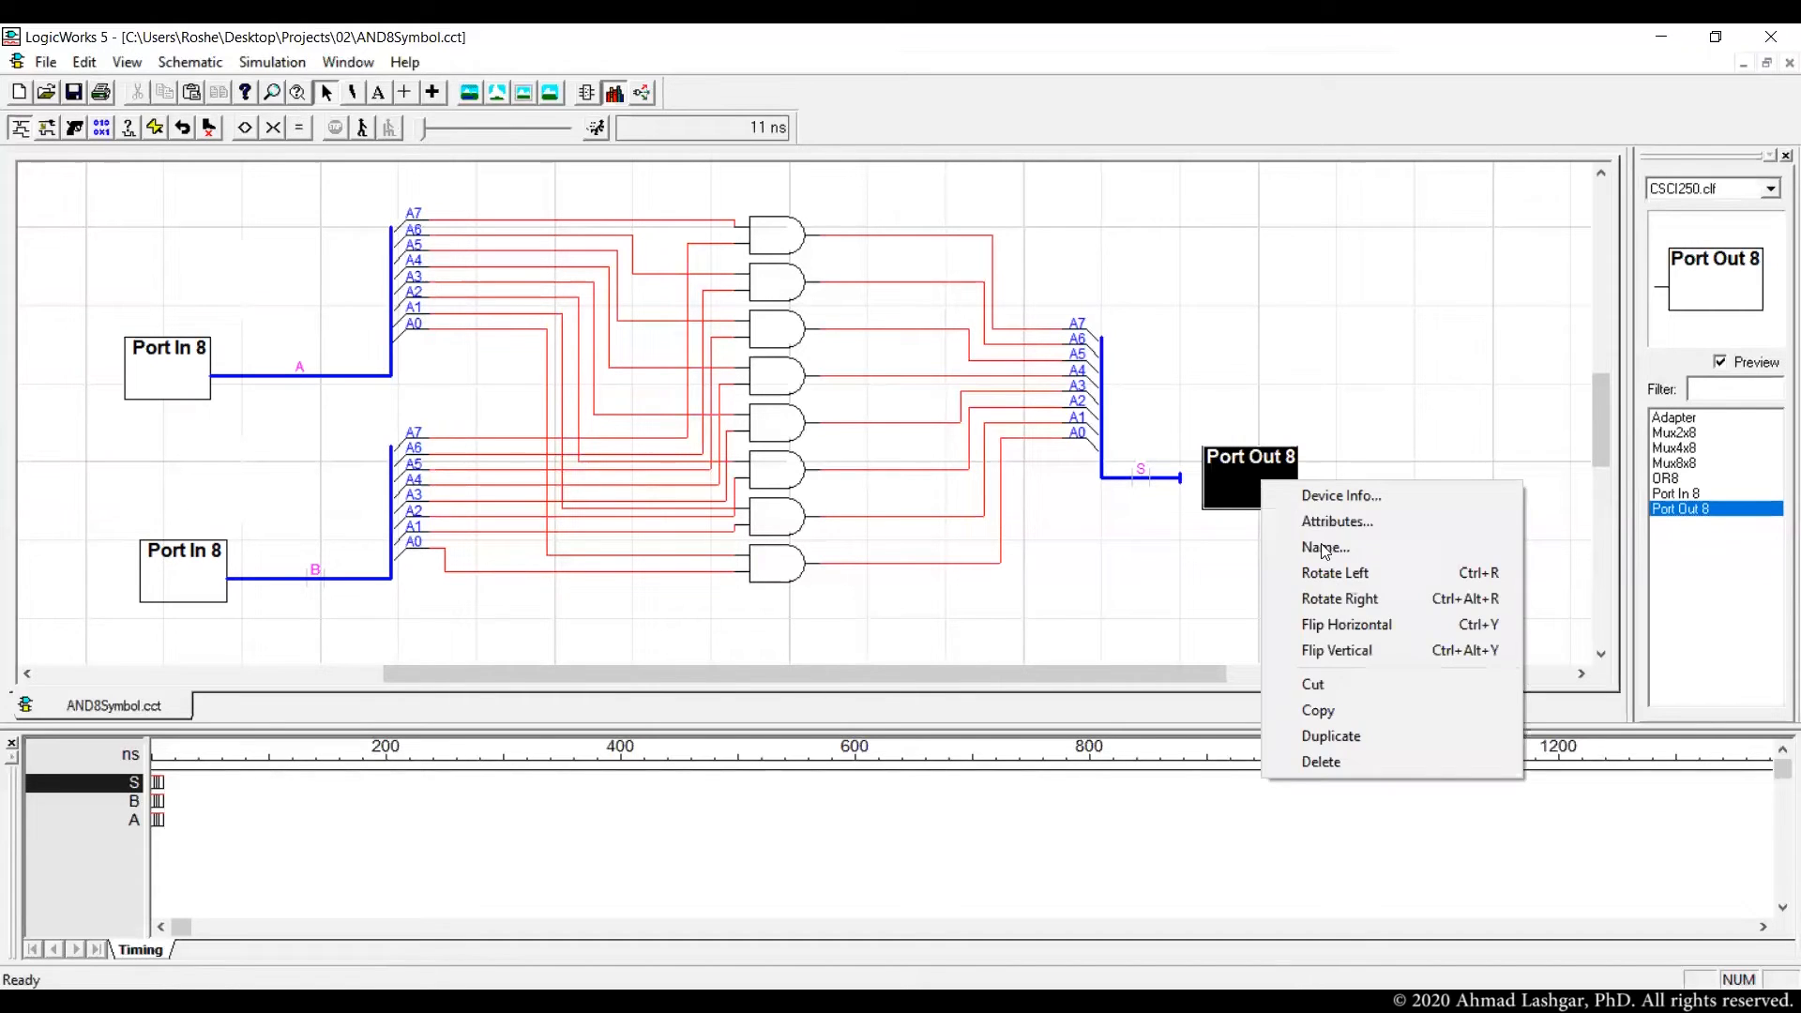
{"action": "left_click", "coordinate": [1371, 622]}
{"action": "key", "text": "Up"}
{"action": "key", "text": "Left"}
{"action": "key", "text": "Left"}
{"action": "key", "text": "Left"}
{"action": "key", "text": "Right"}
{"action": "key", "text": "Right"}
{"action": "left_click", "coordinate": [1167, 588]}
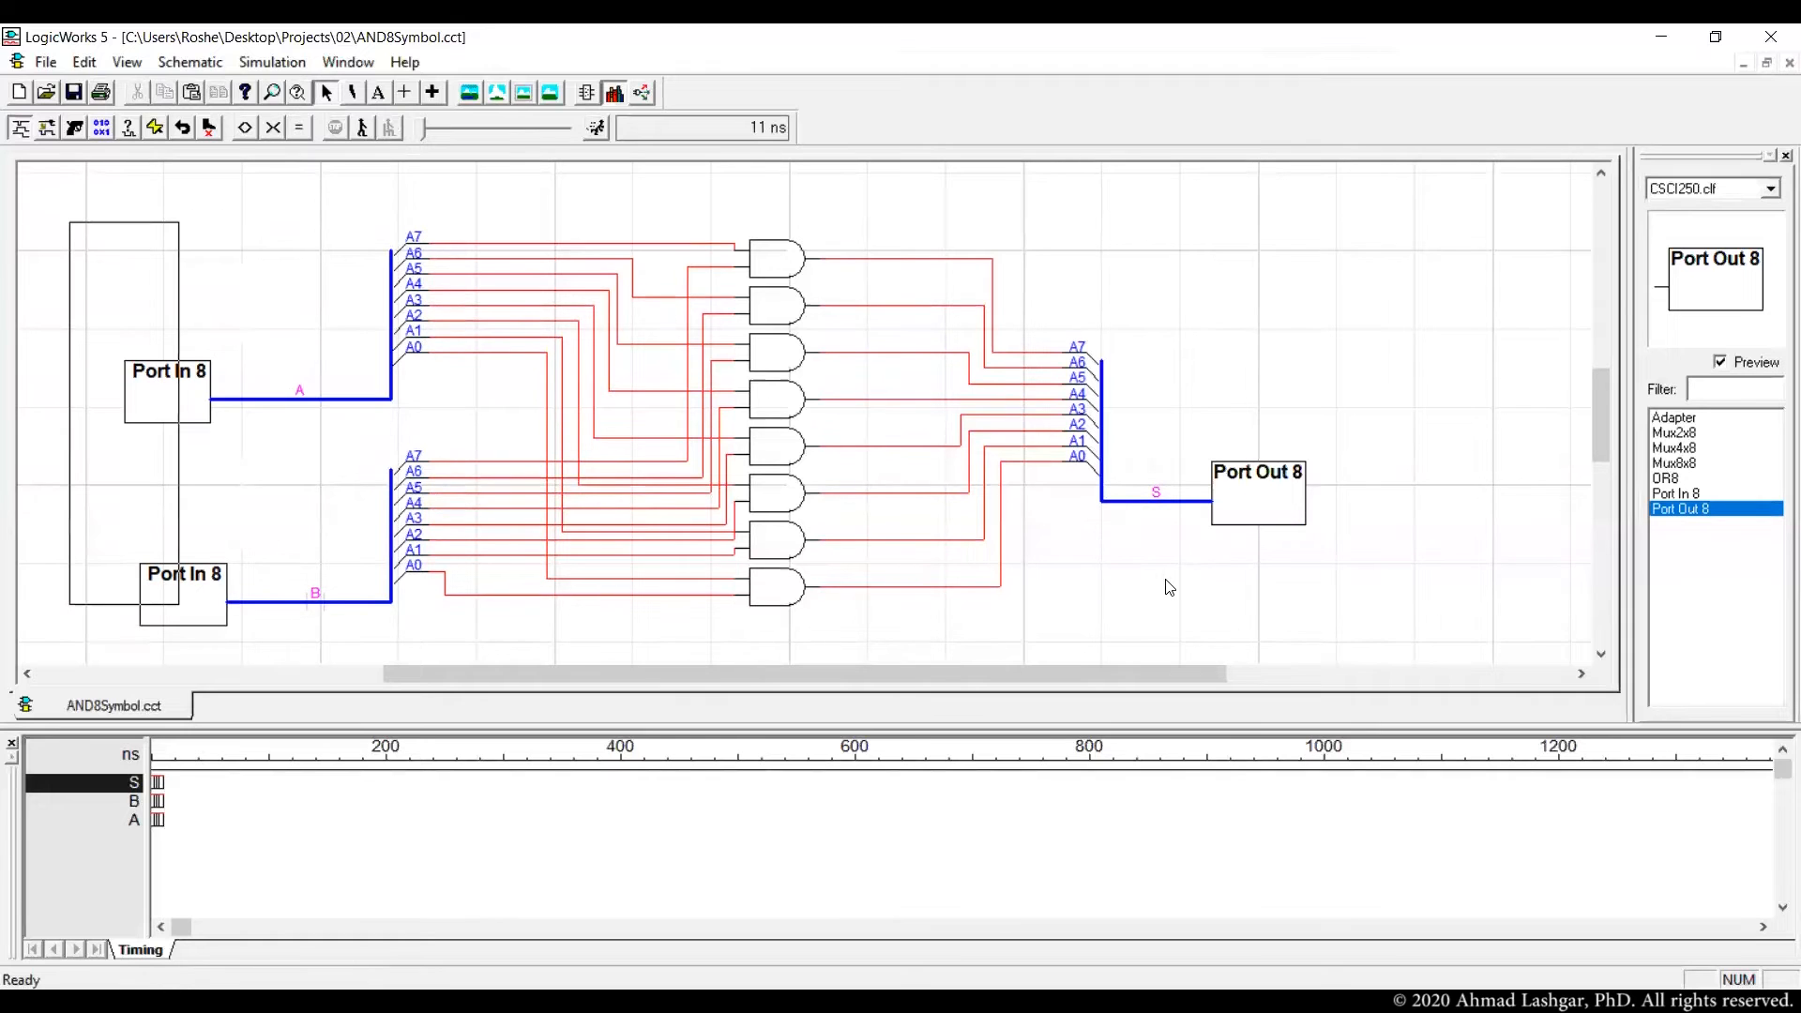
- Try to save the AND8Symbol circuit with its three port connectors attached
{"action": "left_click", "coordinate": [45, 62]}
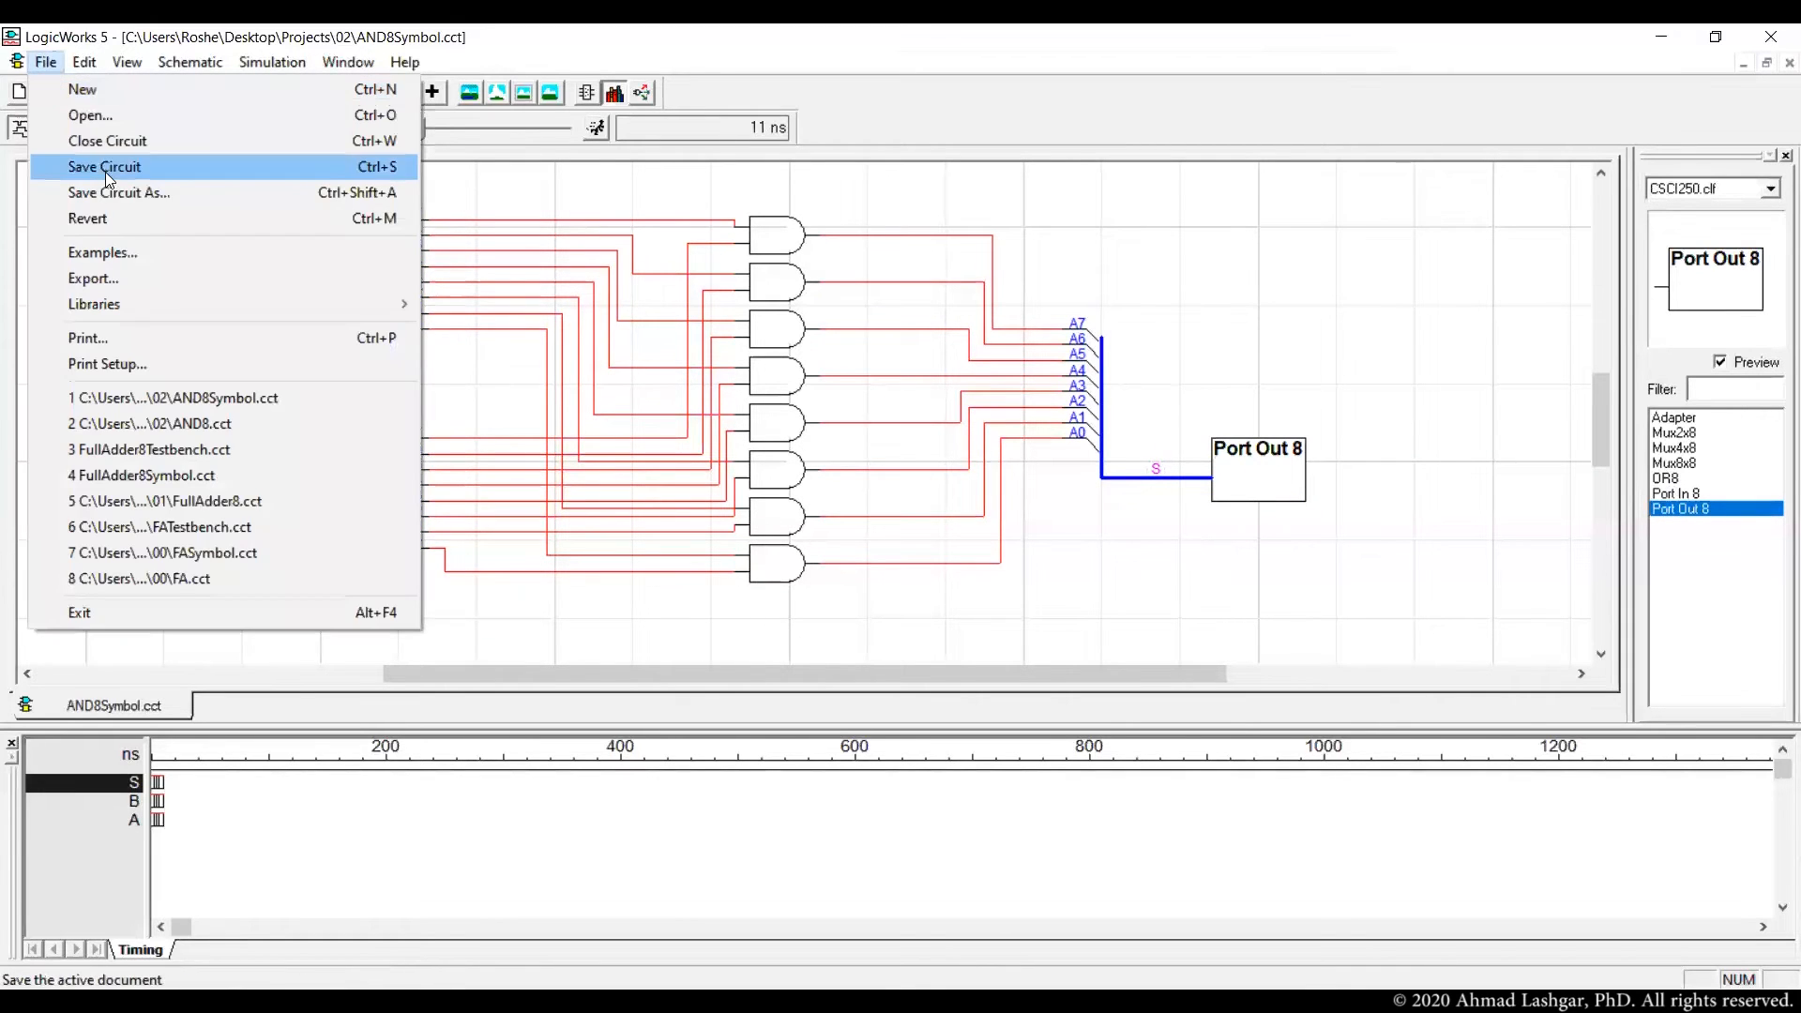
{"action": "left_click", "coordinate": [153, 171]}
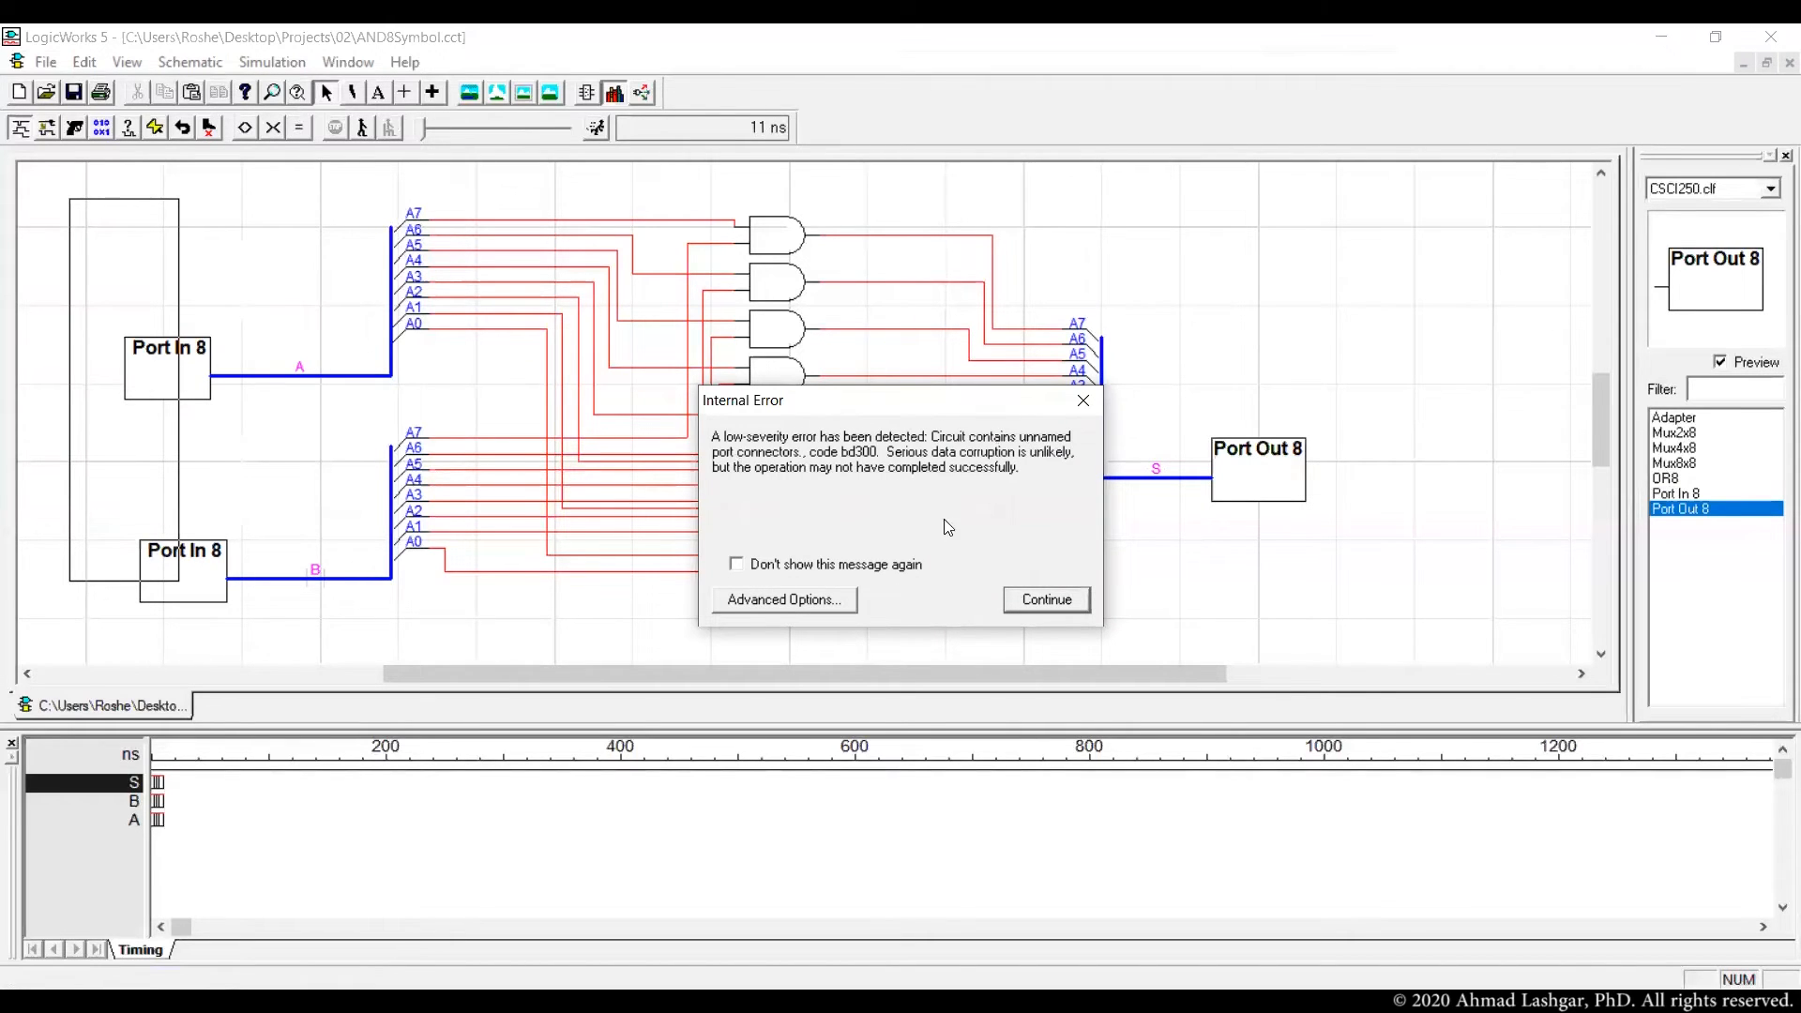
{"action": "left_click", "coordinate": [1064, 596]}
- Name the Port In 8 connector on bus A as A and the one on bus B as B
{"action": "right_click", "coordinate": [195, 371]}
{"action": "left_click", "coordinate": [277, 434]}
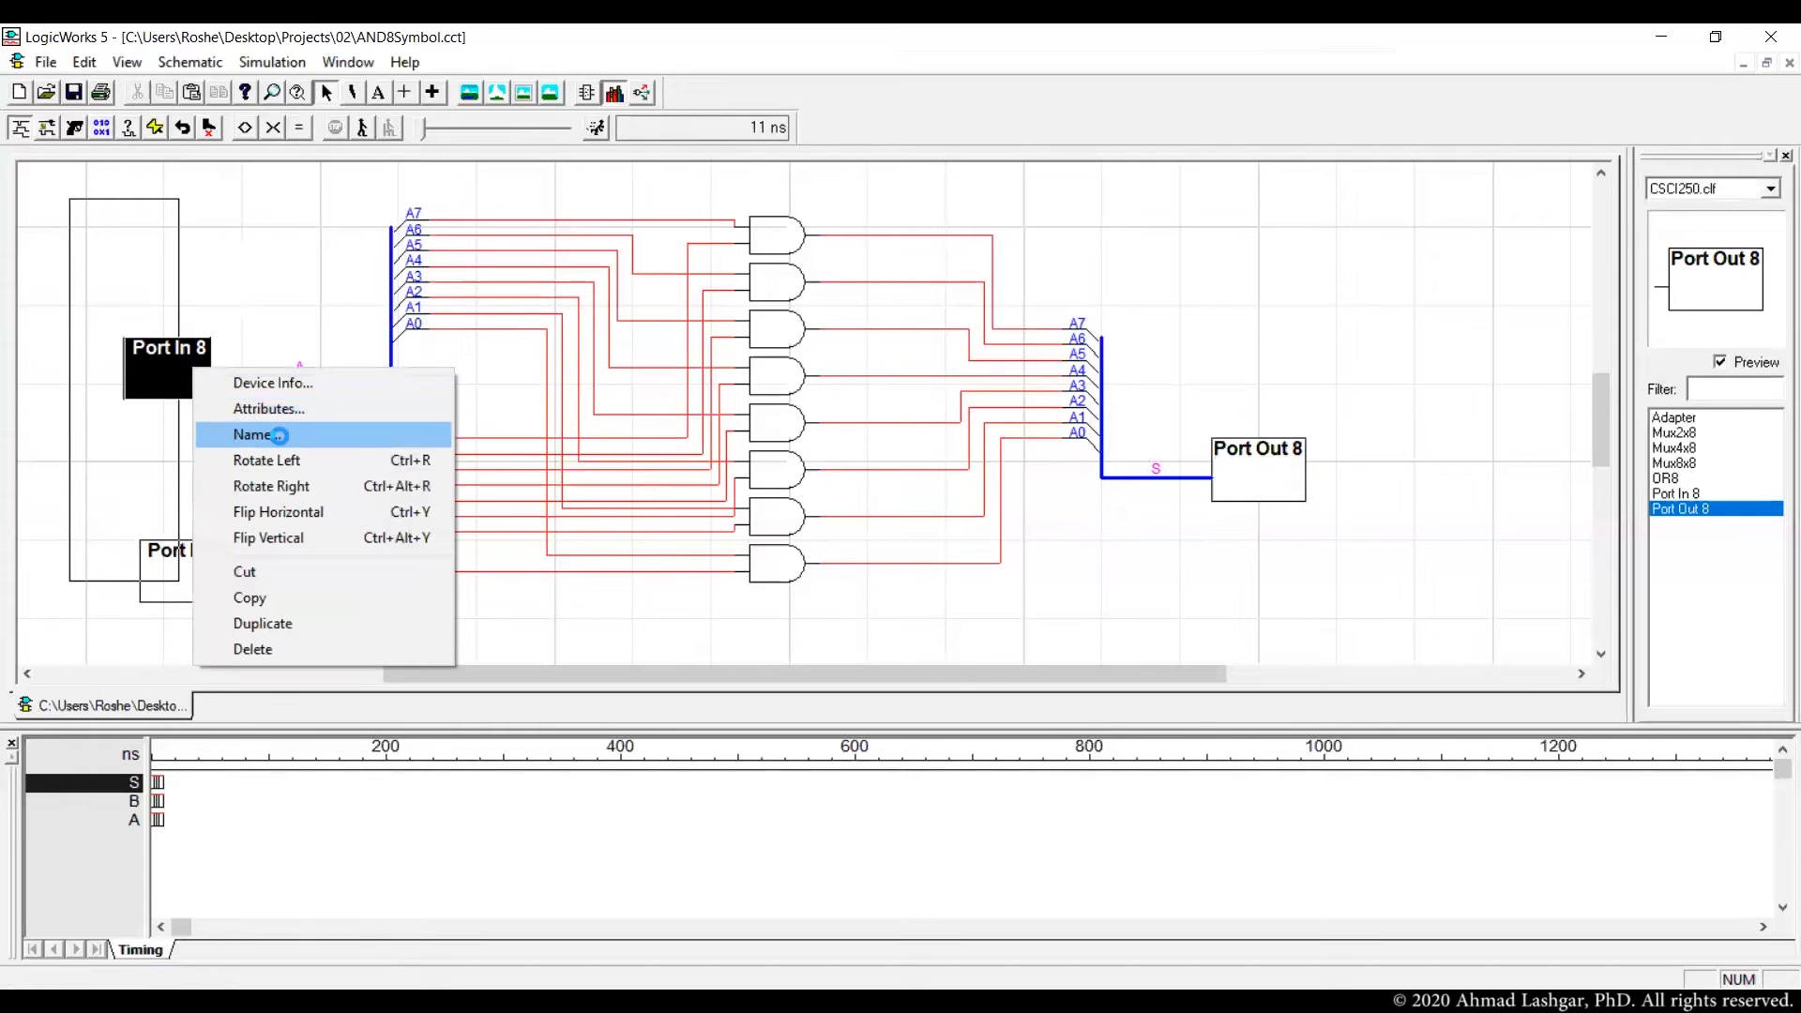
{"action": "type", "text": "A"}
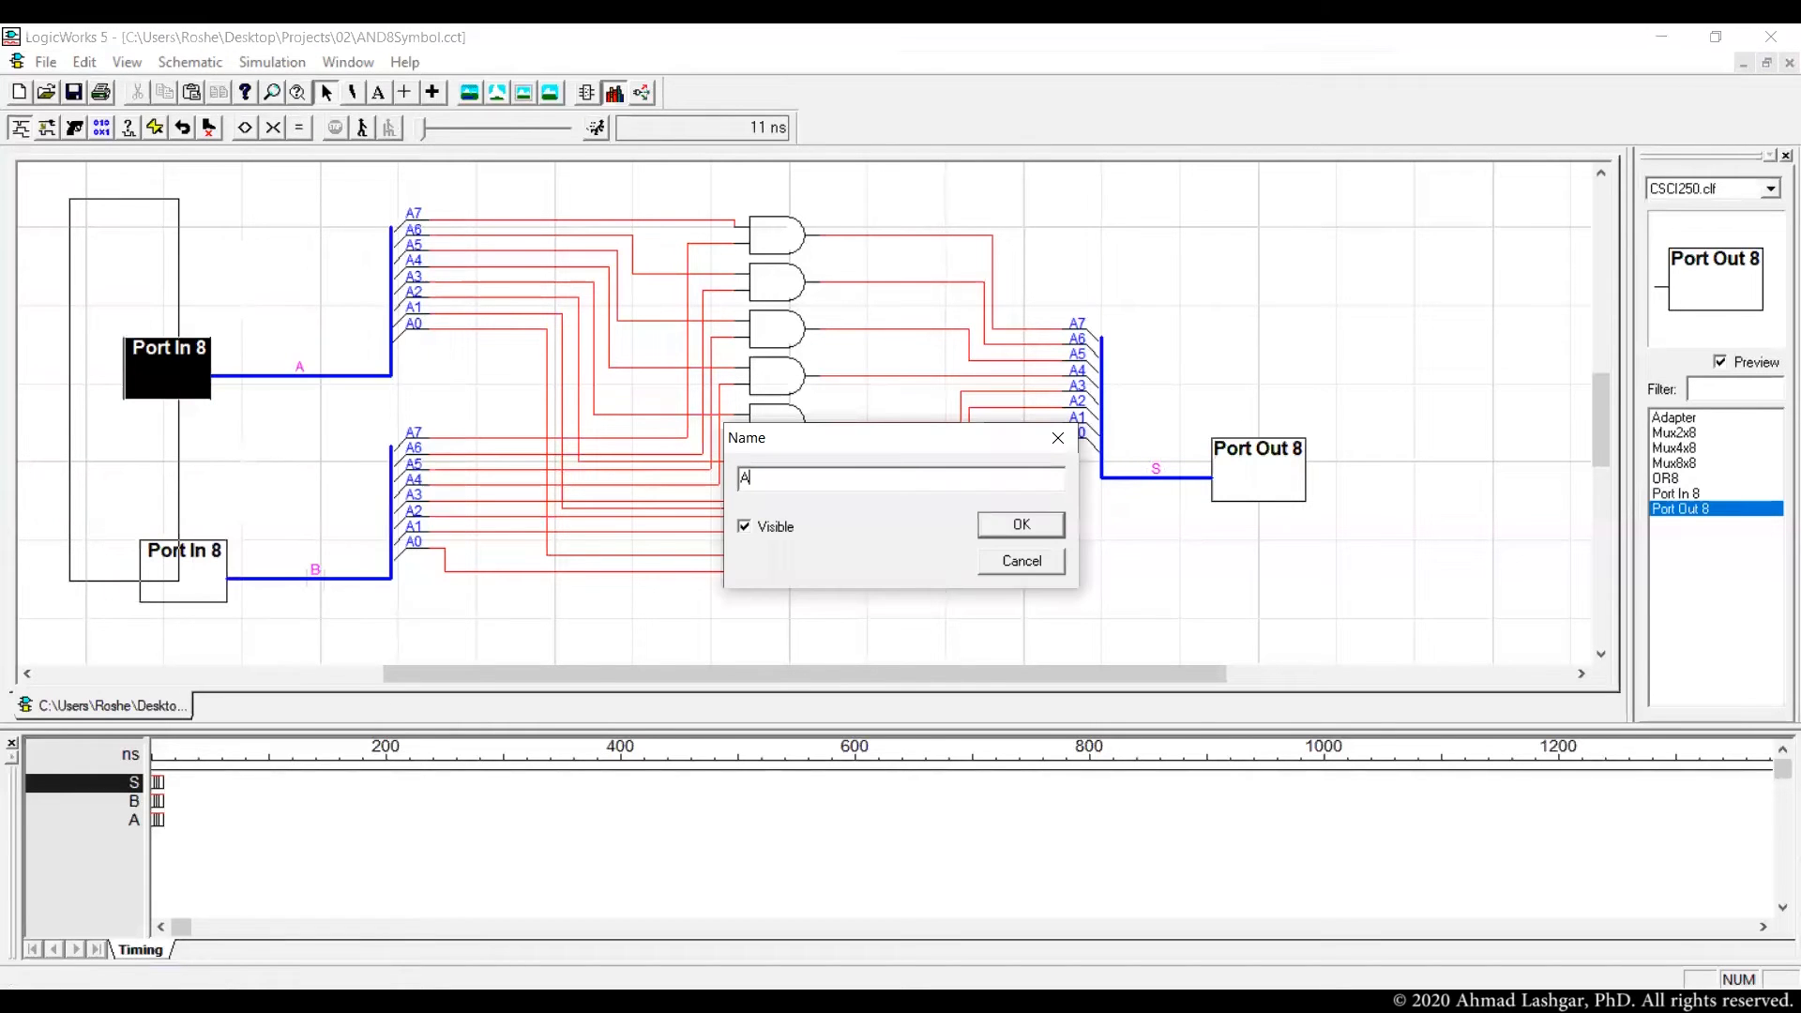
{"action": "key", "text": "Return"}
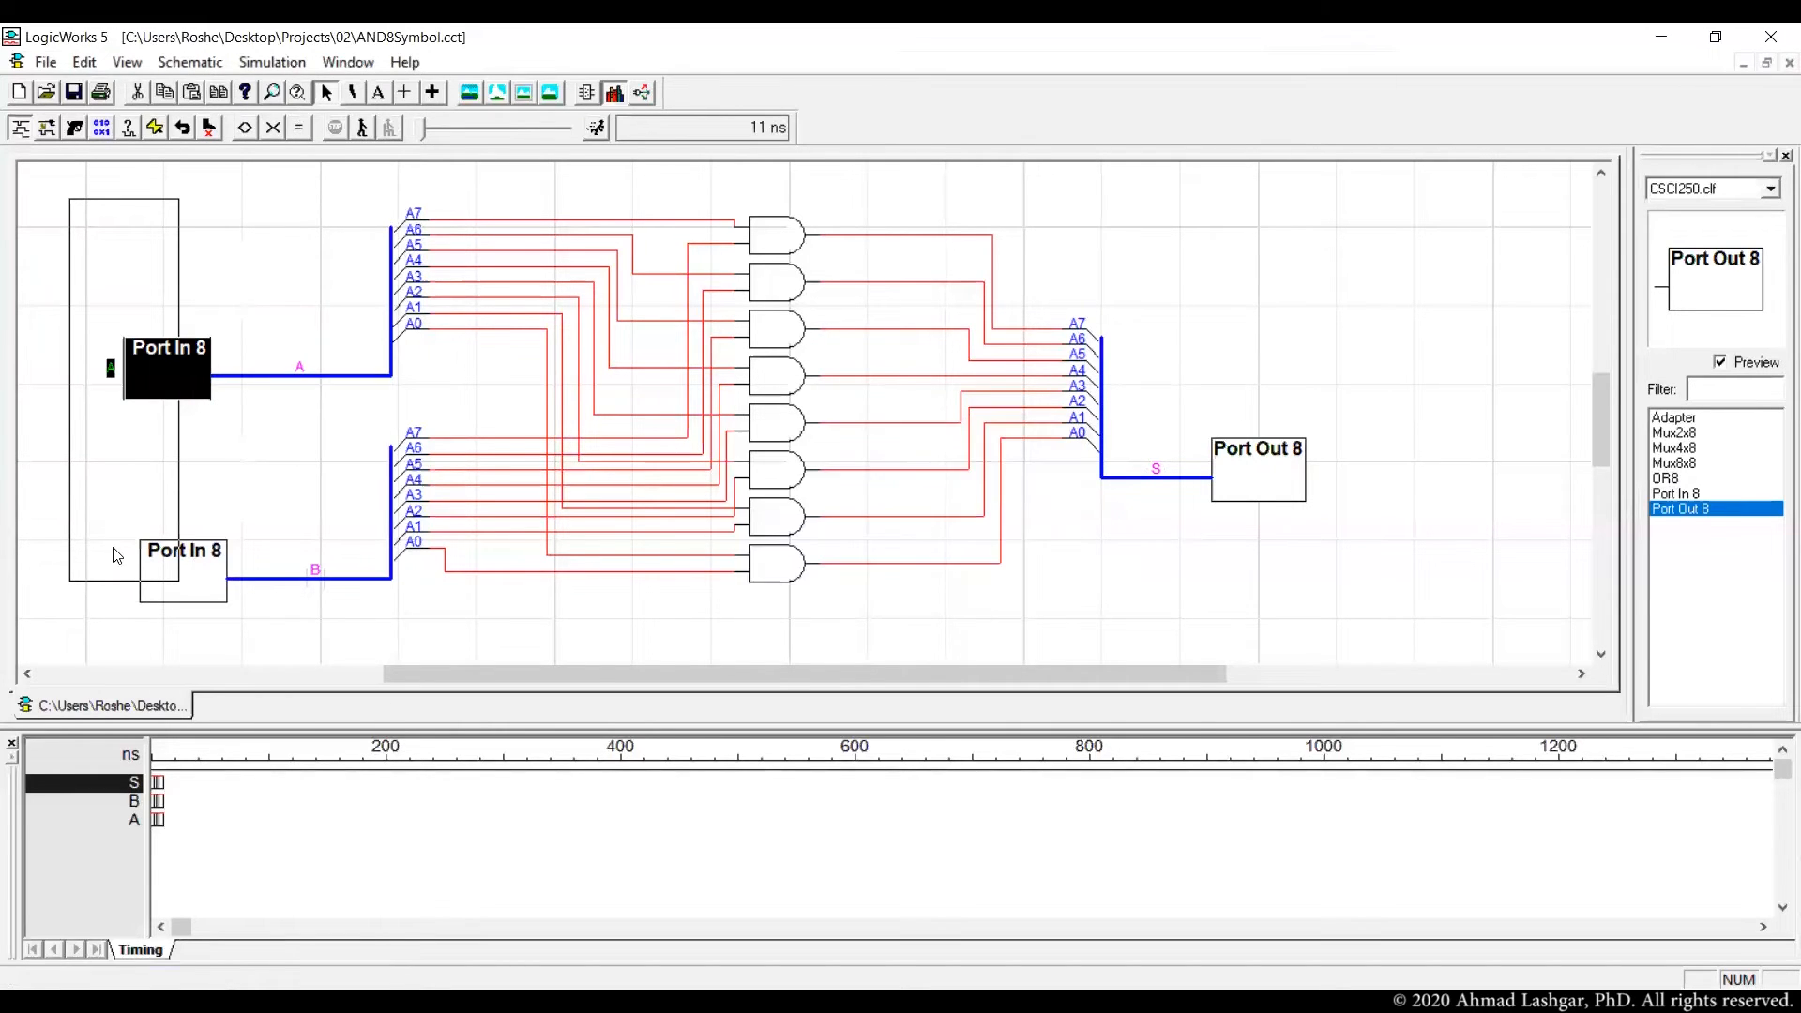
{"action": "right_click", "coordinate": [192, 565]}
{"action": "left_click", "coordinate": [274, 633]}
{"action": "type", "text": "B"}
{"action": "key", "text": "Return"}
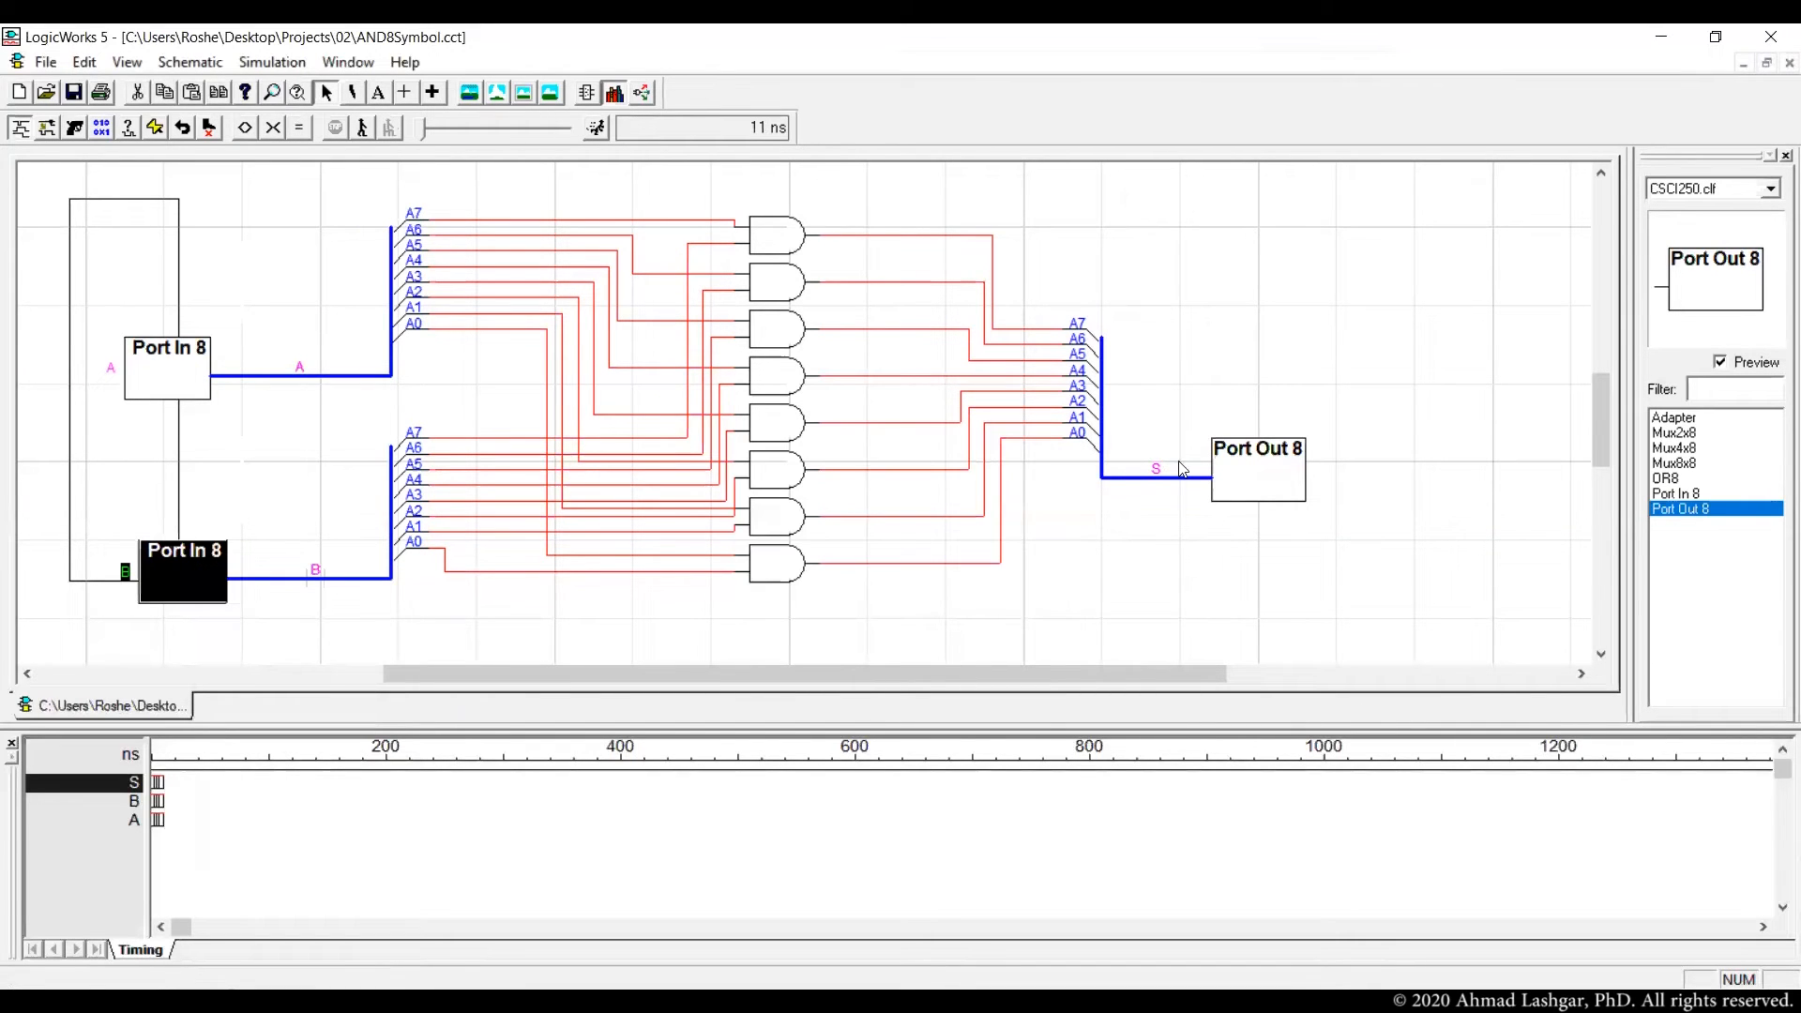
- Name the Port Out 8 connector S and save the circuit
{"action": "right_click", "coordinate": [1268, 462]}
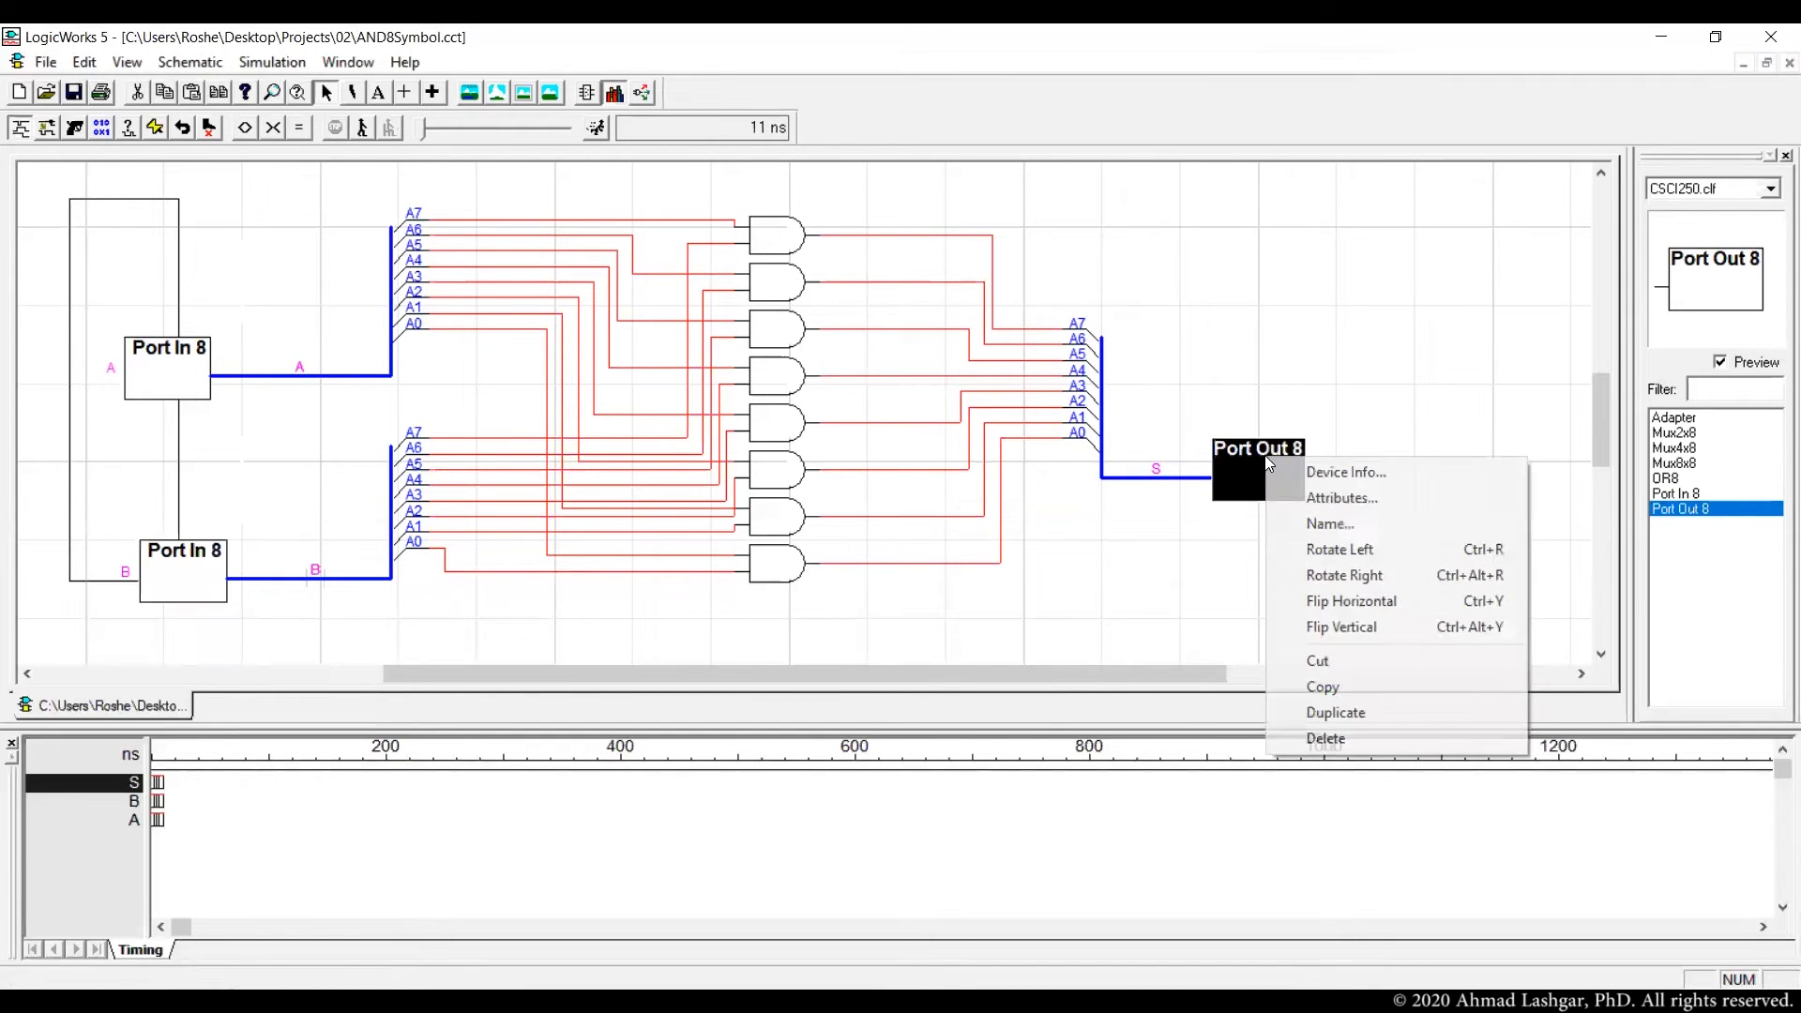
{"action": "left_click", "coordinate": [1339, 522]}
{"action": "type", "text": "S"}
{"action": "key", "text": "Return"}
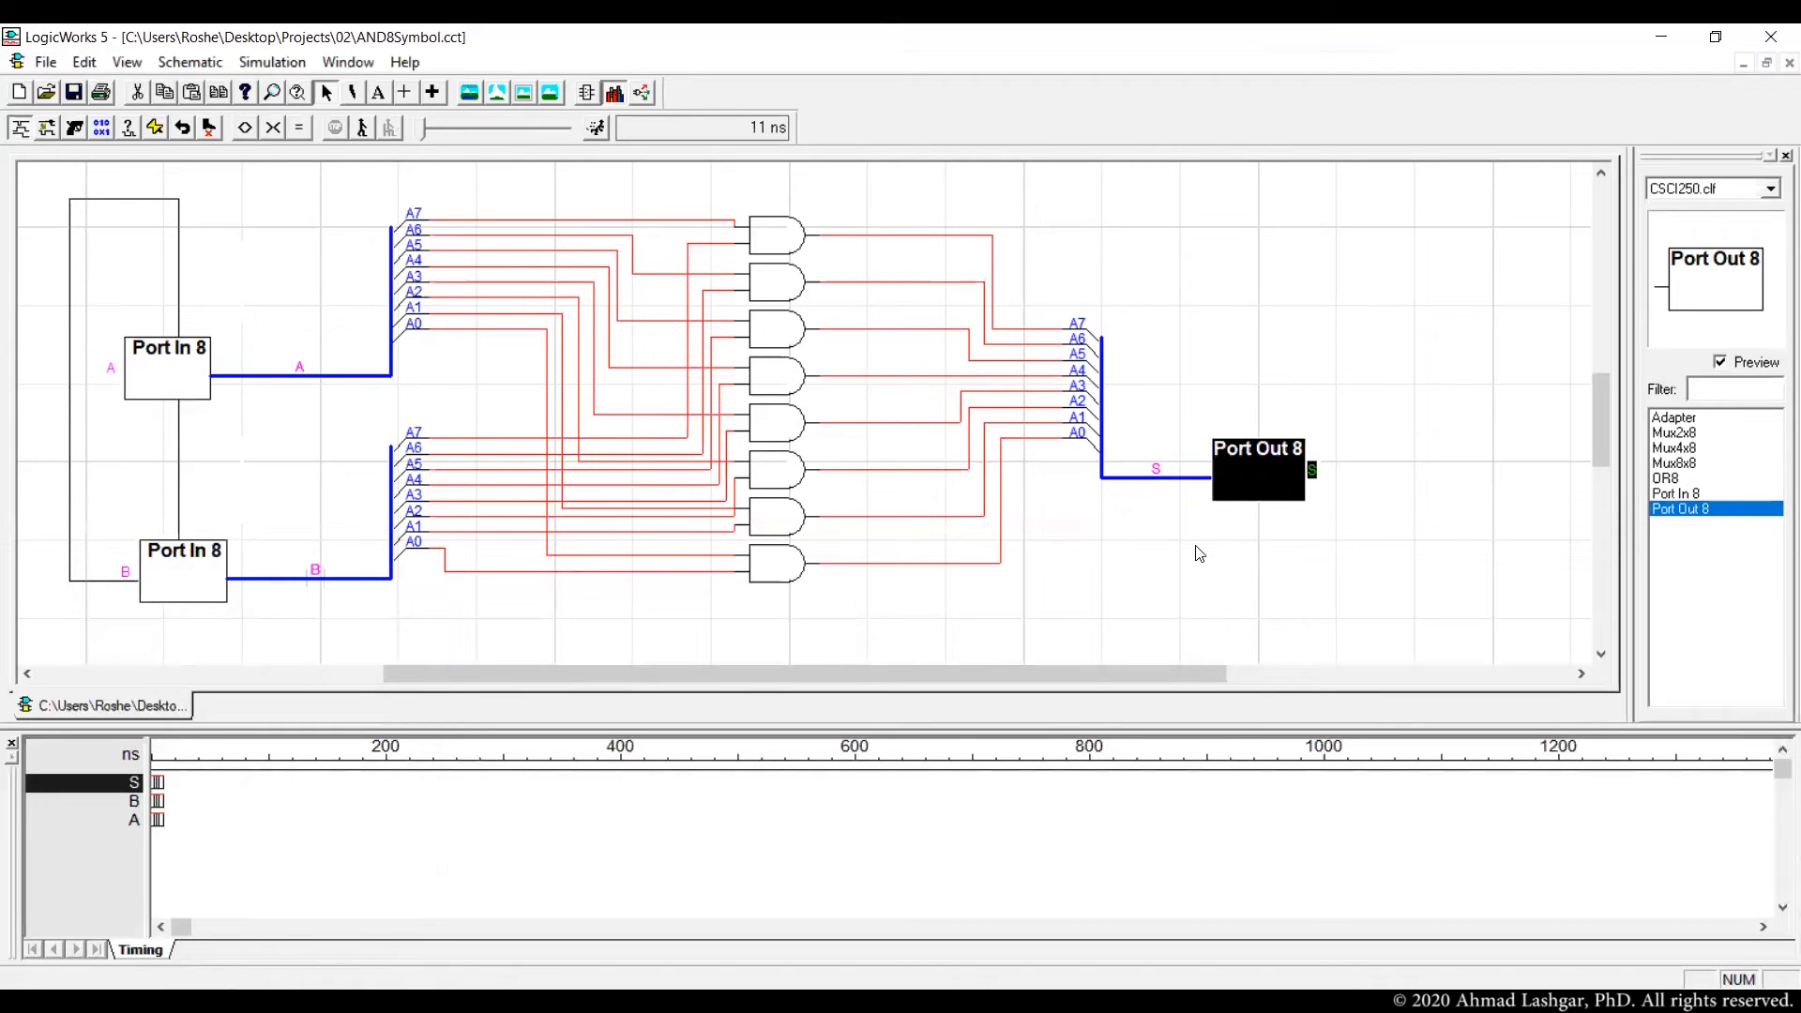
{"action": "left_click", "coordinate": [74, 94]}
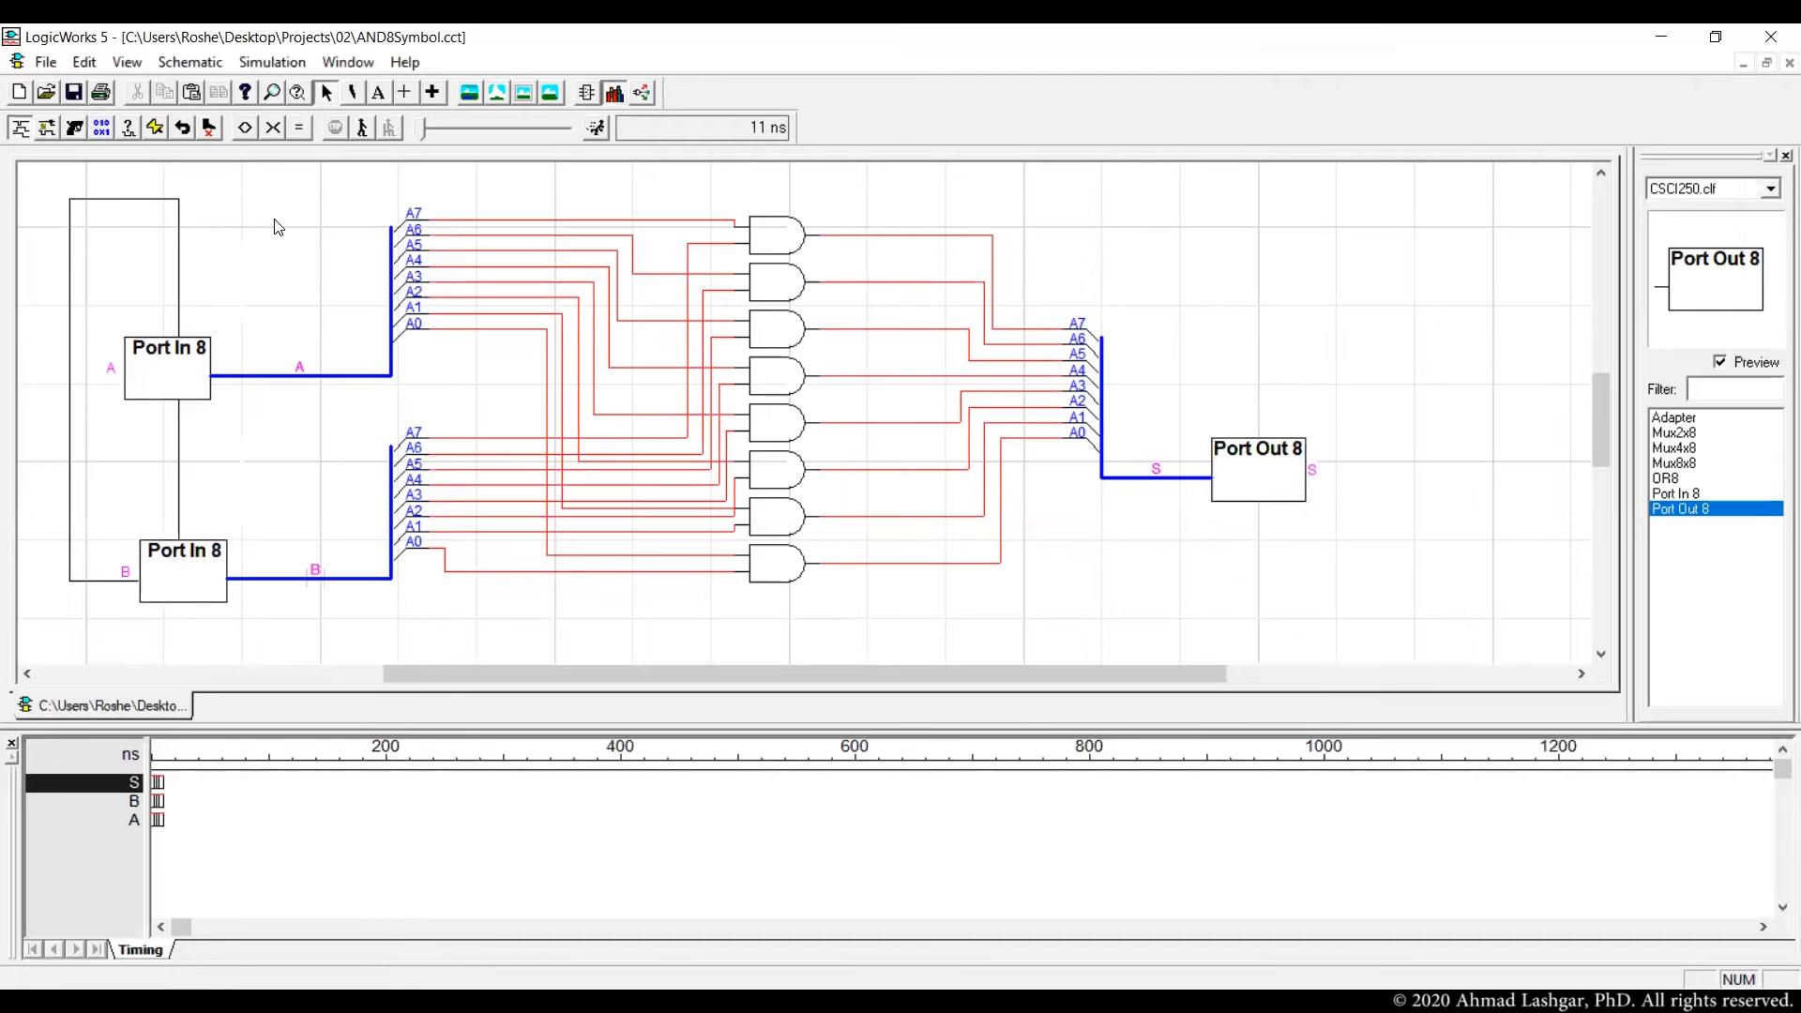
- Create a new Device Symbol document
{"action": "left_click", "coordinate": [44, 63]}
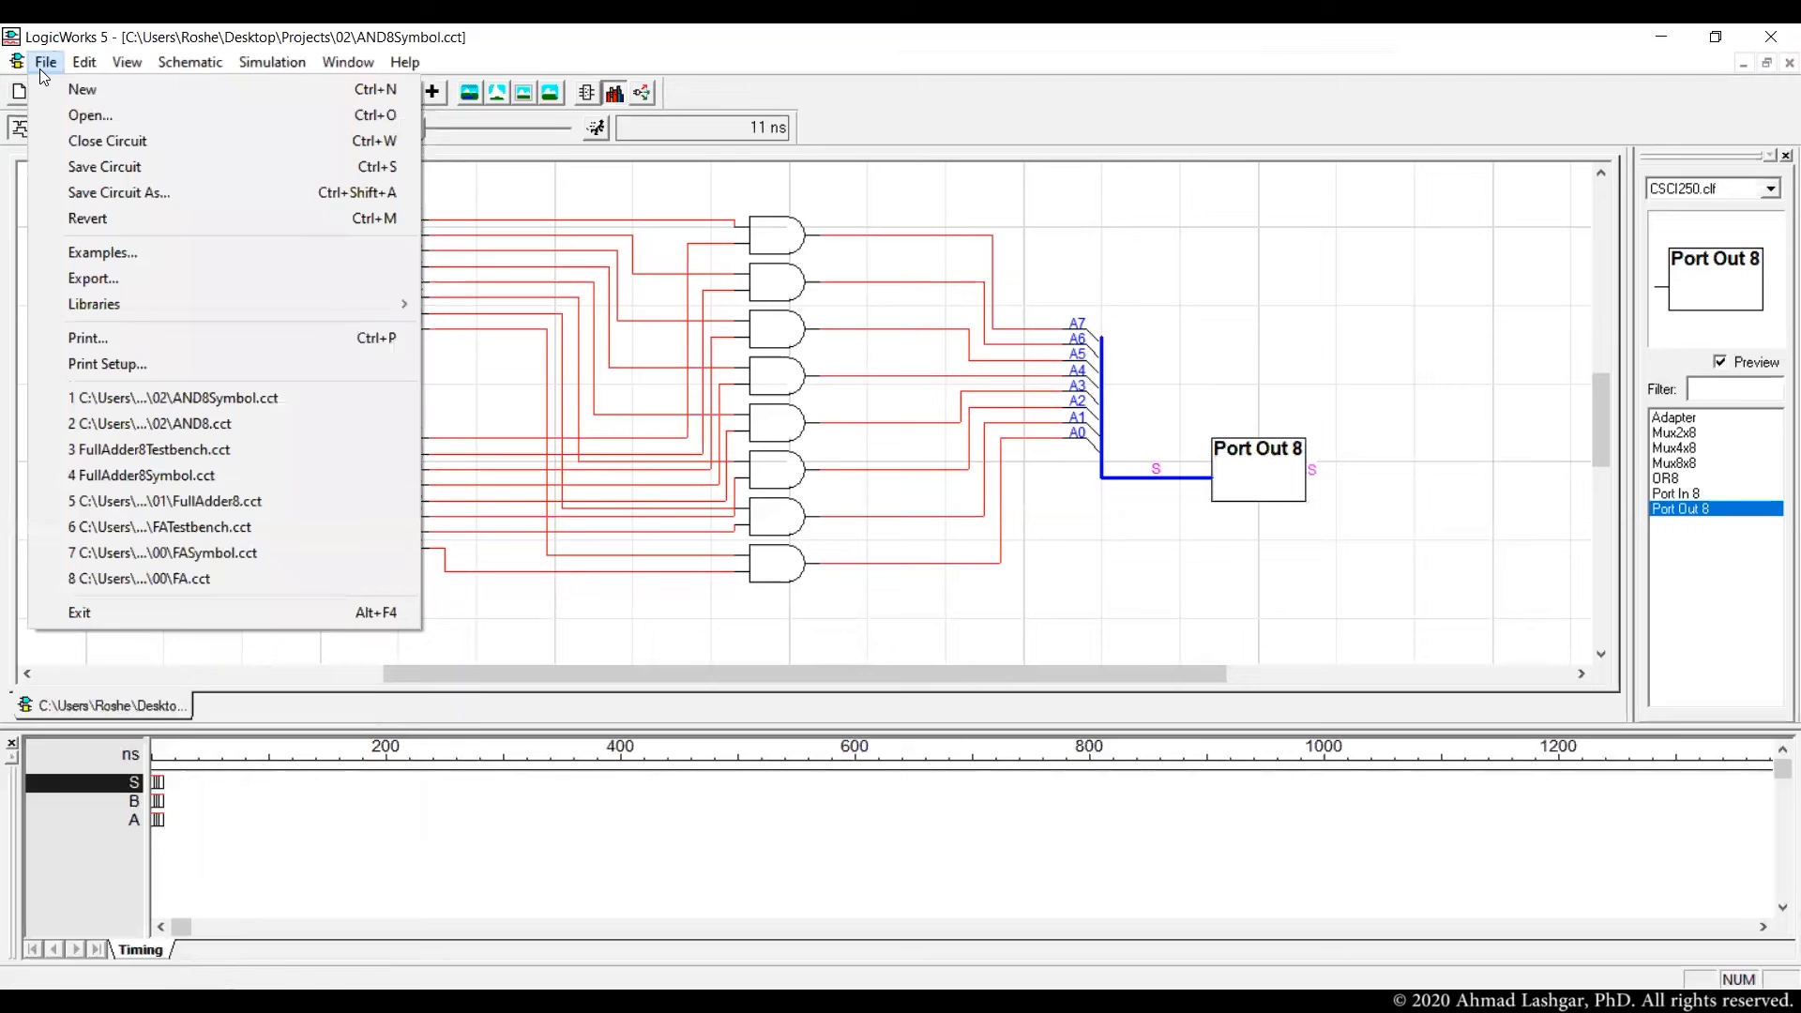
{"action": "left_click", "coordinate": [95, 93]}
{"action": "left_click", "coordinate": [116, 223]}
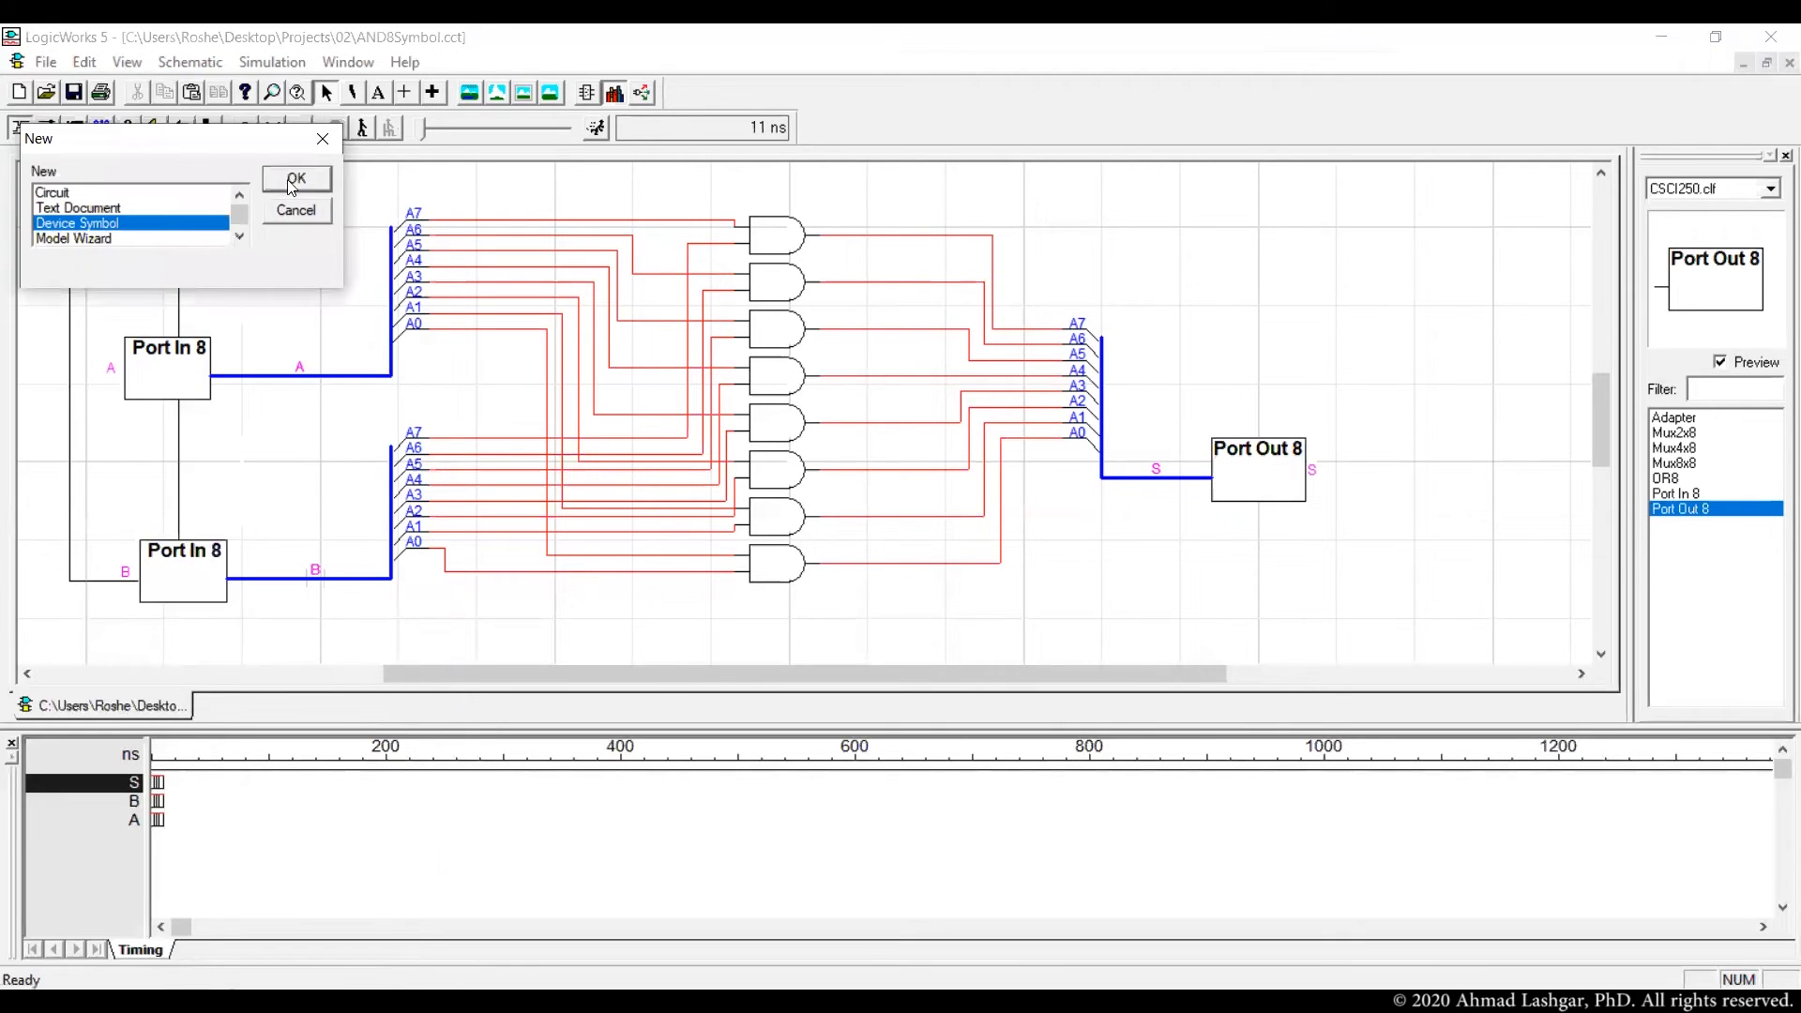
{"action": "left_click", "coordinate": [294, 179]}
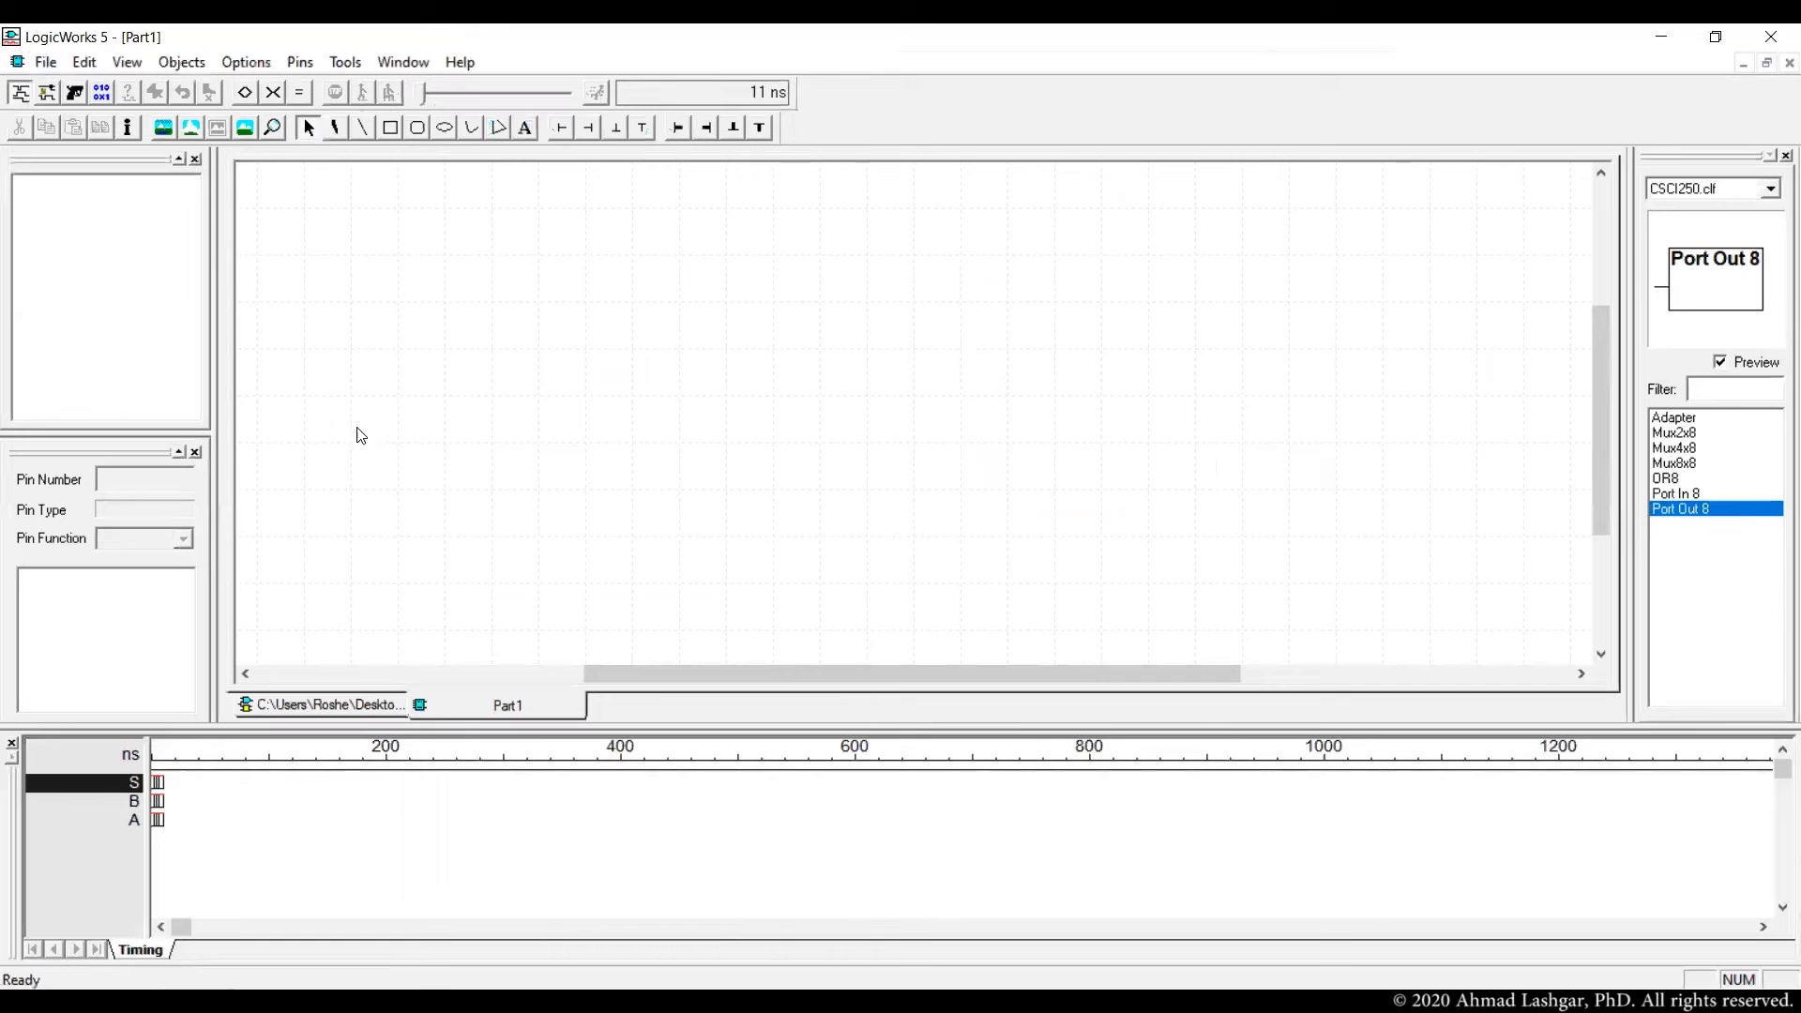
- Set the part type to a subcircuit symbol and attach the open circuit AND8Symbol.cct to it
{"action": "left_click", "coordinate": [249, 64]}
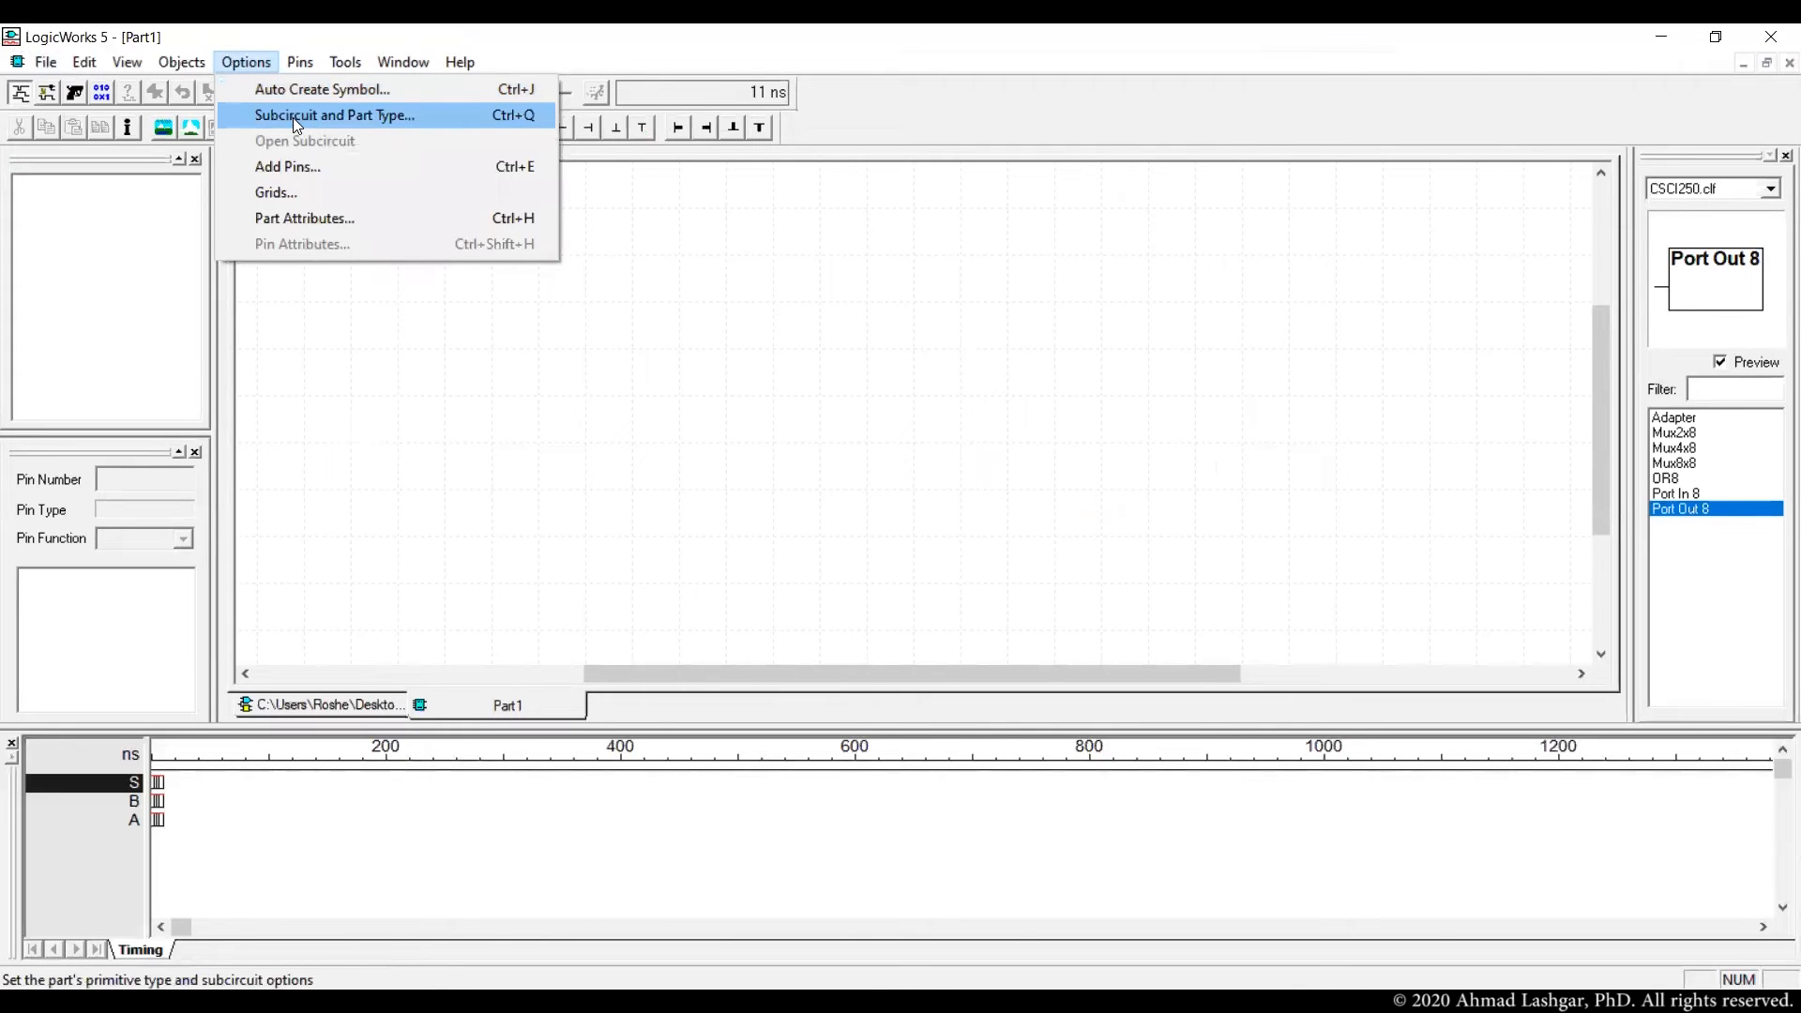
{"action": "left_click", "coordinate": [293, 116]}
{"action": "left_click", "coordinate": [804, 386]}
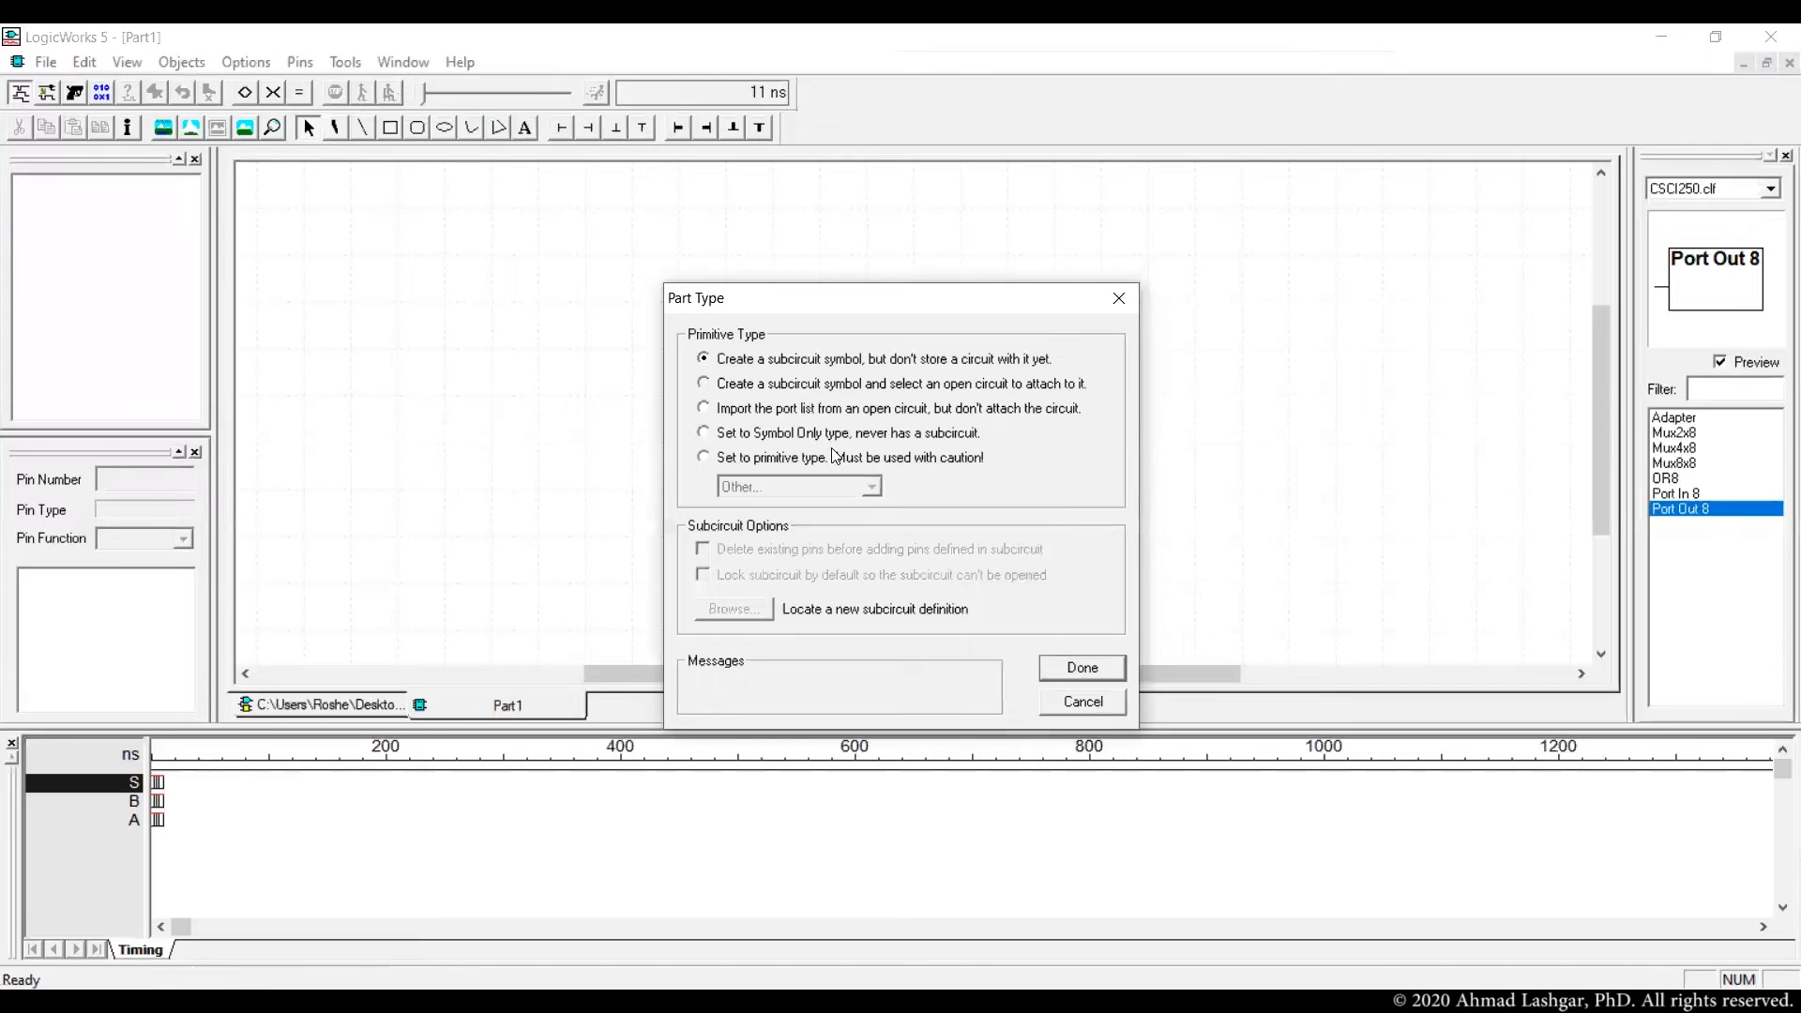
{"action": "left_click", "coordinate": [851, 457]}
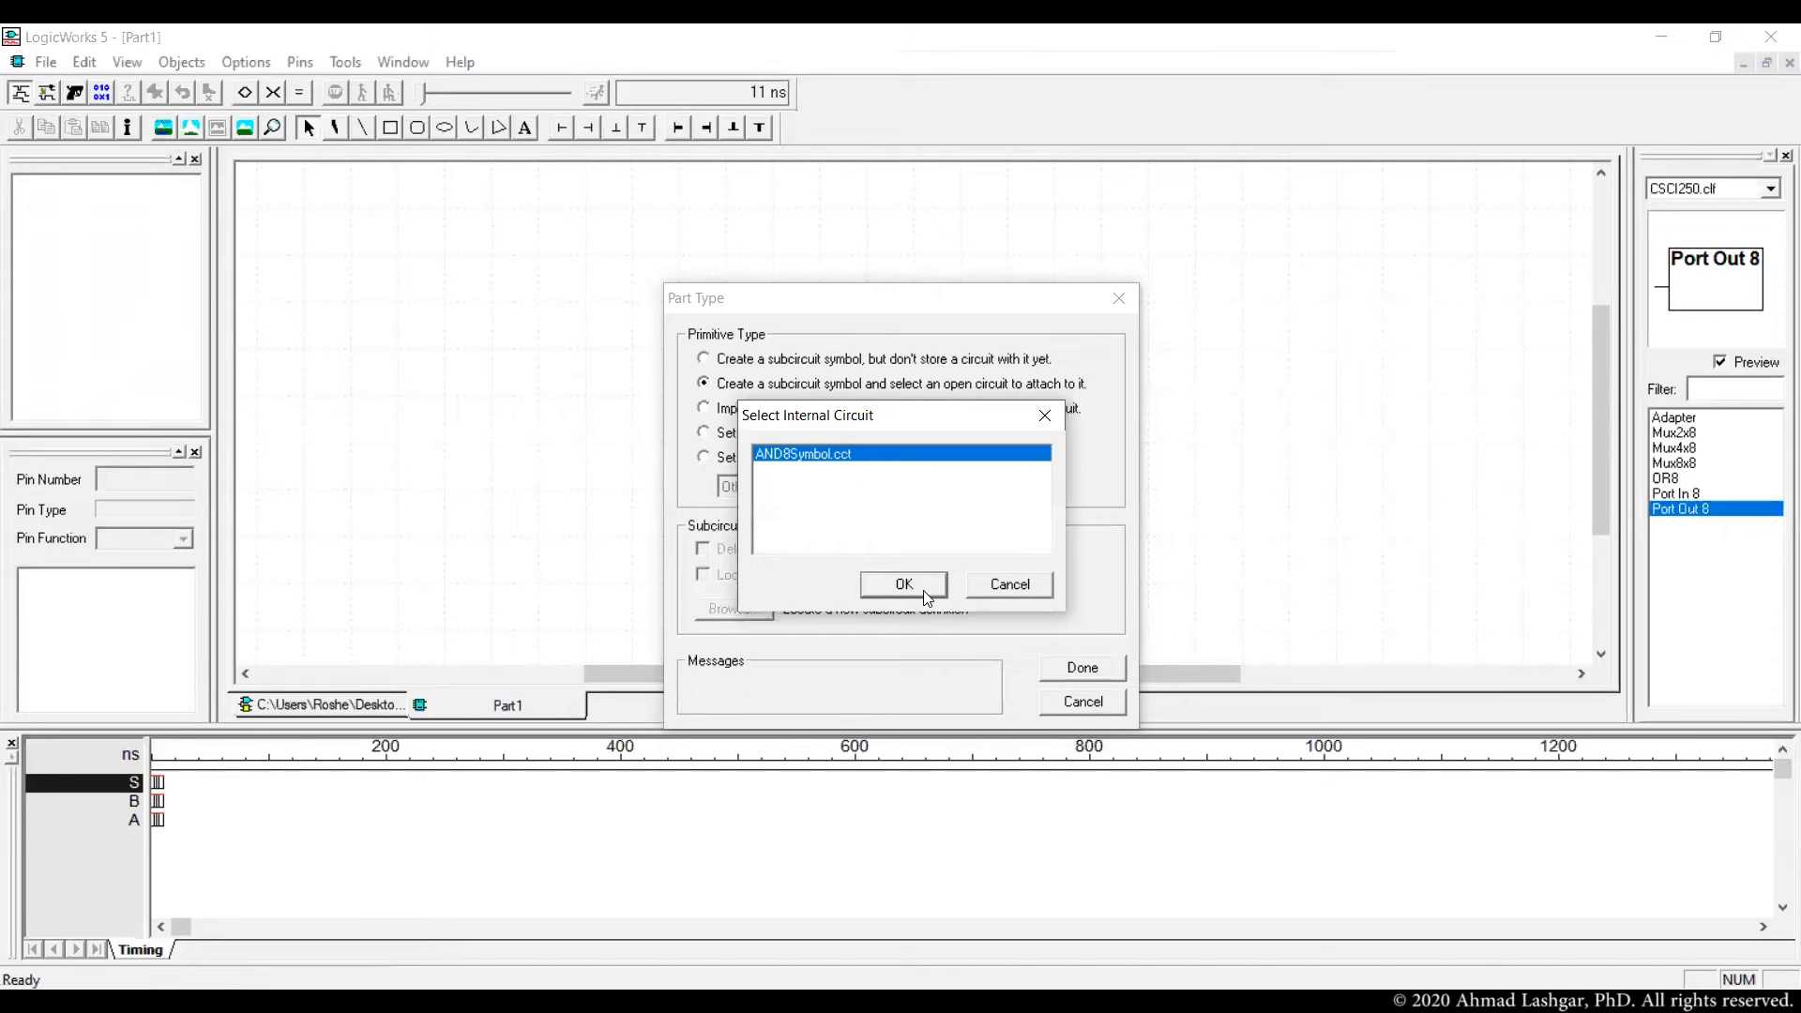
{"action": "left_click", "coordinate": [922, 589]}
{"action": "left_click", "coordinate": [1080, 668]}
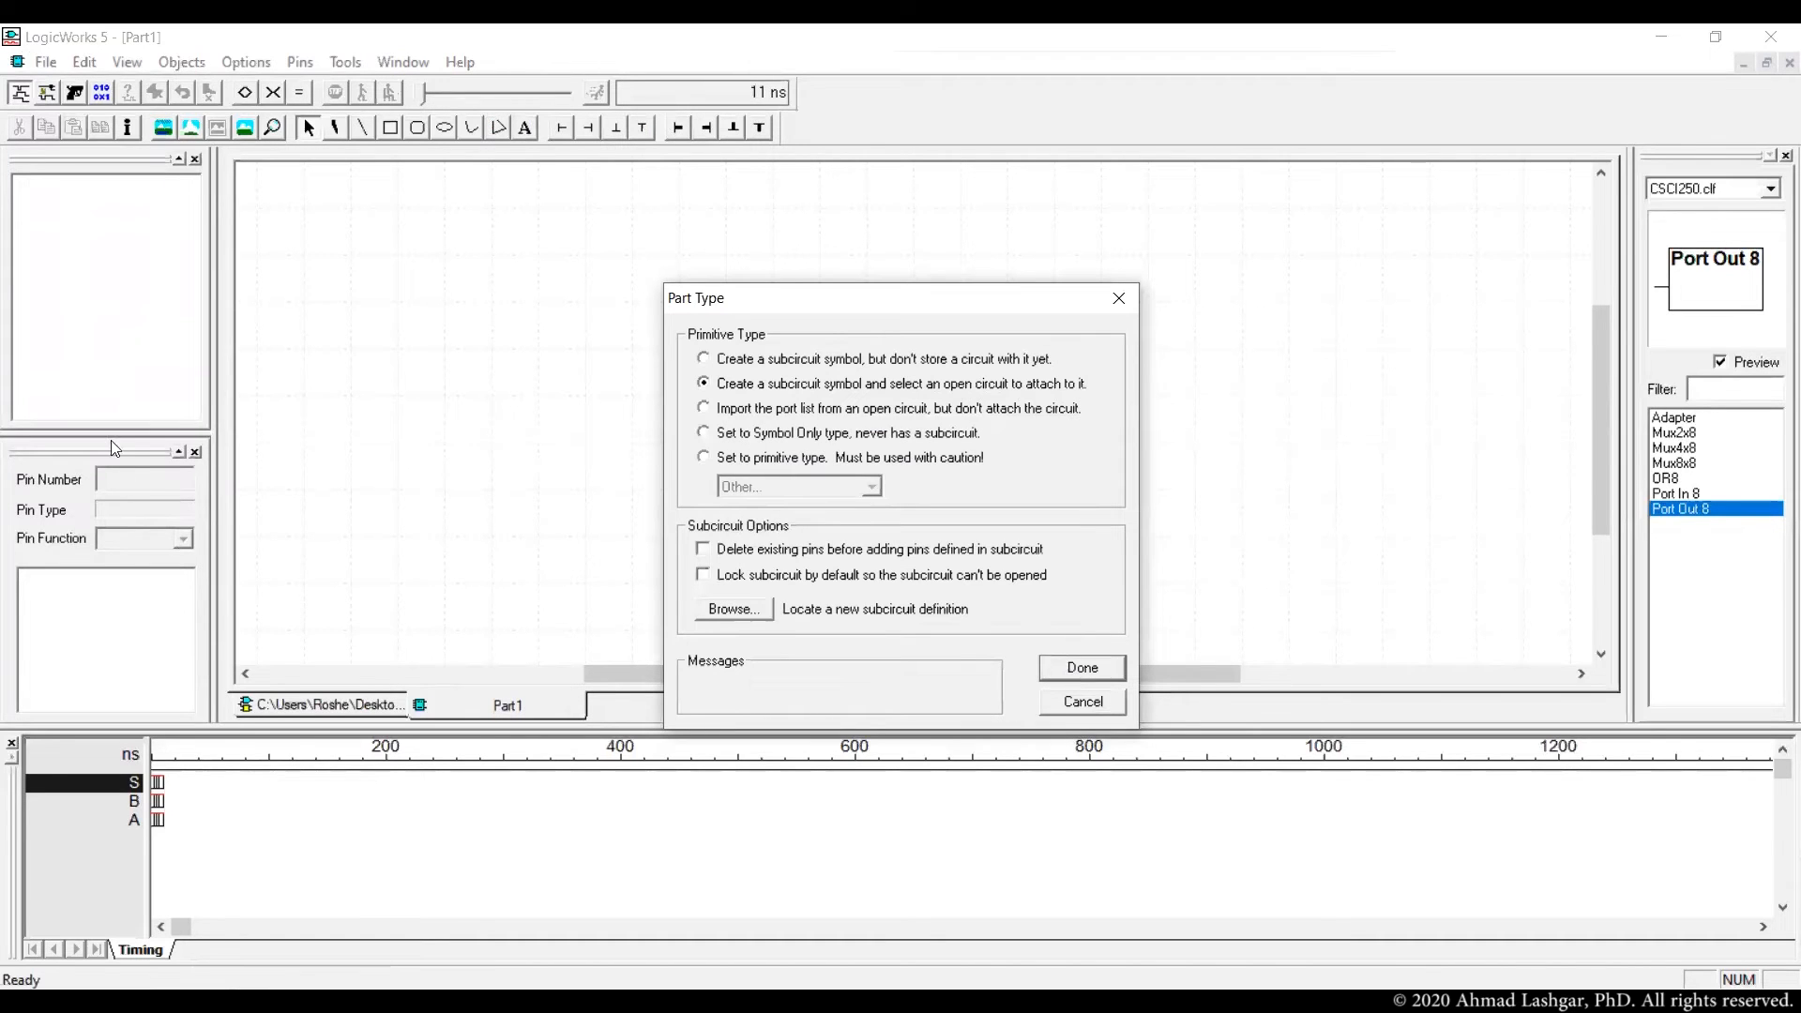
- Enlarge the pin list and check the bus pins A, B and S with their internal pins
{"action": "left_click_drag", "start_coordinate": [132, 434], "coordinate": [133, 281]}
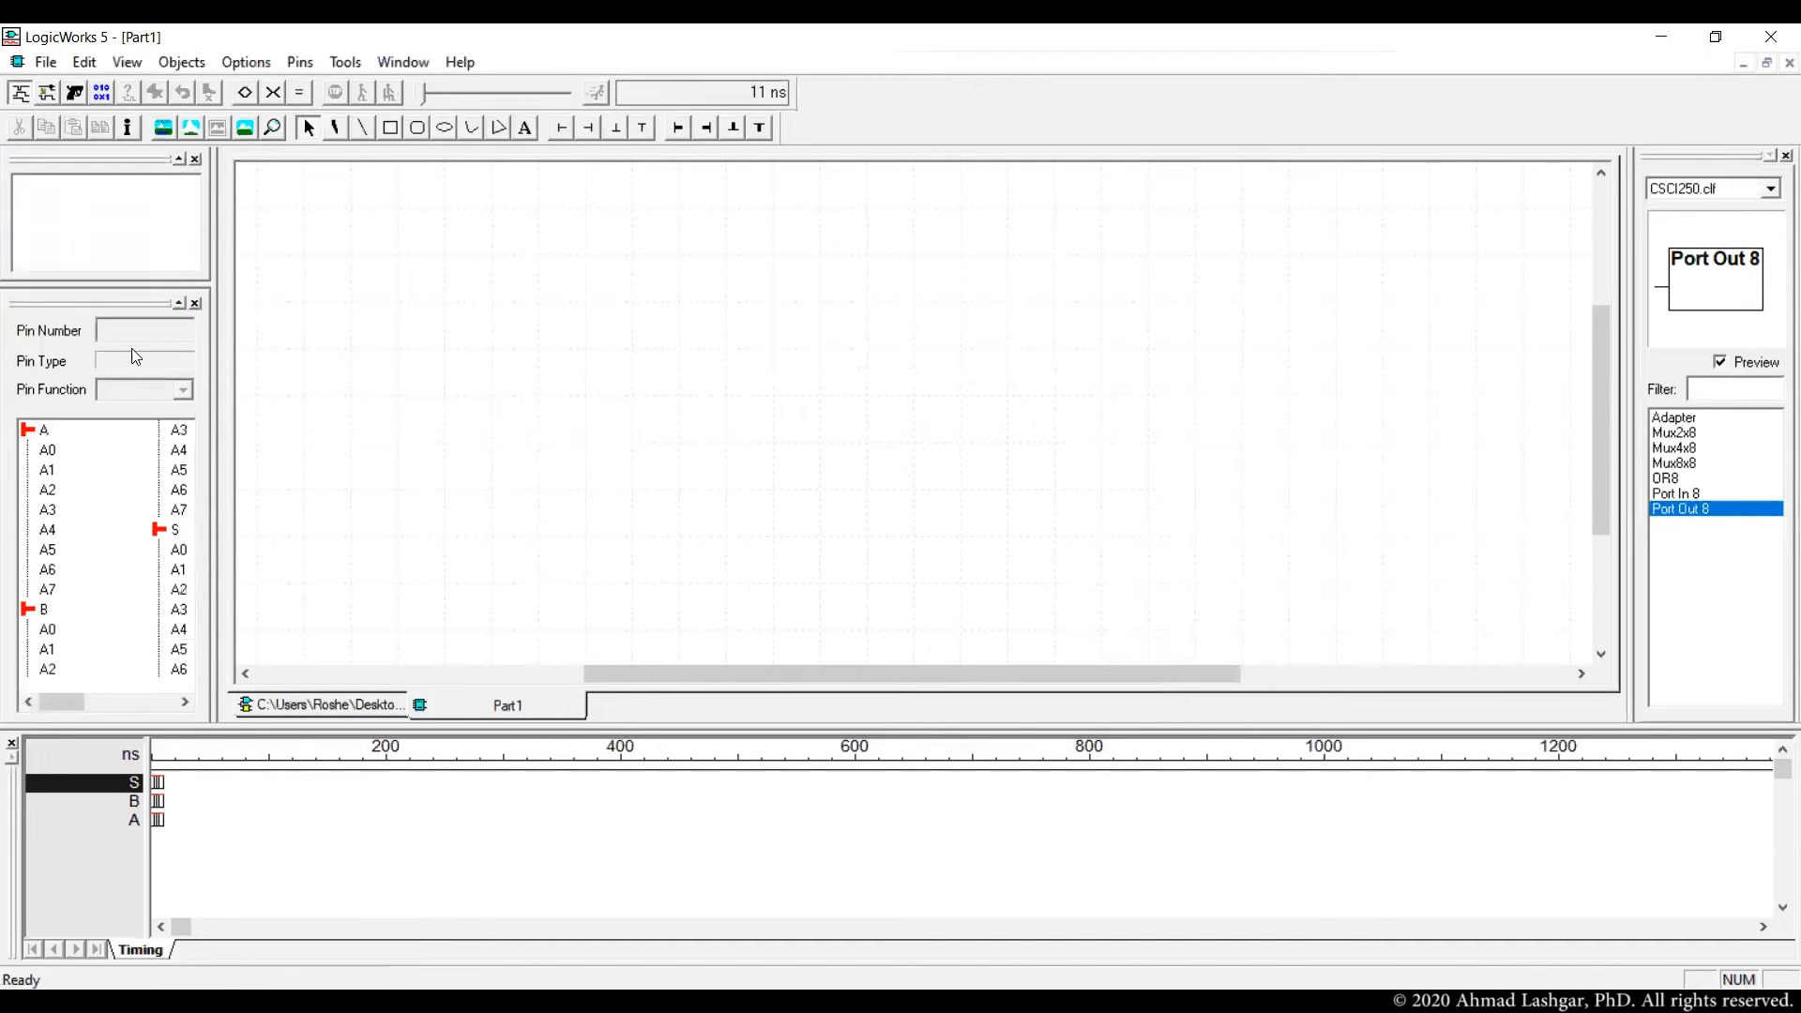
{"action": "left_click", "coordinate": [46, 451]}
{"action": "left_click", "coordinate": [47, 489]}
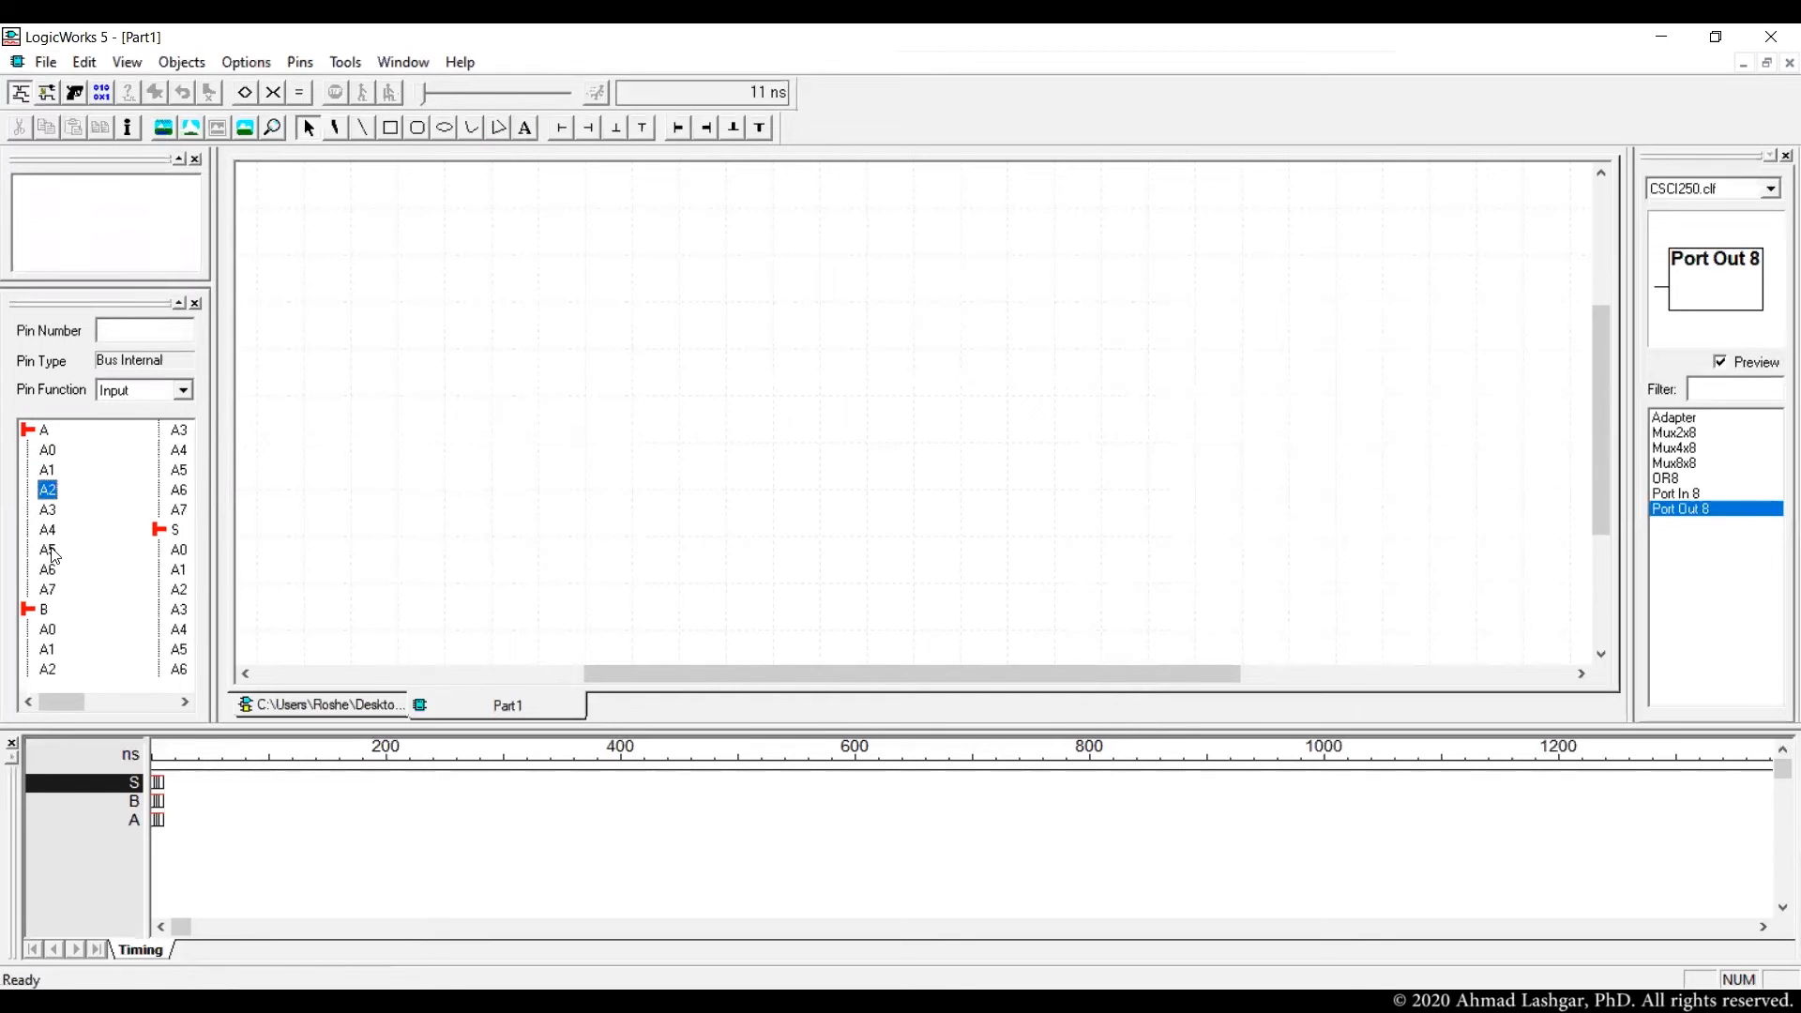
{"action": "left_click", "coordinate": [47, 630]}
{"action": "left_click", "coordinate": [47, 668]}
{"action": "left_click", "coordinate": [178, 470]}
{"action": "left_click", "coordinate": [178, 570]}
- Auto-create the symbol with part name AND8, moving S[A0..7] from the left pins to the right pins
{"action": "left_click", "coordinate": [240, 64]}
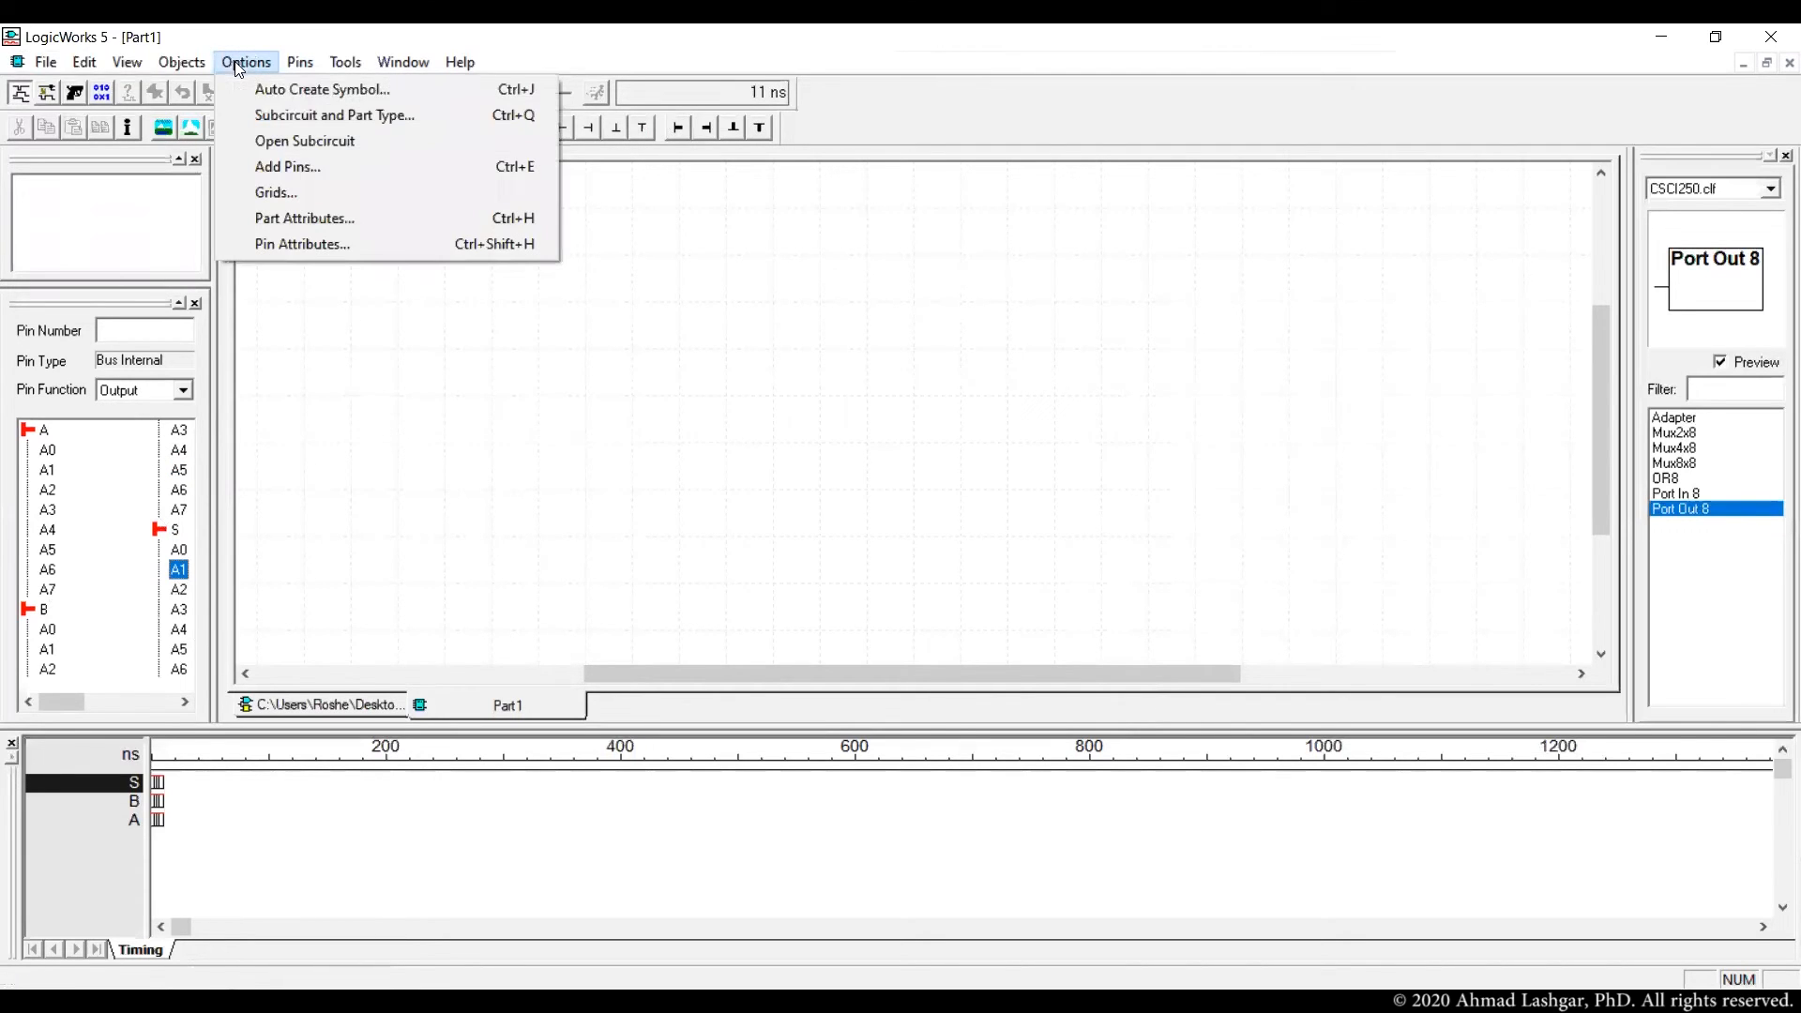
{"action": "left_click", "coordinate": [357, 93]}
{"action": "type", "text": "AND8"}
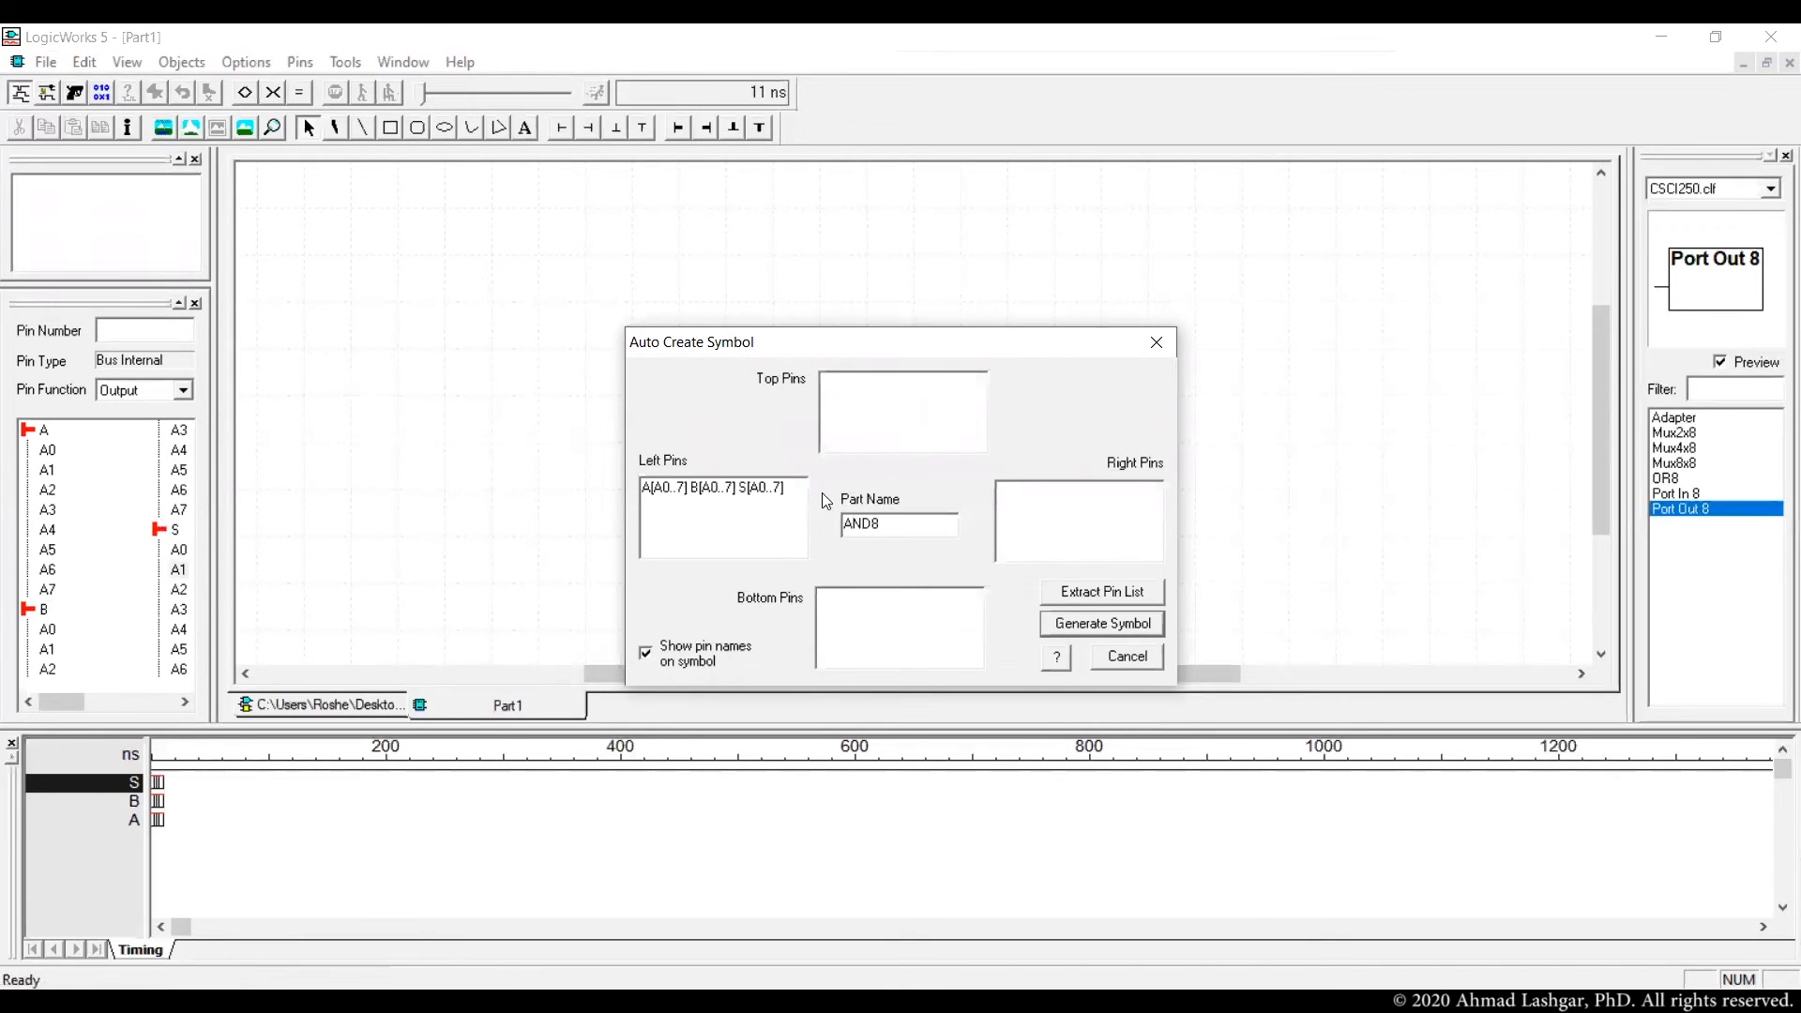
{"action": "left_click_drag", "start_coordinate": [788, 487], "coordinate": [737, 487]}
{"action": "key", "text": "ctrl+x"}
{"action": "key", "text": "ctrl+v"}
{"action": "left_click", "coordinate": [1118, 627]}
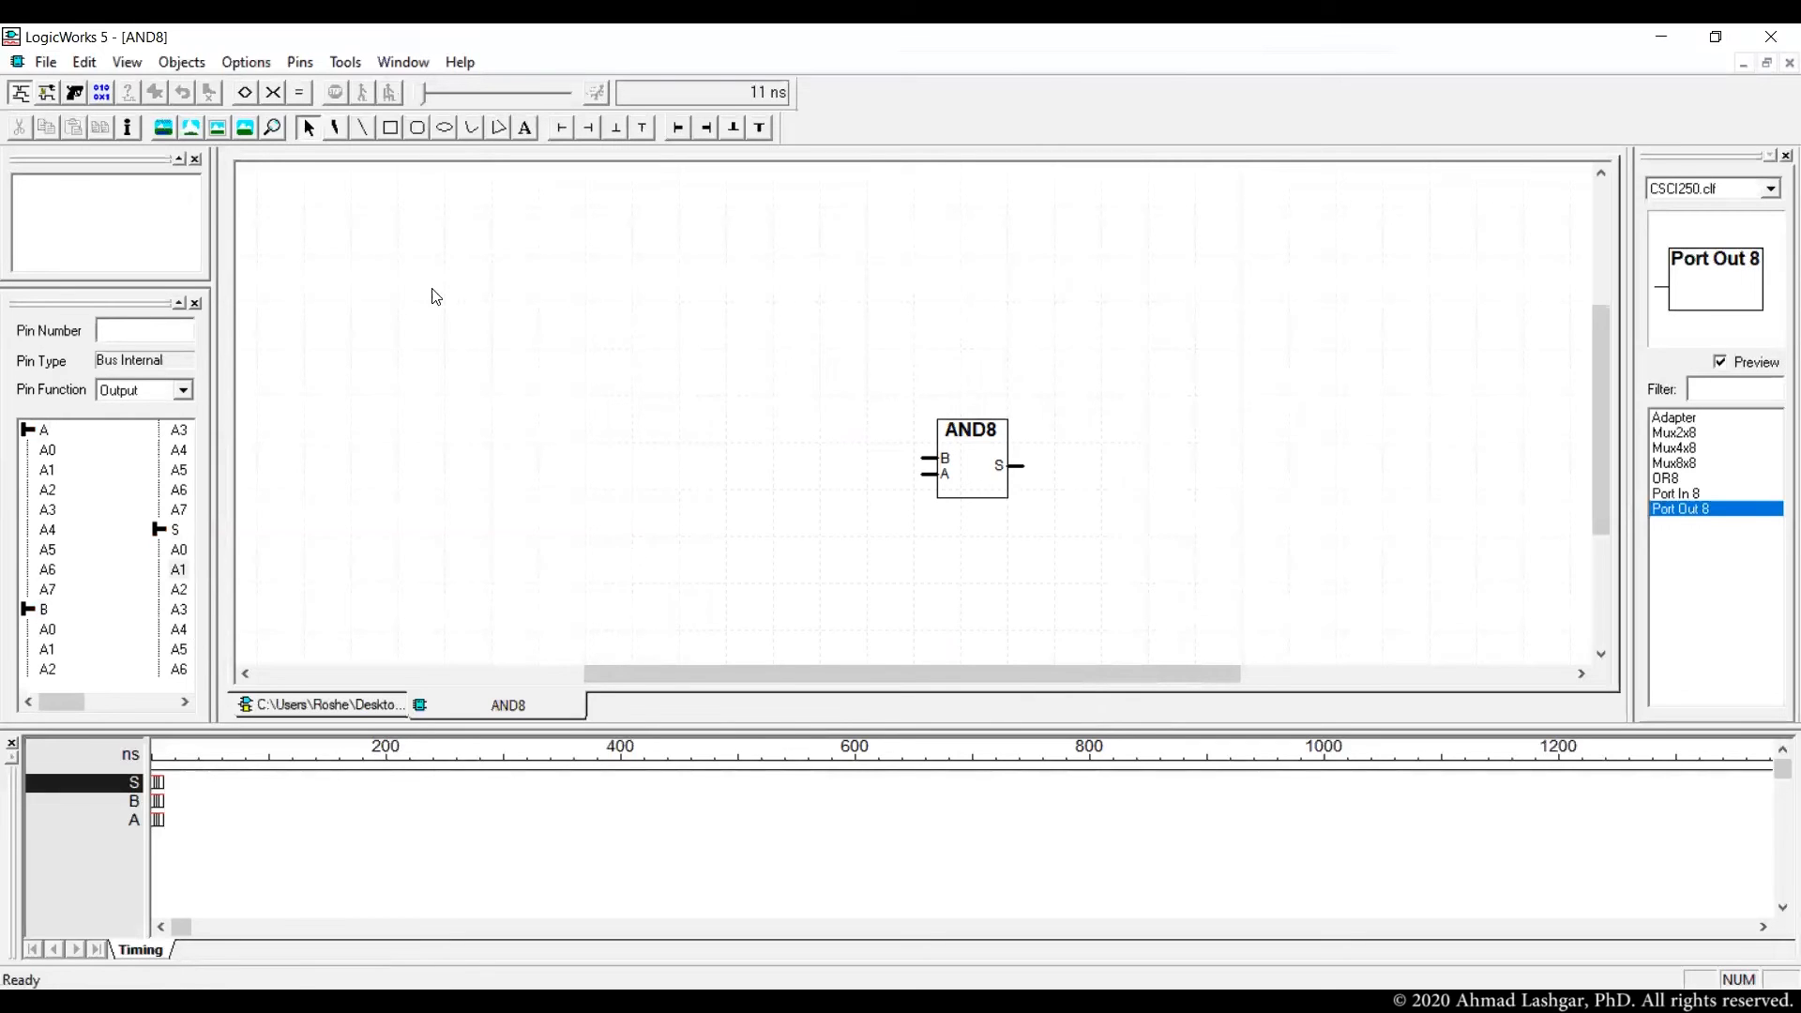
- Save the AND8 part into the CPUProject.clf library, opened from folder 00 in the desktop's Projects folder
{"action": "left_click", "coordinate": [42, 64]}
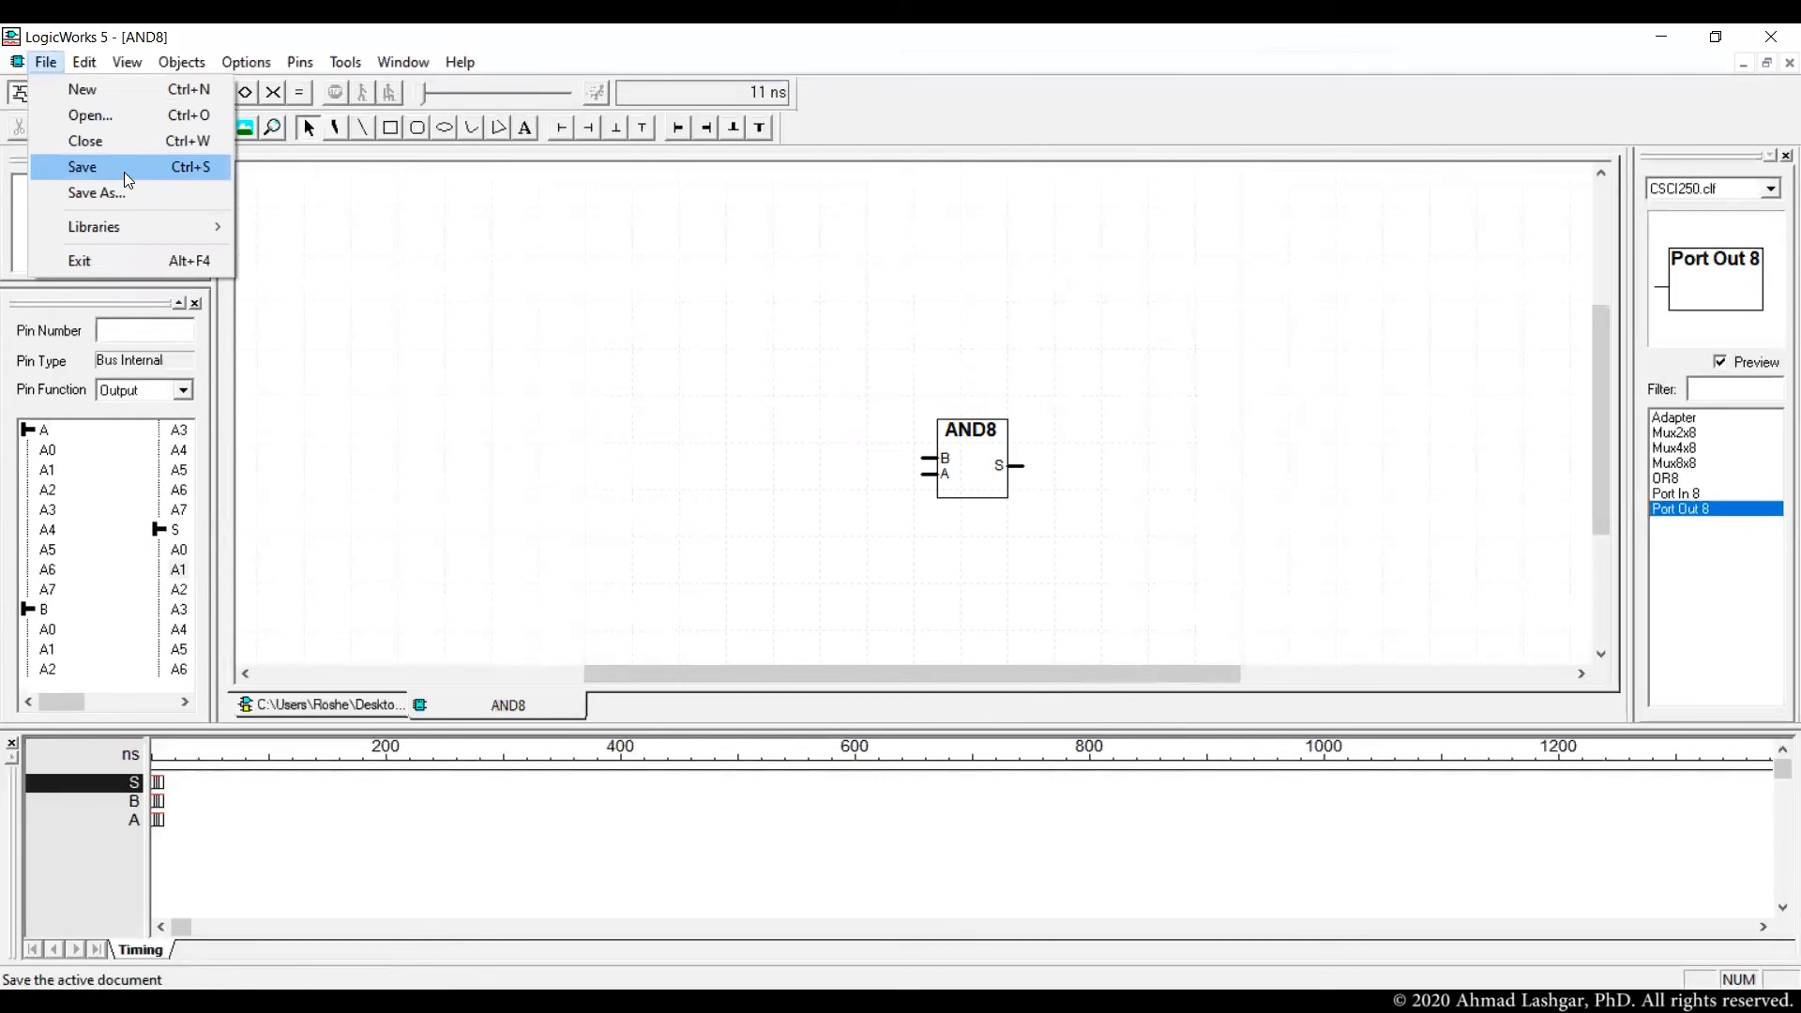
{"action": "left_click", "coordinate": [123, 172]}
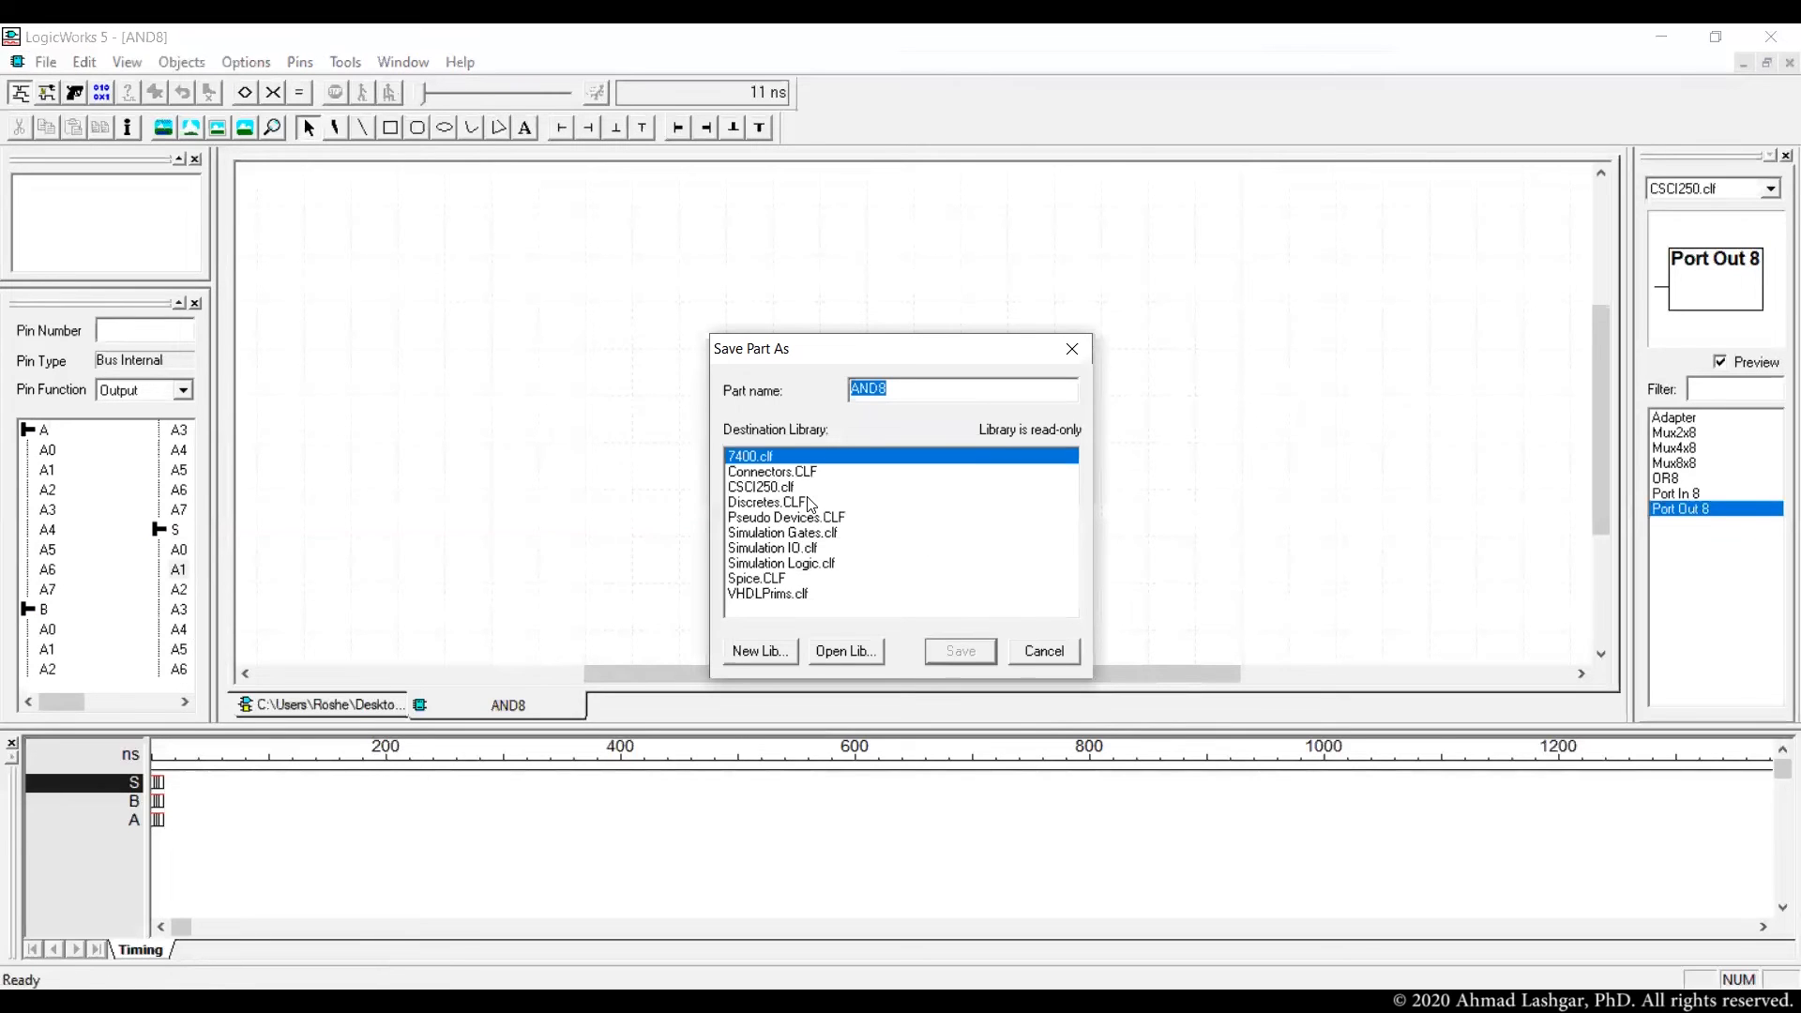
{"action": "left_click", "coordinate": [856, 653]}
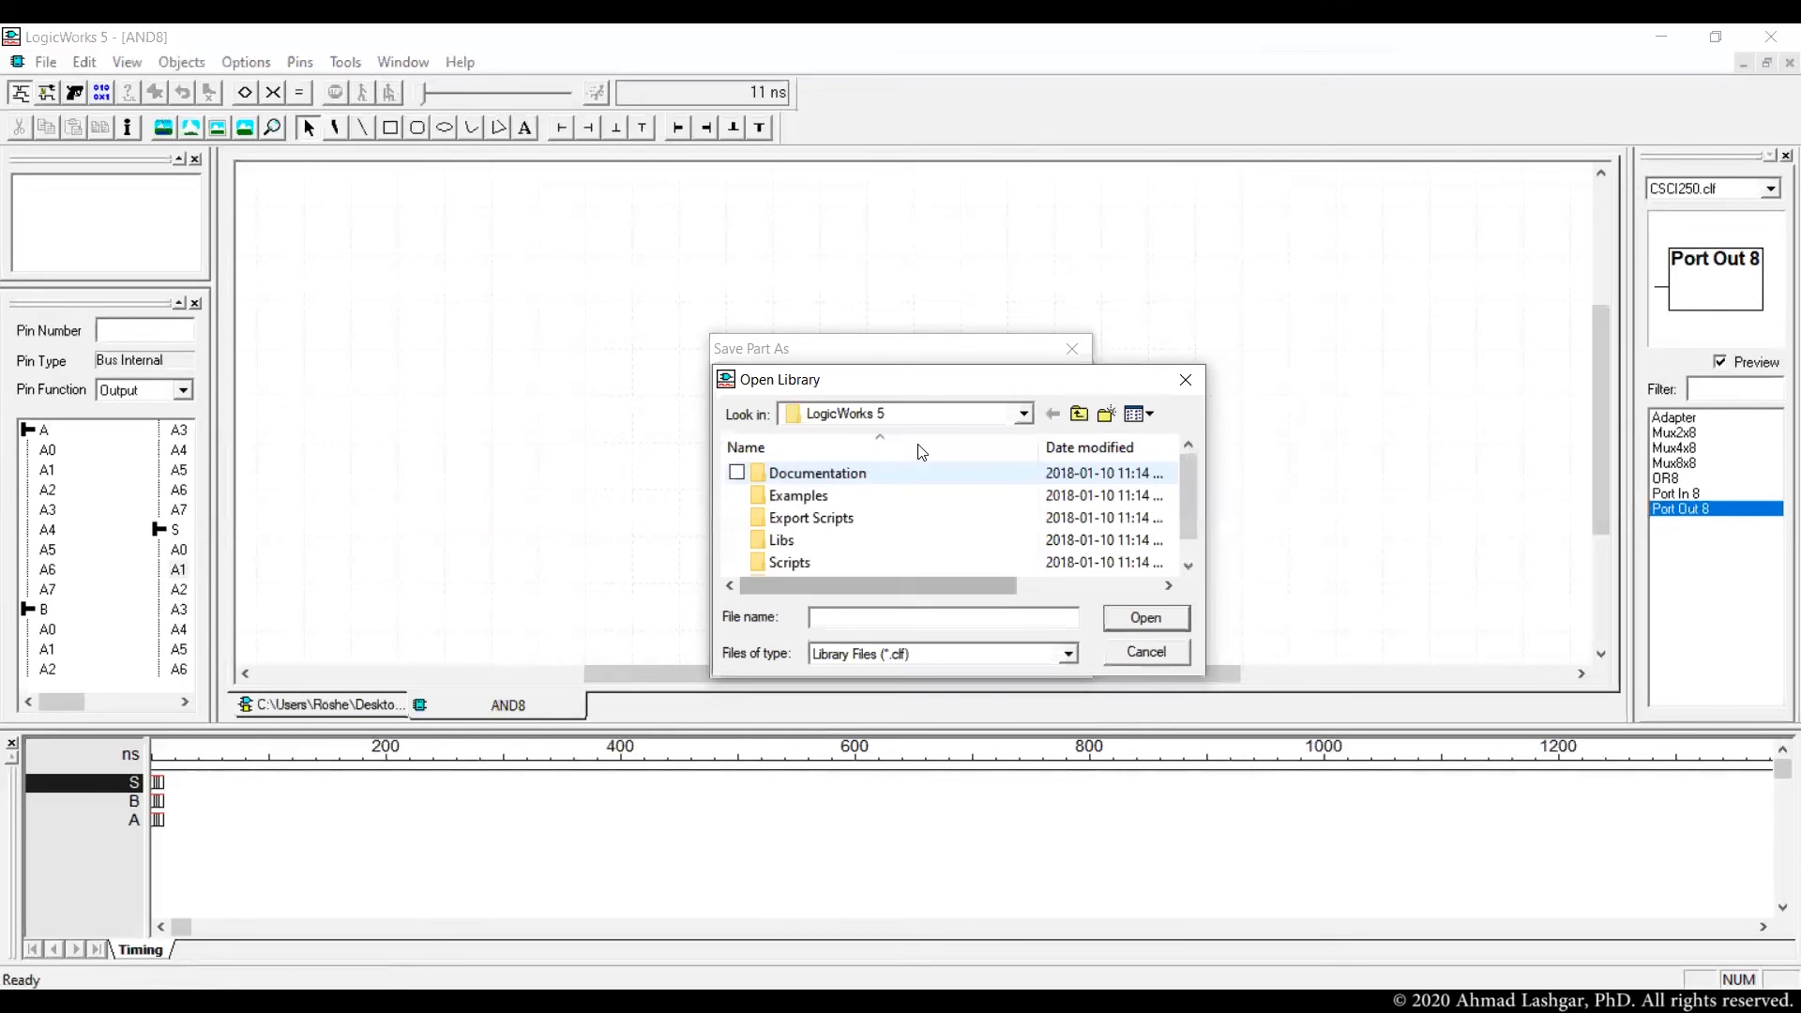
{"action": "left_click", "coordinate": [1004, 417]}
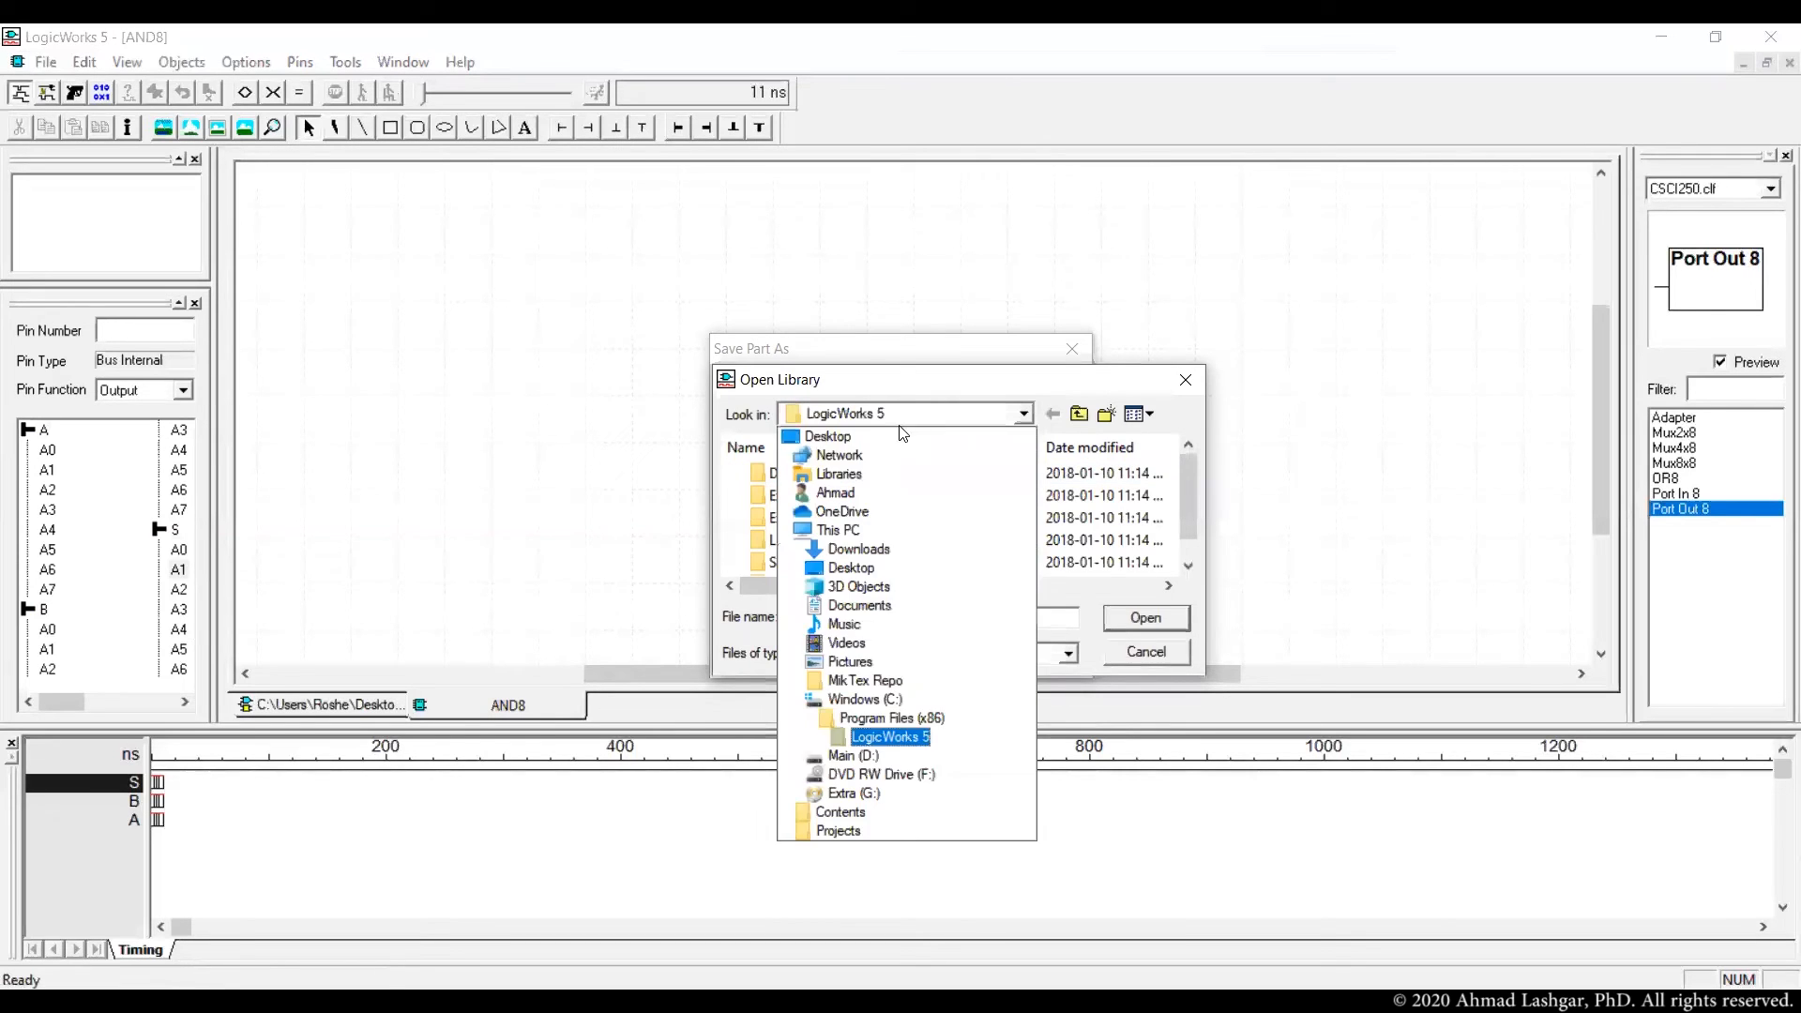
{"action": "left_click", "coordinate": [833, 443]}
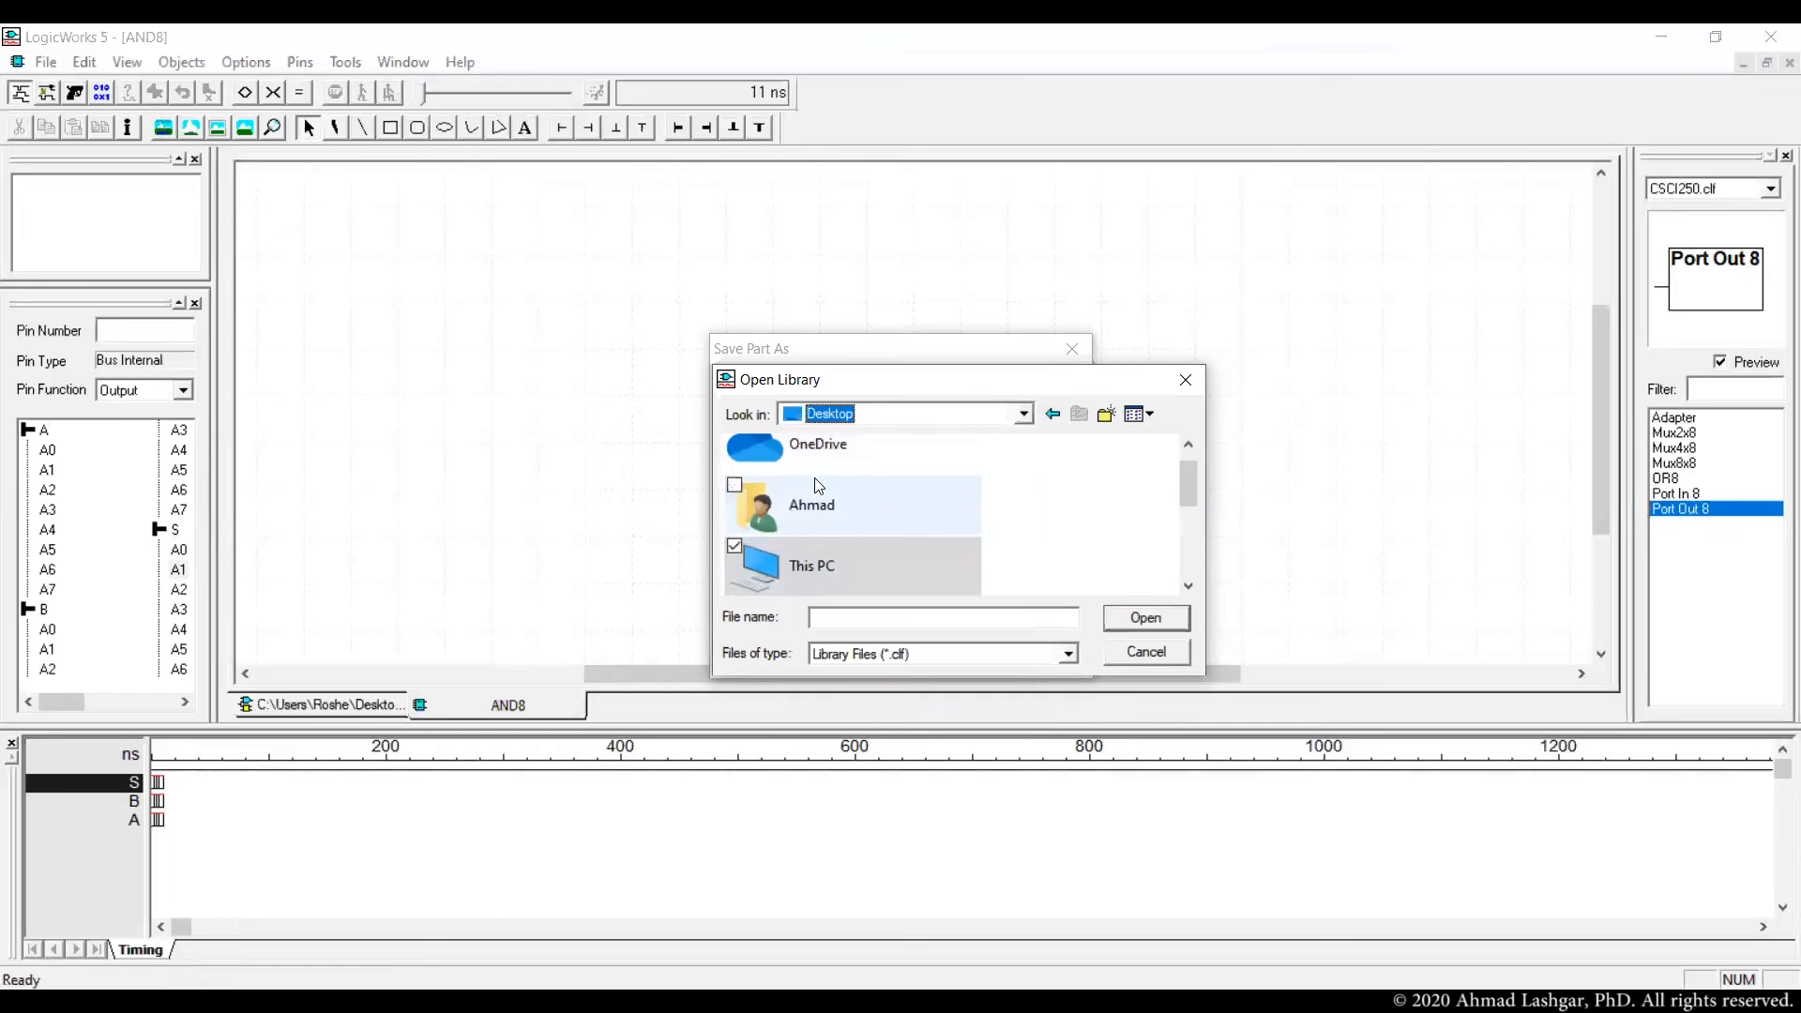
{"action": "scroll", "coordinate": [840, 508], "scroll_direction": "down", "scroll_amount": 2}
{"action": "scroll", "coordinate": [840, 509], "scroll_direction": "down", "scroll_amount": 2}
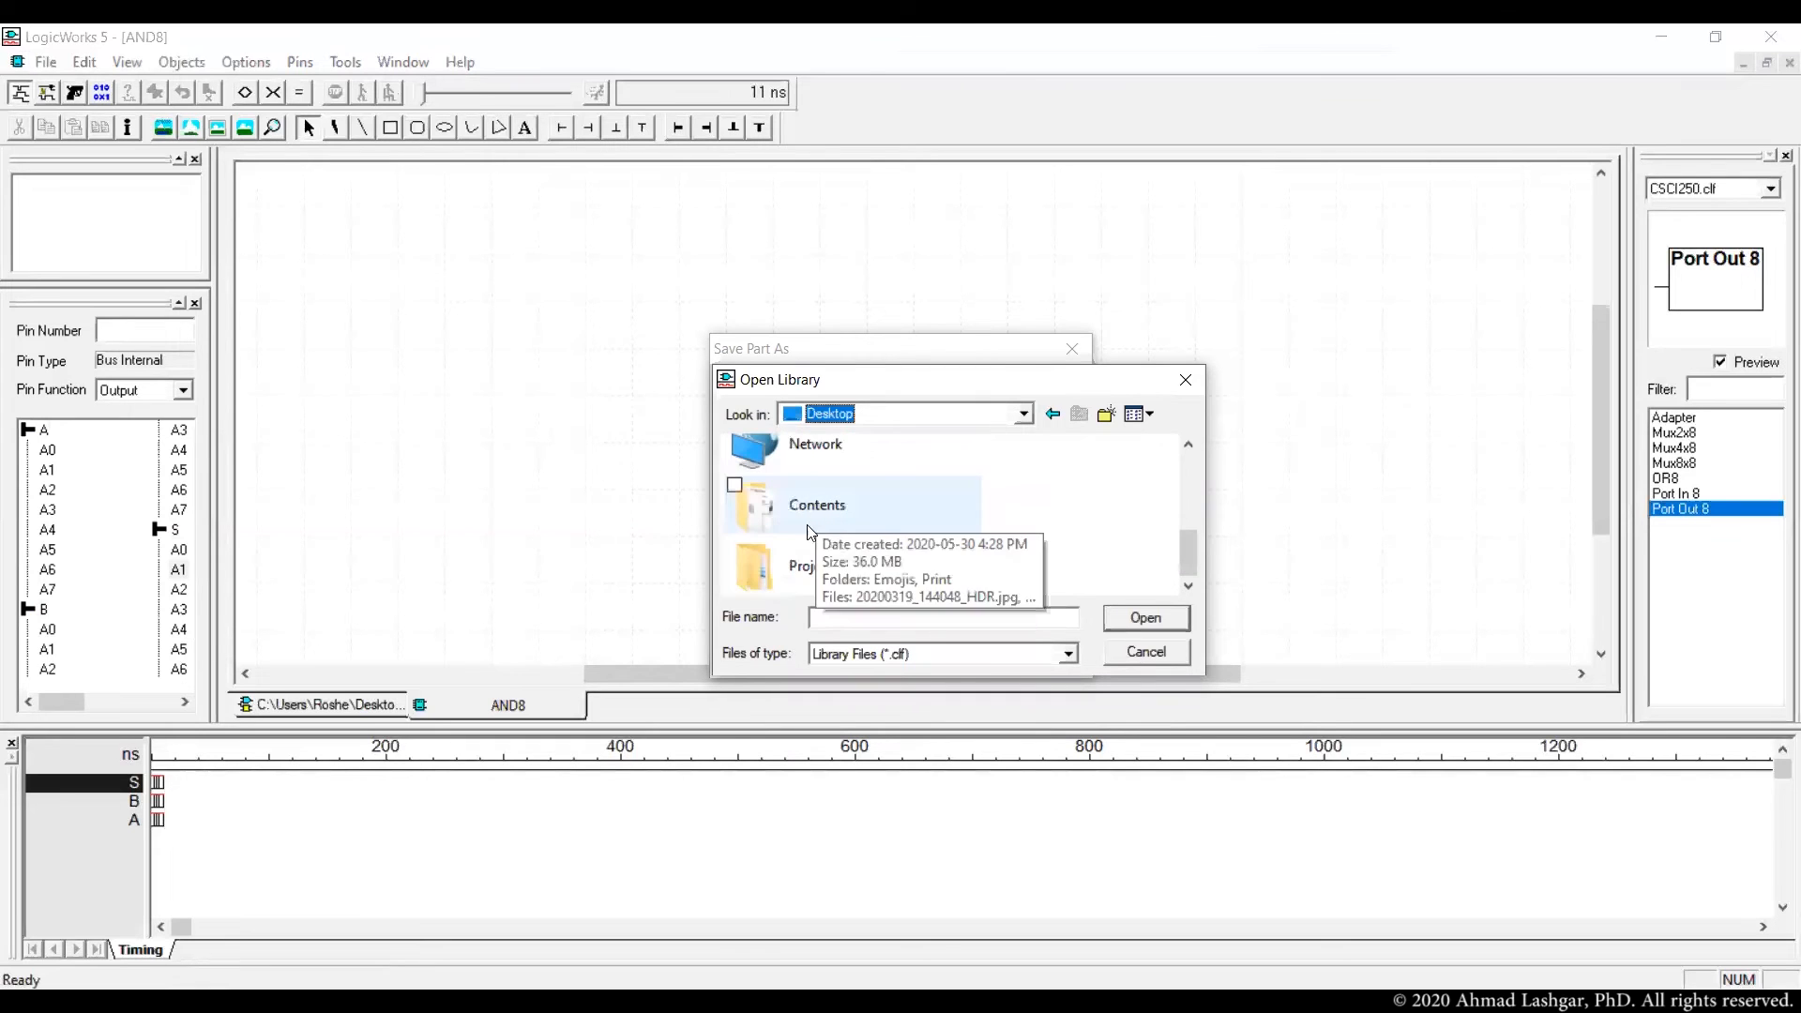
{"action": "double_click", "coordinate": [820, 555]}
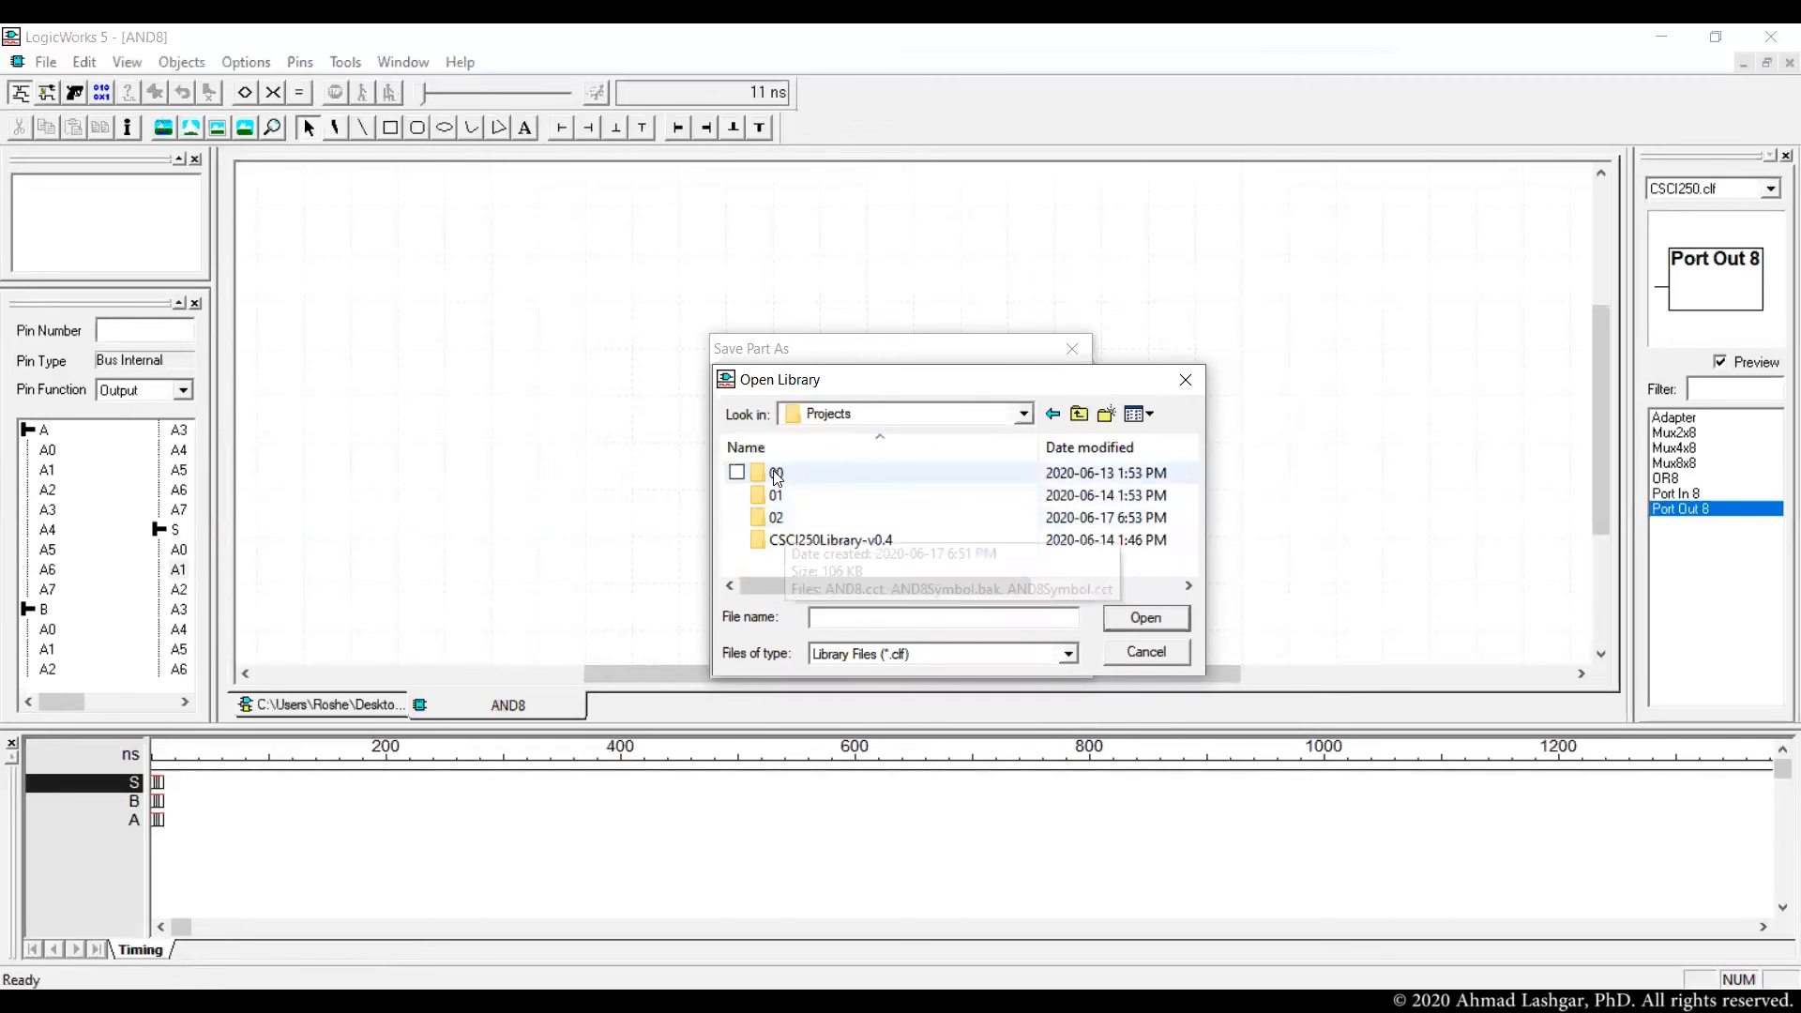
{"action": "double_click", "coordinate": [777, 474]}
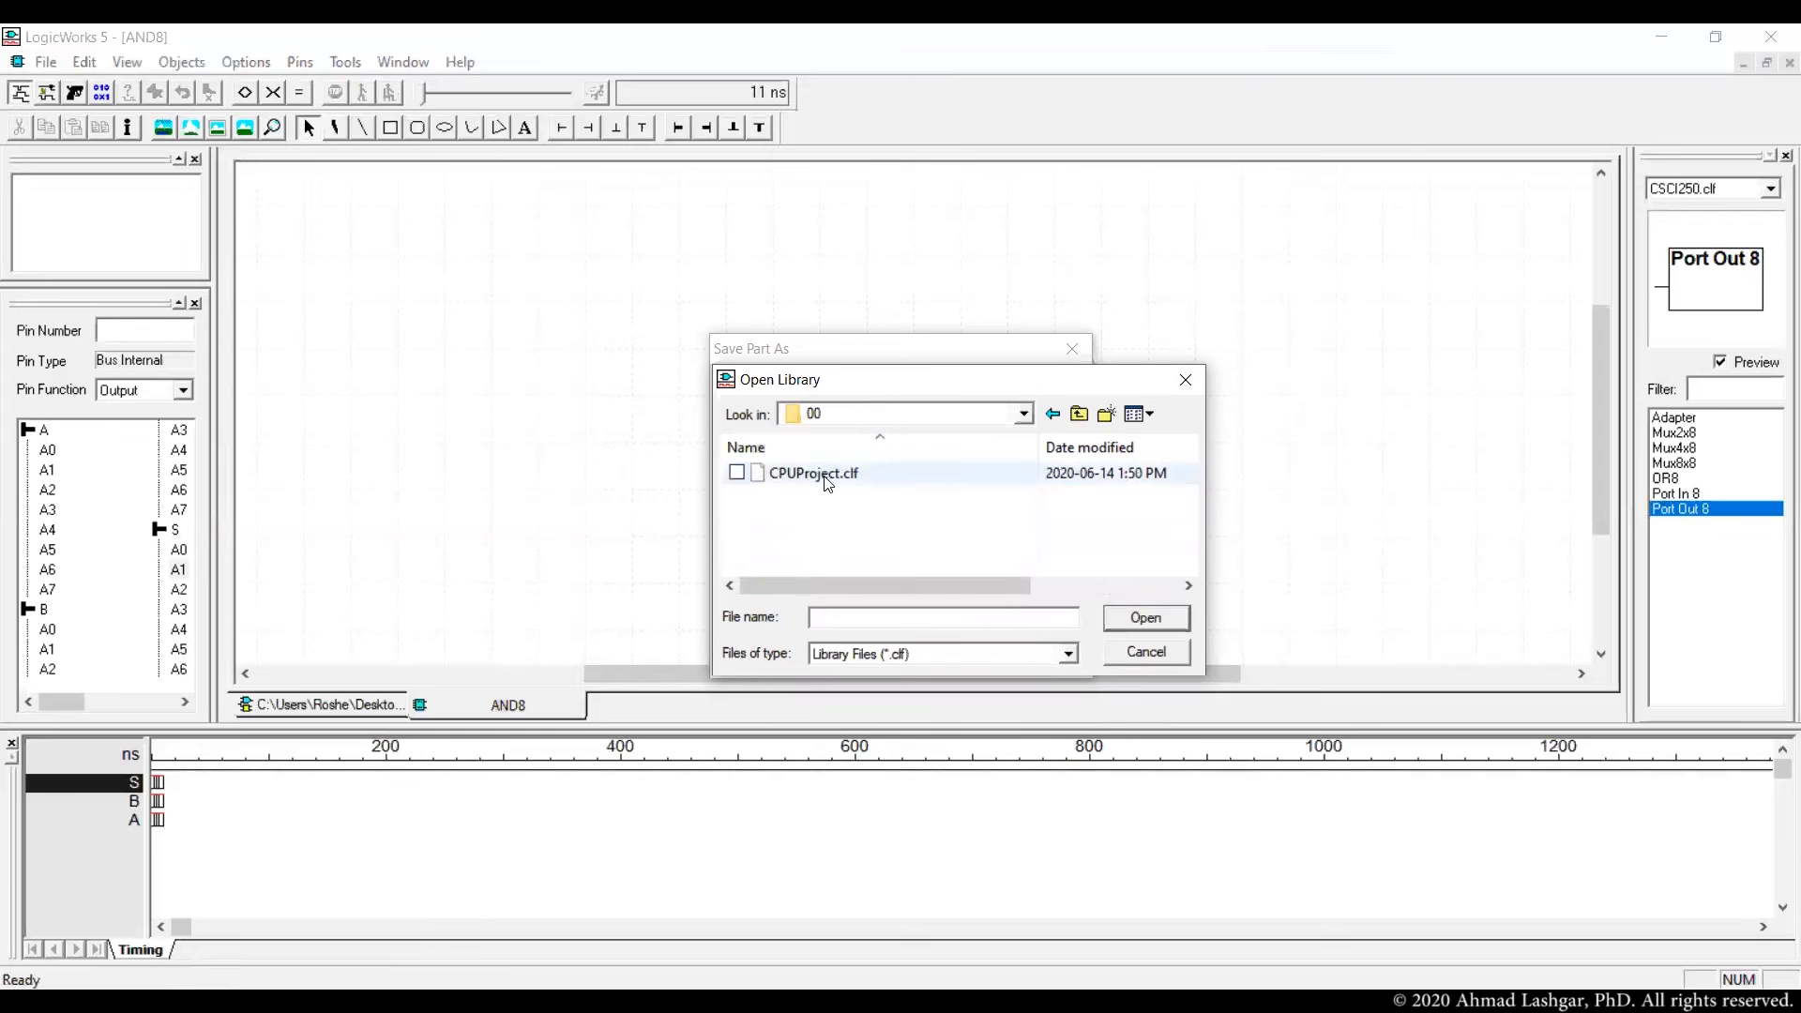
{"action": "left_click", "coordinate": [797, 474]}
{"action": "left_click", "coordinate": [1160, 620]}
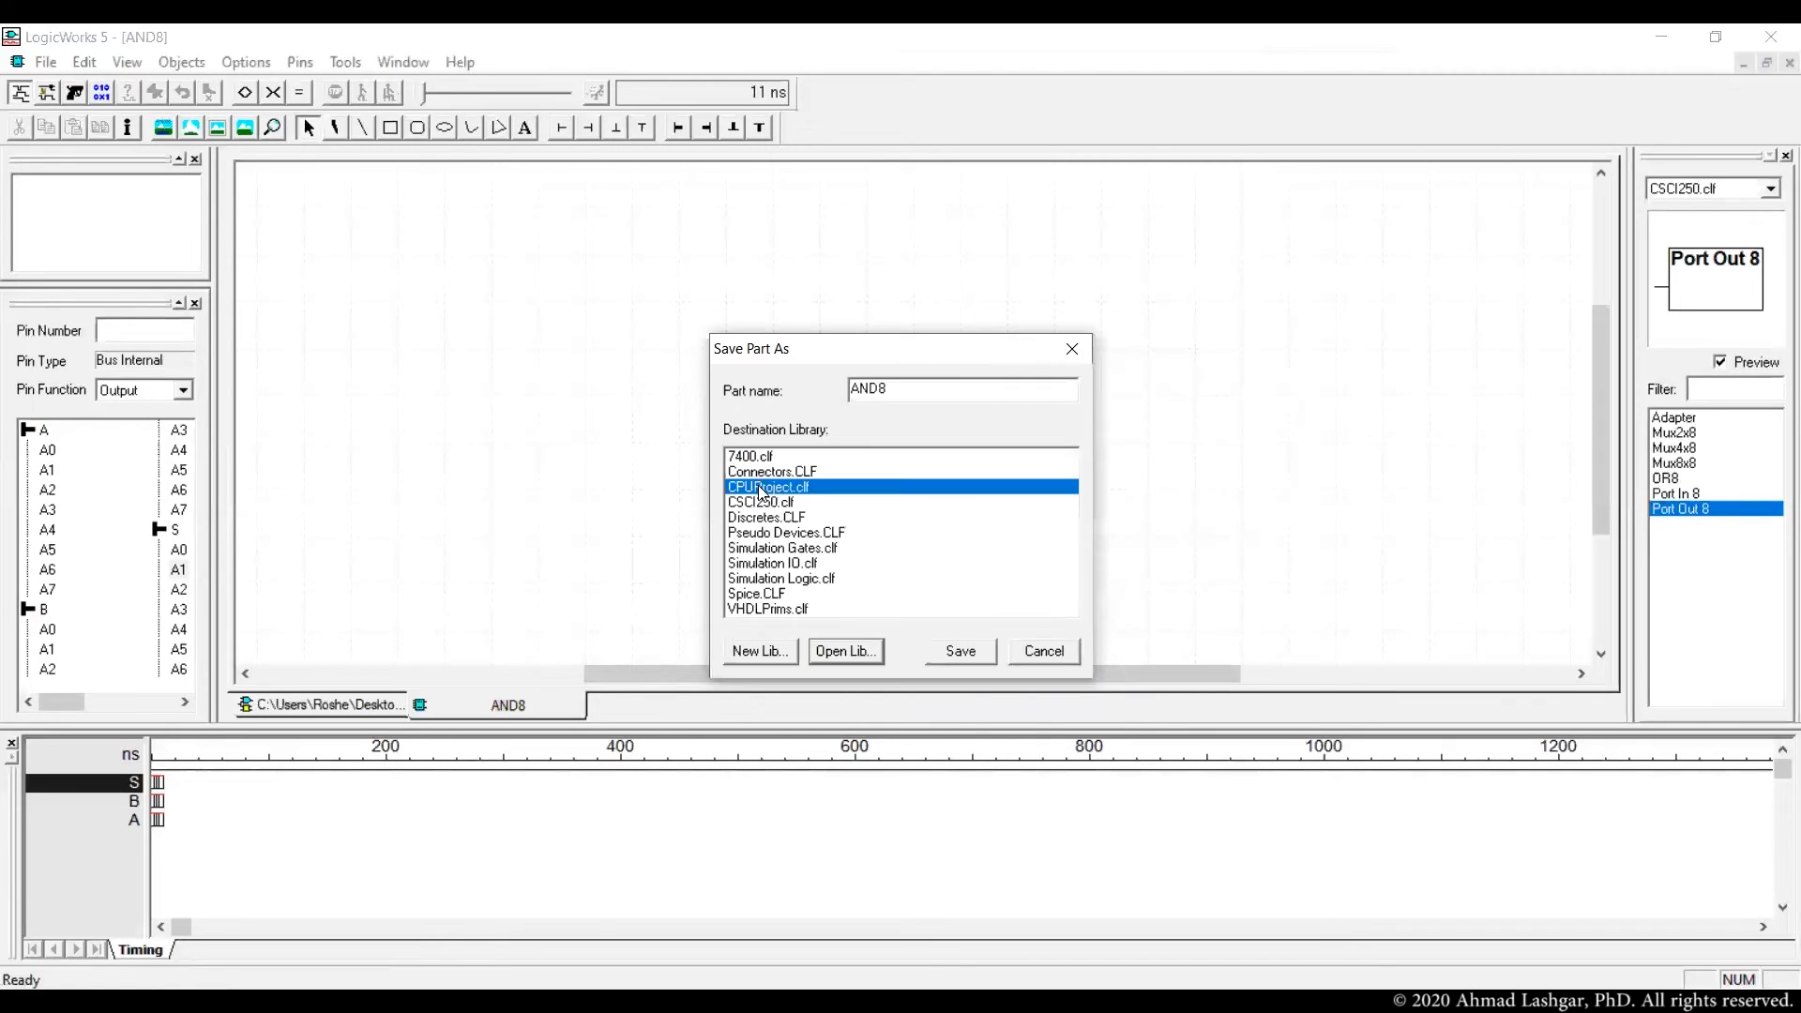
{"action": "left_click", "coordinate": [808, 489]}
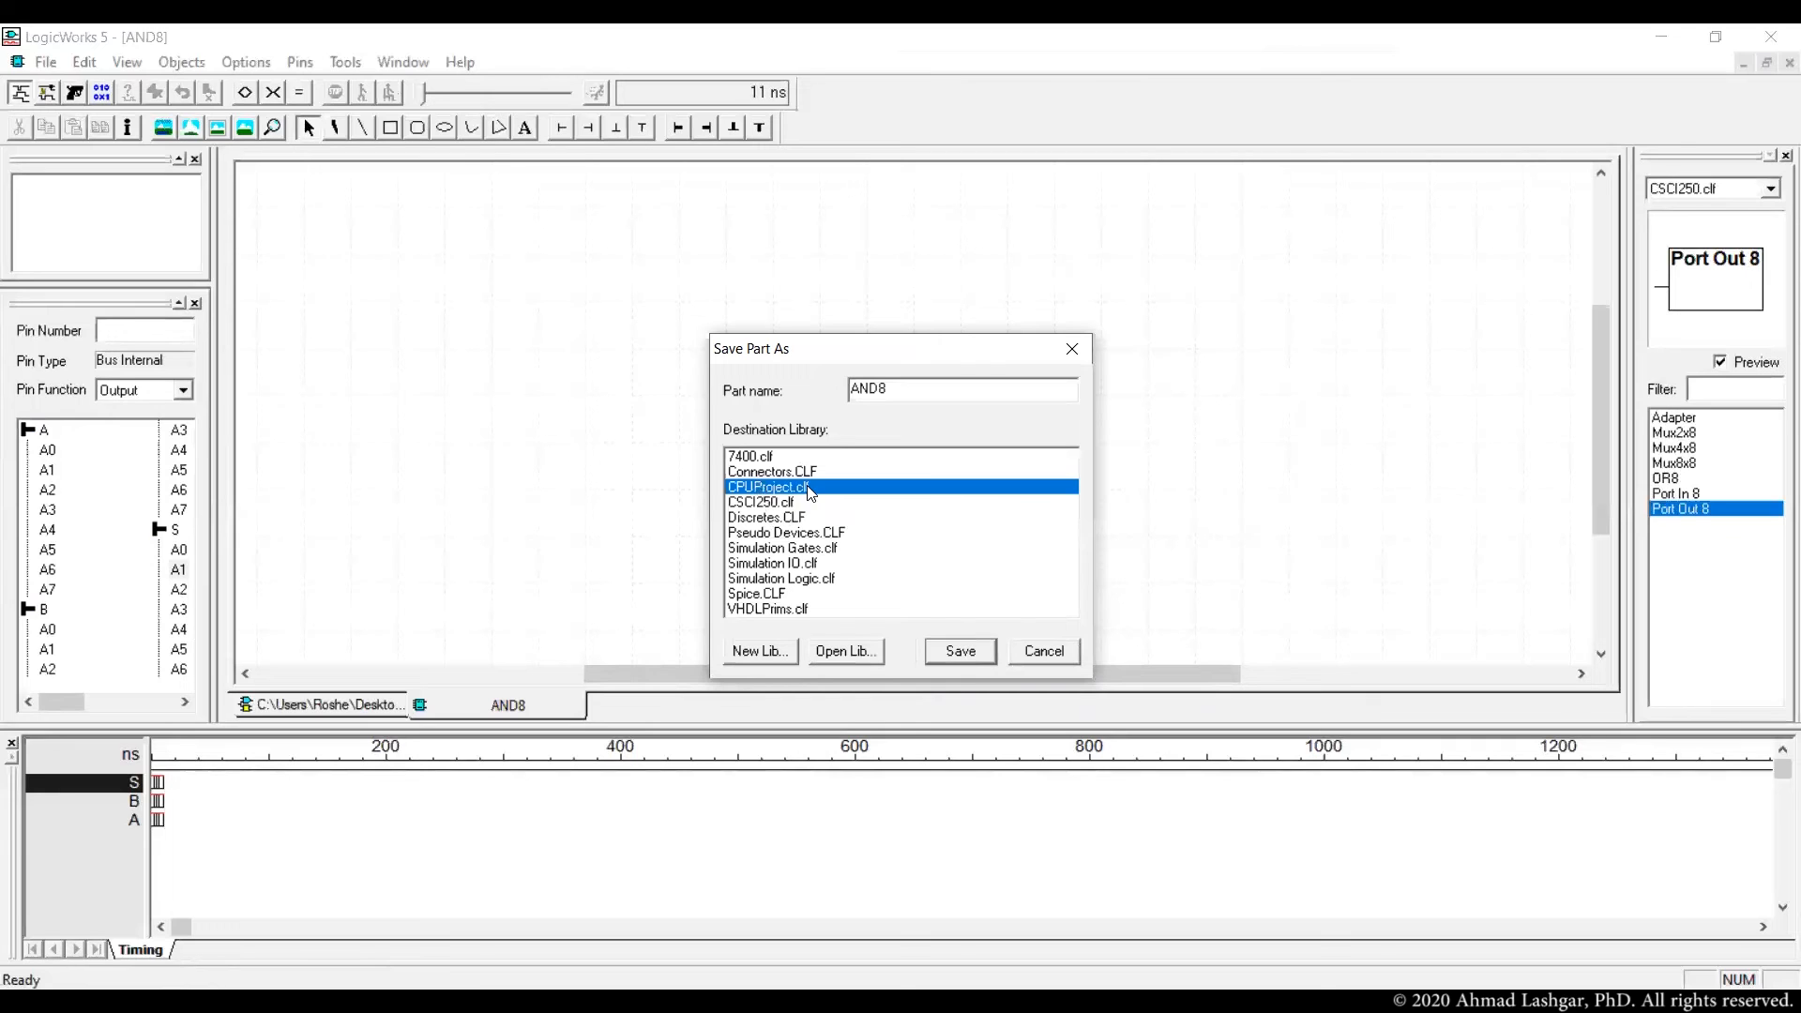
{"action": "left_click", "coordinate": [971, 649]}
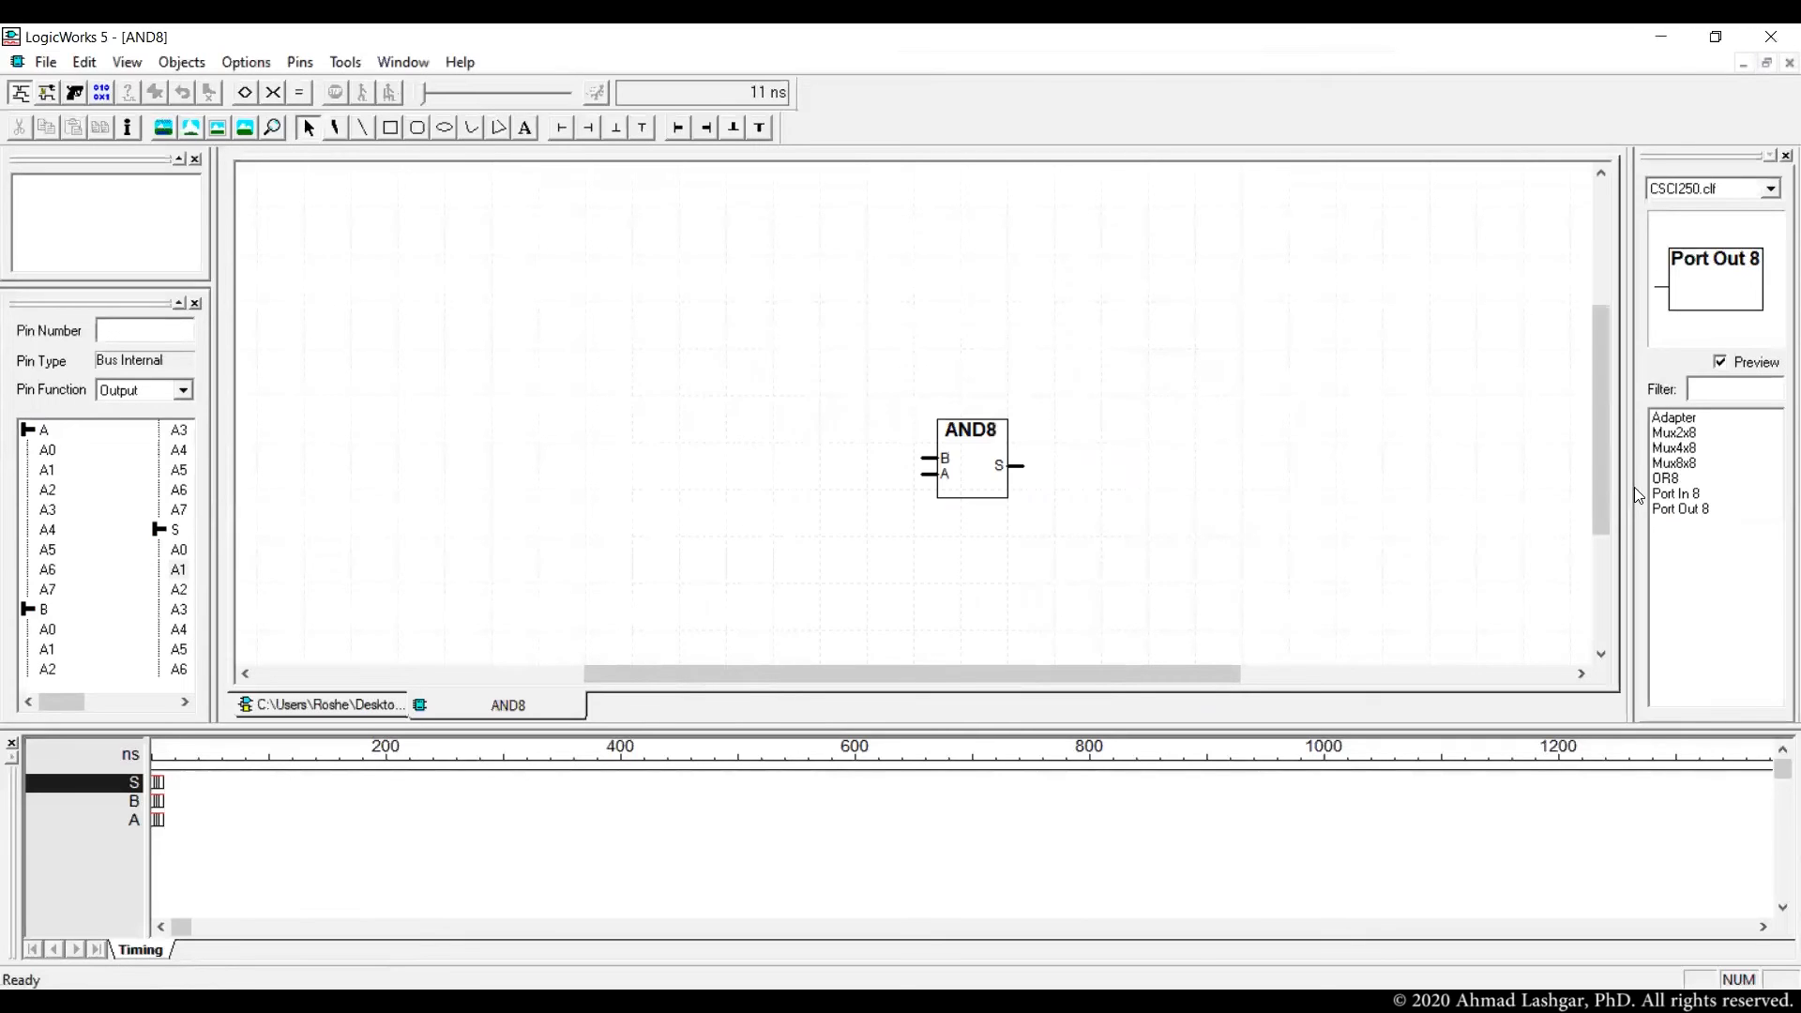
- List the CPUProject.clf parts, and close the AND8 symbol and the AND8Symbol.cct circuit, saving the circuit's changes
{"action": "left_click", "coordinate": [1721, 191]}
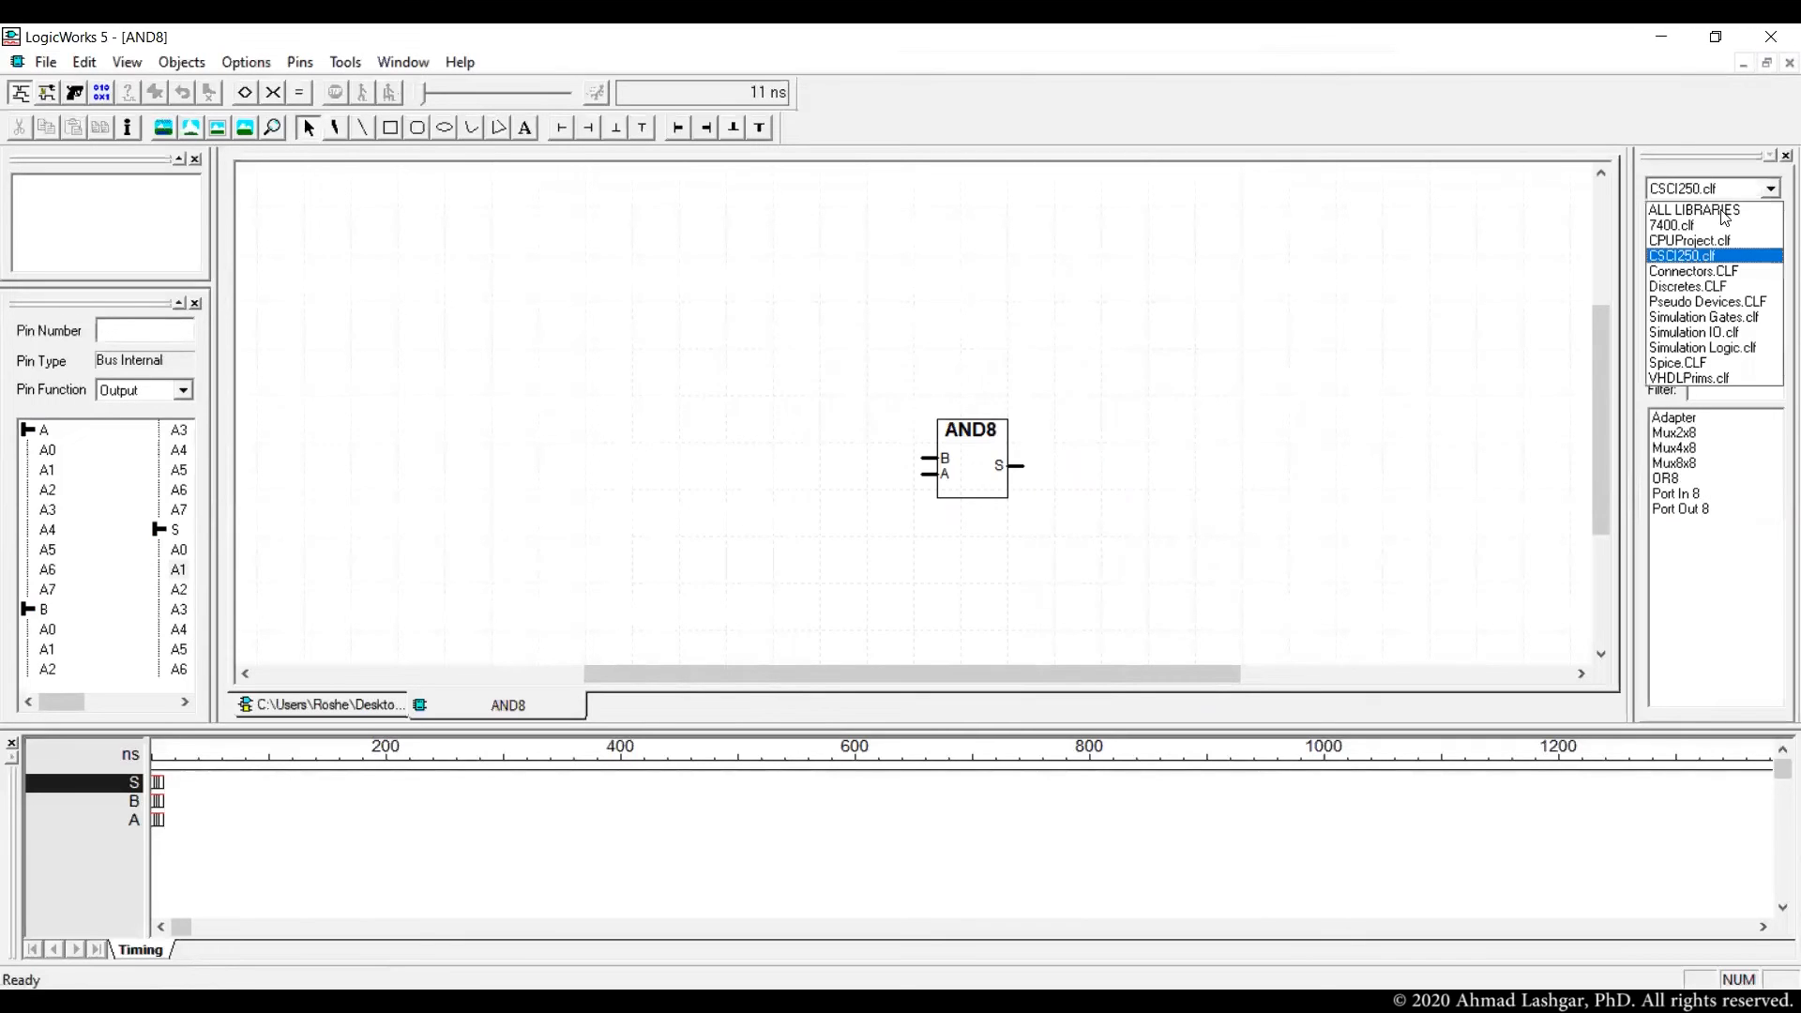
{"action": "left_click", "coordinate": [1728, 240]}
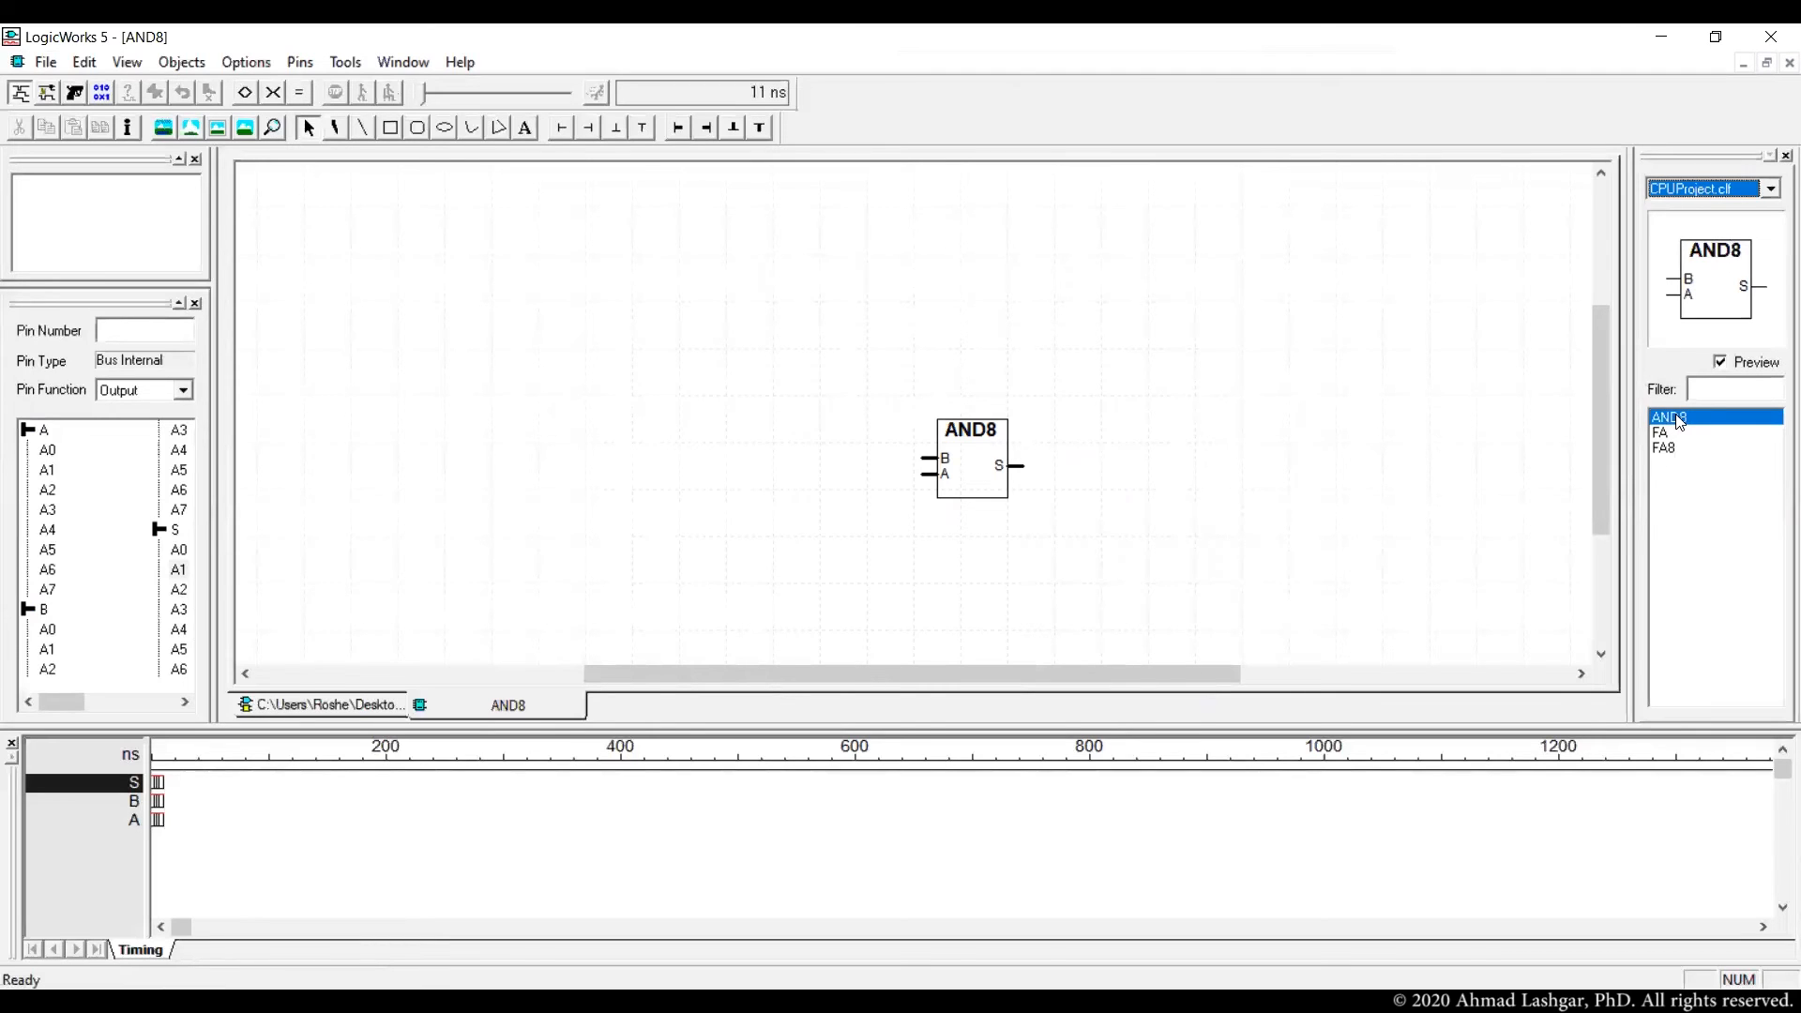
{"action": "left_click", "coordinate": [1788, 63]}
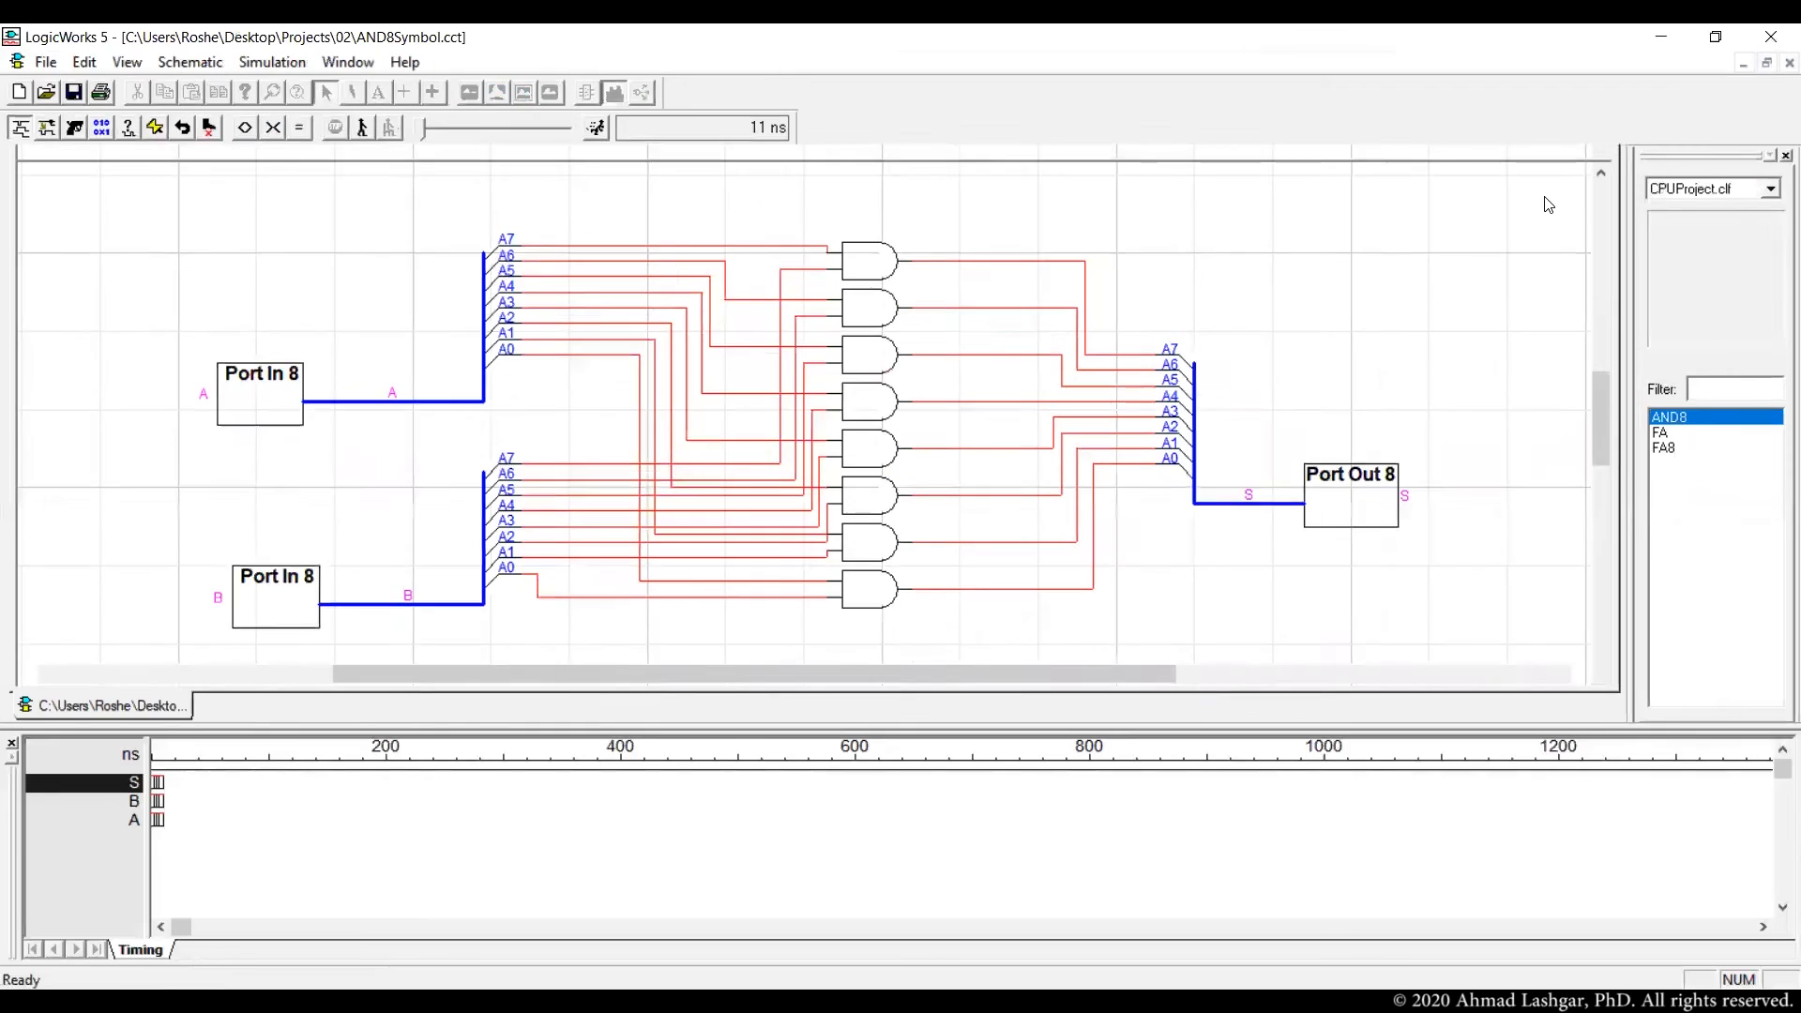
{"action": "left_click", "coordinate": [1789, 63]}
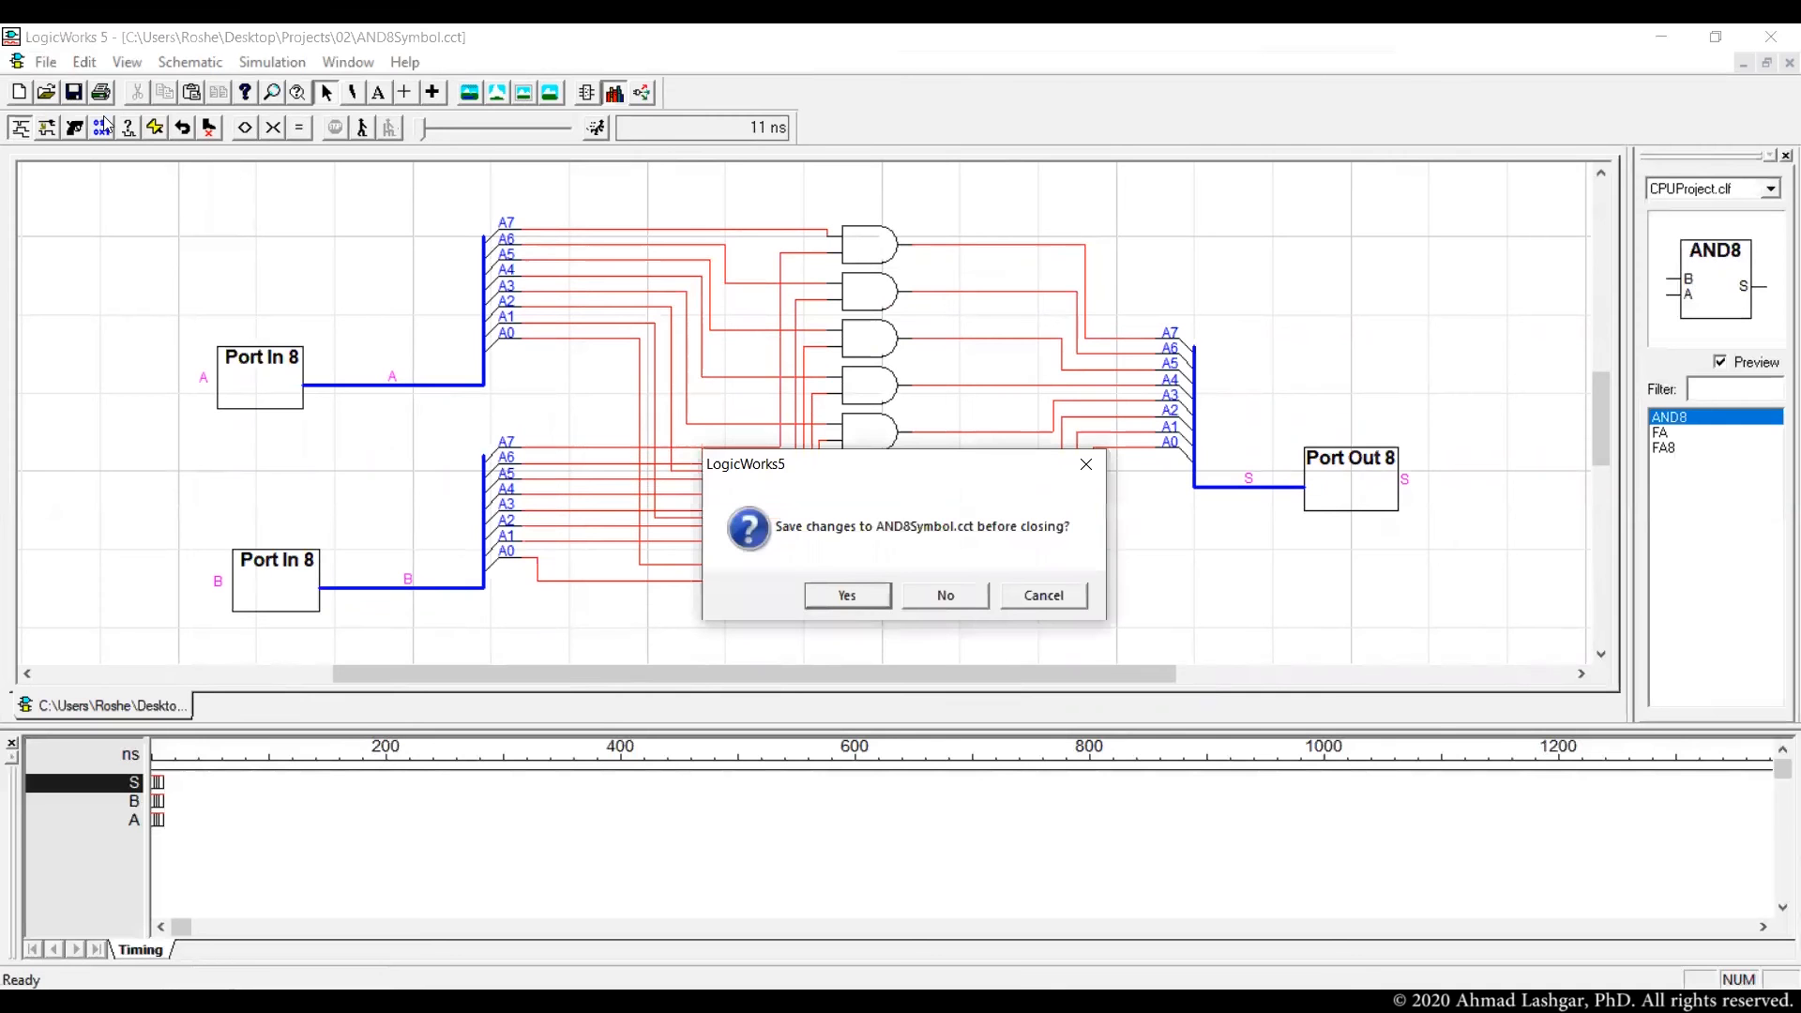
{"action": "left_click", "coordinate": [852, 587]}
- Place the AND8 part in a new circuit and extend its B bus upward and its A bus downward
{"action": "left_click", "coordinate": [32, 65]}
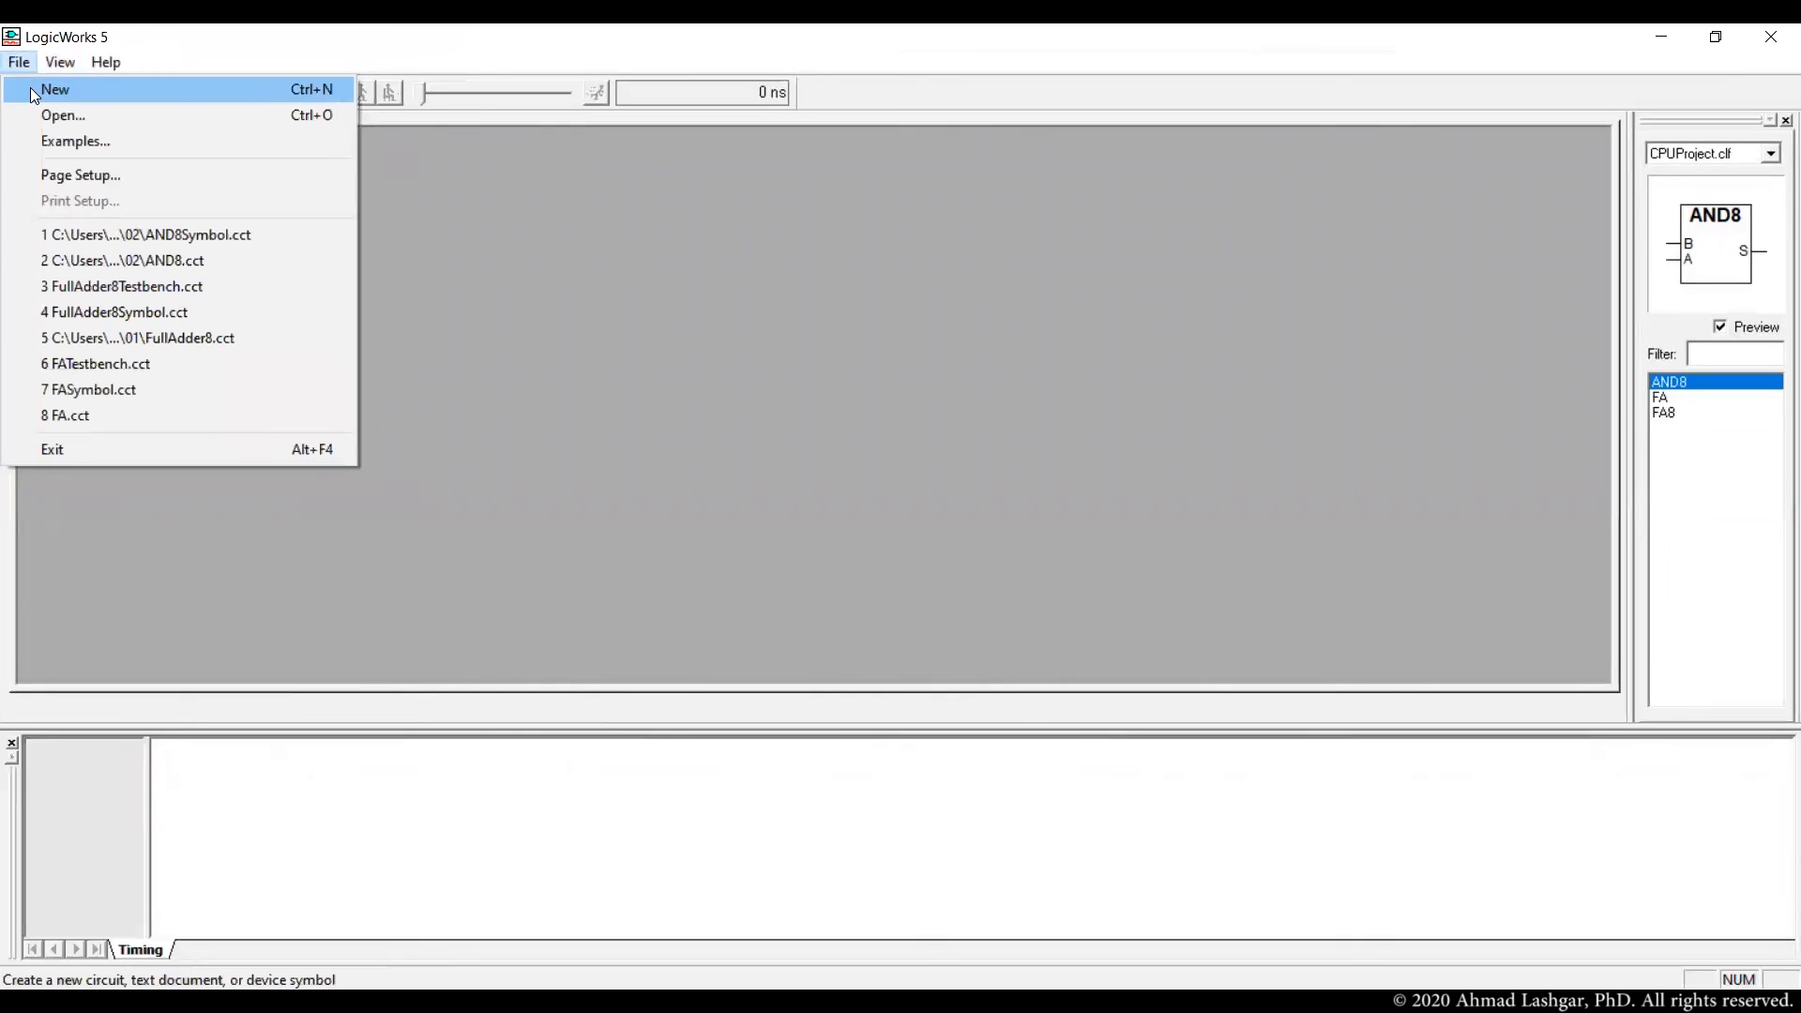
{"action": "left_click", "coordinate": [30, 87]}
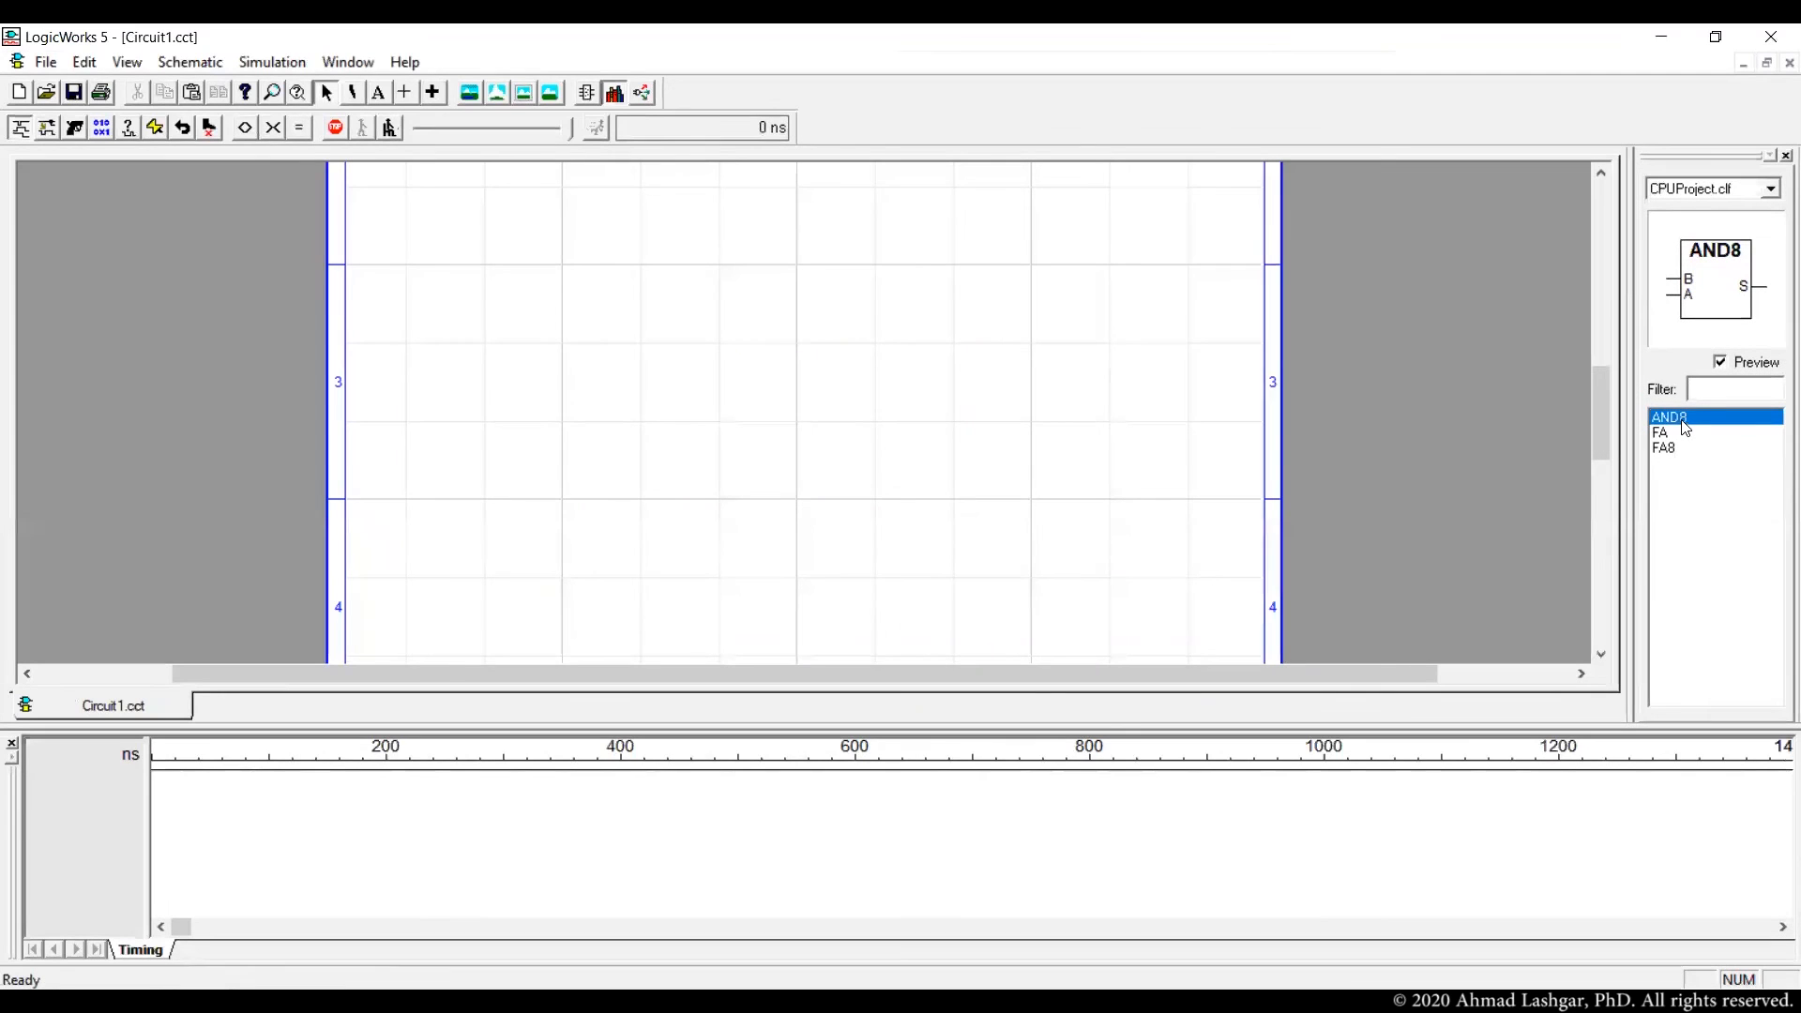
{"action": "mouse_move", "coordinate": [1684, 421]}
{"action": "left_mouse_down"}
{"action": "mouse_move", "coordinate": [1427, 426]}
{"action": "mouse_move", "coordinate": [748, 374]}
{"action": "mouse_move", "coordinate": [610, 296]}
{"action": "left_mouse_up"}
{"action": "mouse_move", "coordinate": [699, 383]}
{"action": "left_mouse_down"}
{"action": "mouse_move", "coordinate": [603, 382]}
{"action": "mouse_move", "coordinate": [610, 460]}
{"action": "left_mouse_up"}
- Create an A0..A7 breakout with pin spacing 2 and attach a copy to the end of each AND8 input bus
{"action": "right_click", "coordinate": [610, 437]}
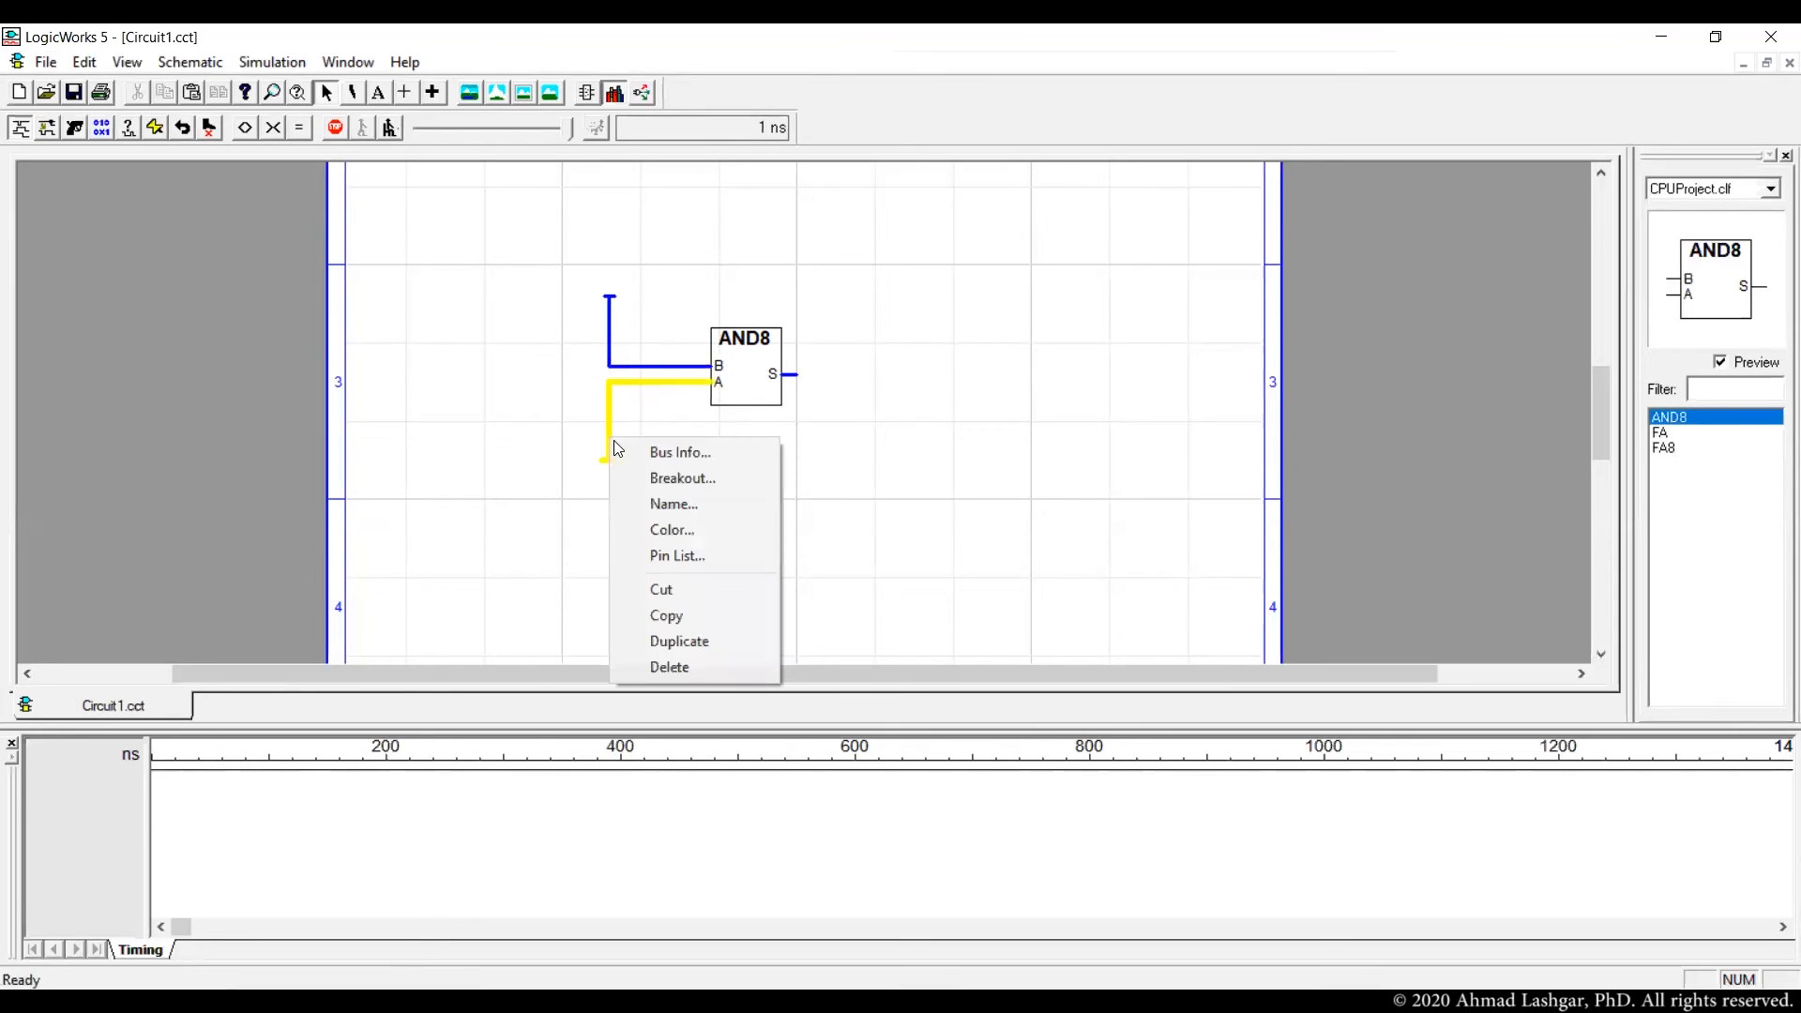
{"action": "left_click", "coordinate": [662, 480]}
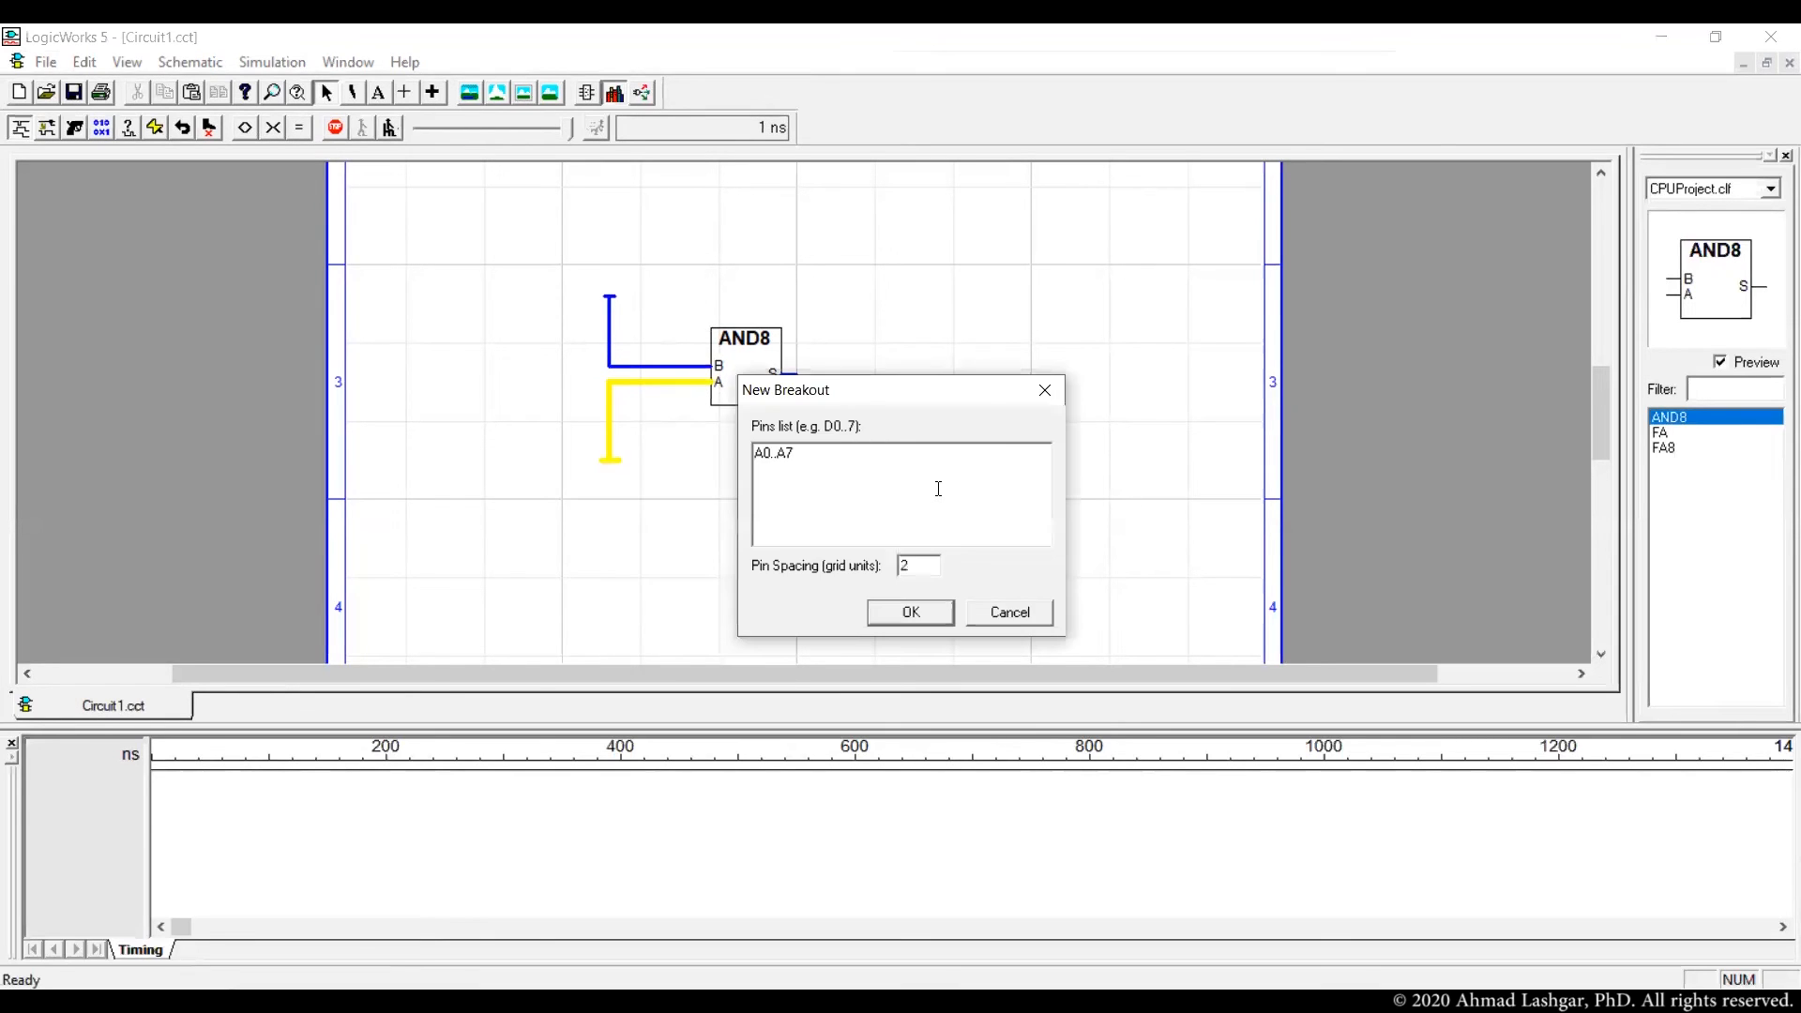
{"action": "key", "text": "Return"}
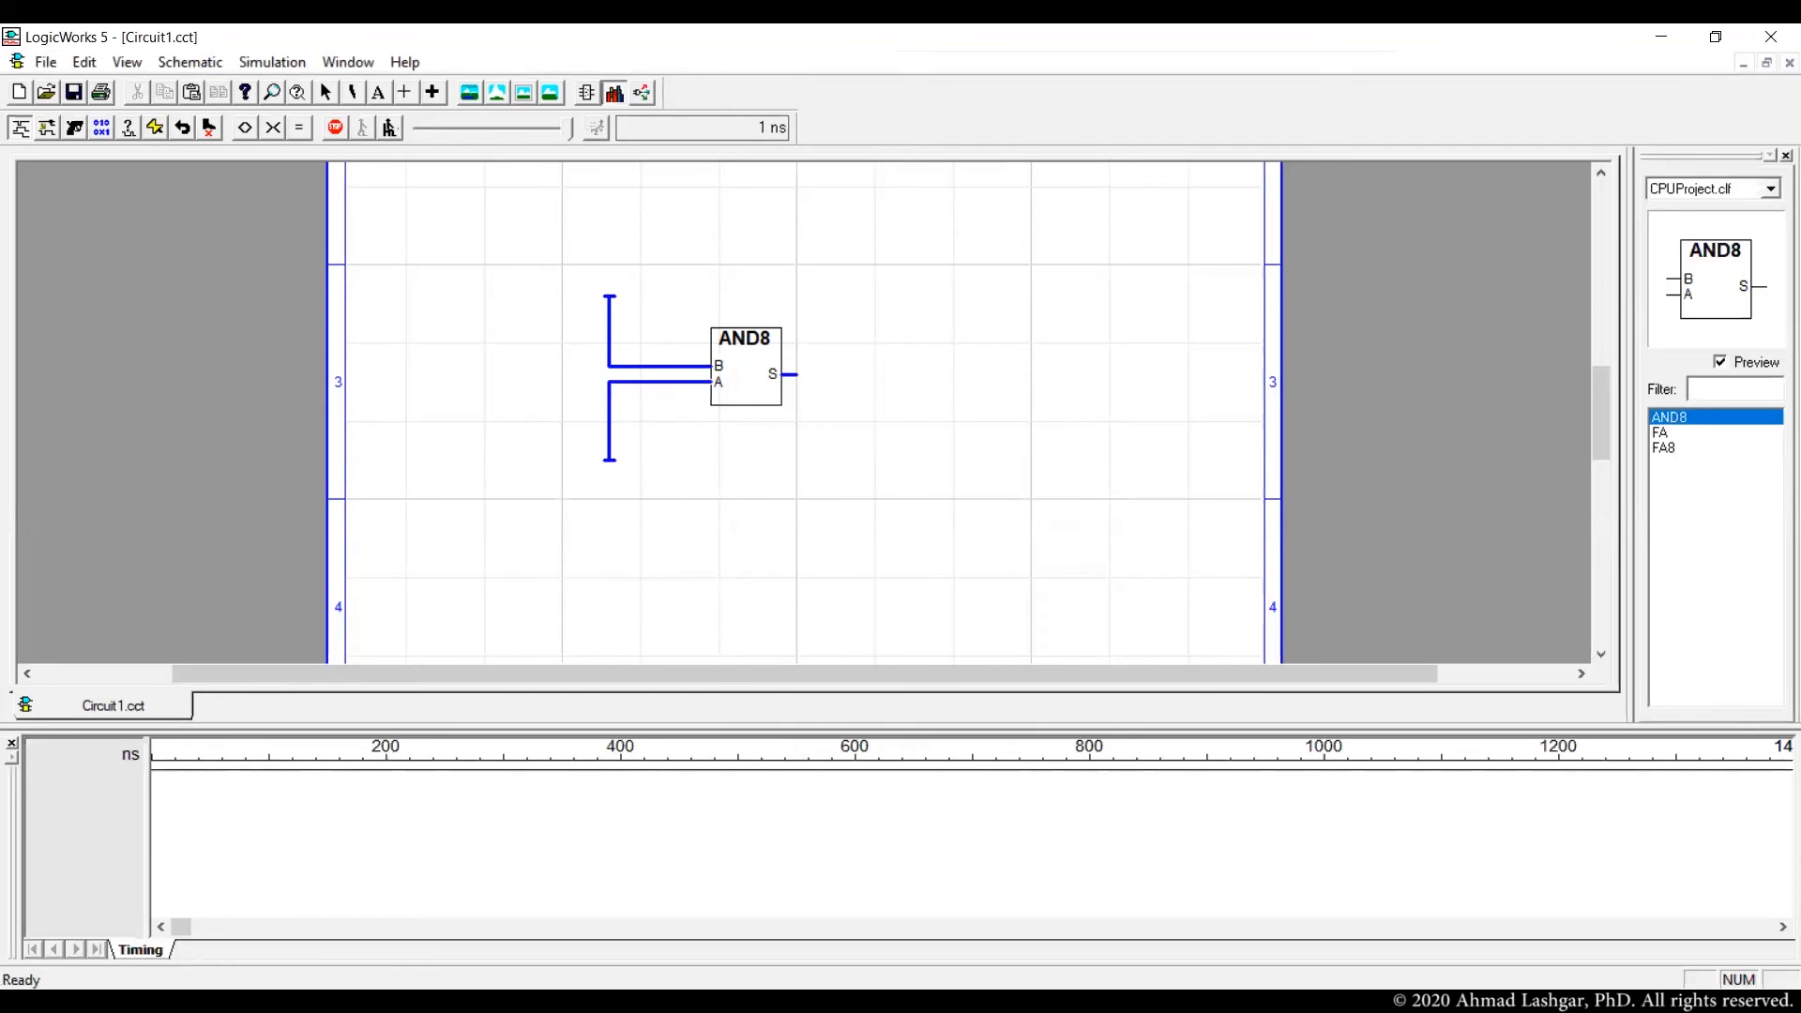
{"action": "left_click", "coordinate": [609, 461]}
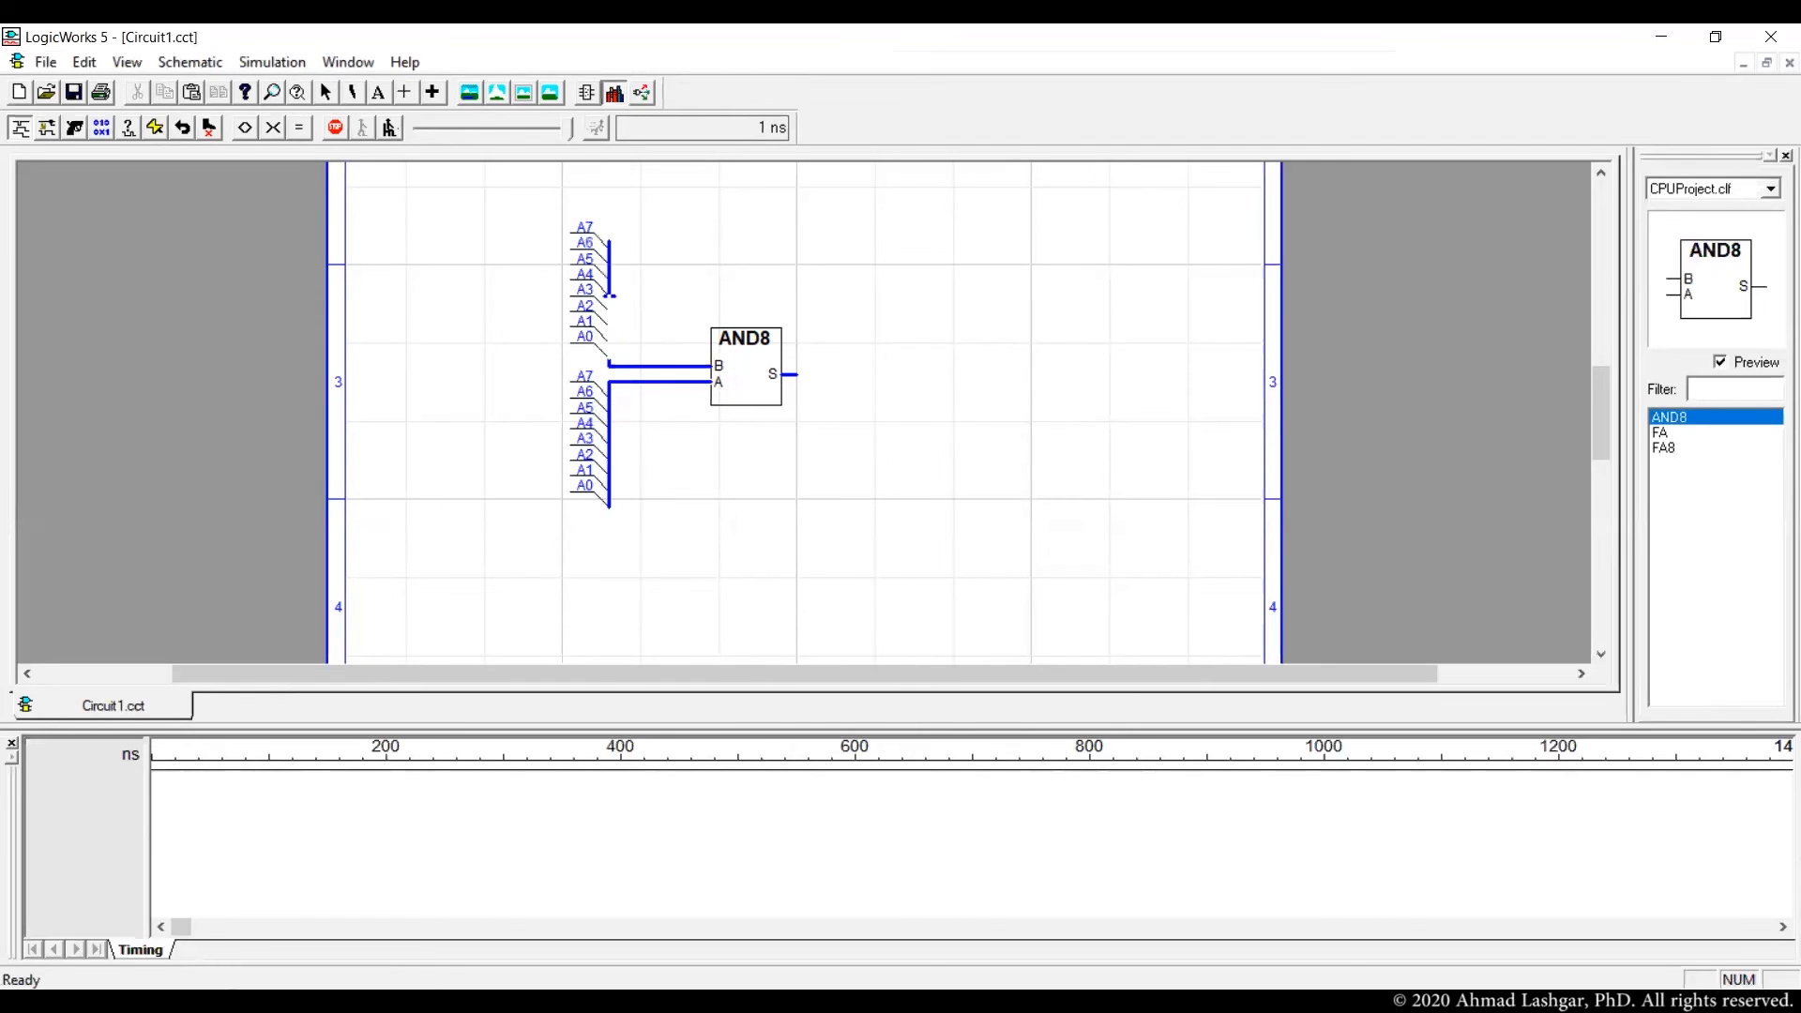
{"action": "left_click", "coordinate": [596, 297]}
{"action": "key", "text": "Escape"}
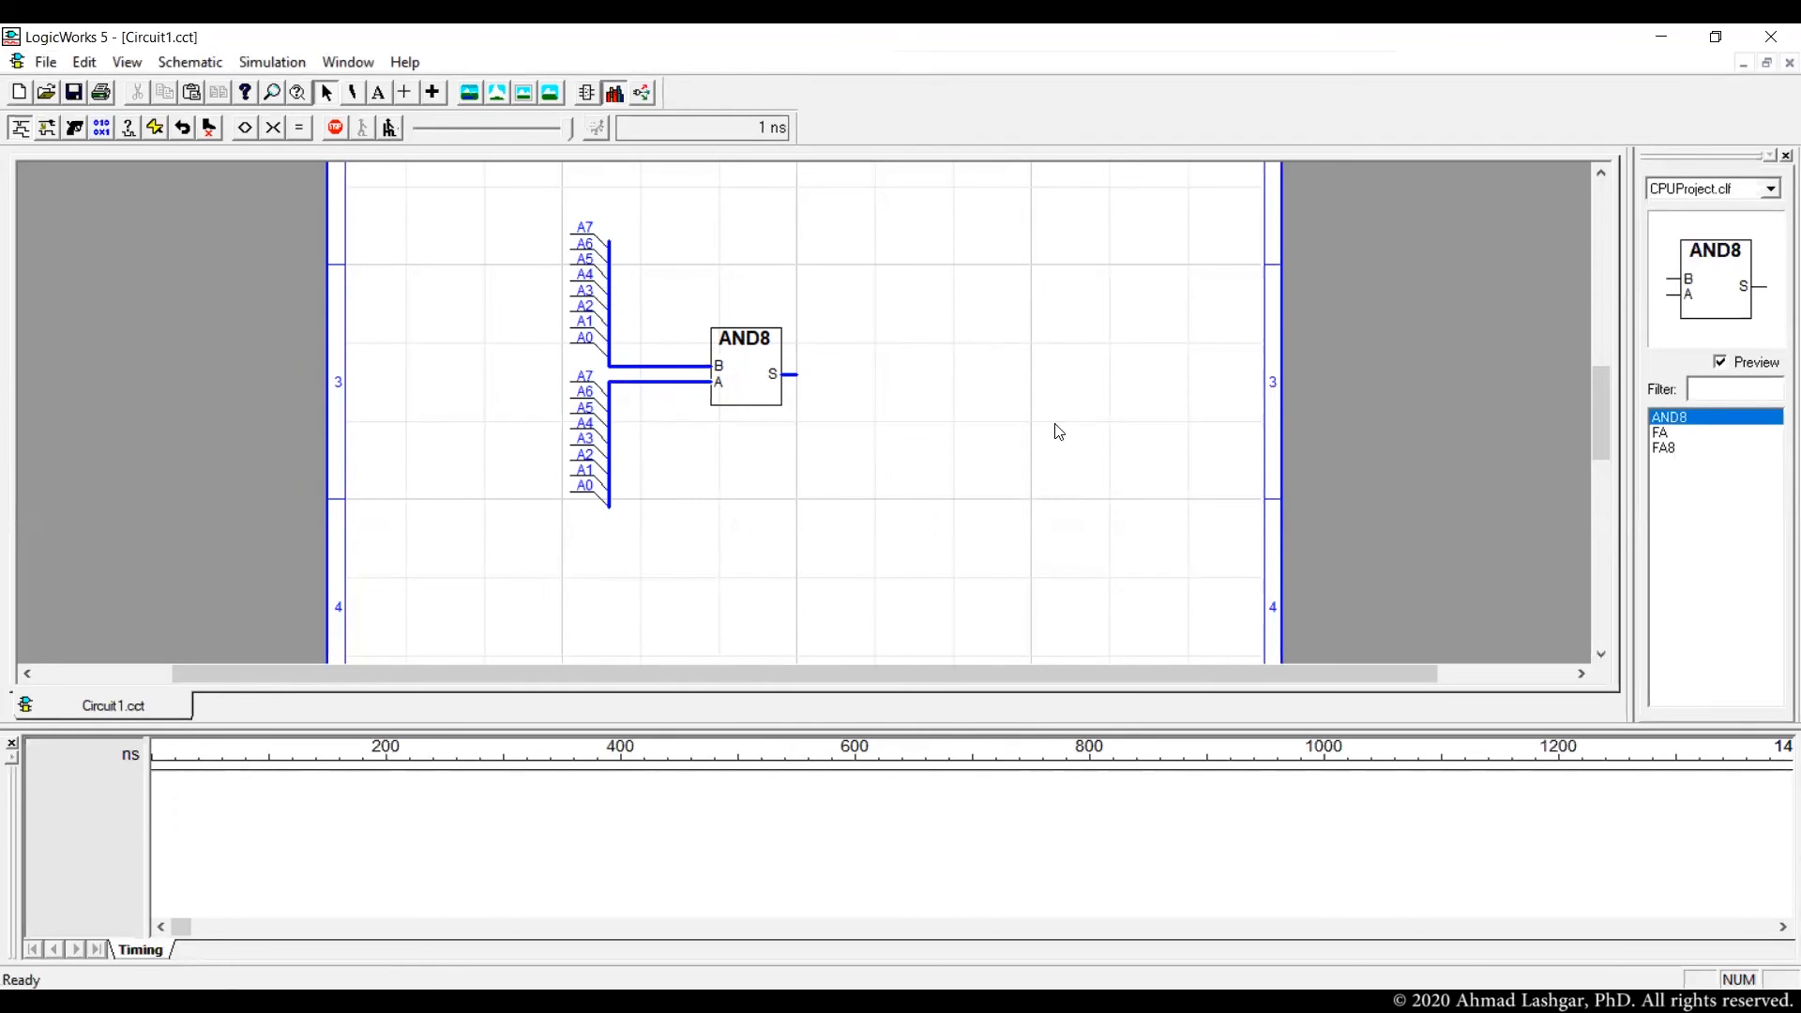
- Find Hex Keyboard wo/STB across all libraries and connect four of them, outputs facing right, to the A0 to A7 pins of both breakouts
{"action": "left_click", "coordinate": [1708, 189]}
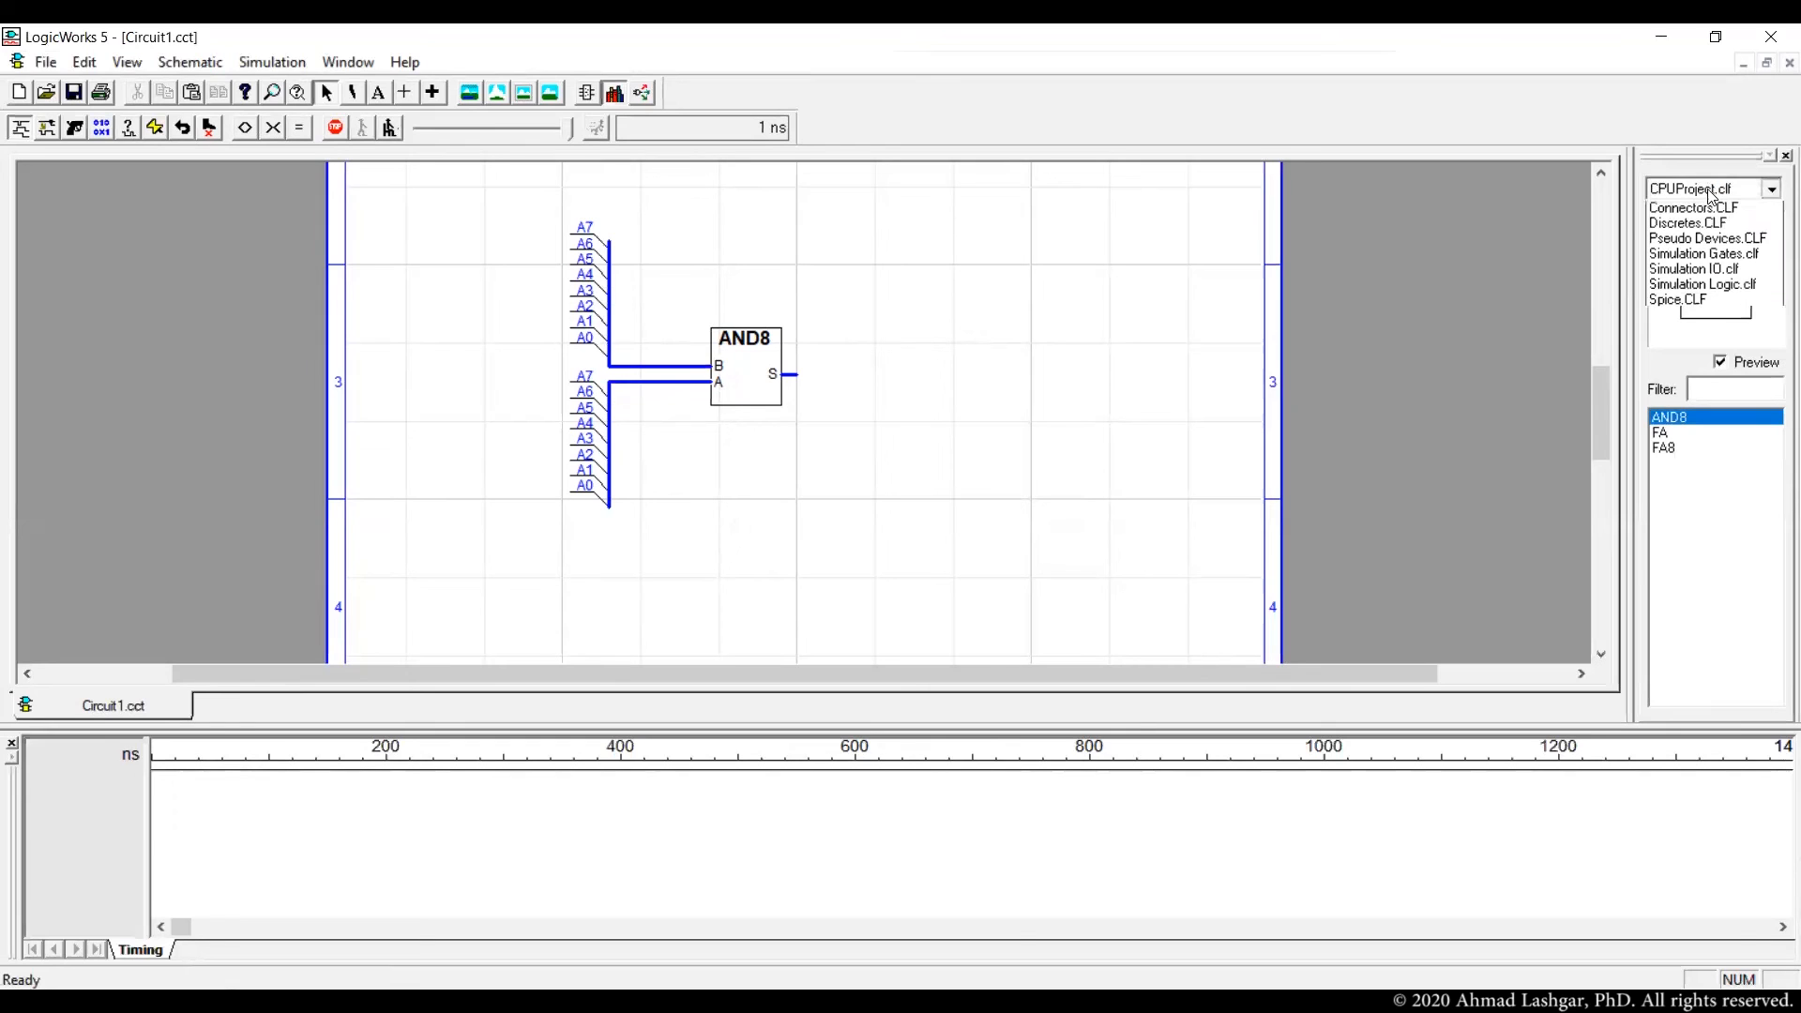
{"action": "left_click", "coordinate": [1716, 204]}
{"action": "left_click", "coordinate": [1722, 383]}
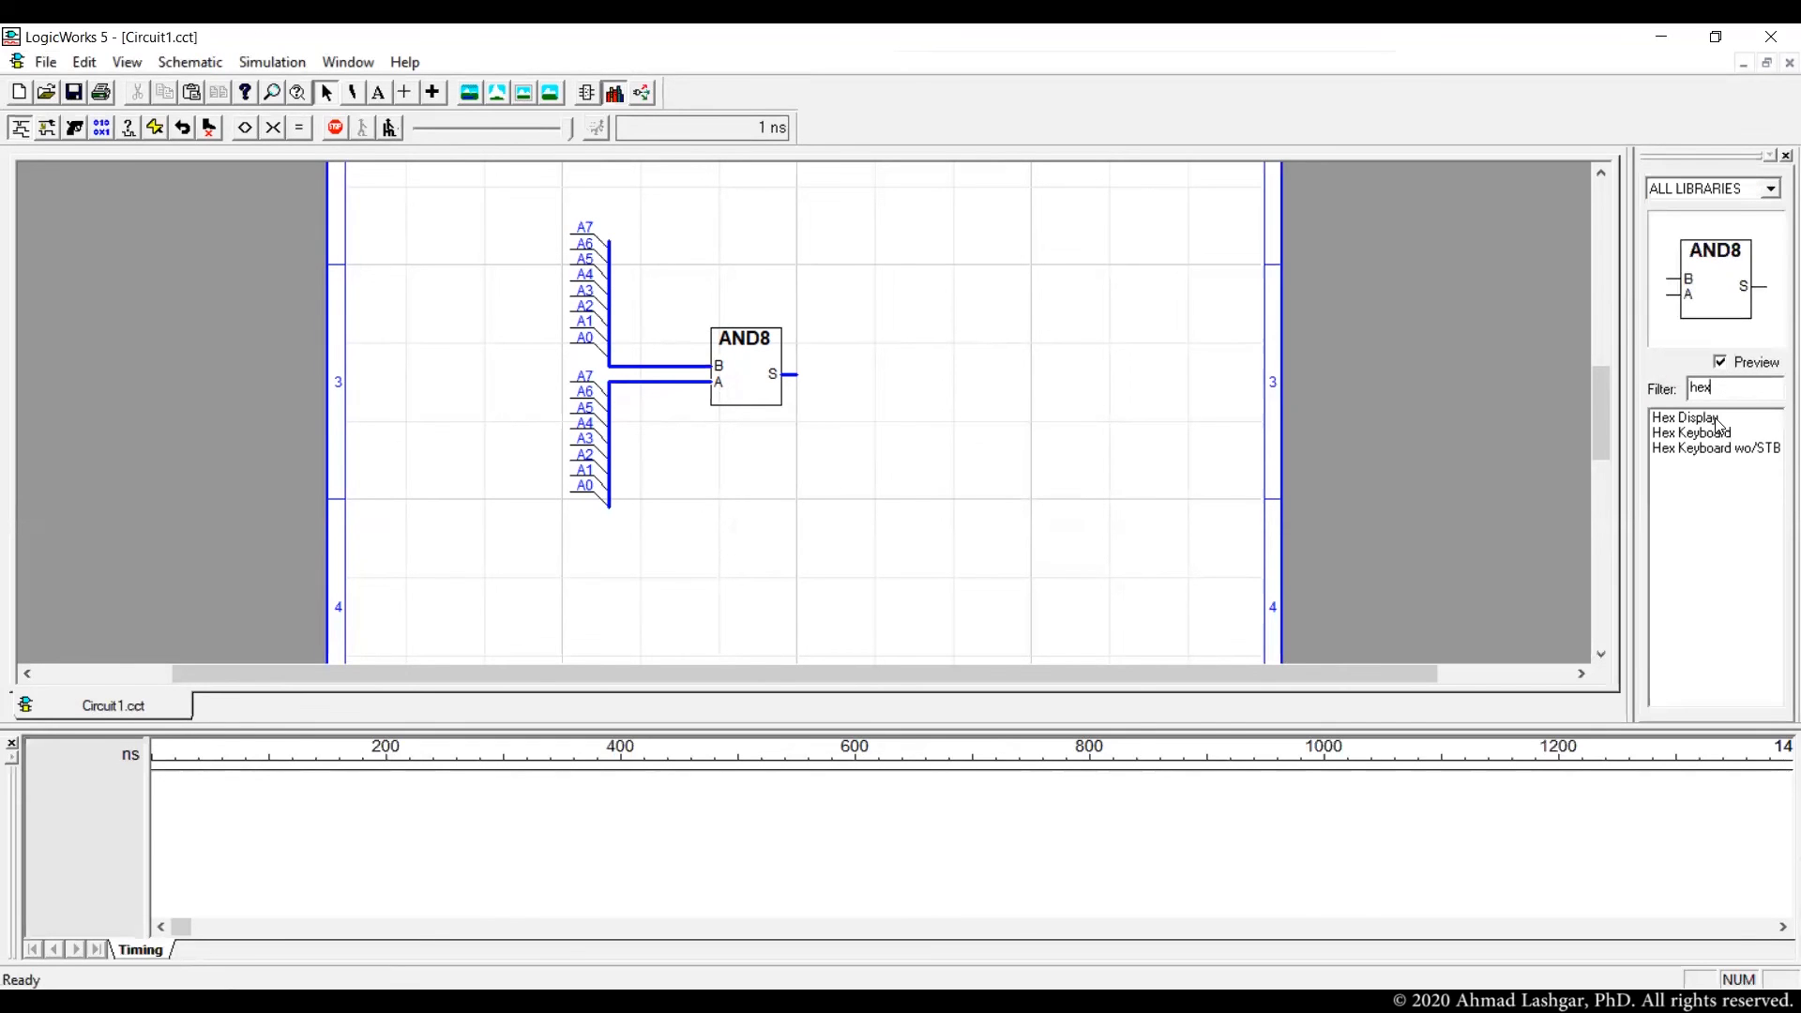
{"action": "left_click", "coordinate": [1744, 450]}
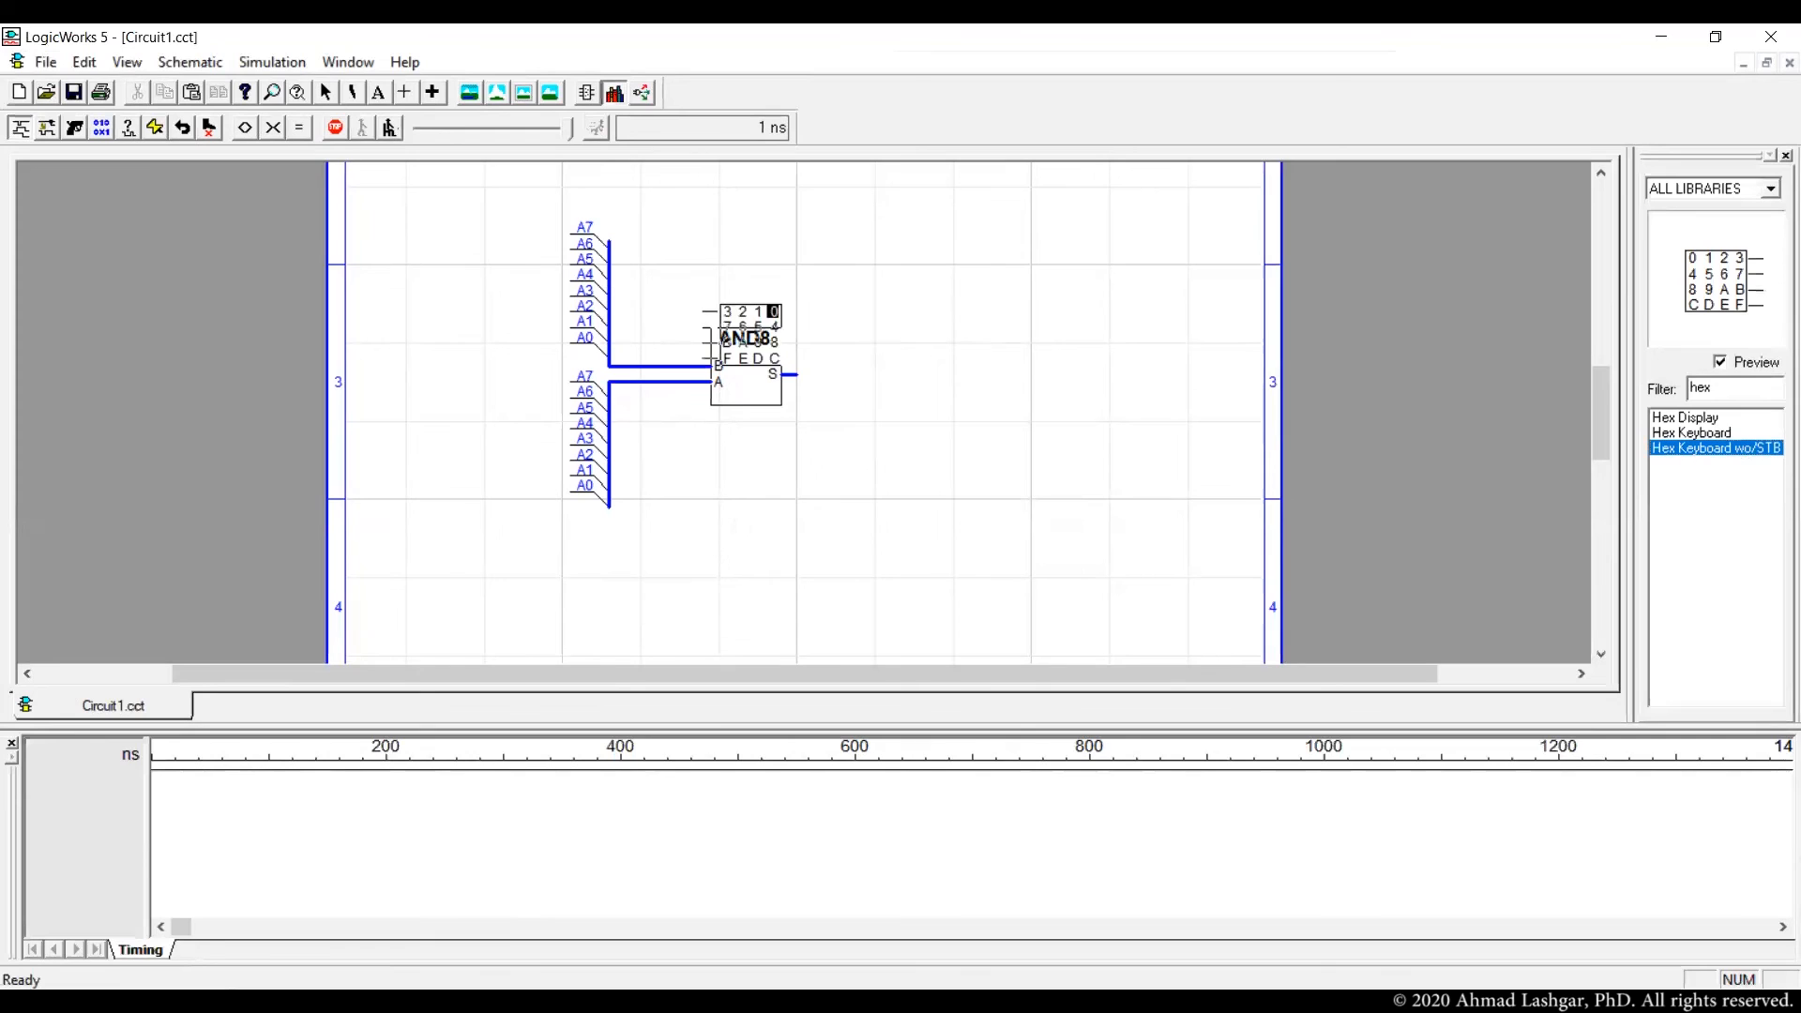
{"action": "key", "text": "Right"}
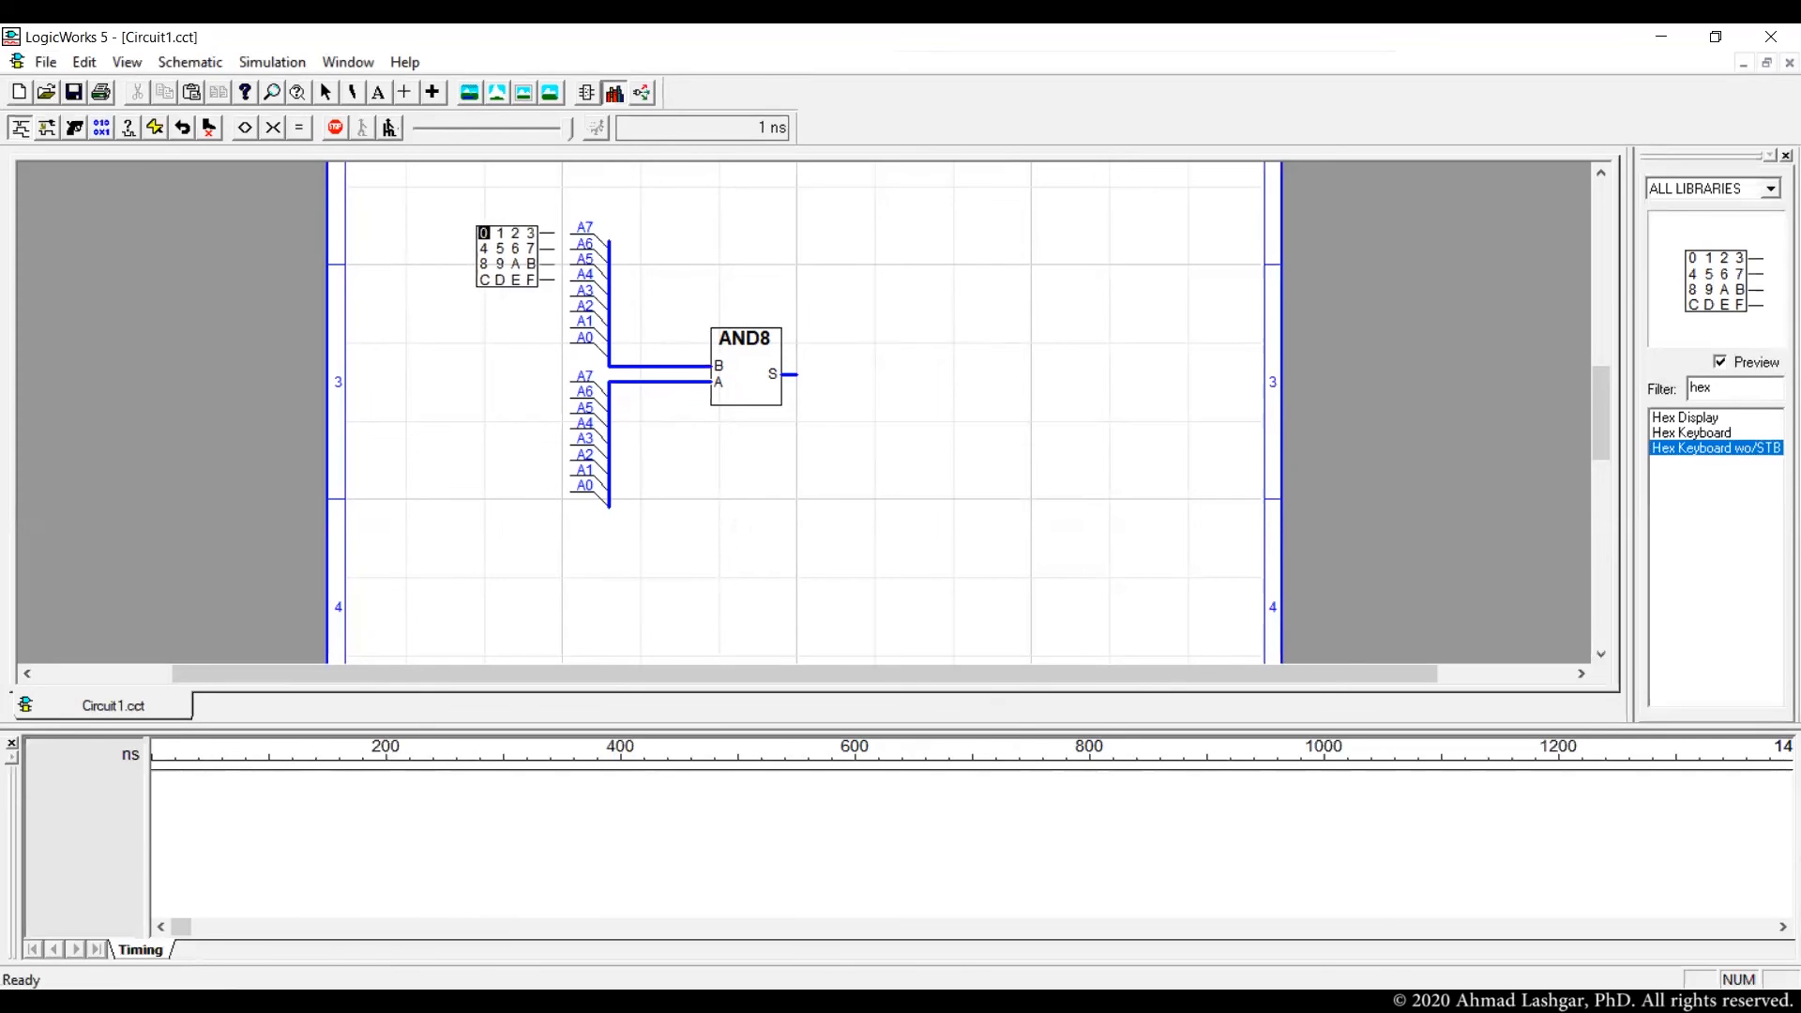
{"action": "left_click", "coordinate": [530, 255]}
{"action": "left_click", "coordinate": [526, 317]}
{"action": "left_click", "coordinate": [532, 405]}
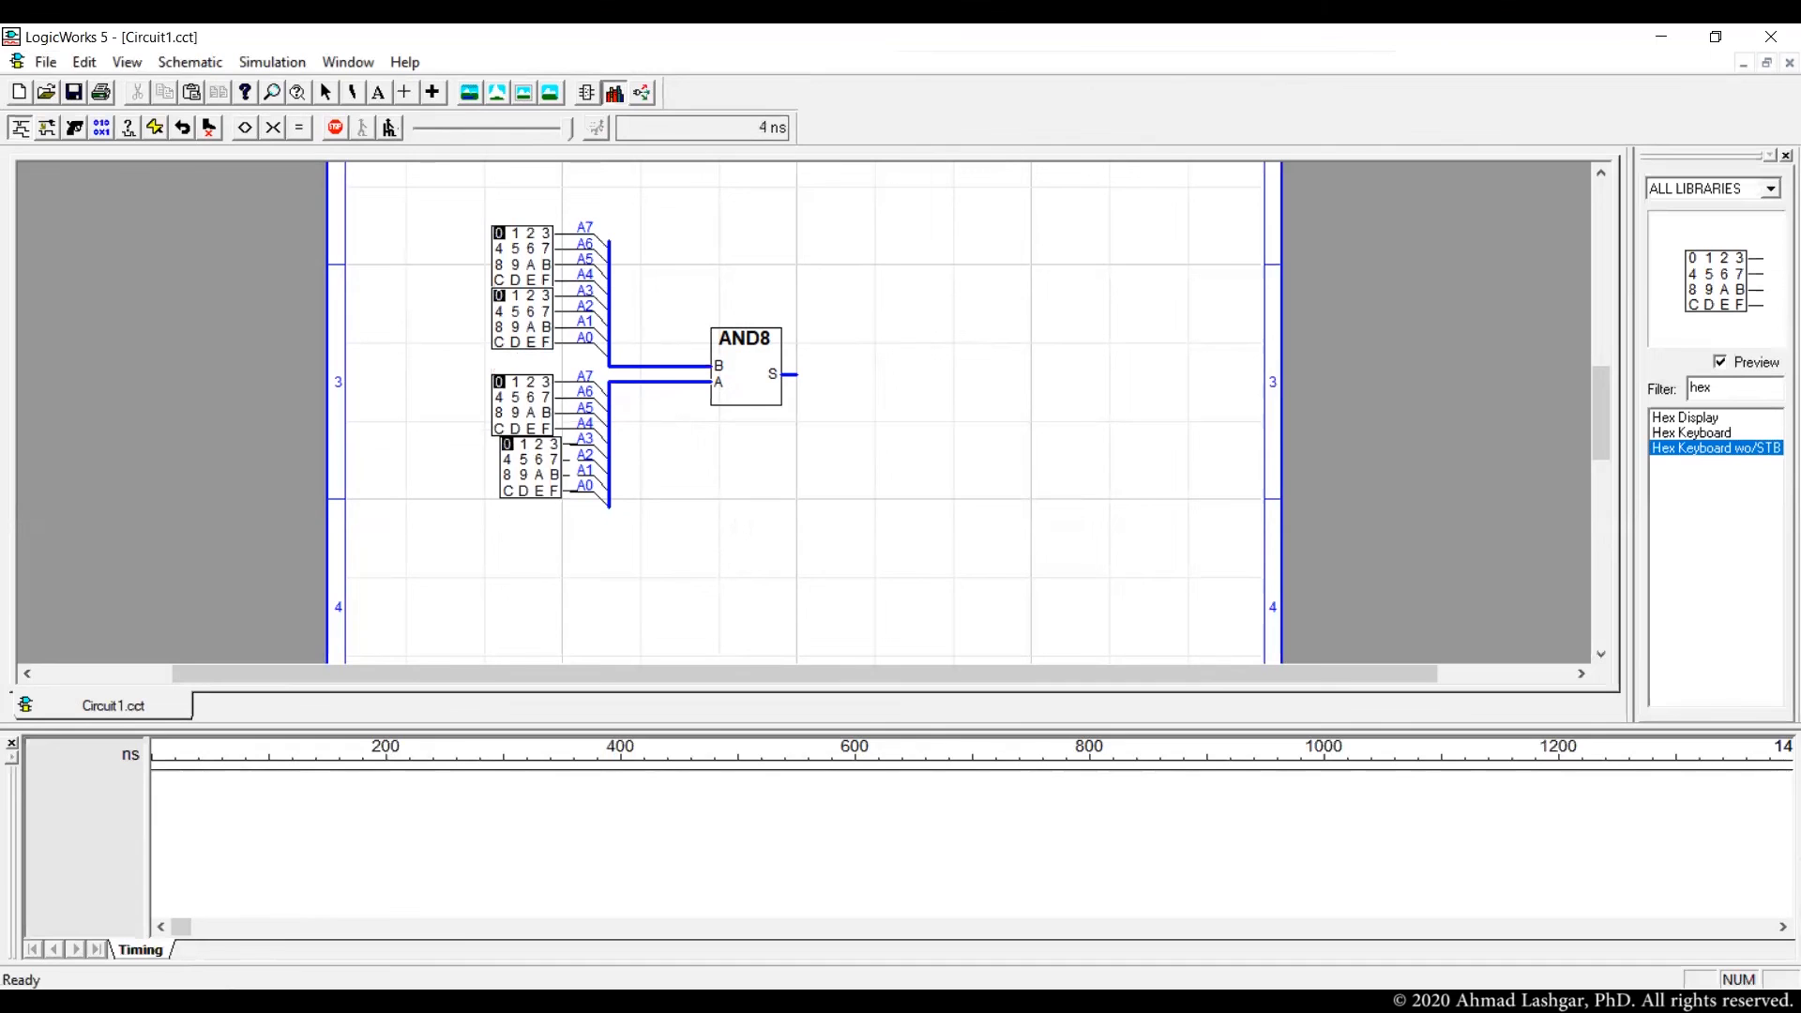
{"action": "left_click", "coordinate": [534, 468]}
{"action": "key", "text": "Escape"}
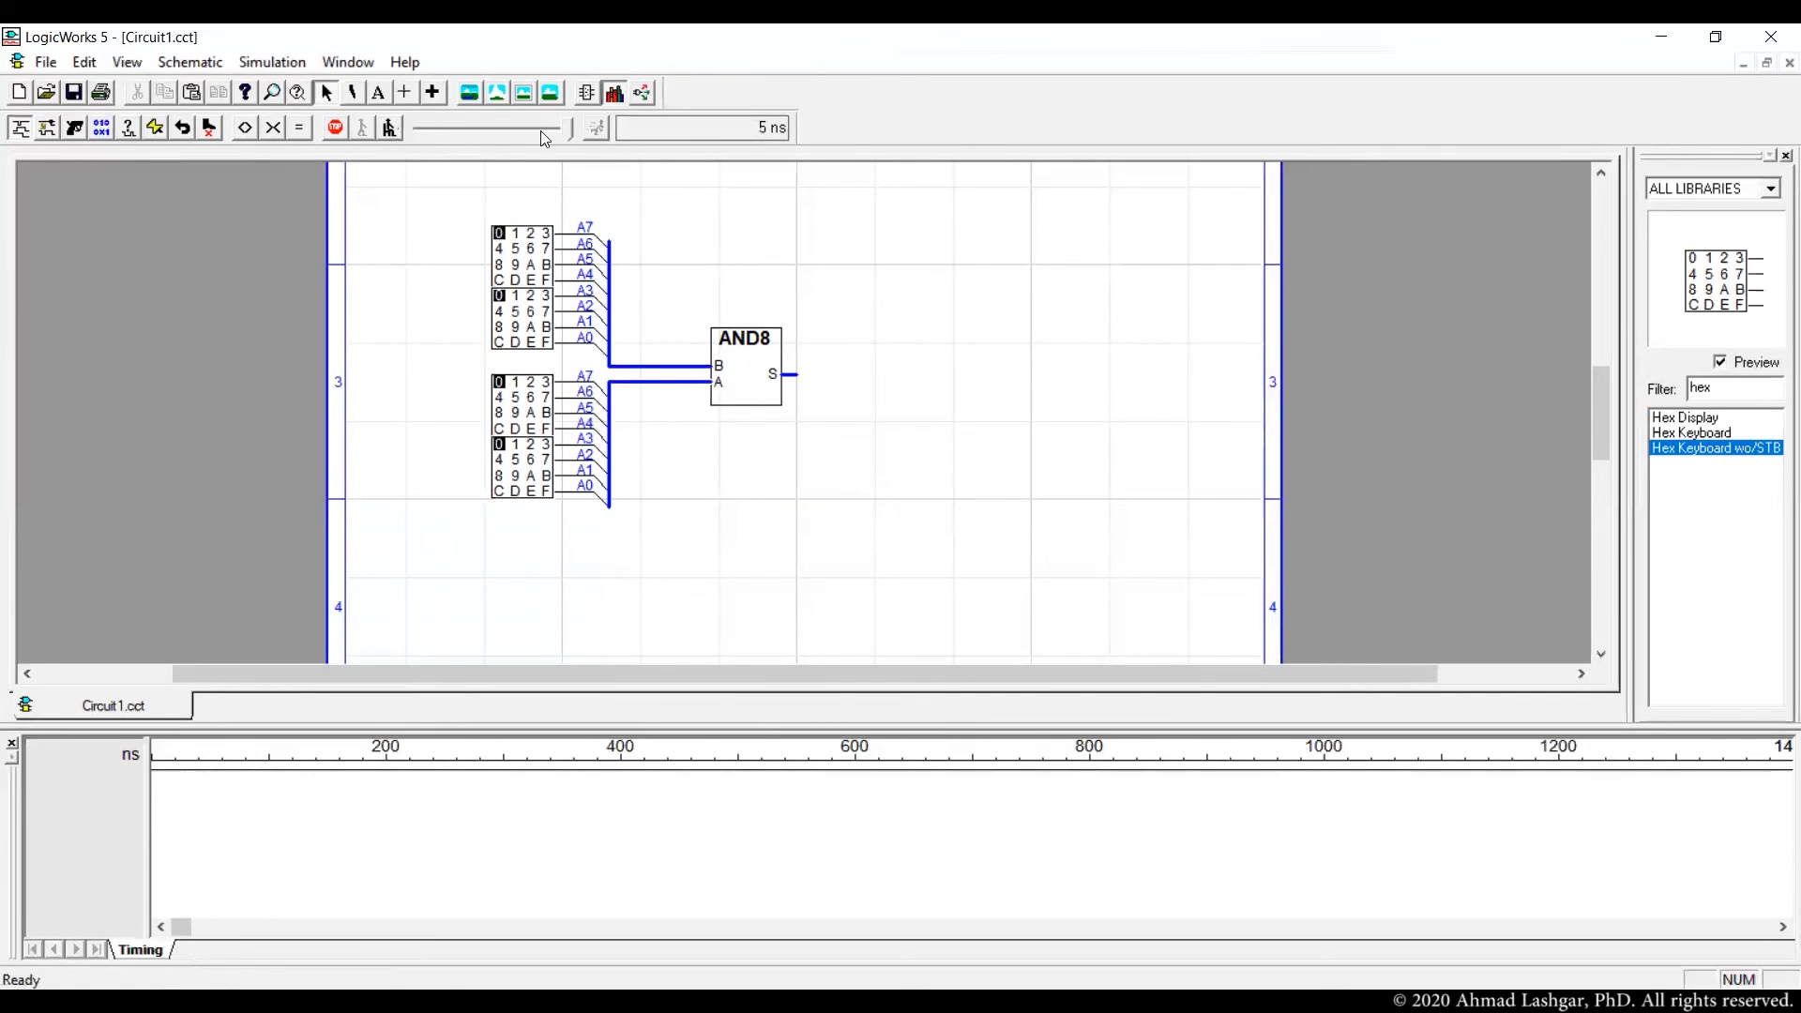
- Restart the simulation and show the signal values on the AND8 buses
{"action": "left_click", "coordinate": [335, 127]}
{"action": "left_click", "coordinate": [597, 127]}
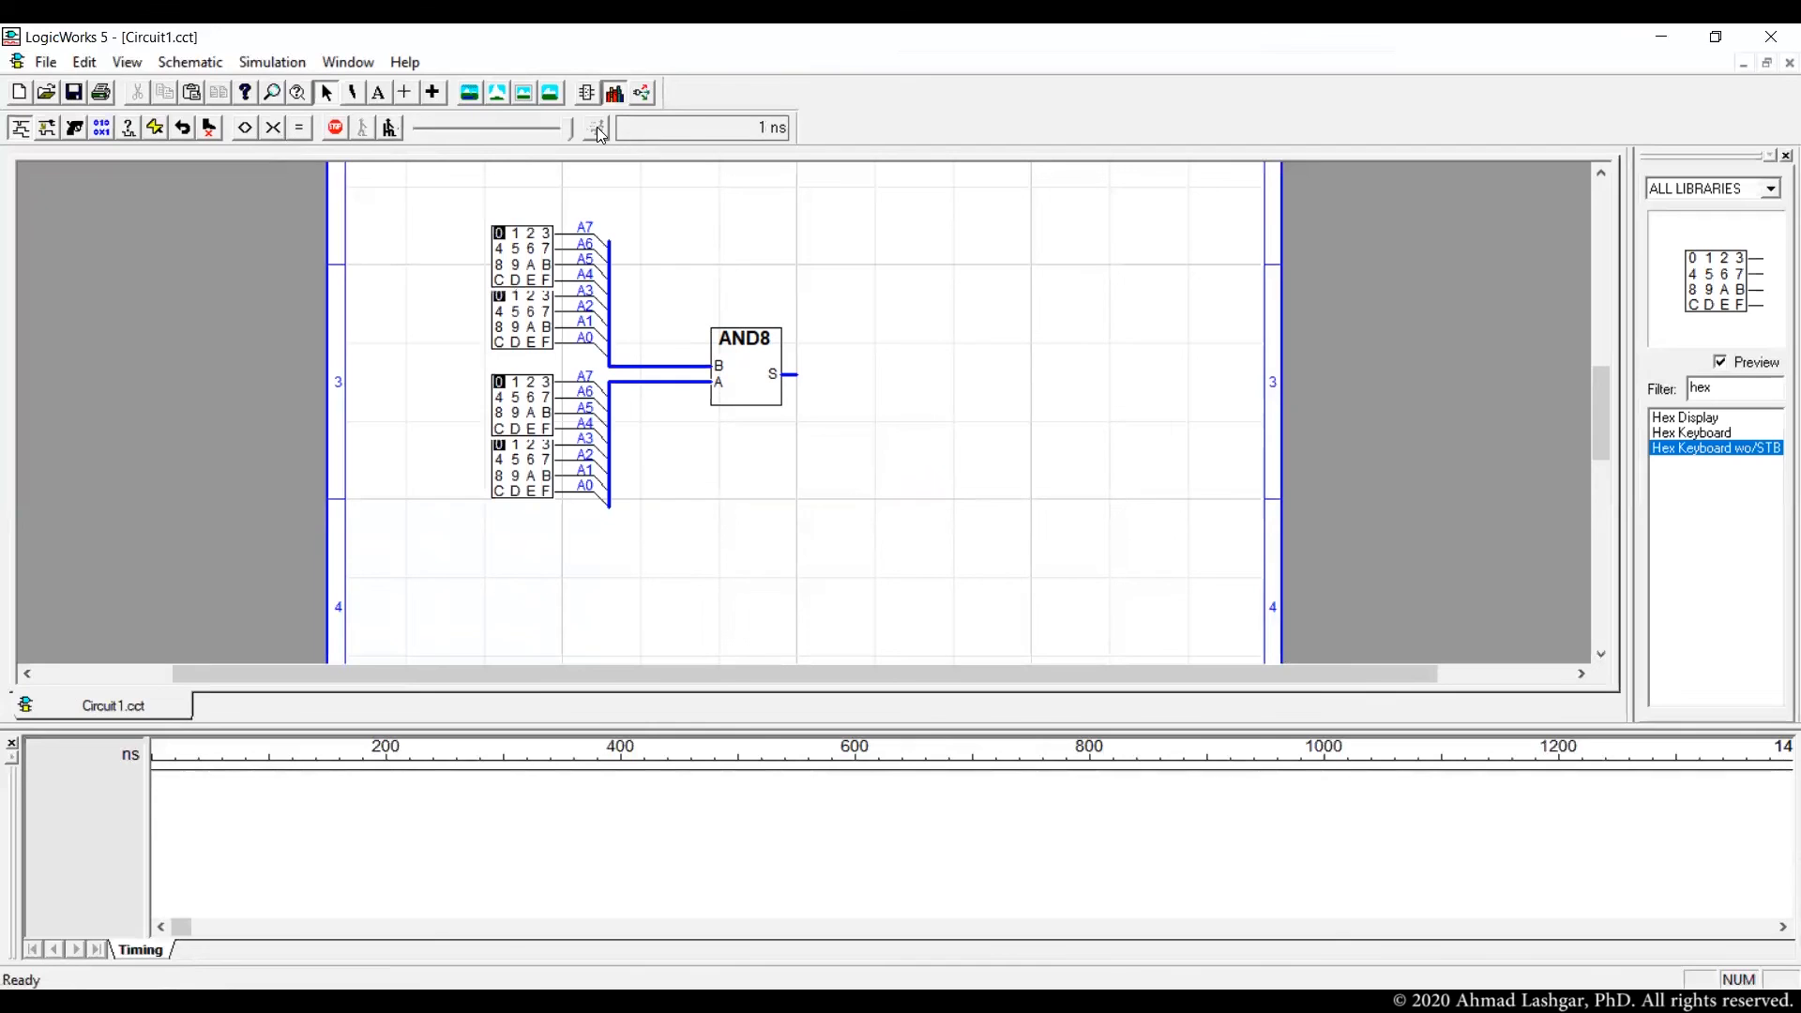
{"action": "left_click", "coordinate": [254, 67]}
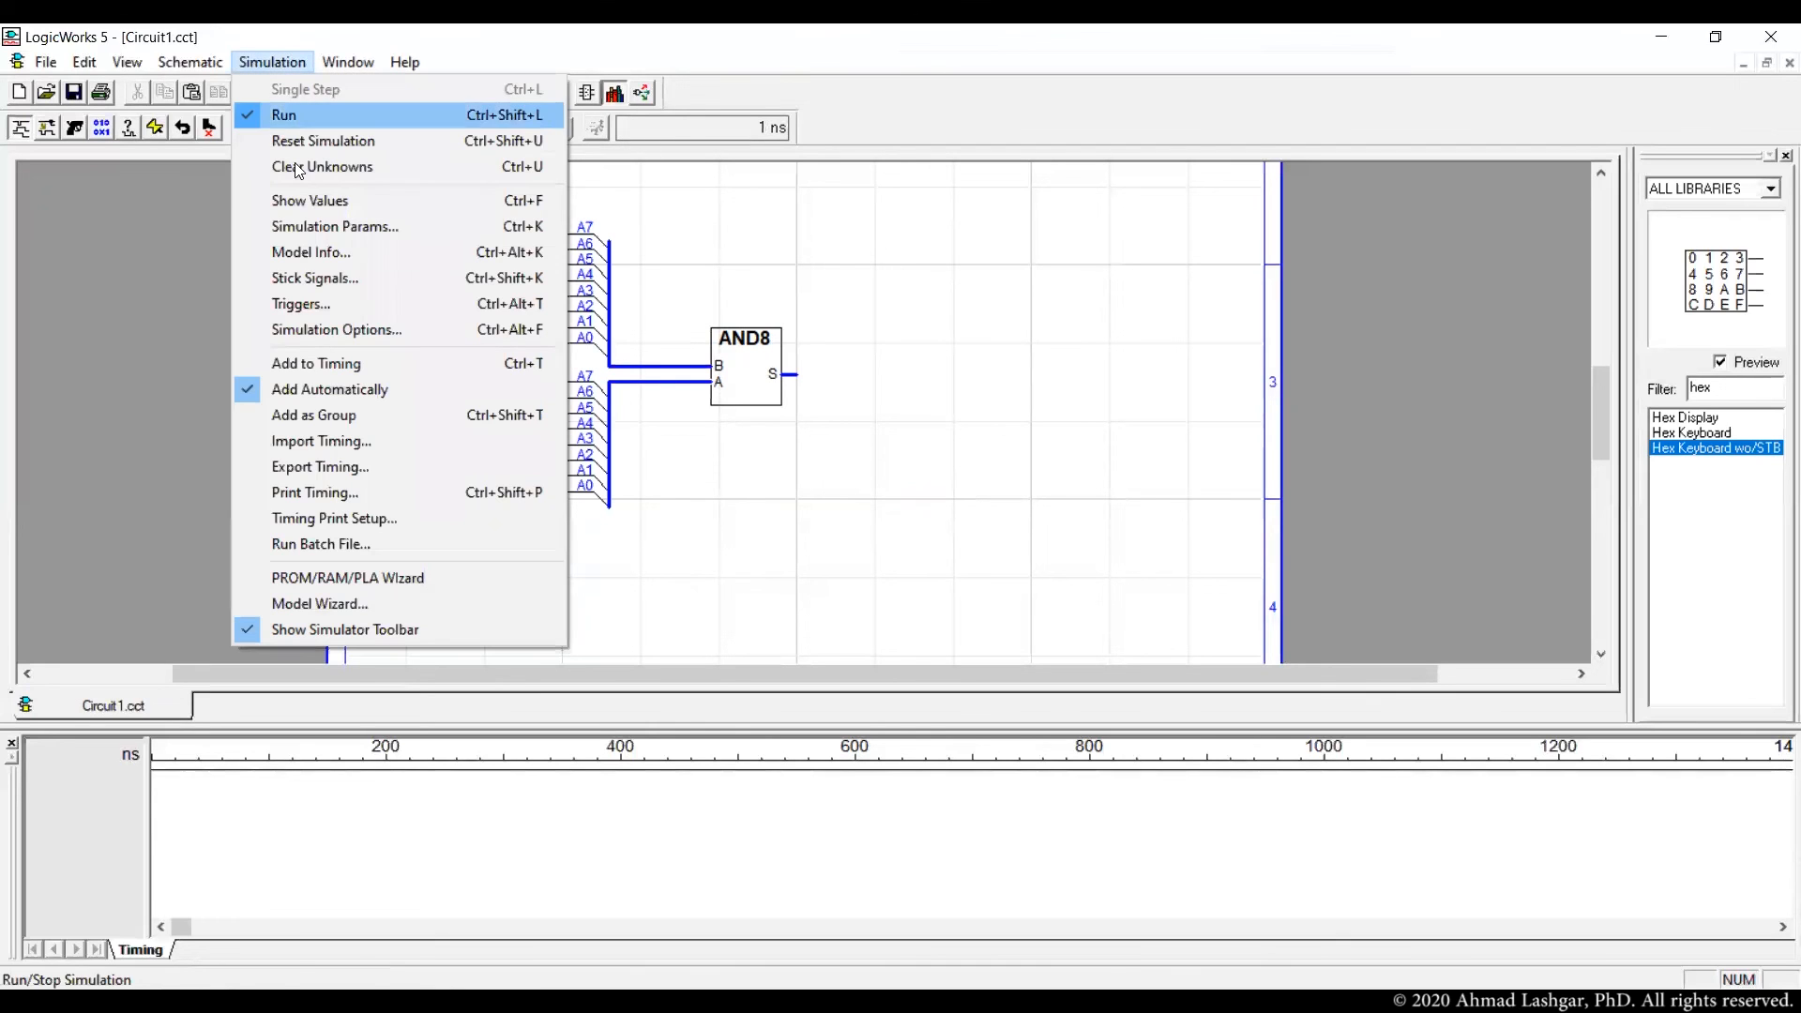
{"action": "left_click", "coordinate": [362, 203]}
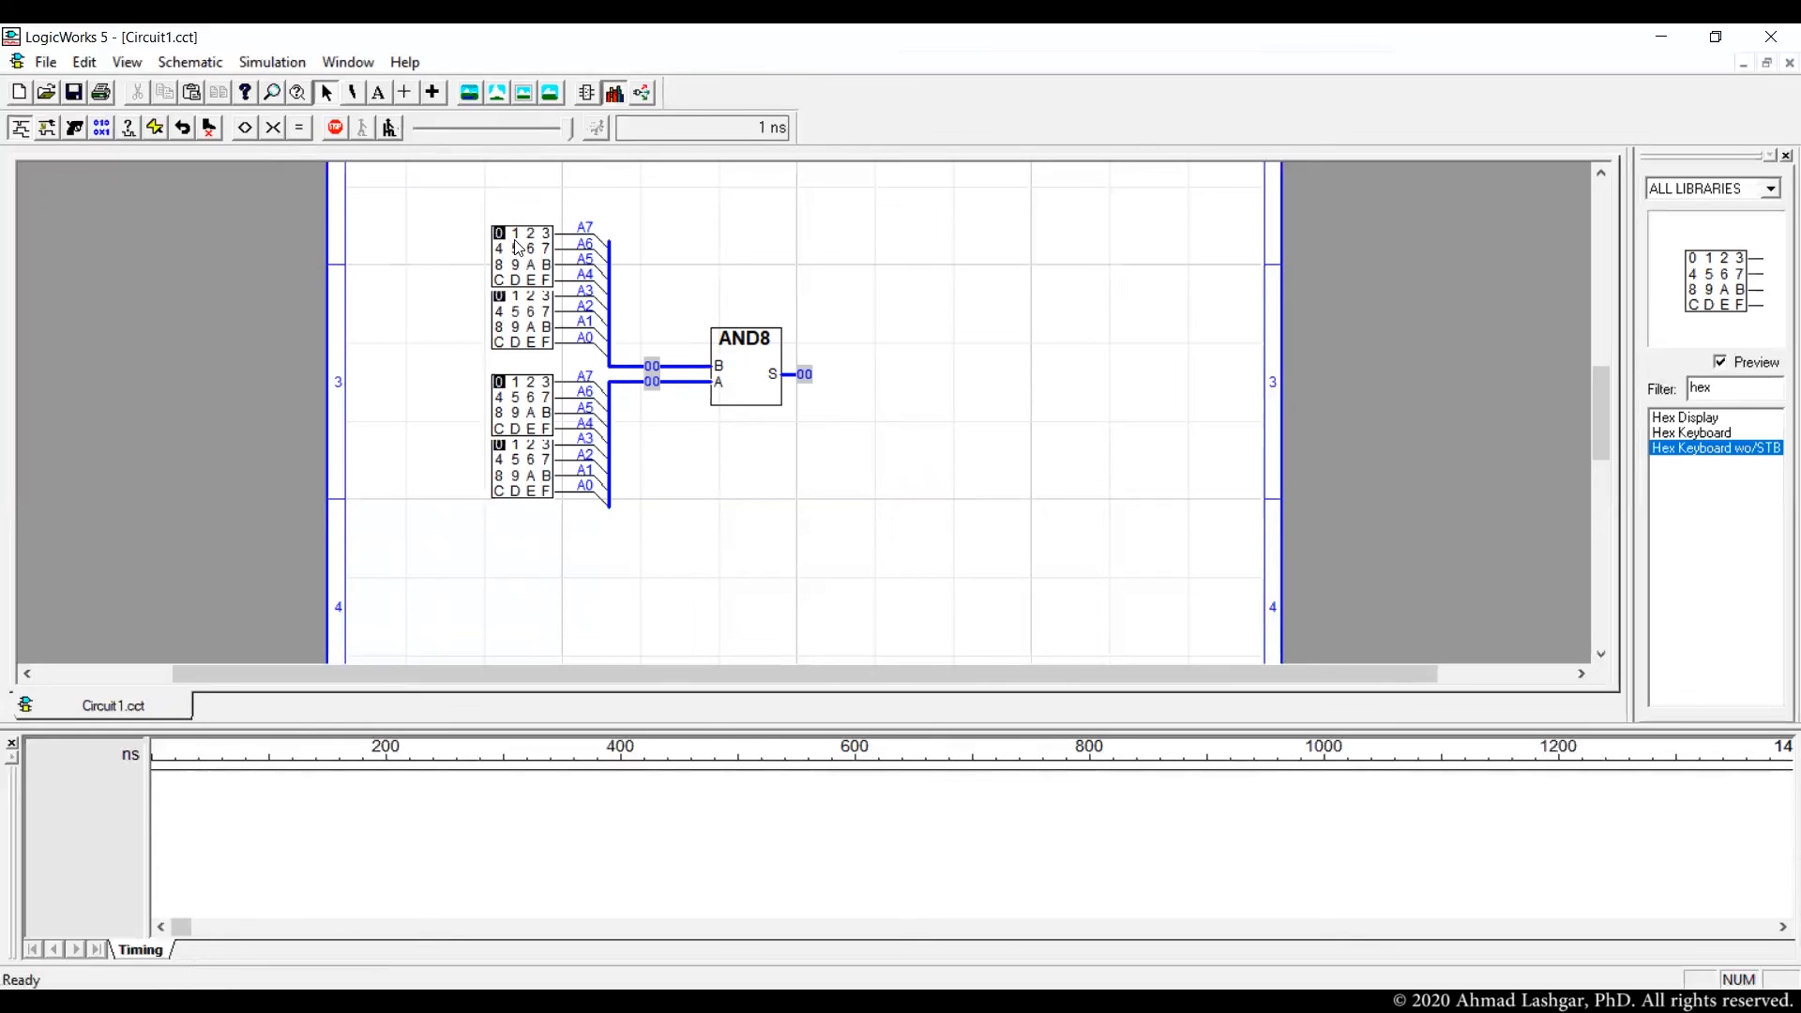
- Test the AND8 part with input B at hex FF and input A stepped through 10, 11, 21, 20, 30 and 33
{"action": "left_click", "coordinate": [547, 279]}
{"action": "left_click", "coordinate": [546, 342]}
{"action": "left_click", "coordinate": [515, 384]}
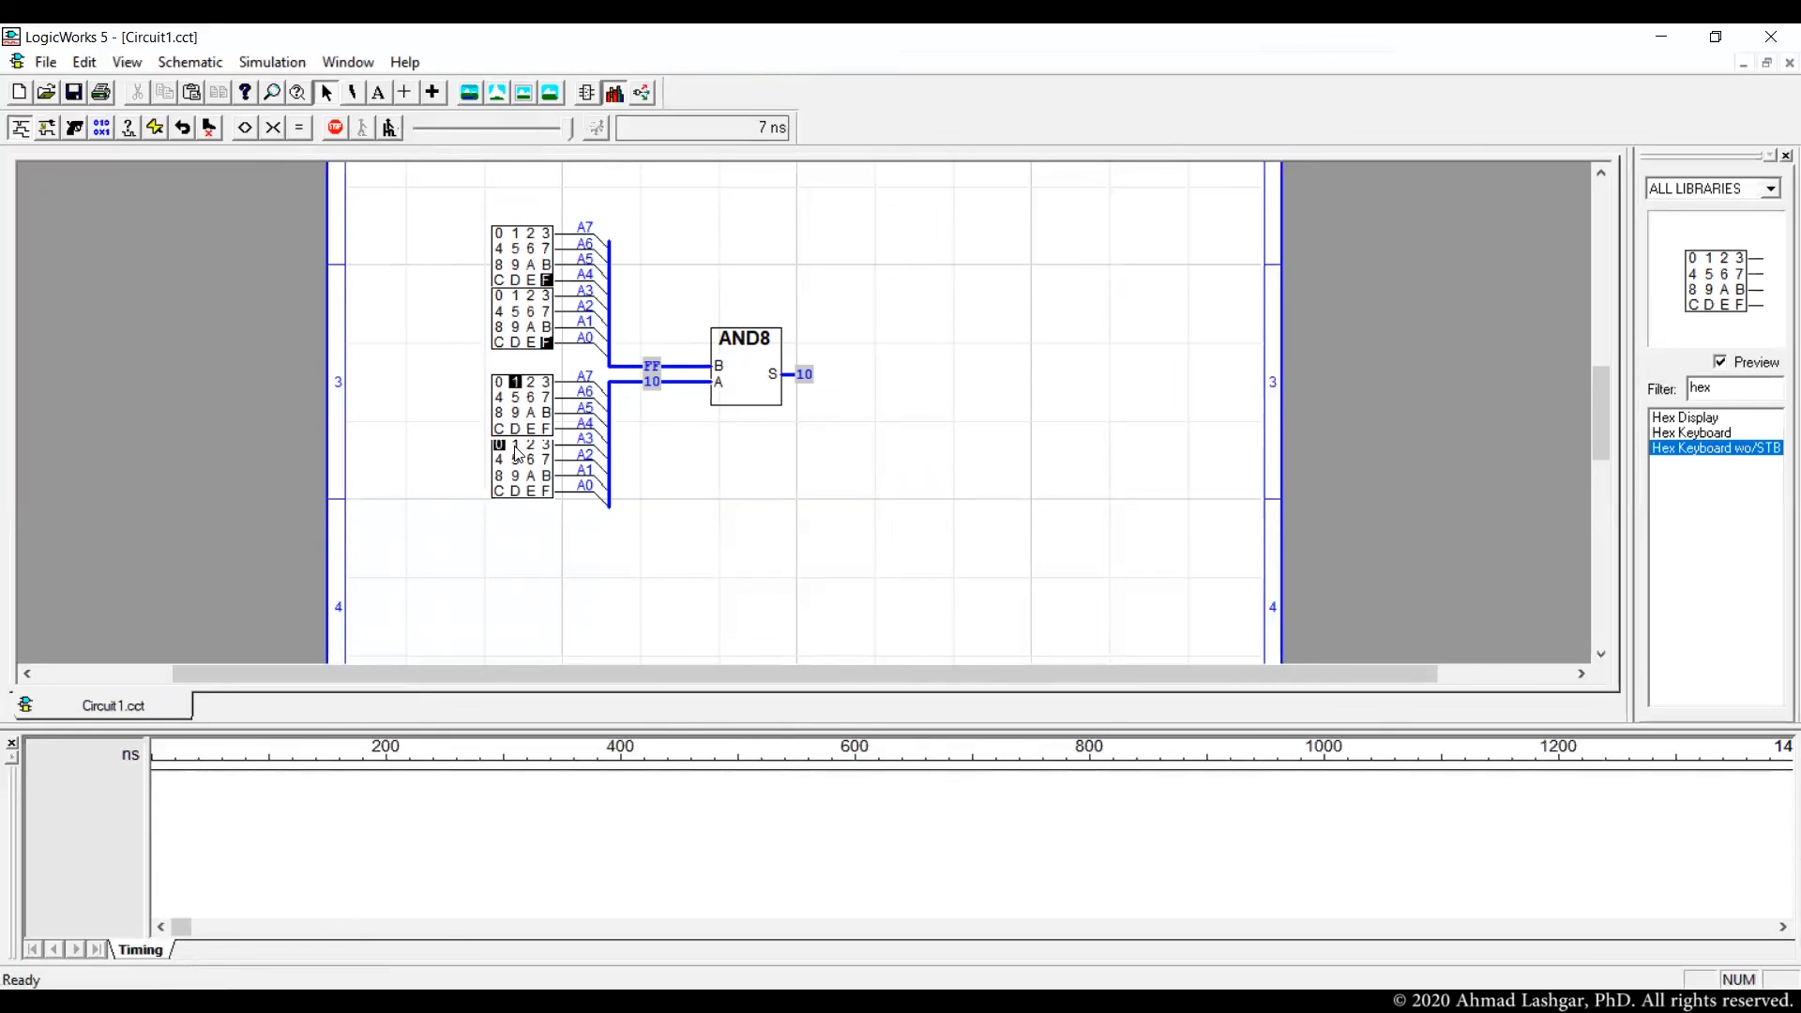
{"action": "left_click", "coordinate": [514, 451]}
{"action": "left_click", "coordinate": [531, 383]}
{"action": "left_click", "coordinate": [498, 444]}
{"action": "left_click", "coordinate": [546, 381]}
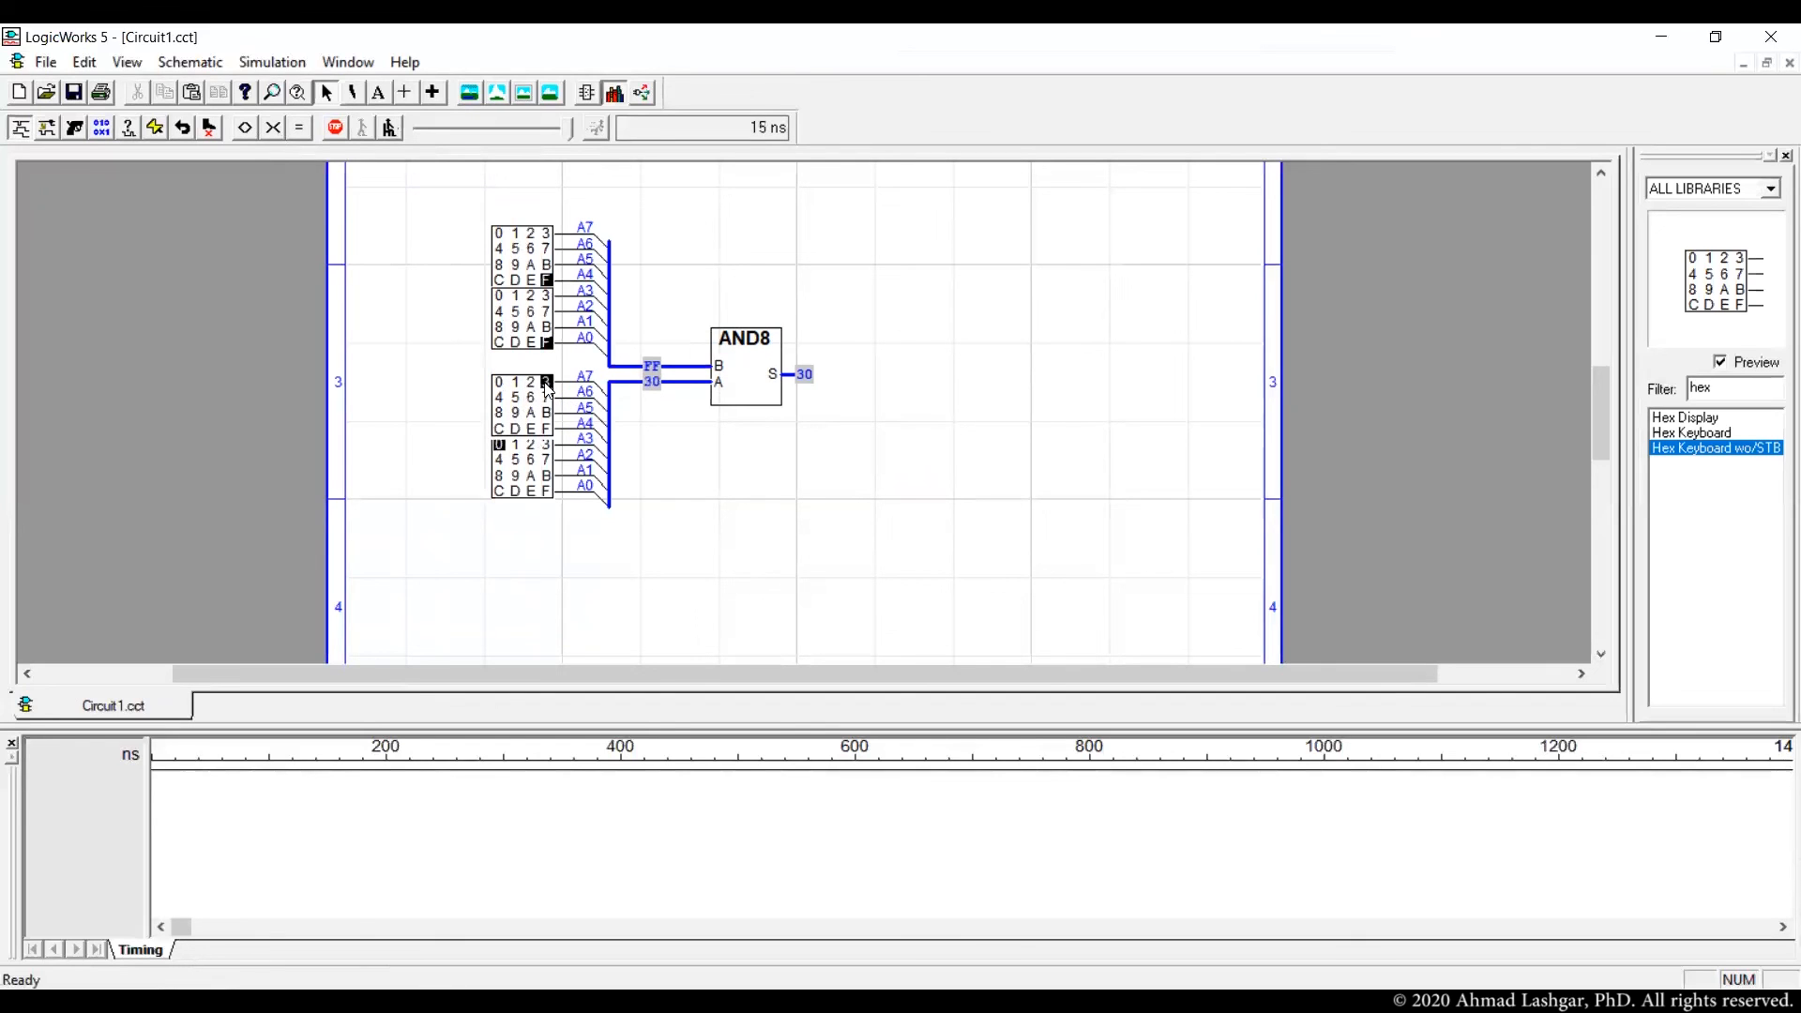
{"action": "left_click", "coordinate": [547, 446]}
- Switch the parts list back to the CPUProject.clf library and preview its AND8 part
{"action": "left_click", "coordinate": [1712, 190]}
{"action": "left_click", "coordinate": [1712, 190]}
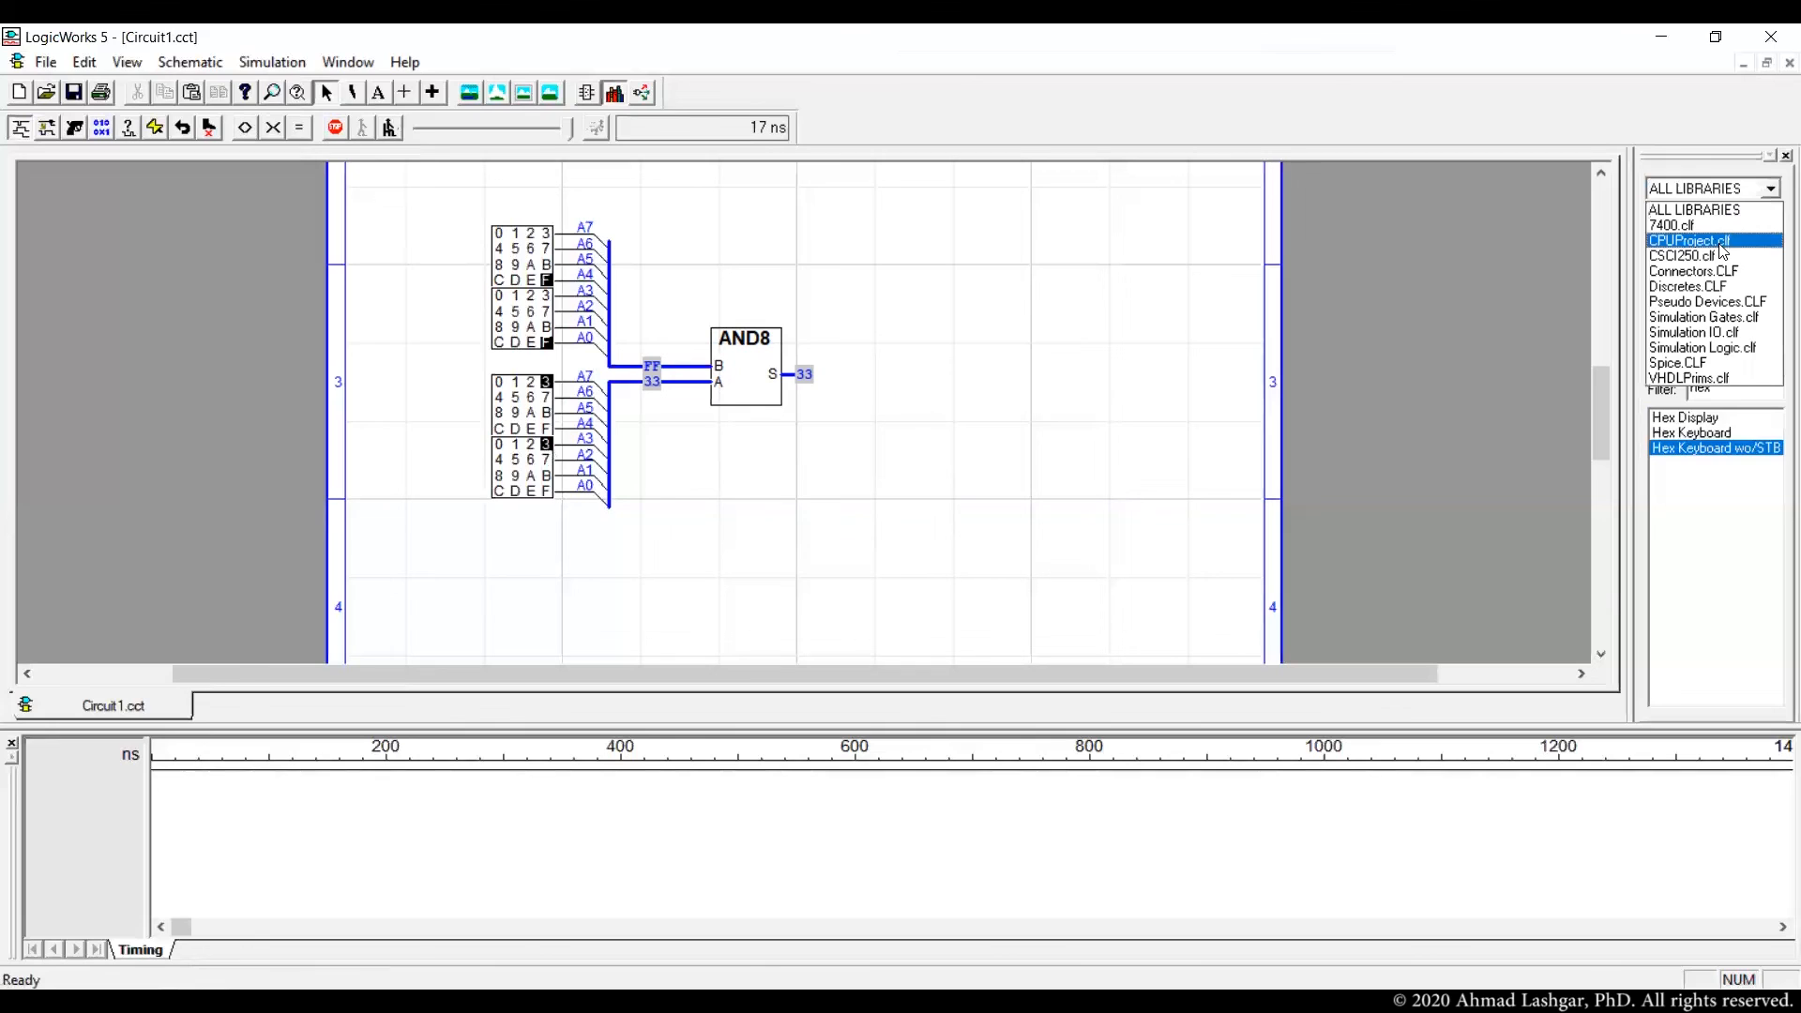
{"action": "left_click", "coordinate": [1731, 249]}
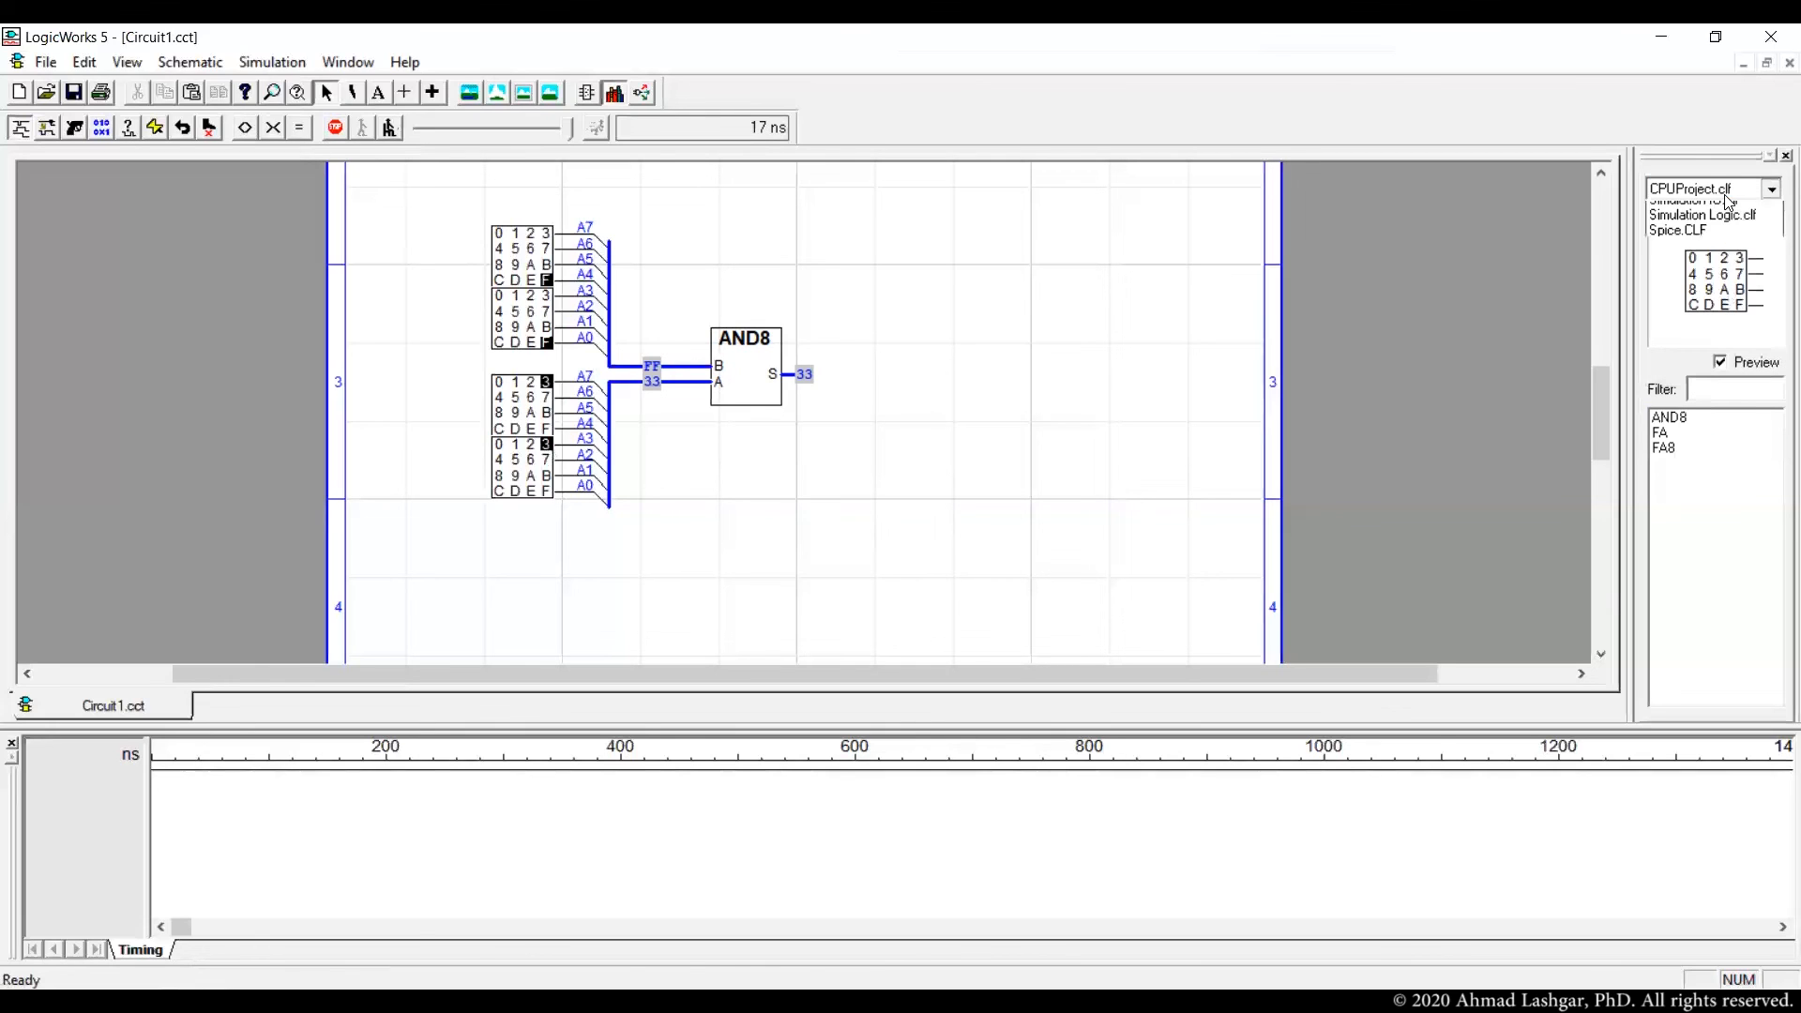
{"action": "left_click", "coordinate": [1720, 190]}
{"action": "left_click", "coordinate": [1705, 177]}
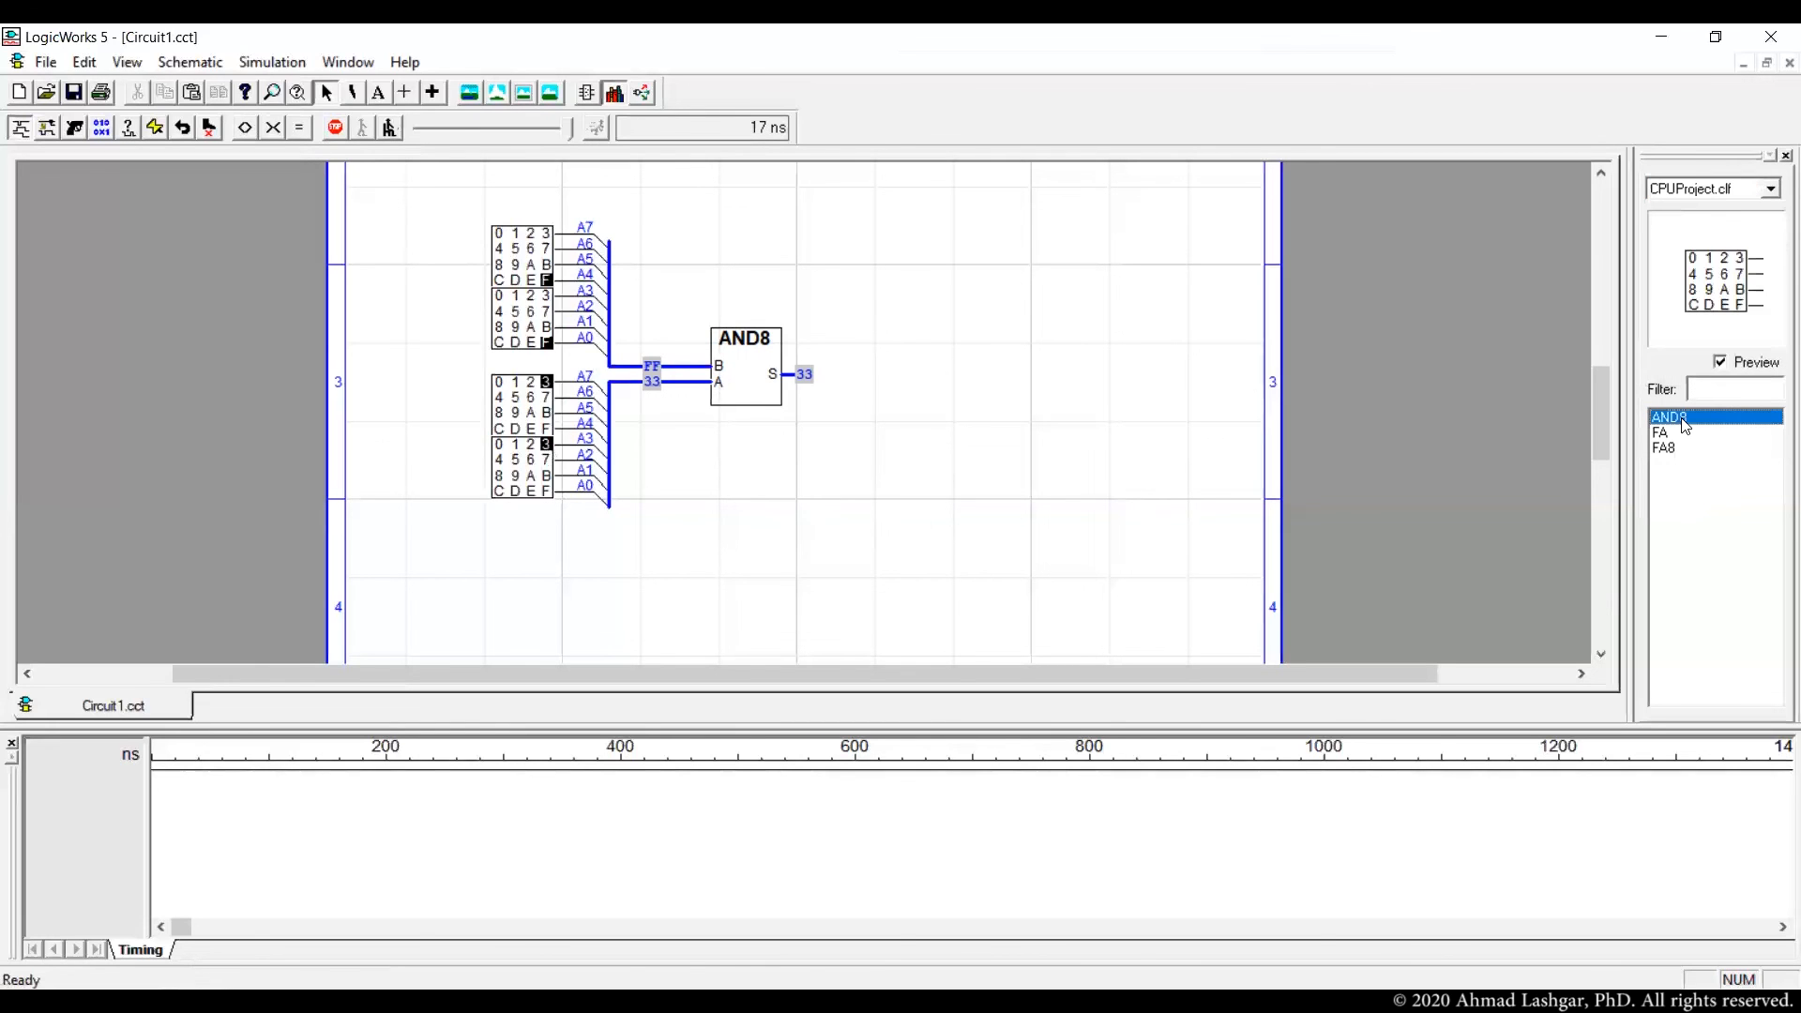
{"action": "left_click", "coordinate": [1683, 419]}
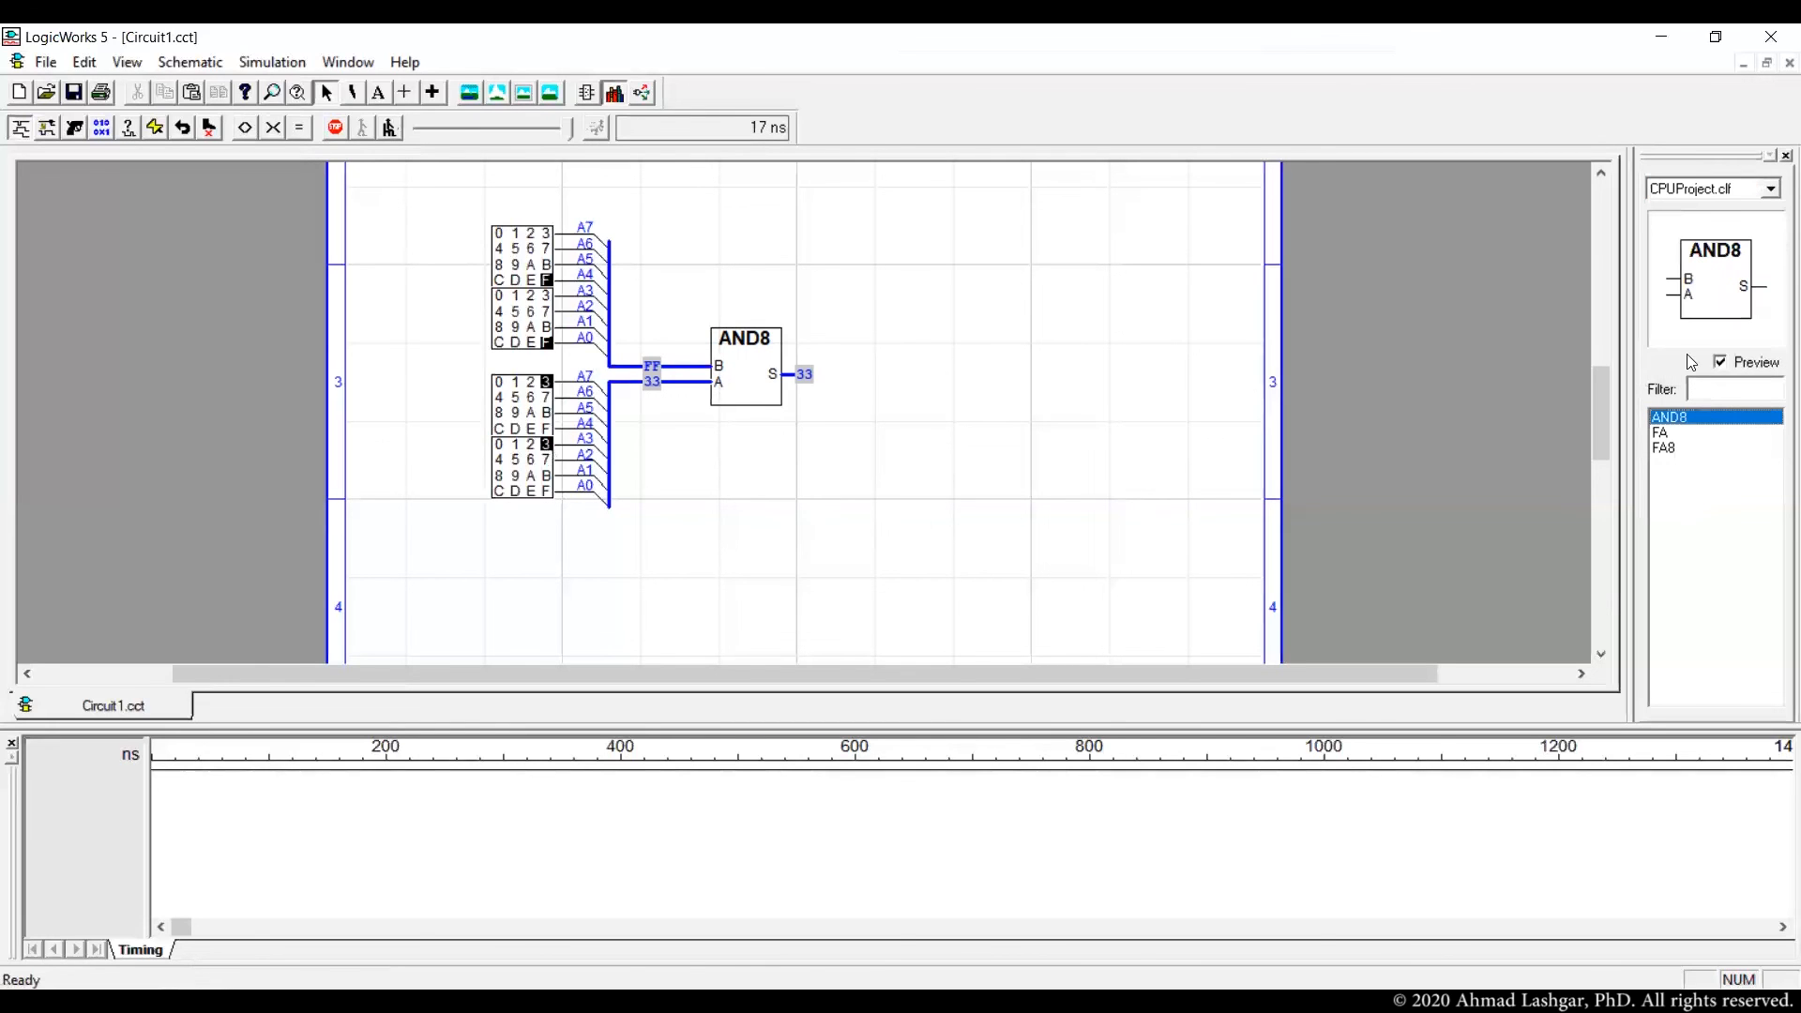
- Stop the simulation and save the test circuit as AND8SymbolTestbench.cct in folder 02
{"action": "left_click", "coordinate": [336, 129]}
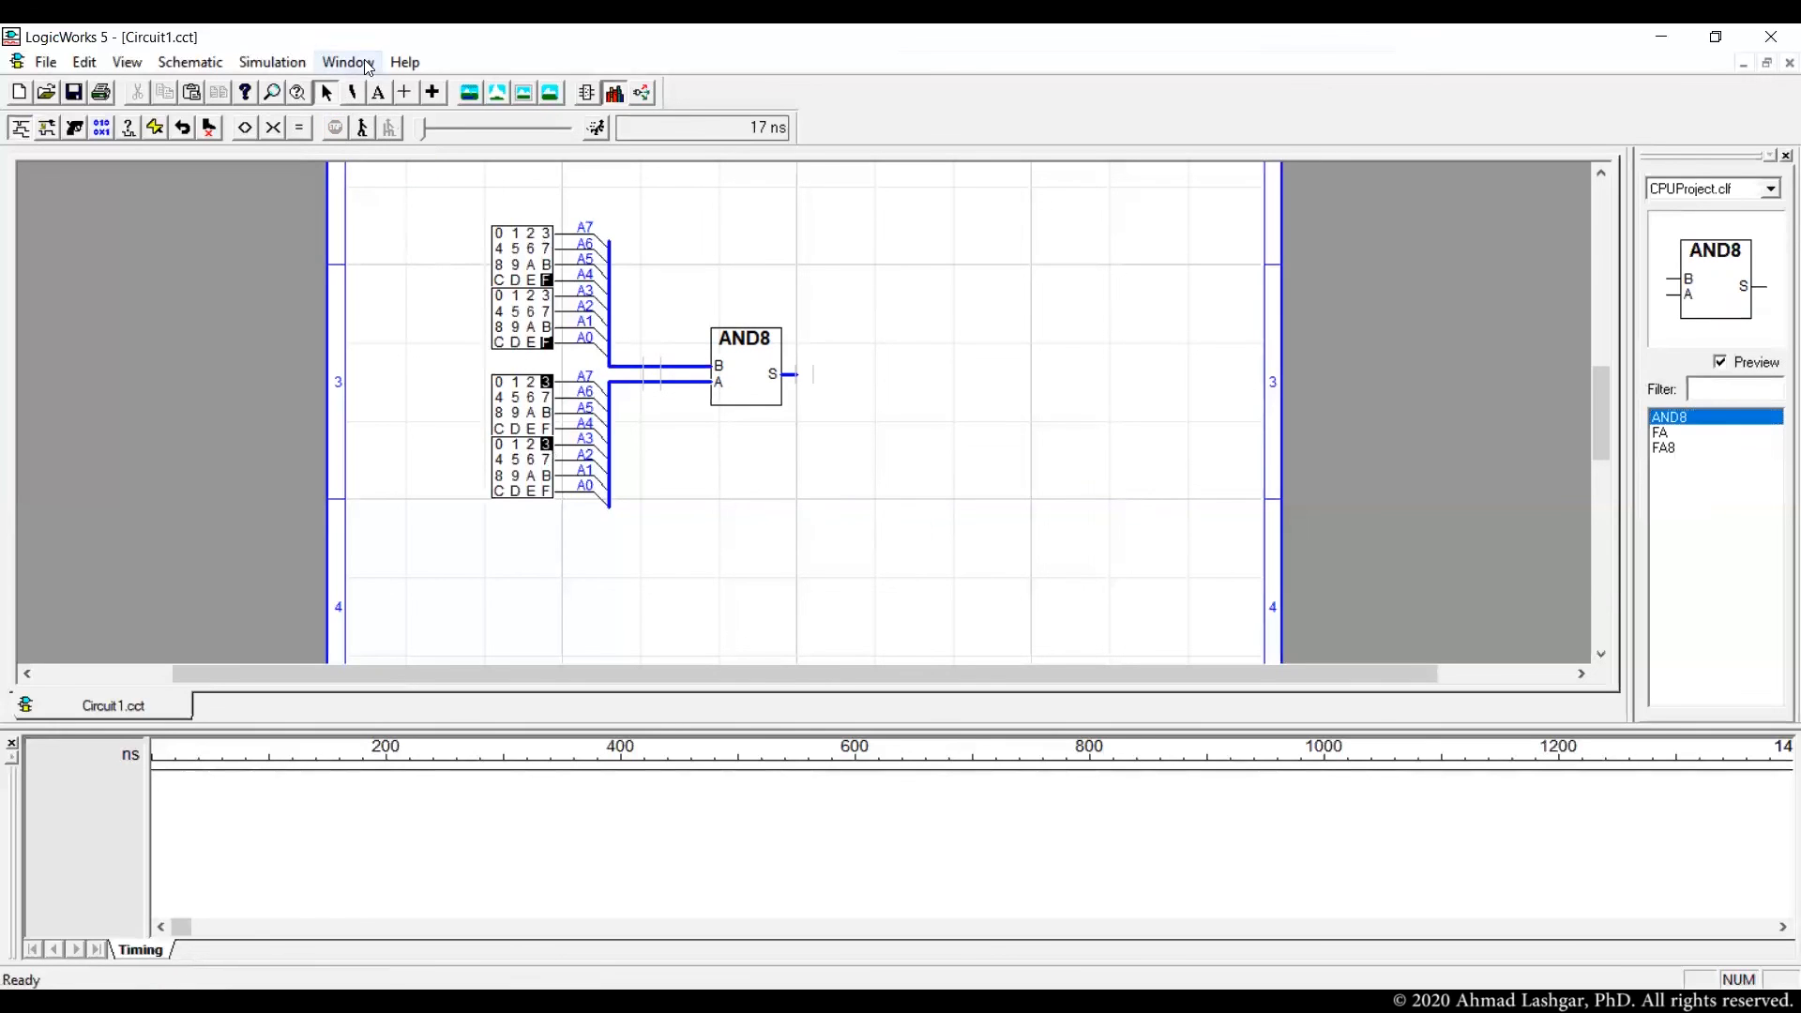
{"action": "left_click", "coordinate": [45, 61]}
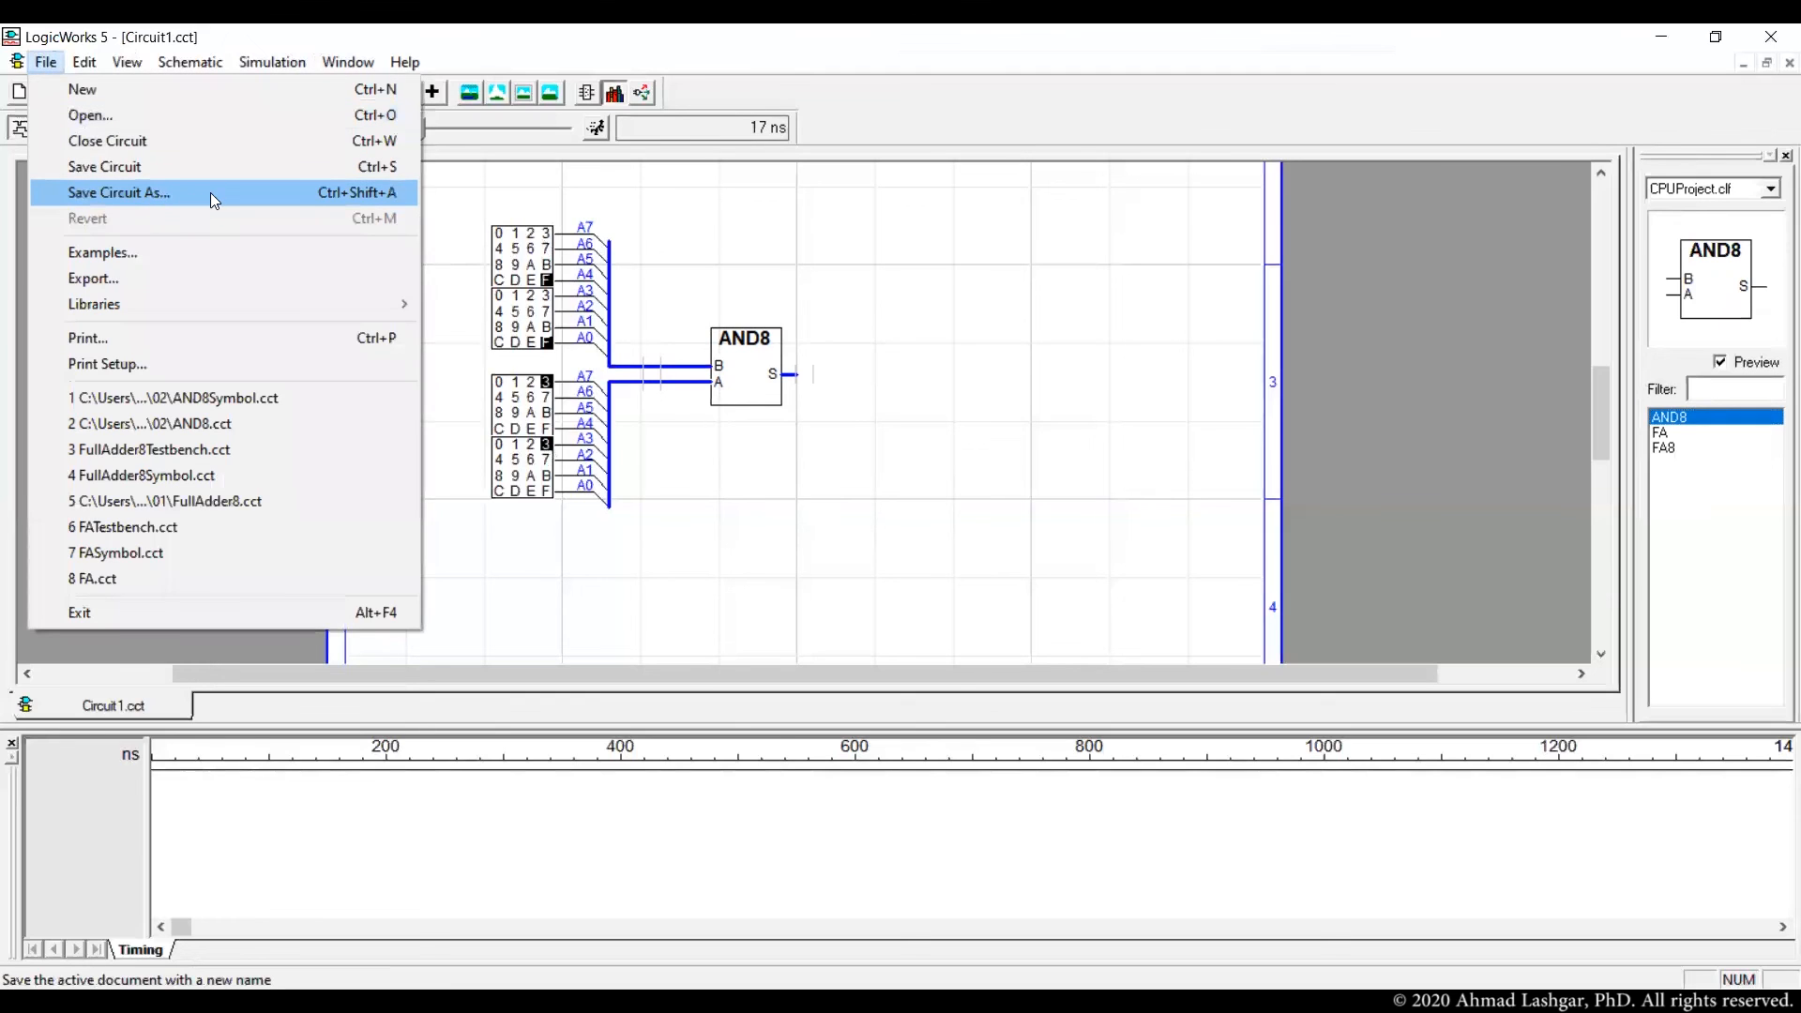
{"action": "left_click", "coordinate": [210, 193]}
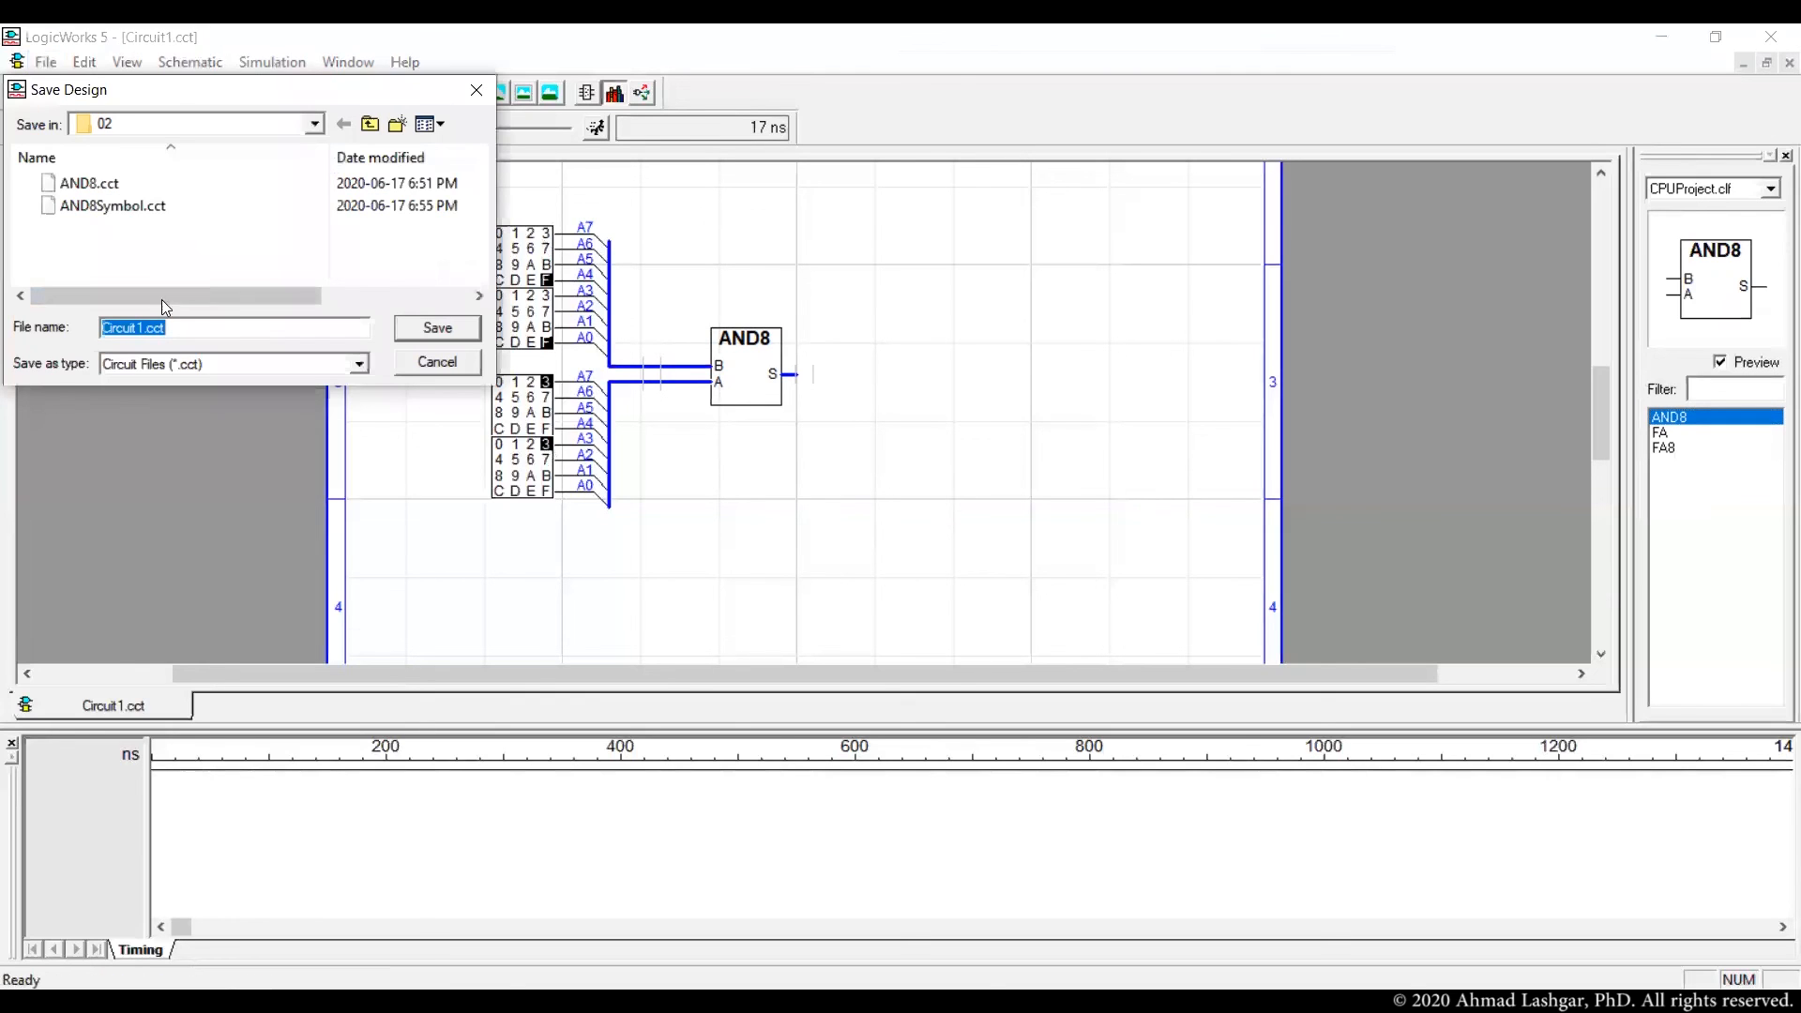
{"action": "left_click", "coordinate": [136, 205]}
{"action": "left_click", "coordinate": [181, 327]}
{"action": "type", "text": "Testbench"}
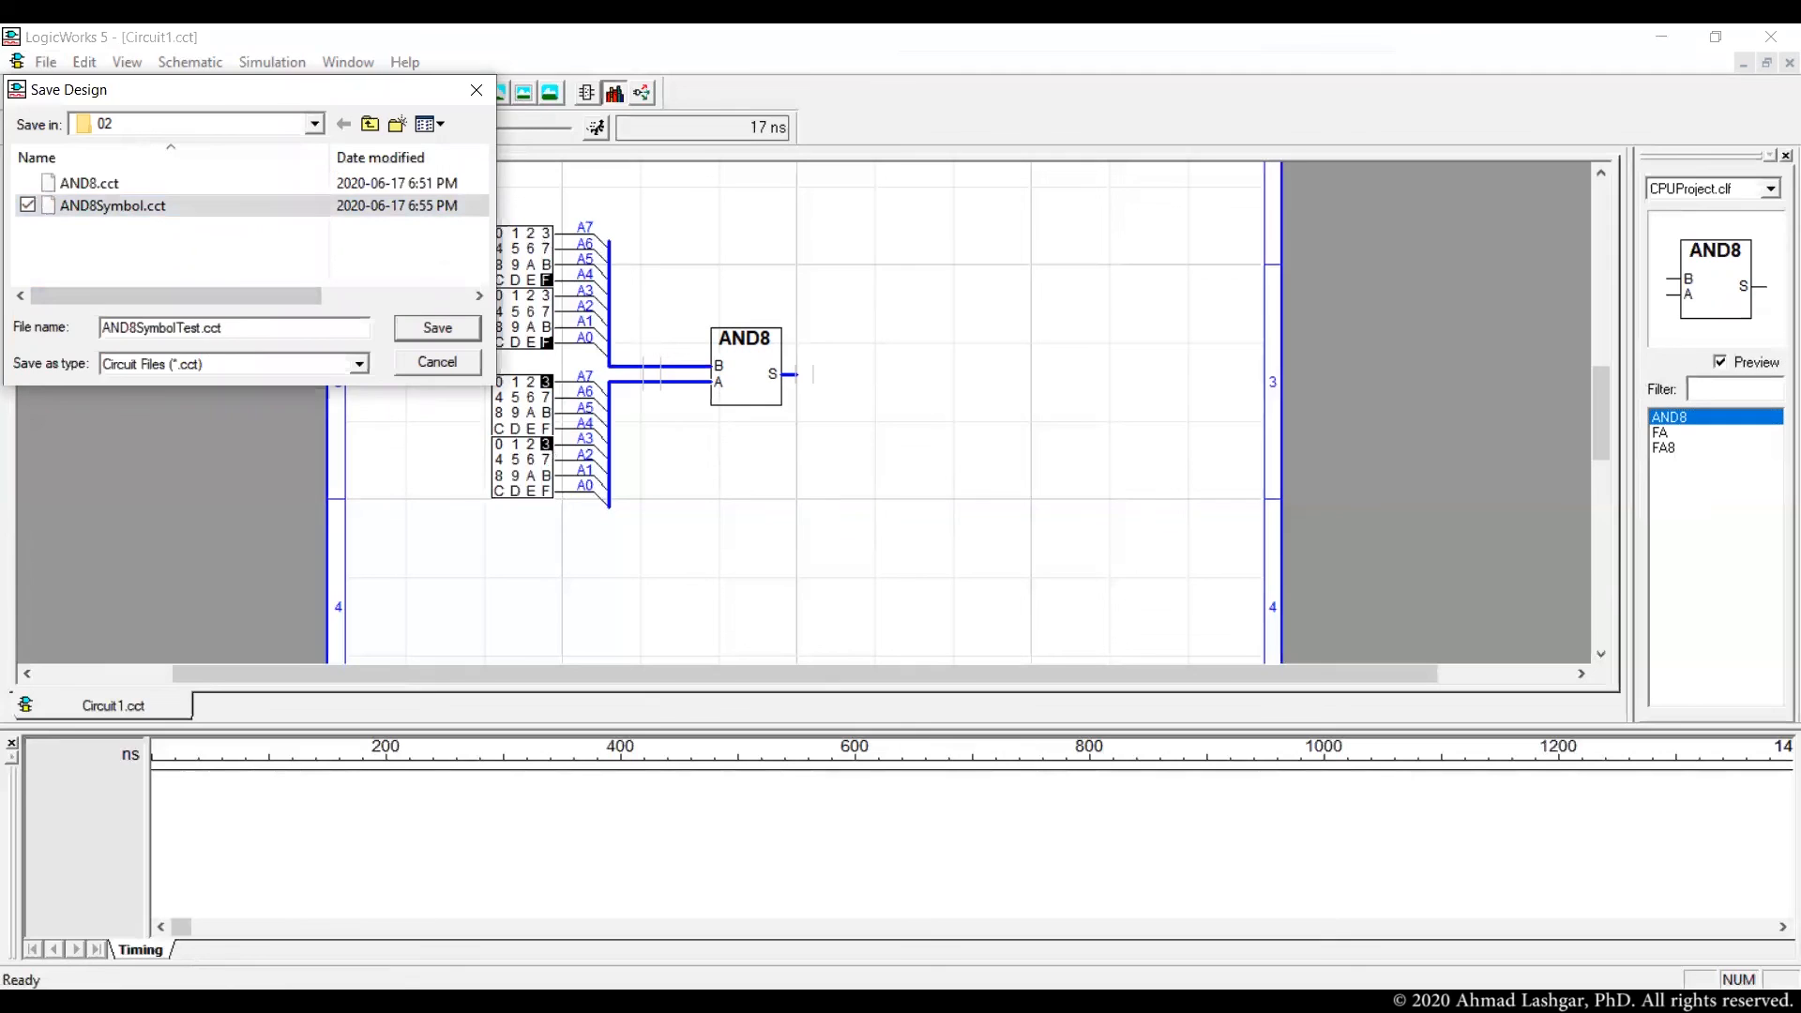
{"action": "key", "text": "Return"}
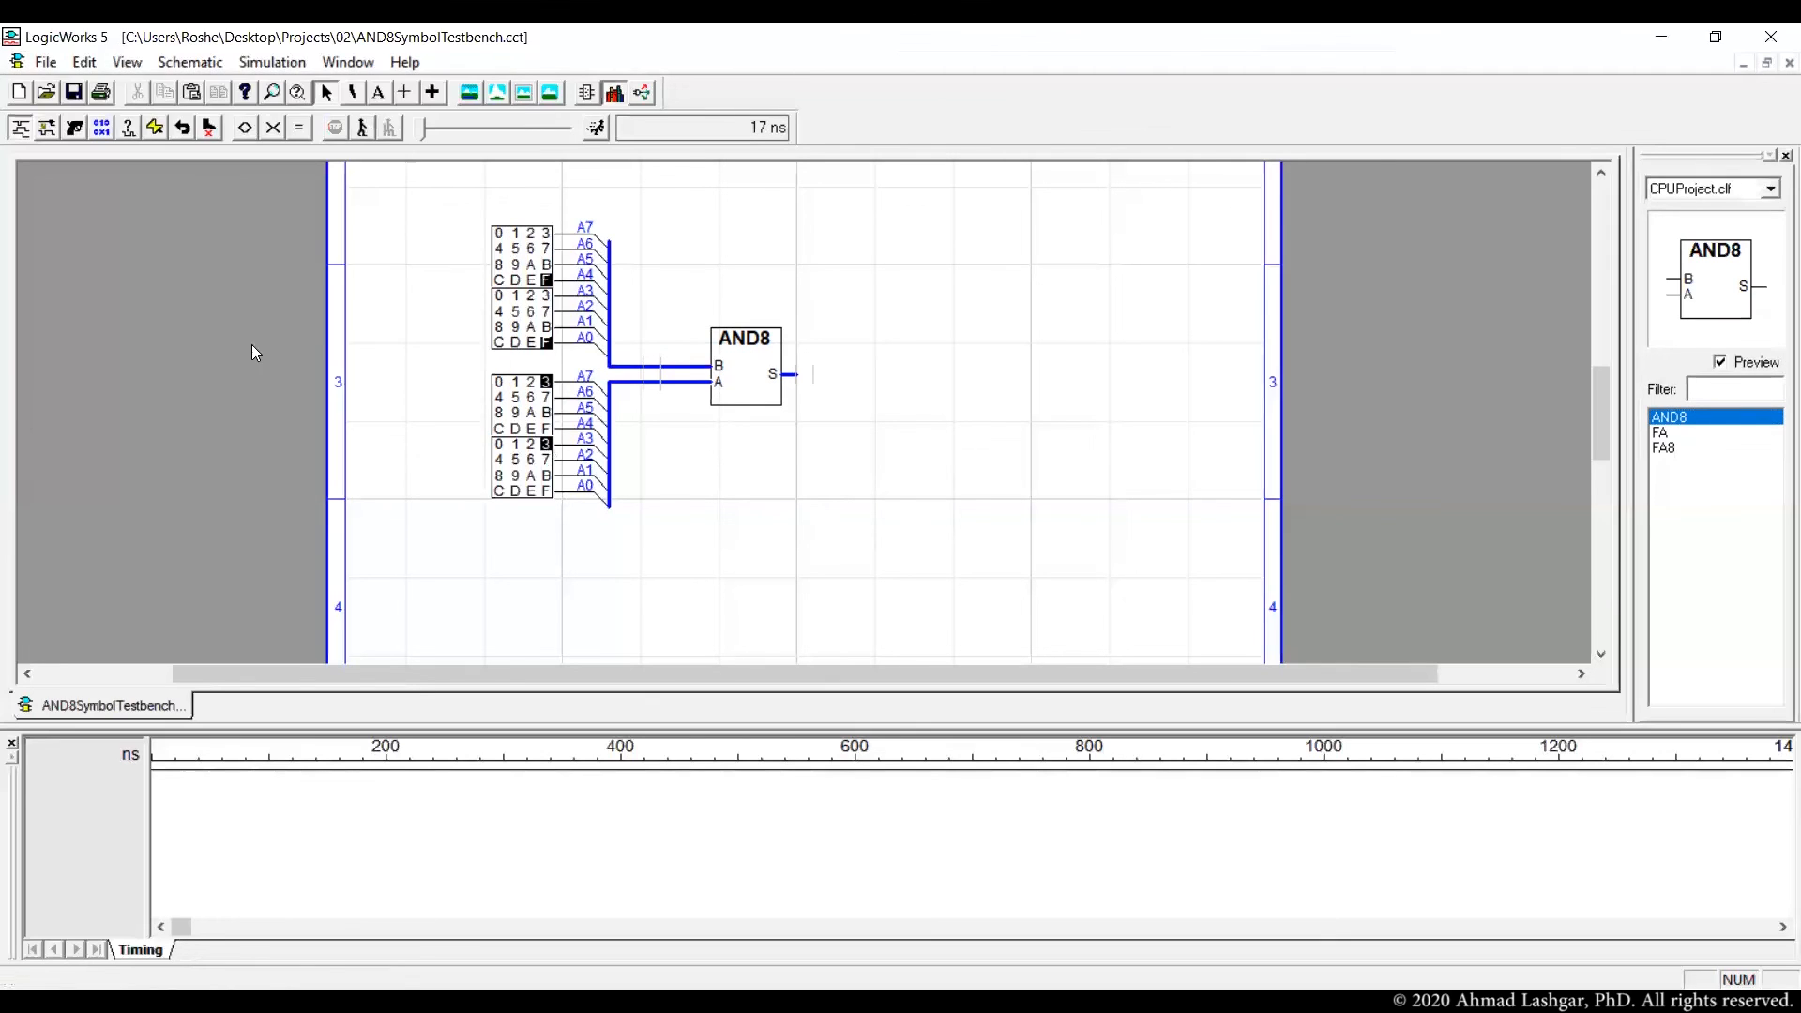